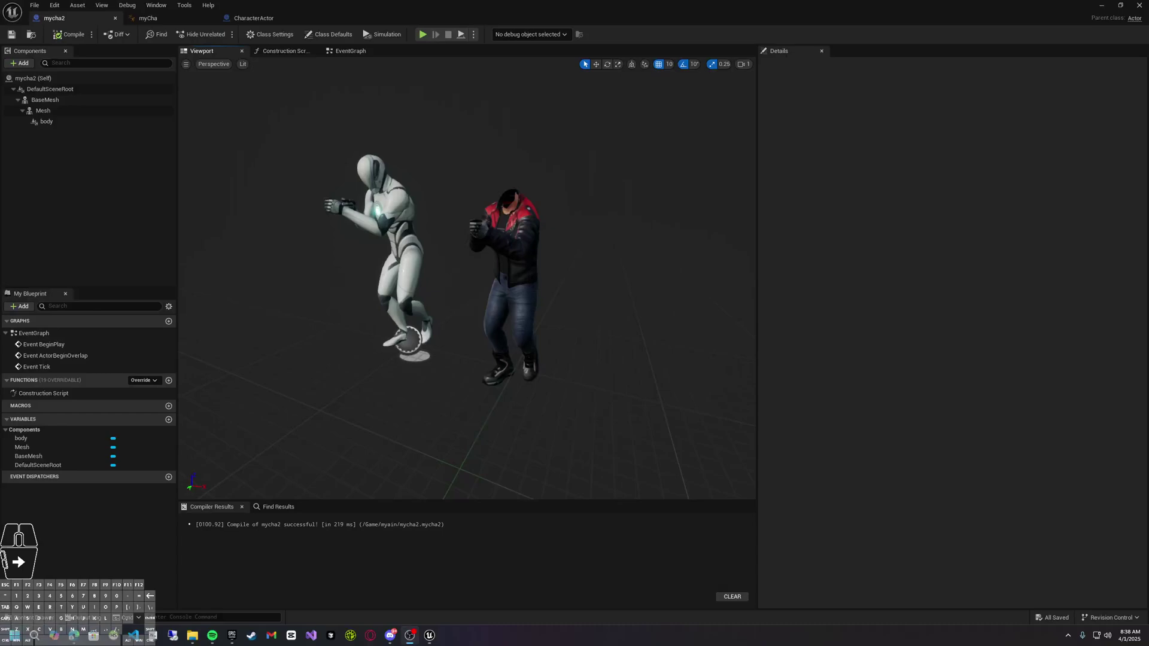
Switch to the browser and view the FPS Multiplayer Template 5 and Mutable Sample listings on Fab
{"action": "left_click", "coordinate": [1000, 237]}
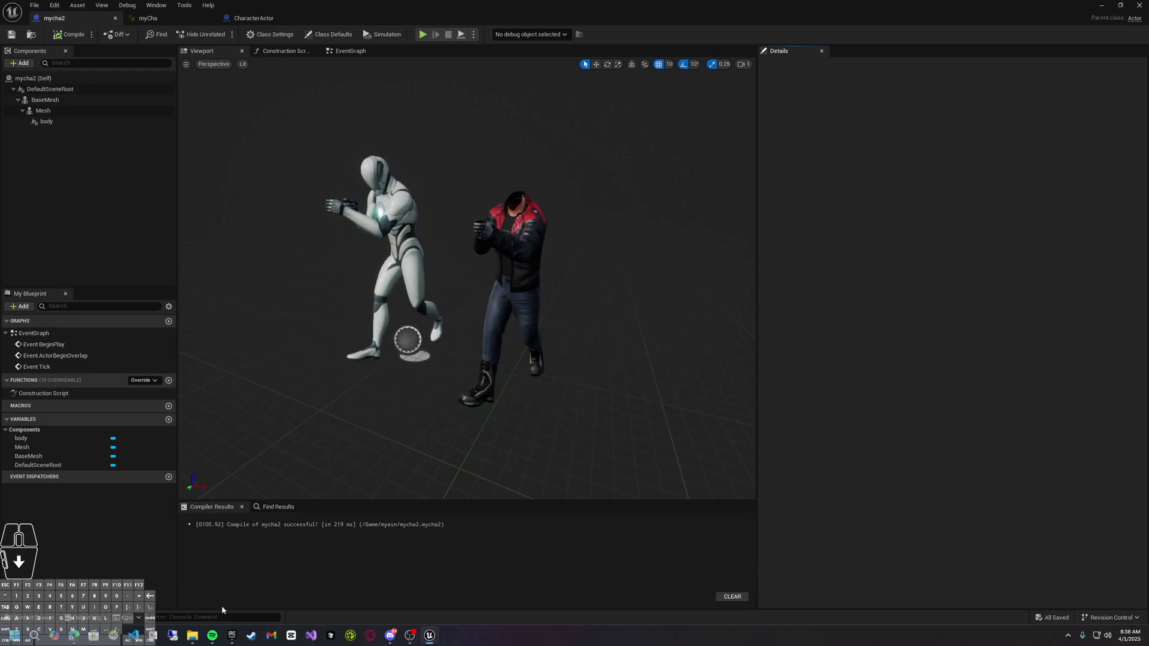
{"action": "mouse_move", "coordinate": [231, 635]}
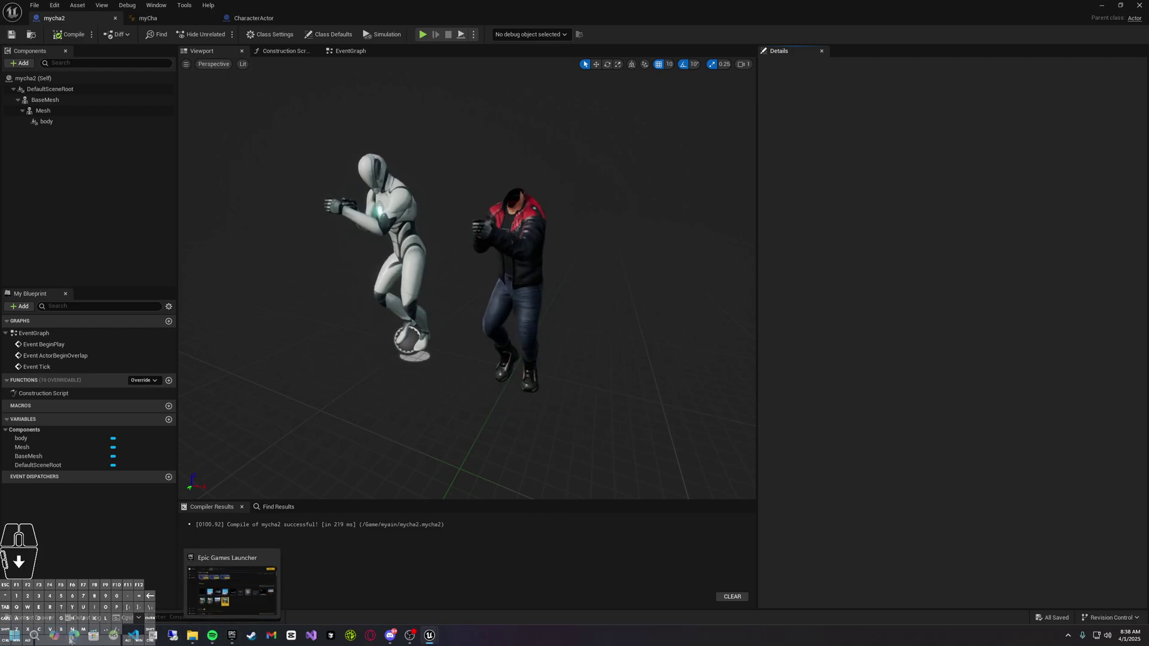
{"action": "mouse_move", "coordinate": [74, 636]}
{"action": "left_click", "coordinate": [361, 568]}
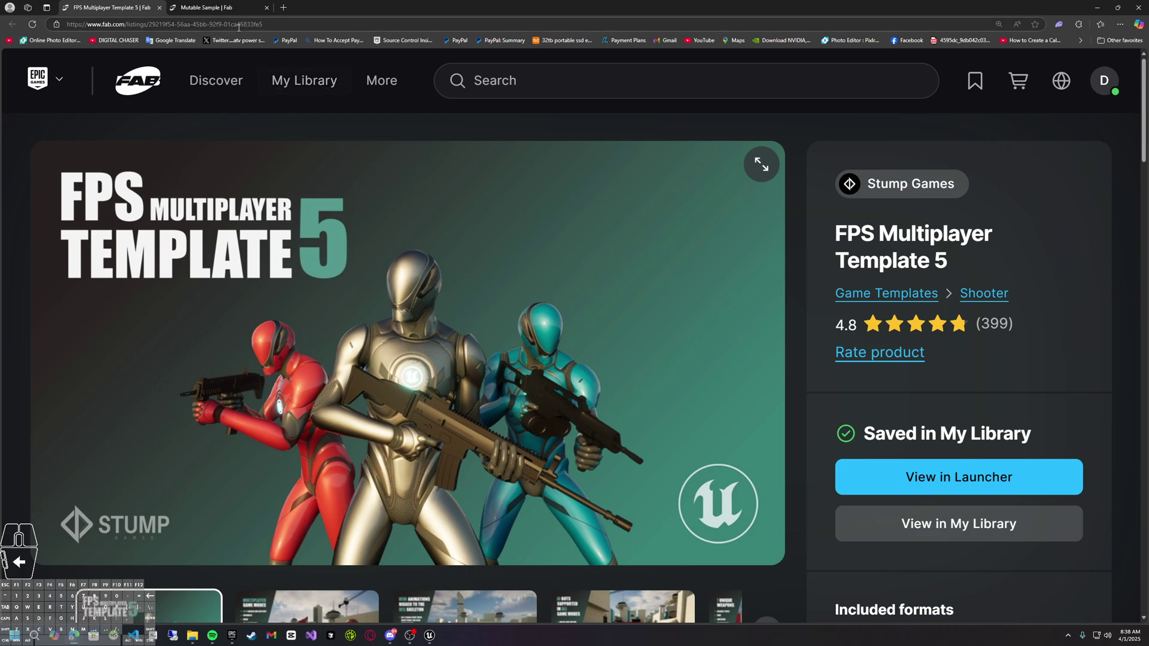
{"action": "left_click", "coordinate": [213, 8]}
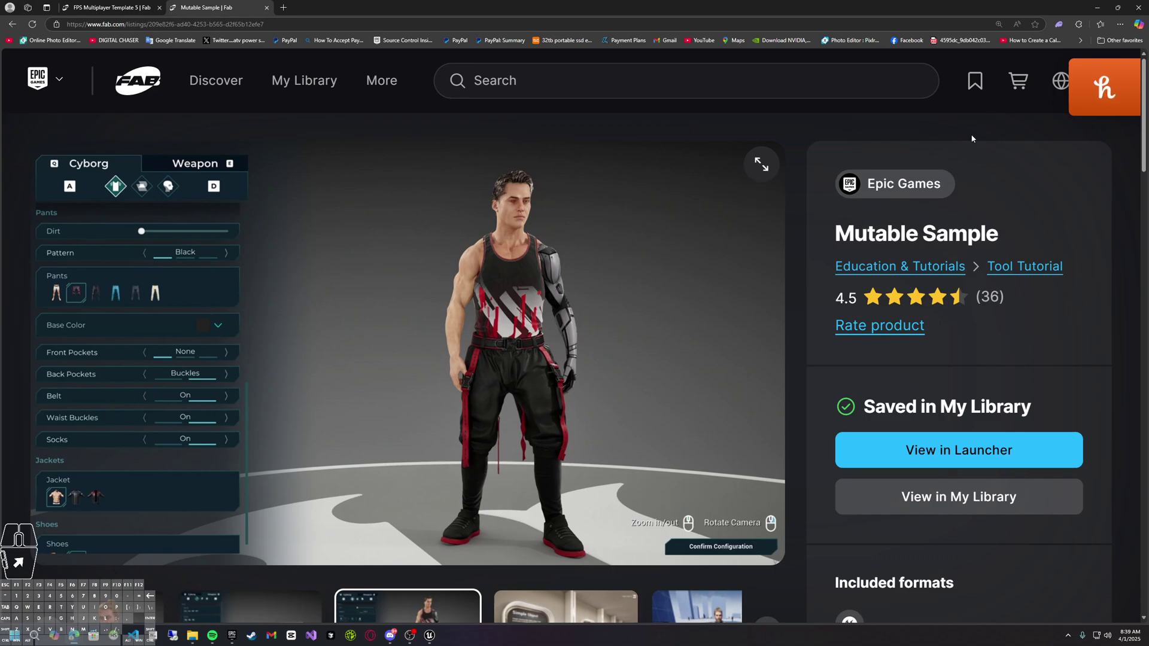
{"action": "left_click", "coordinate": [1098, 7]}
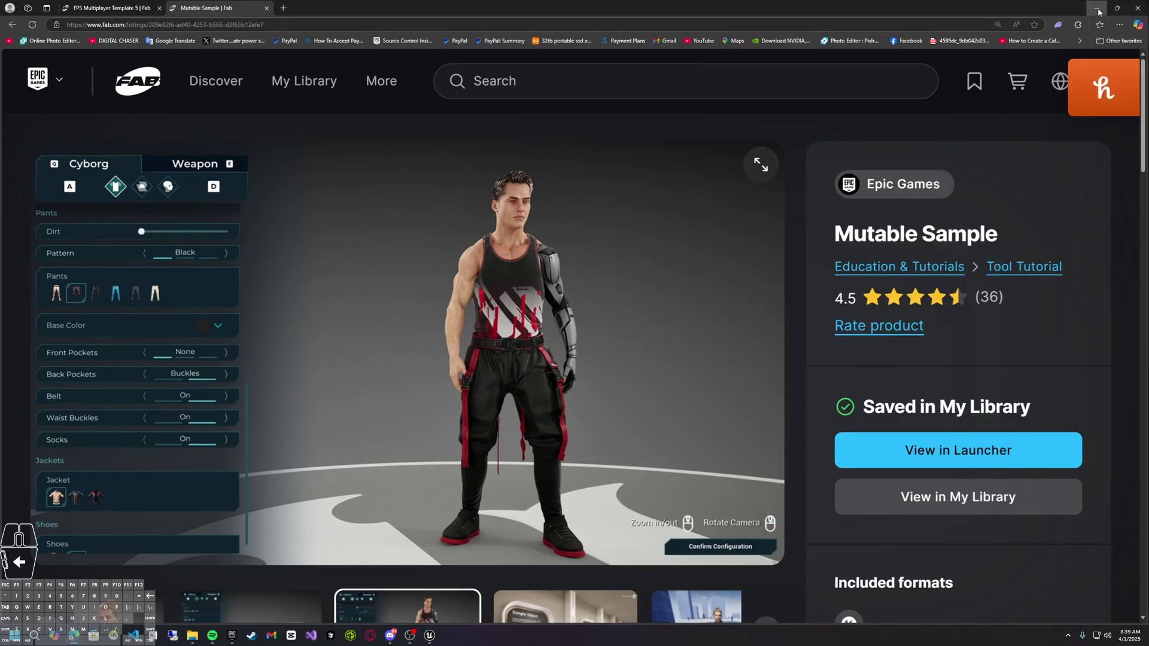
In the level editor, search the project's plugins for "mut" to check which Mutable plugins are enabled
{"action": "left_click_drag", "start_coordinate": [341, 19], "coordinate": [515, 108]}
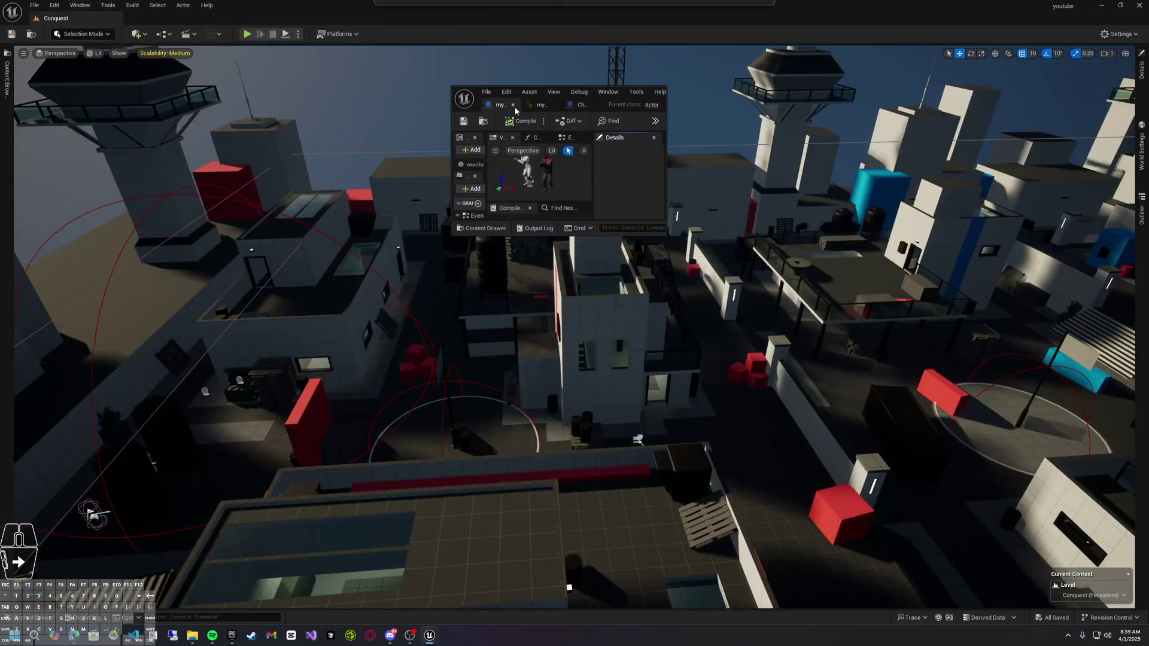
{"action": "left_click", "coordinate": [54, 5]}
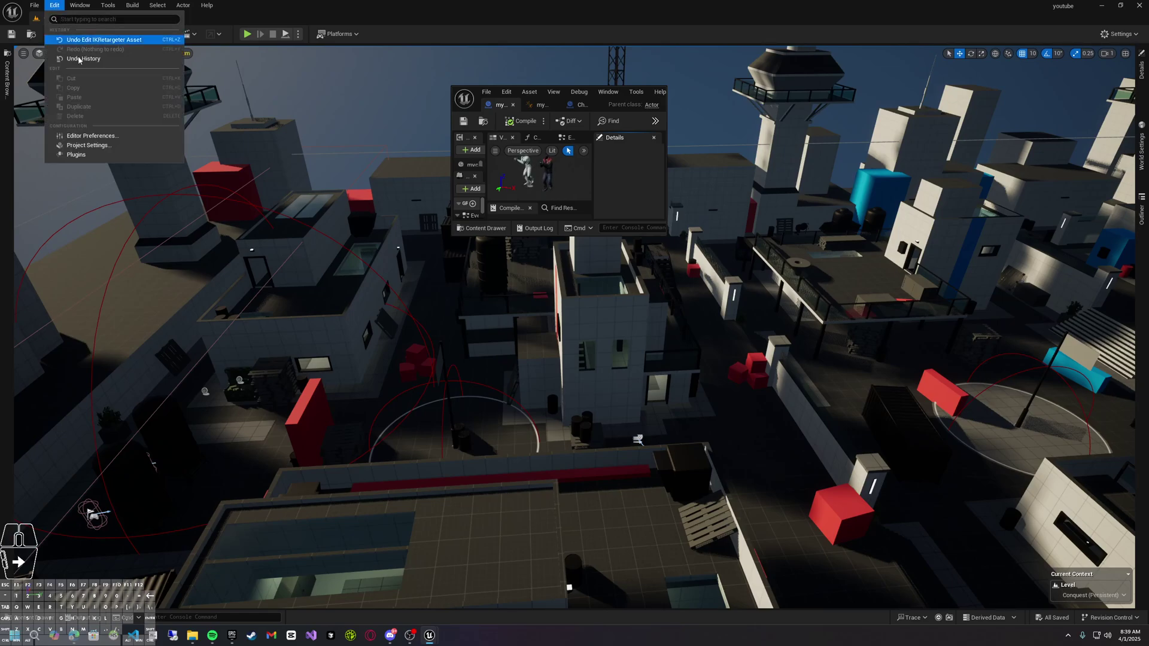
{"action": "left_click", "coordinate": [77, 155]}
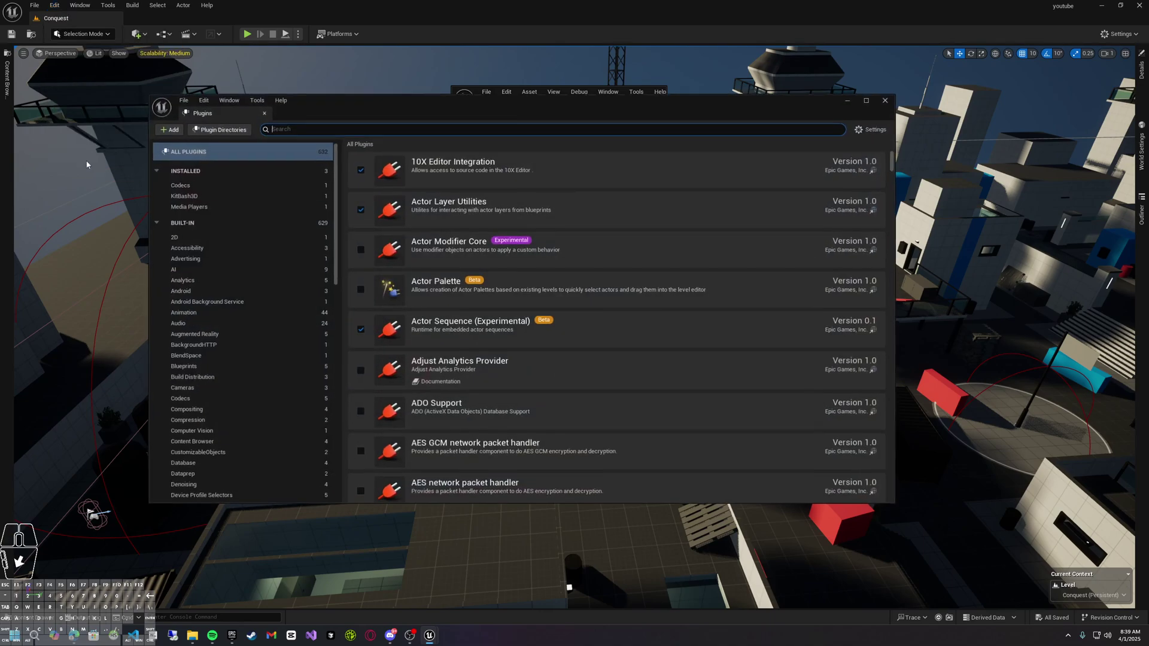
{"action": "type", "text": "mut"}
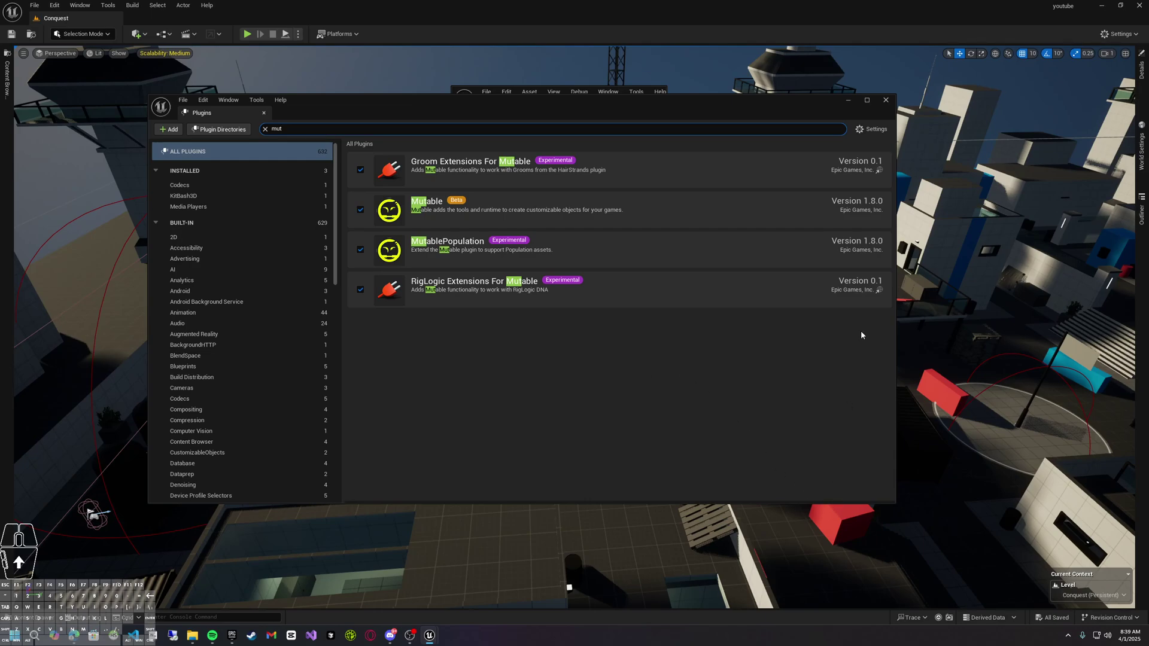
{"action": "left_click", "coordinate": [885, 100]}
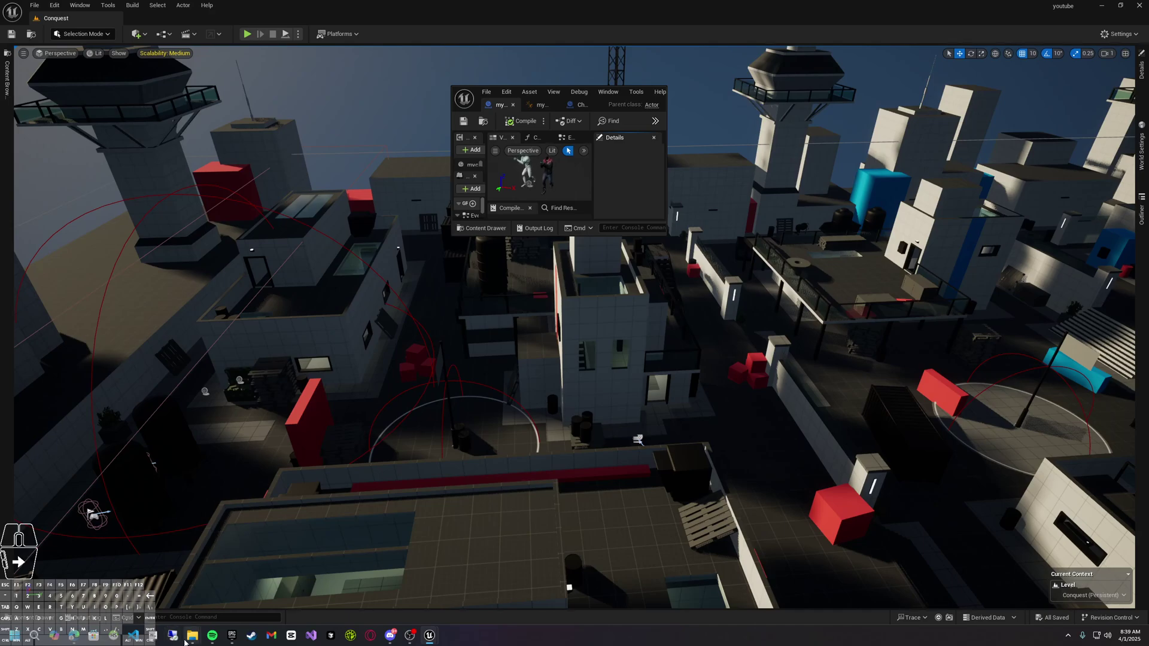
Switch to the Epic Games Launcher, show the MutableSample project's folder and select its Source and Content folders
{"action": "mouse_move", "coordinate": [185, 642]}
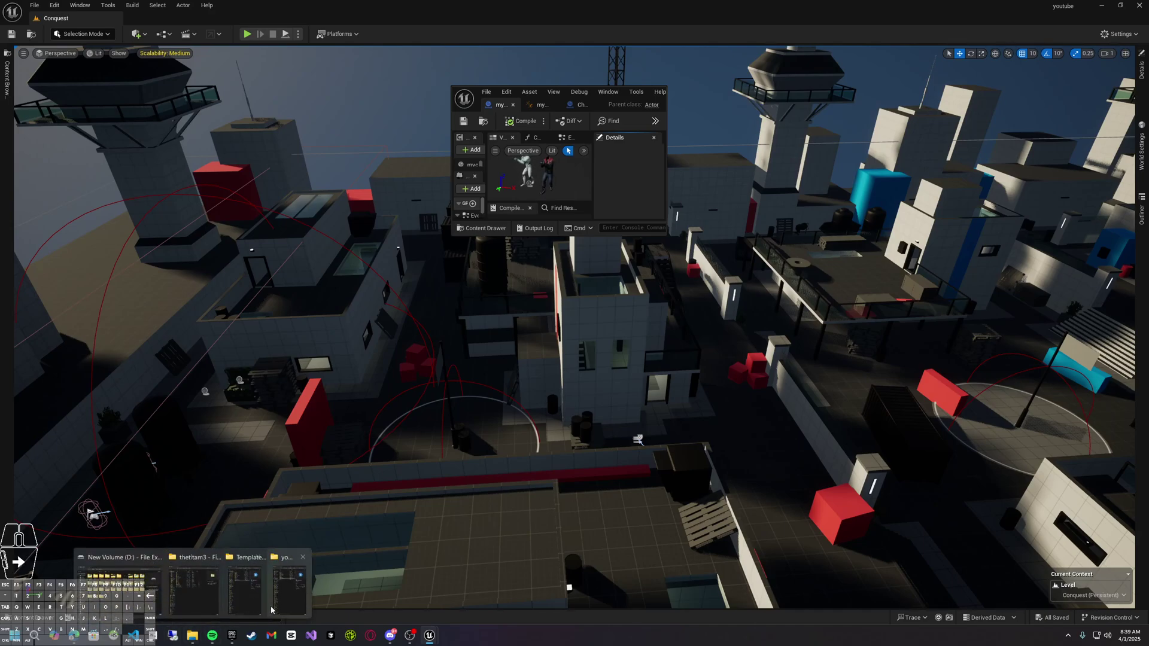
{"action": "left_click", "coordinate": [230, 638]}
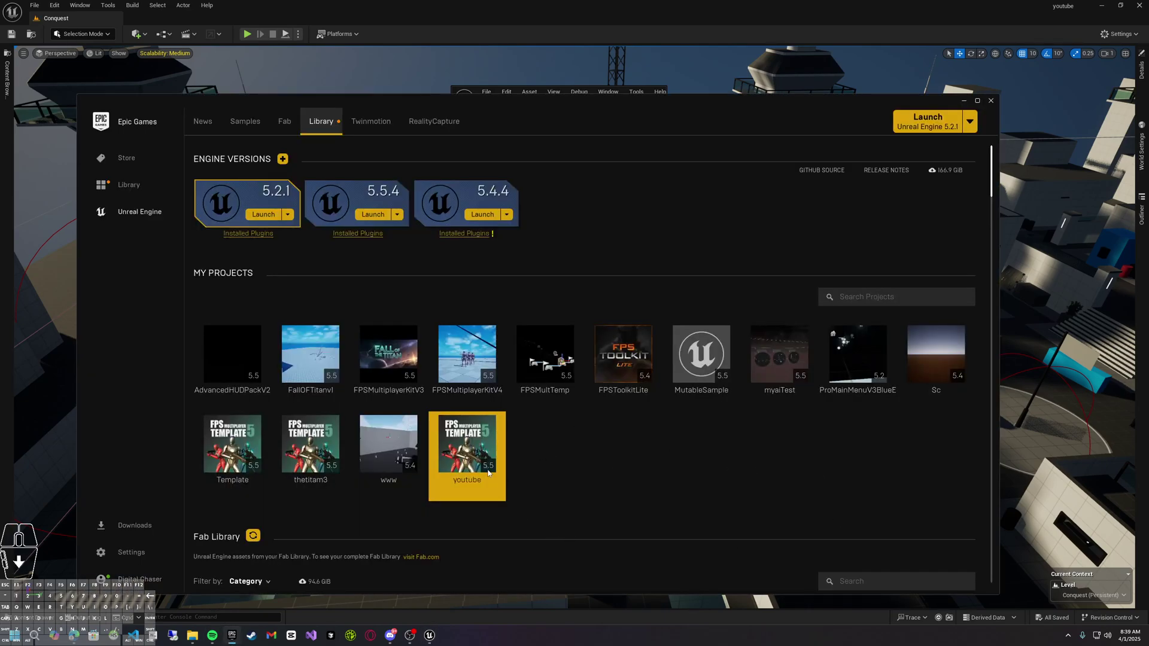
{"action": "left_click", "coordinate": [716, 372]}
{"action": "right_click", "coordinate": [707, 361]}
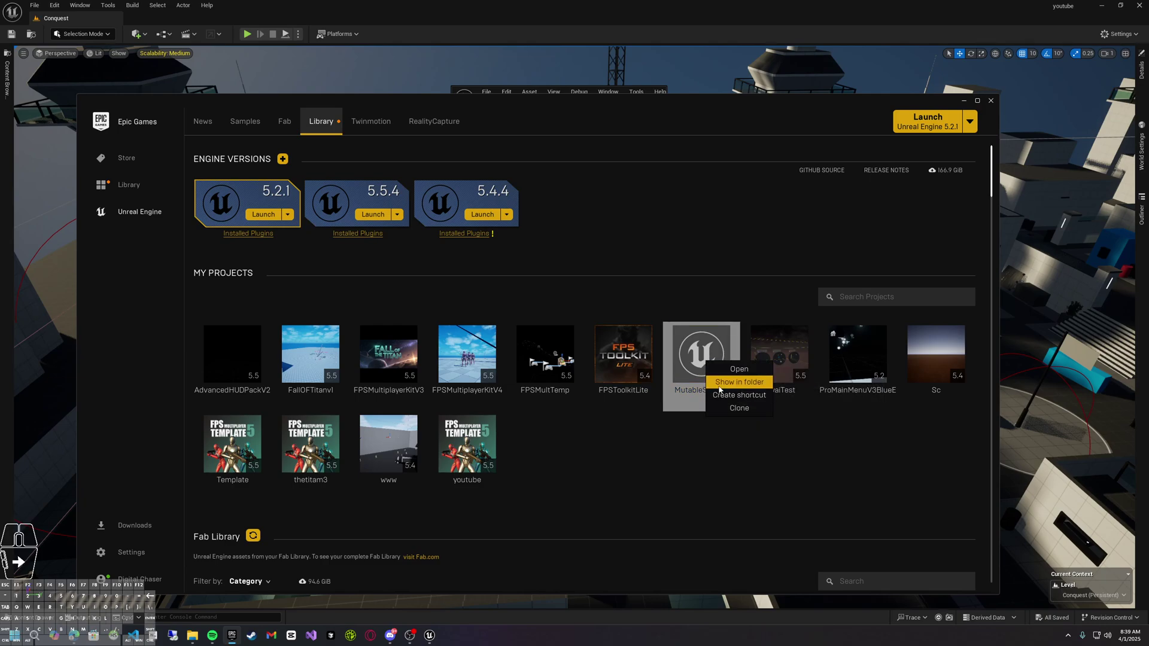
{"action": "left_click", "coordinate": [721, 384]}
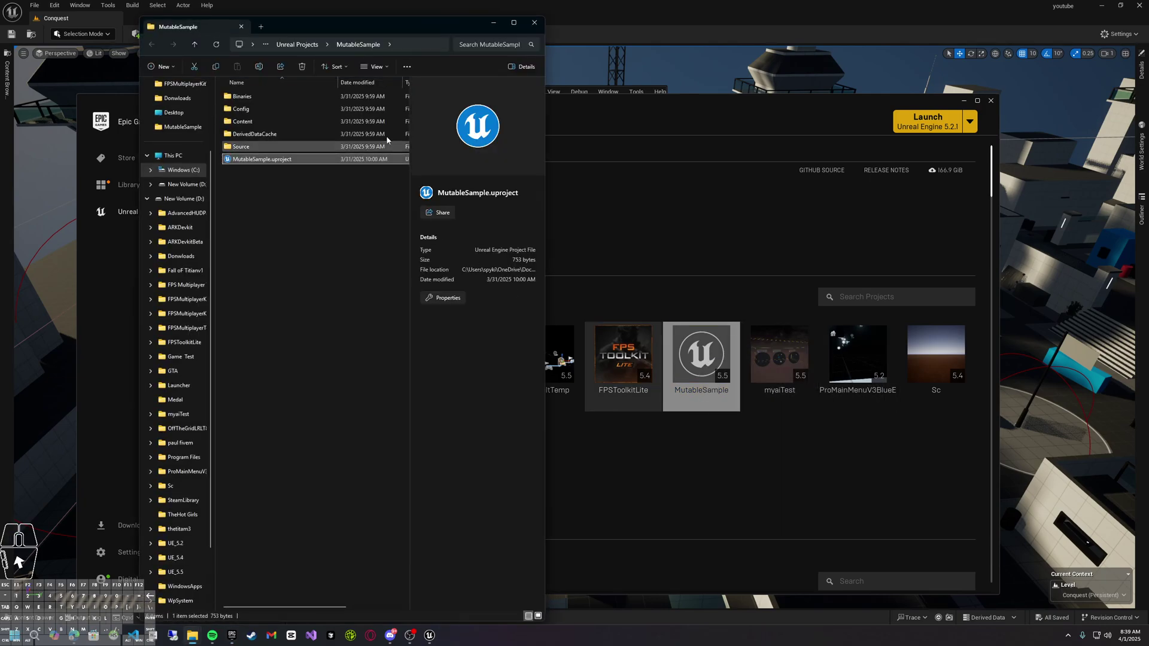
{"action": "left_click_drag", "start_coordinate": [357, 27], "coordinate": [693, 58]}
{"action": "left_click", "coordinate": [631, 165]}
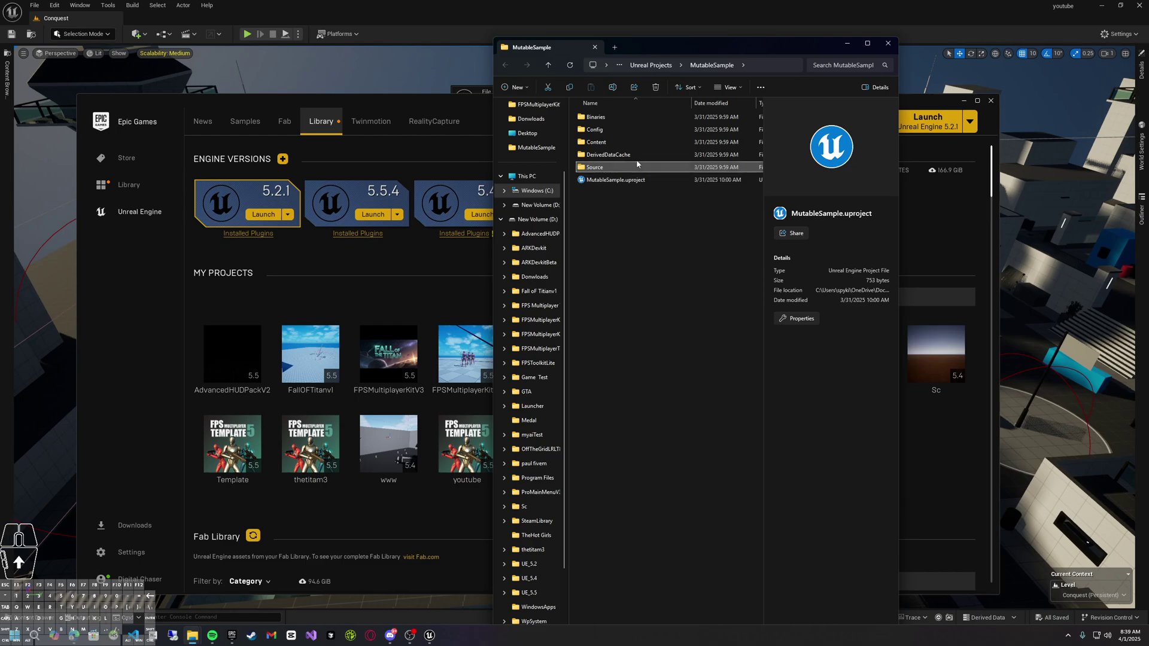
{"action": "left_click", "coordinate": [624, 146], "text": "ctrl"}
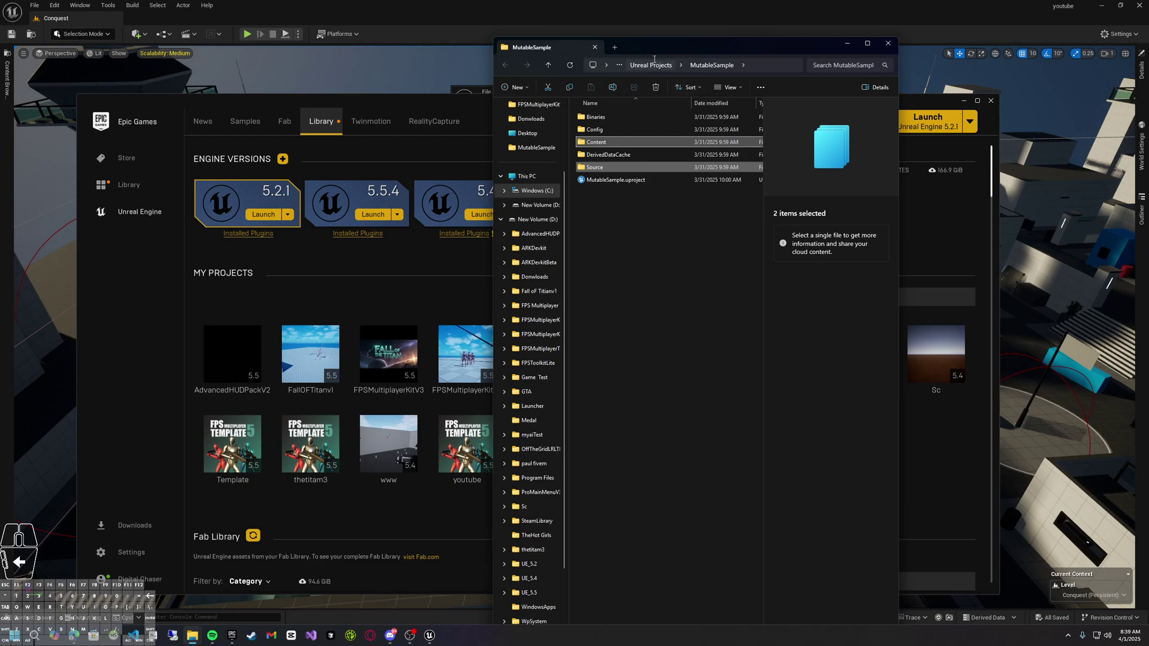
{"action": "left_click_drag", "start_coordinate": [658, 46], "coordinate": [828, 44]}
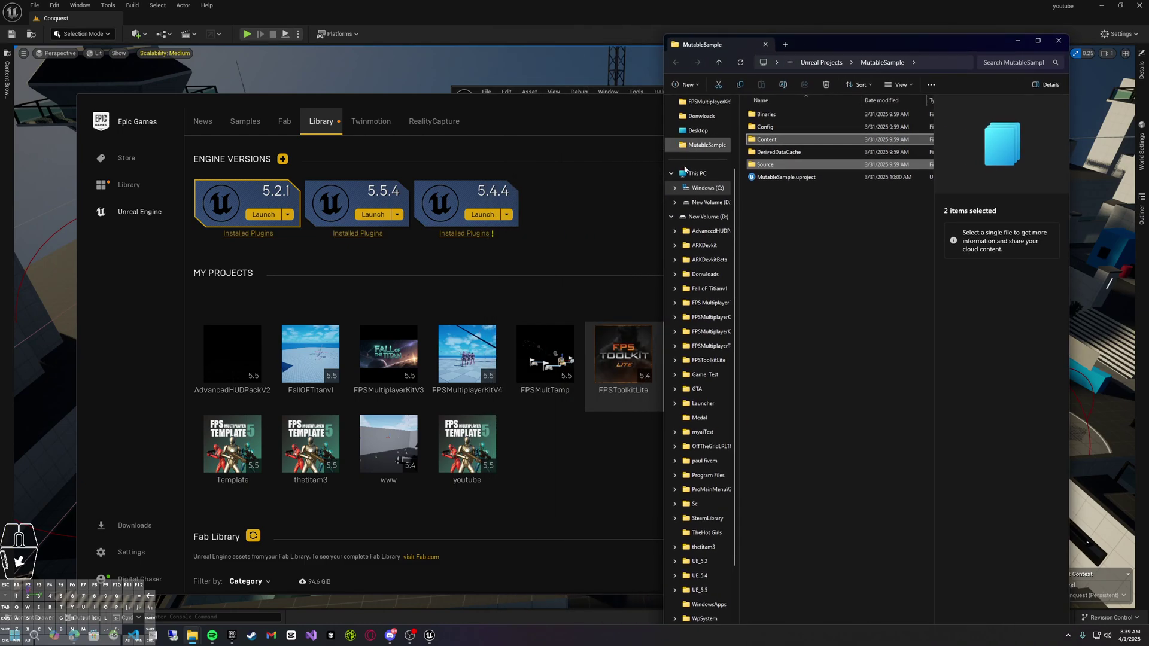
Show the youtube project's folder beside the MutableSample folder and point out its Source and Content folders
{"action": "left_click", "coordinate": [530, 465]}
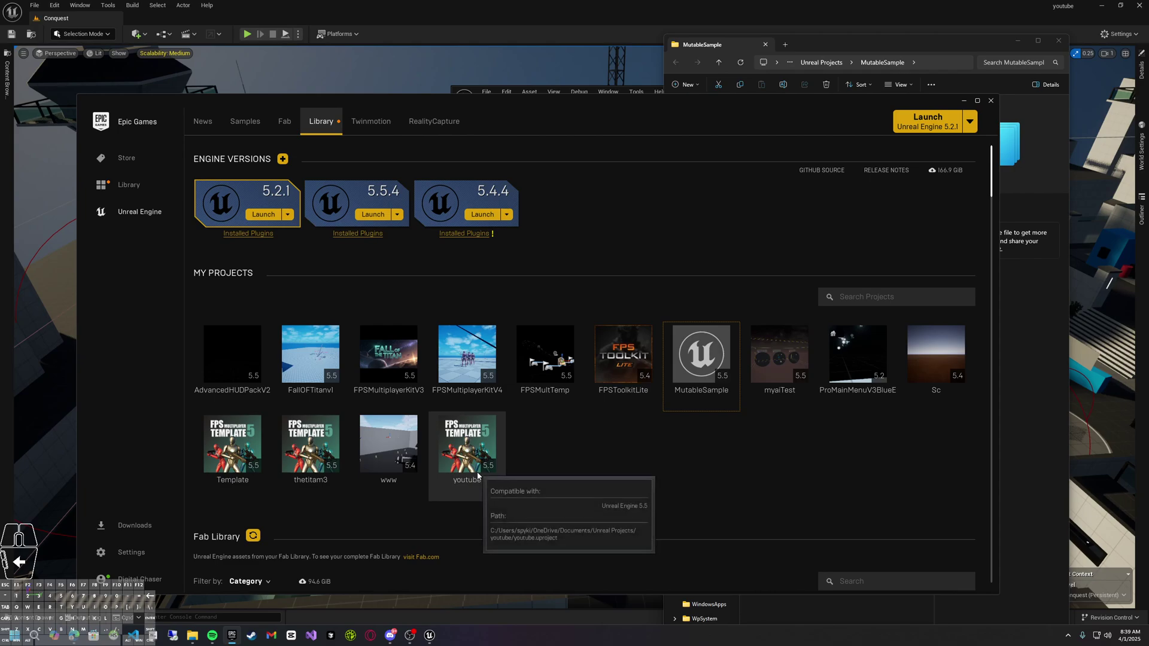
{"action": "left_click", "coordinate": [466, 454]}
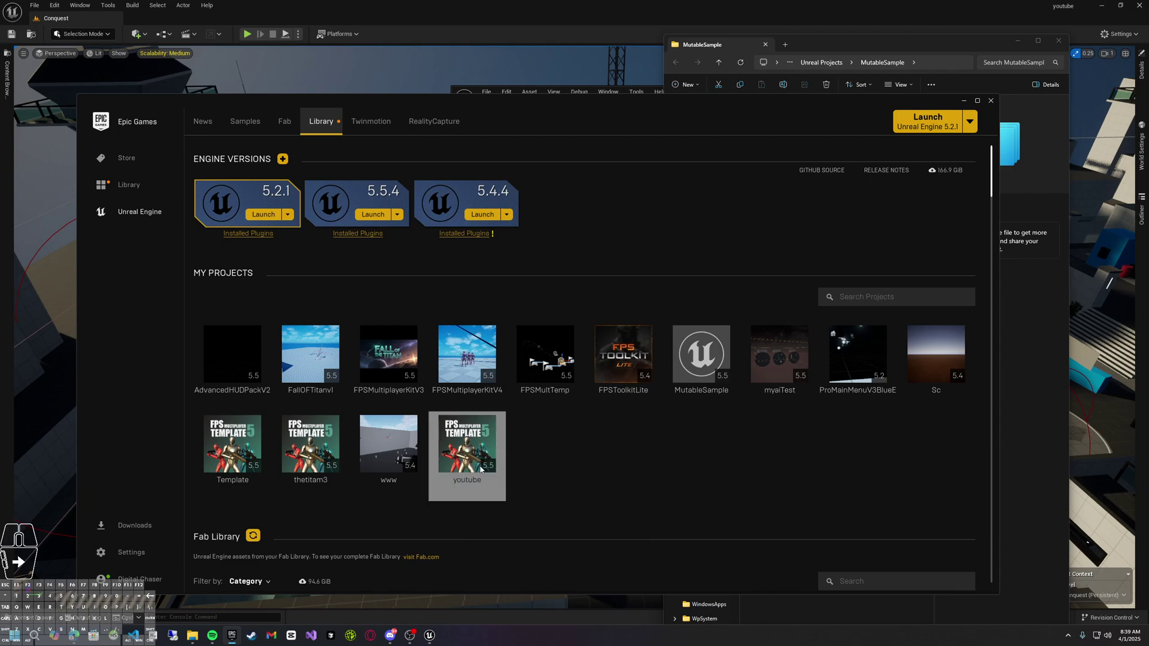
{"action": "left_click_drag", "start_coordinate": [917, 14], "coordinate": [459, 70]}
{"action": "left_click", "coordinate": [816, 52]}
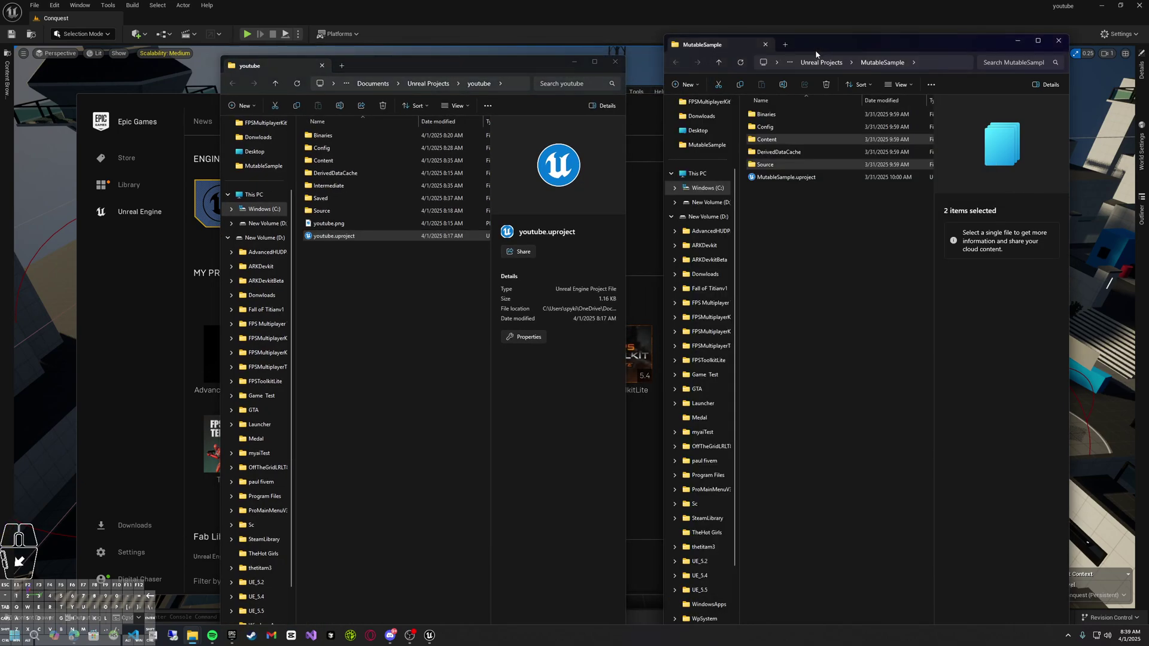
{"action": "left_click", "coordinate": [355, 286]}
{"action": "left_click", "coordinate": [378, 162]}
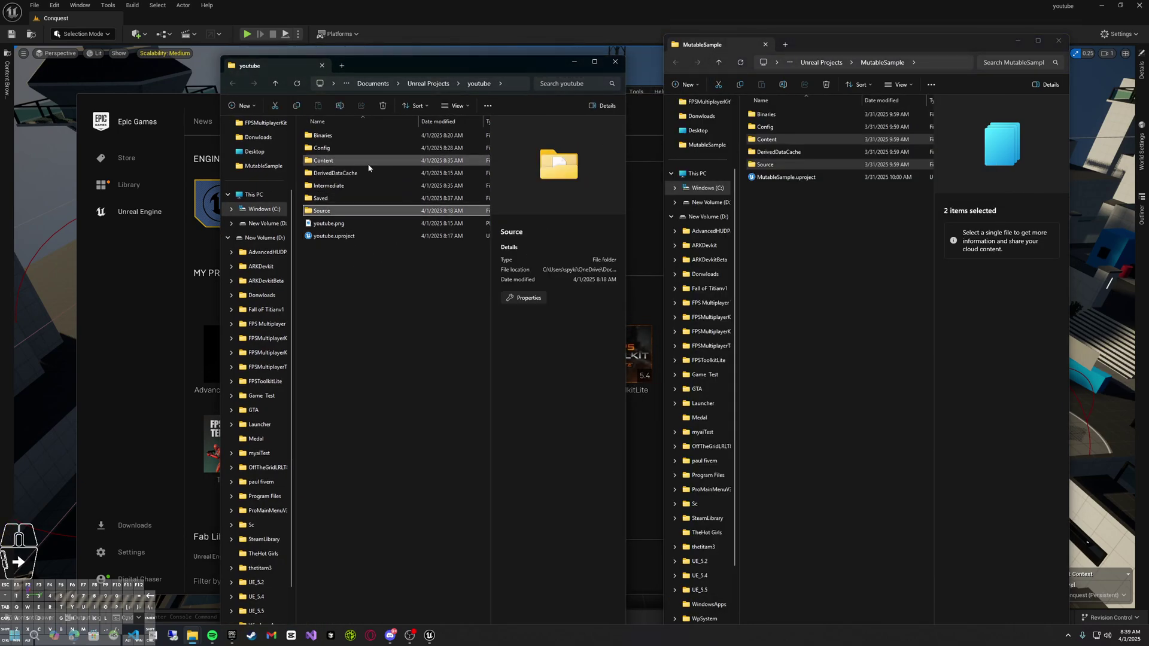
Look inside the youtube project's Content folder and return to the Unreal level editor
{"action": "left_click", "coordinate": [430, 297]}
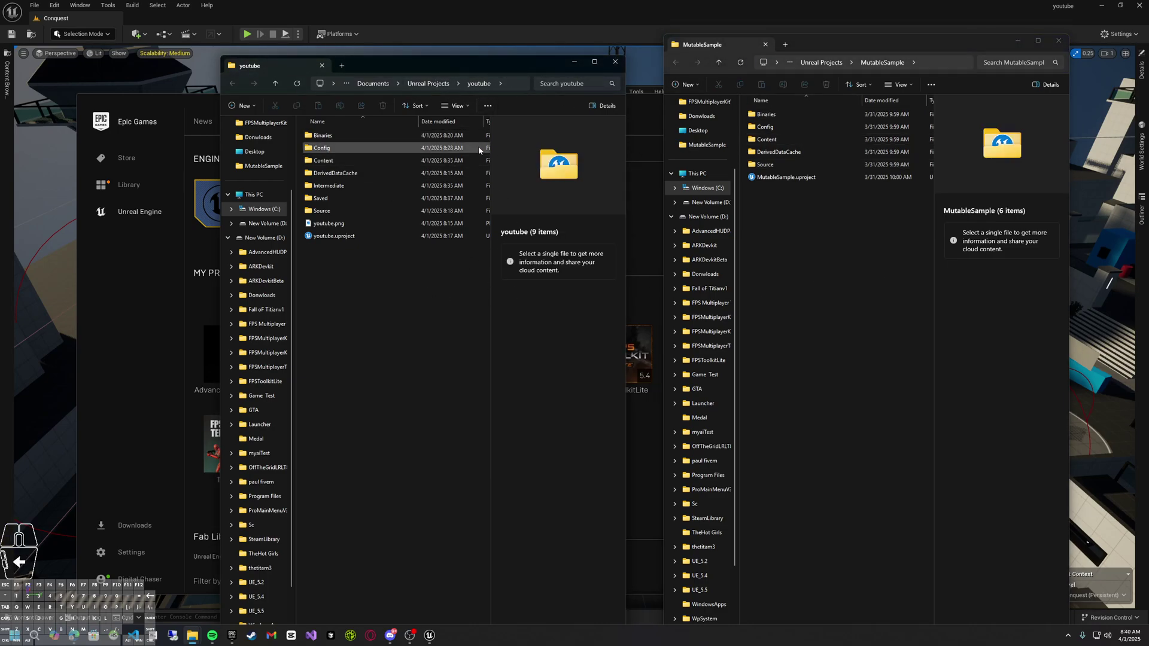
{"action": "left_click", "coordinate": [404, 164]}
{"action": "double_click", "coordinate": [405, 163]}
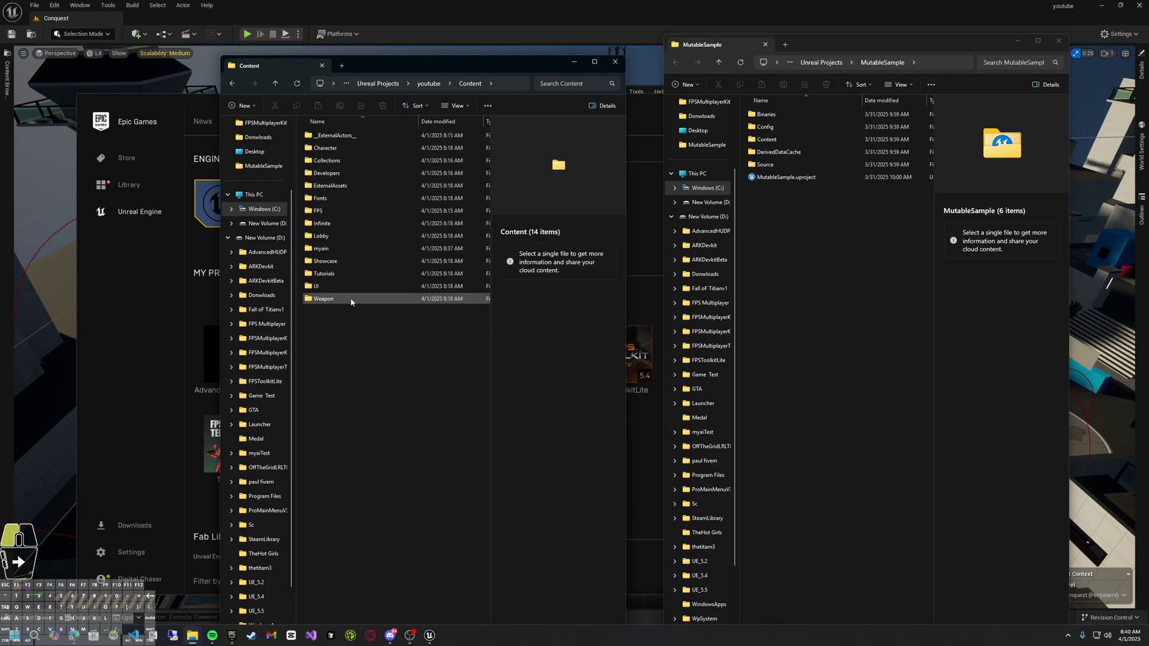
{"action": "left_click", "coordinate": [656, 292]}
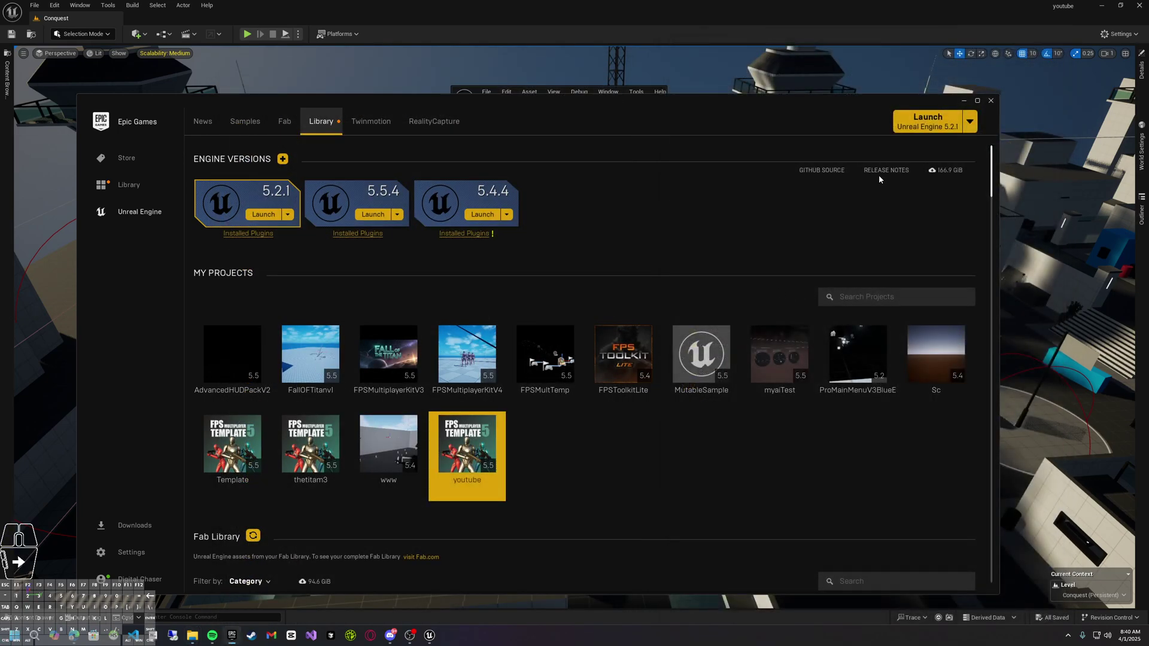
{"action": "left_click", "coordinate": [964, 101]}
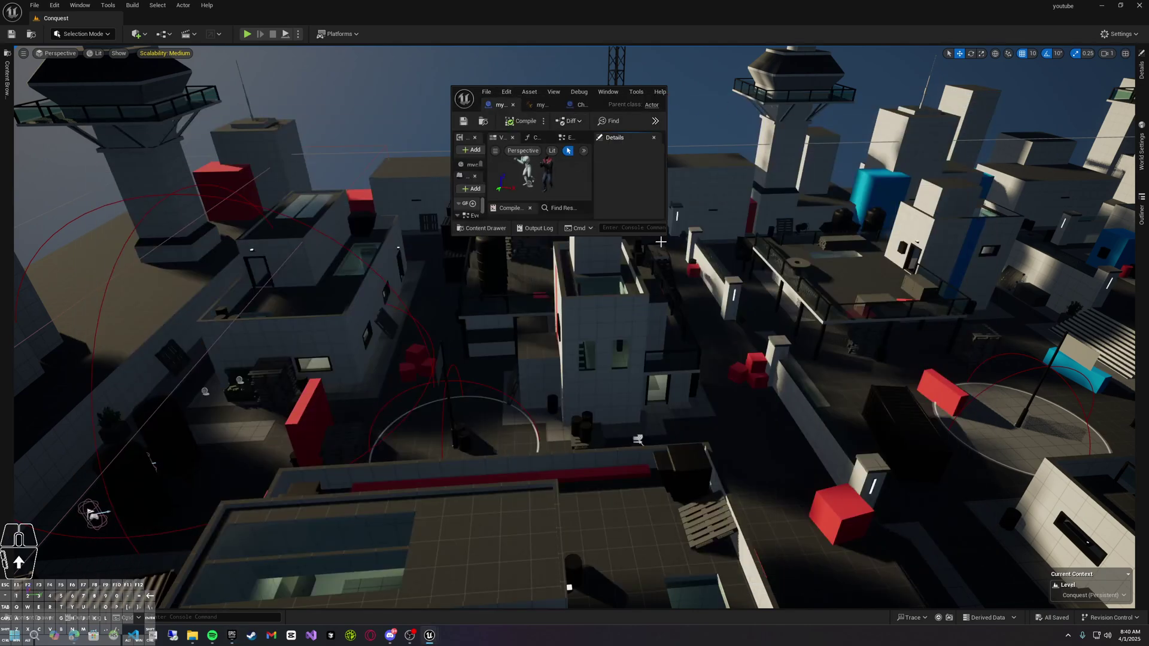
Close the open mycha2, myCha and CharacterActor asset editors
{"action": "left_click_drag", "start_coordinate": [661, 242], "coordinate": [868, 378]}
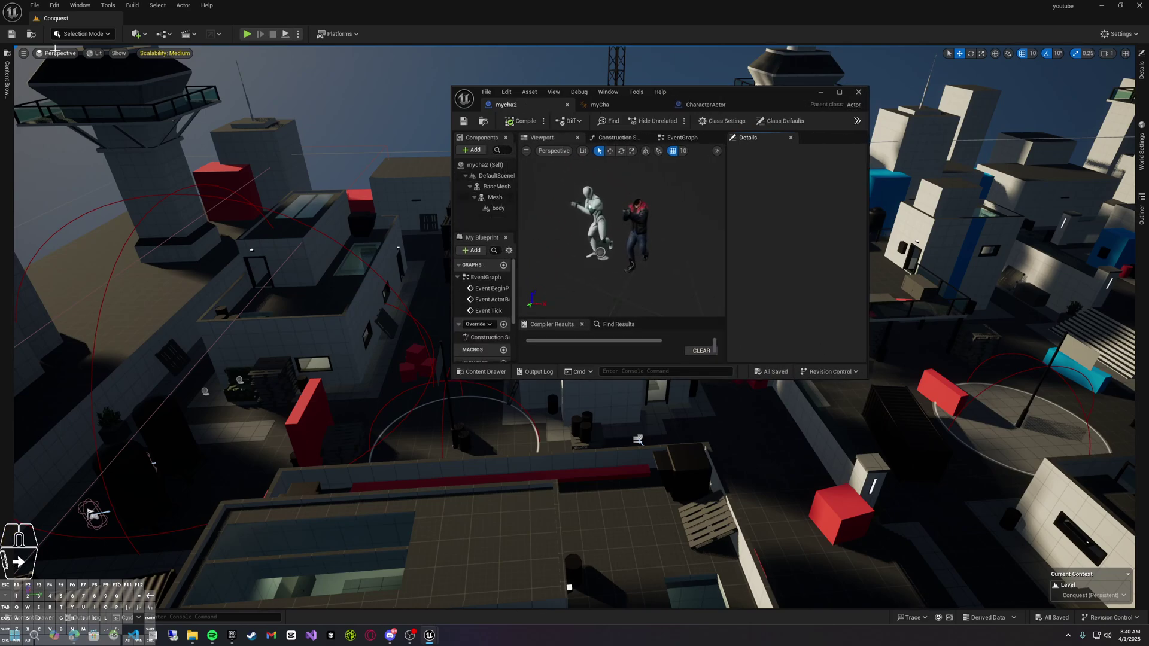
{"action": "left_click", "coordinate": [54, 5]}
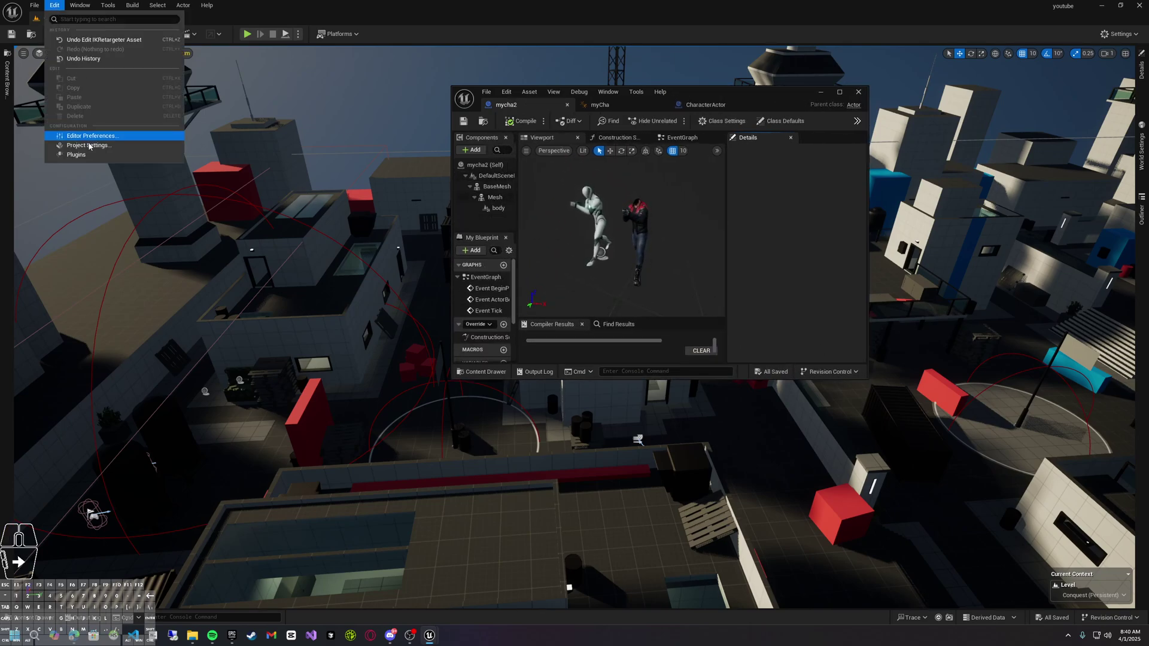
{"action": "left_click", "coordinate": [809, 199]}
{"action": "middle_click", "coordinate": [522, 109]}
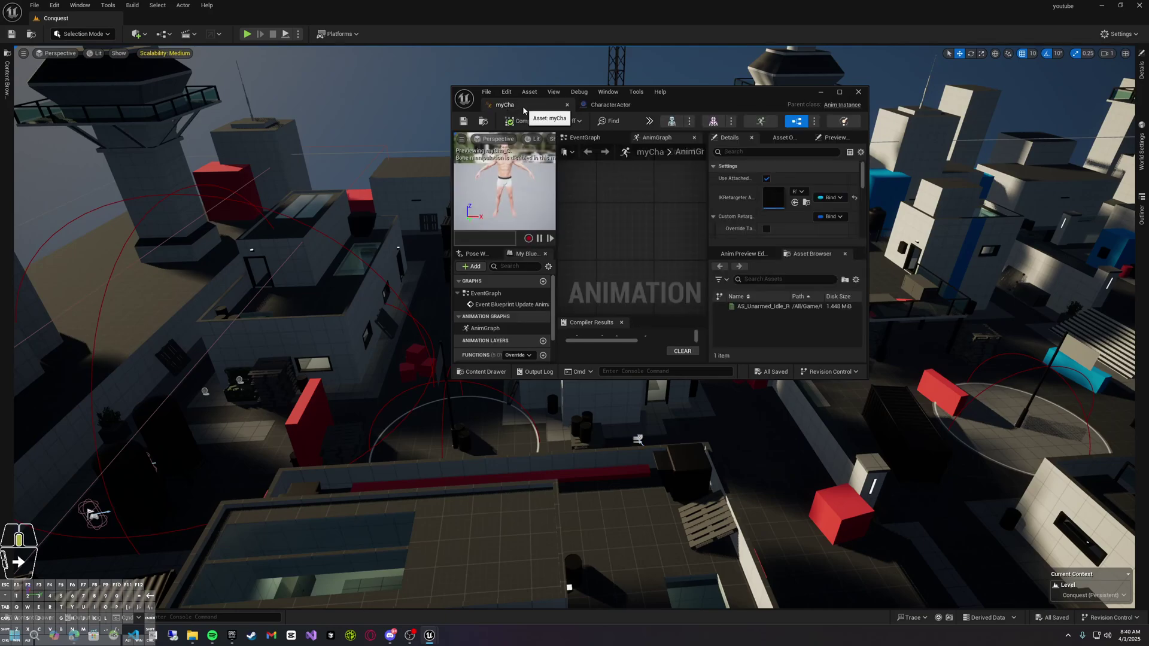
{"action": "middle_click", "coordinate": [523, 109]}
{"action": "middle_click", "coordinate": [525, 108]}
Delete the myCha and mycha2 assets from the myain content folder
{"action": "key", "text": "ctrl+space"}
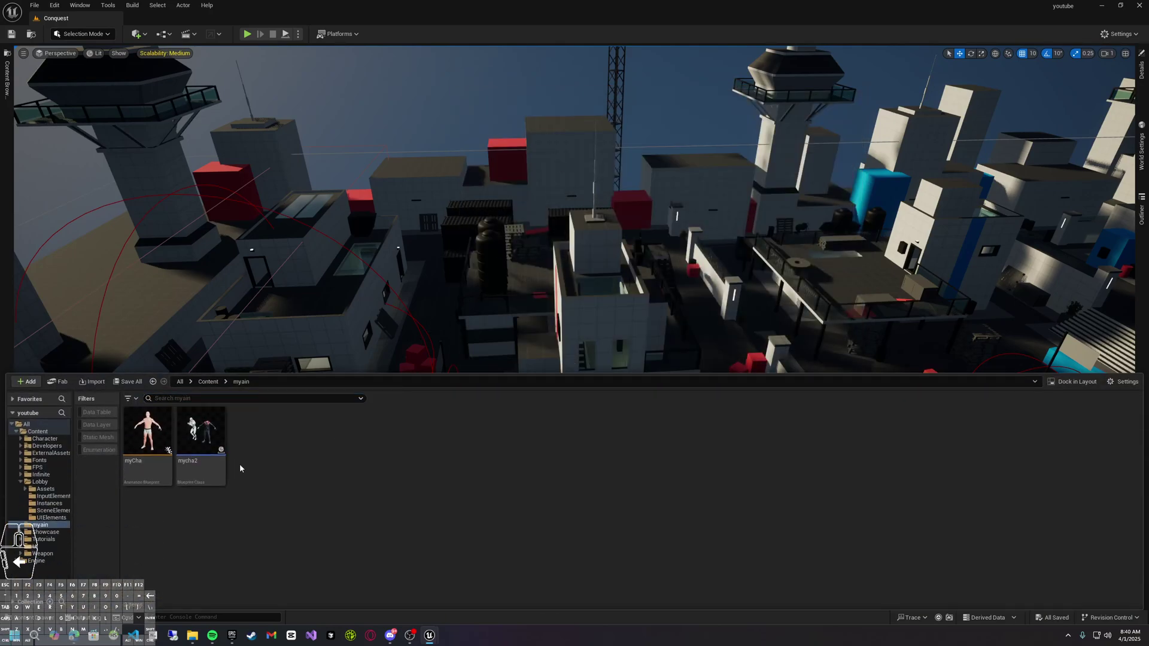
{"action": "left_click", "coordinate": [203, 468]}
{"action": "left_click", "coordinate": [162, 468], "text": "shift"}
{"action": "key", "text": "Delete"}
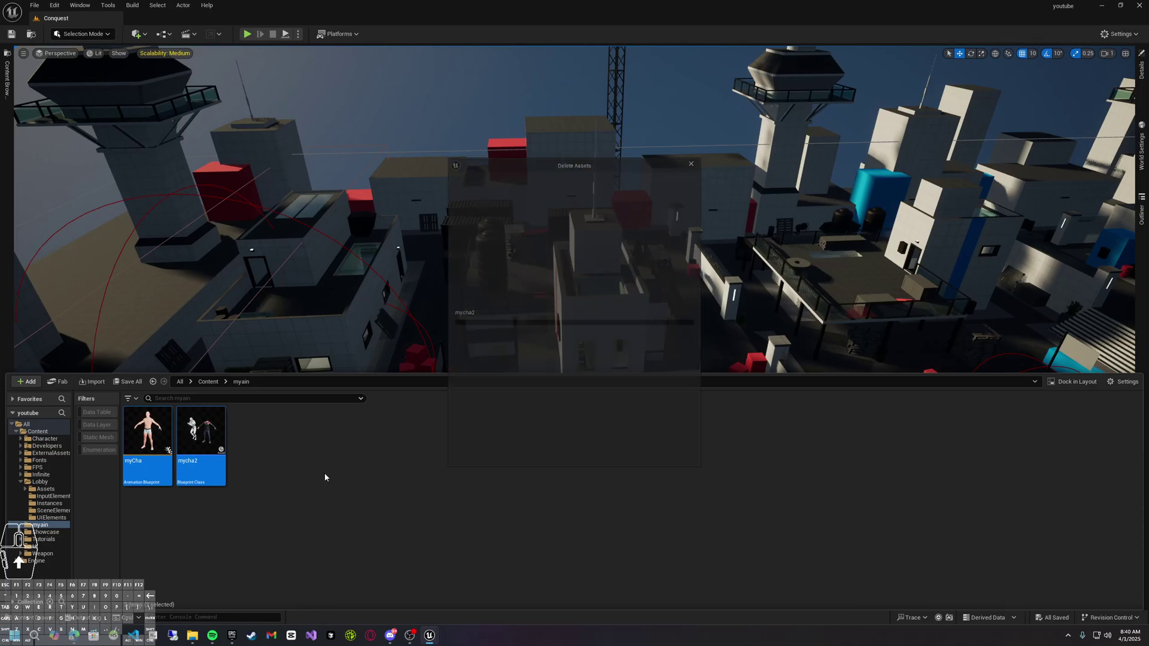
{"action": "left_click", "coordinate": [483, 461]}
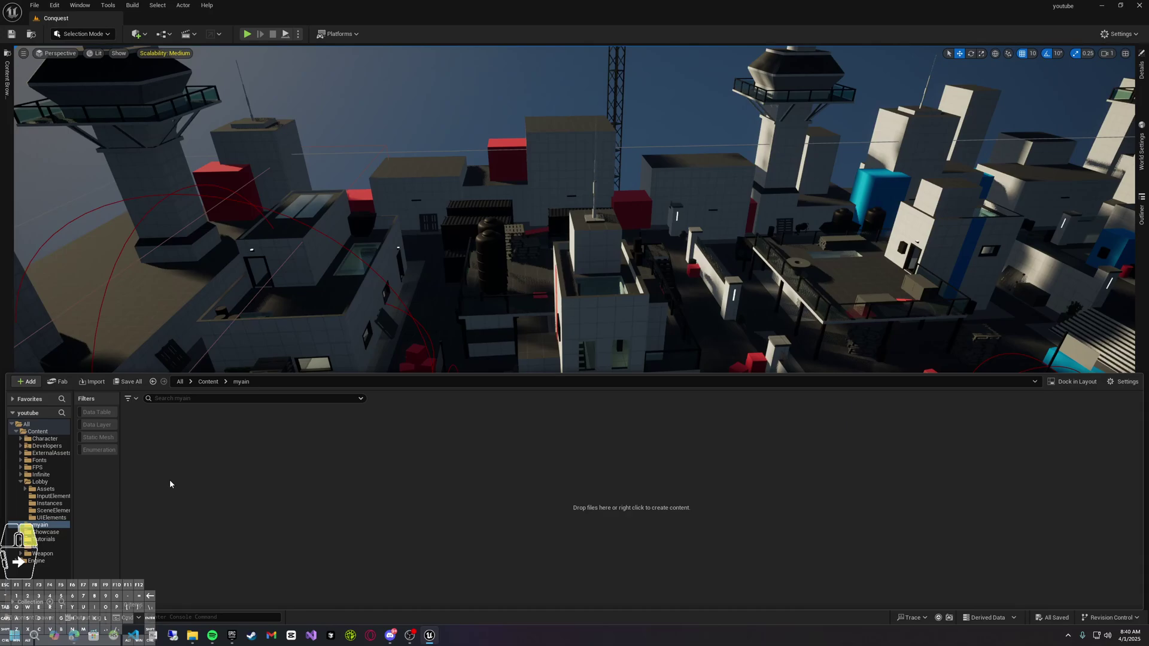
Create an Animation Blueprint for the SKEL_BaseBody skeleton in the myain folder and name it my1
{"action": "right_click", "coordinate": [170, 479]}
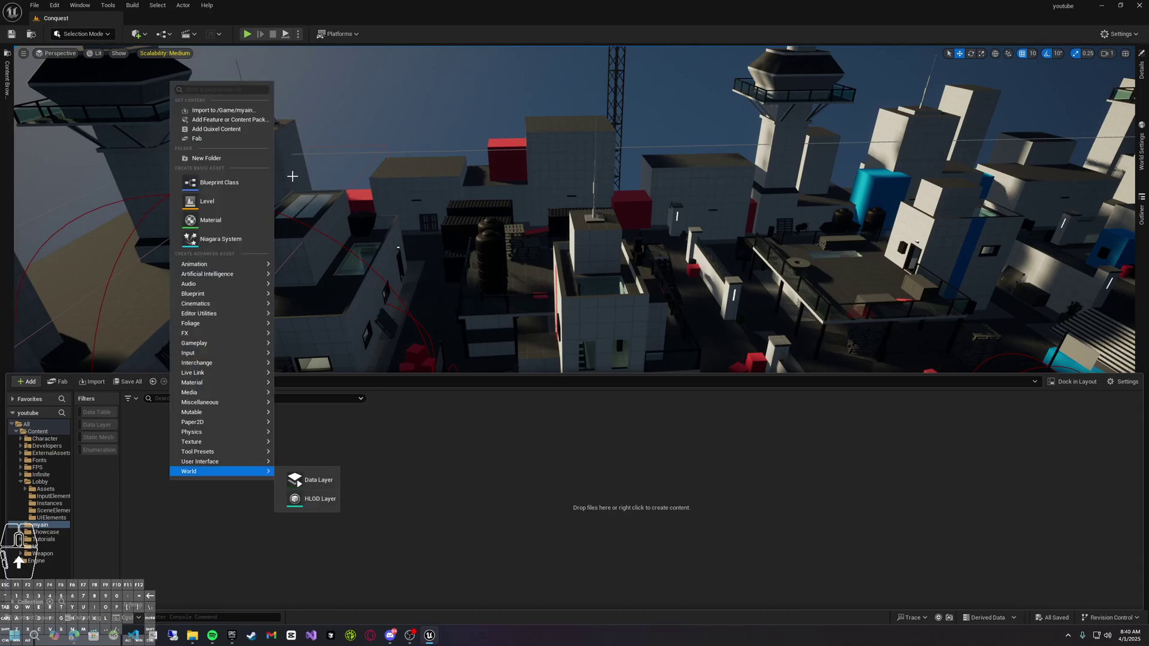
{"action": "right_click", "coordinate": [289, 458]}
{"action": "mouse_move", "coordinate": [345, 252]}
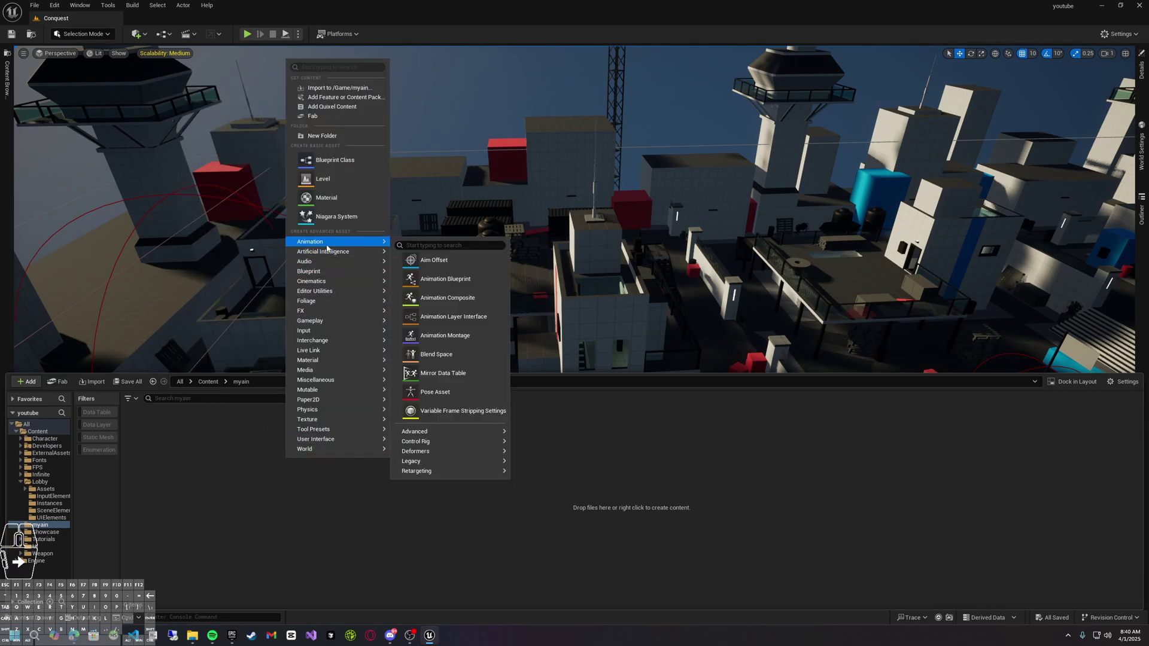
{"action": "left_click", "coordinate": [443, 279]}
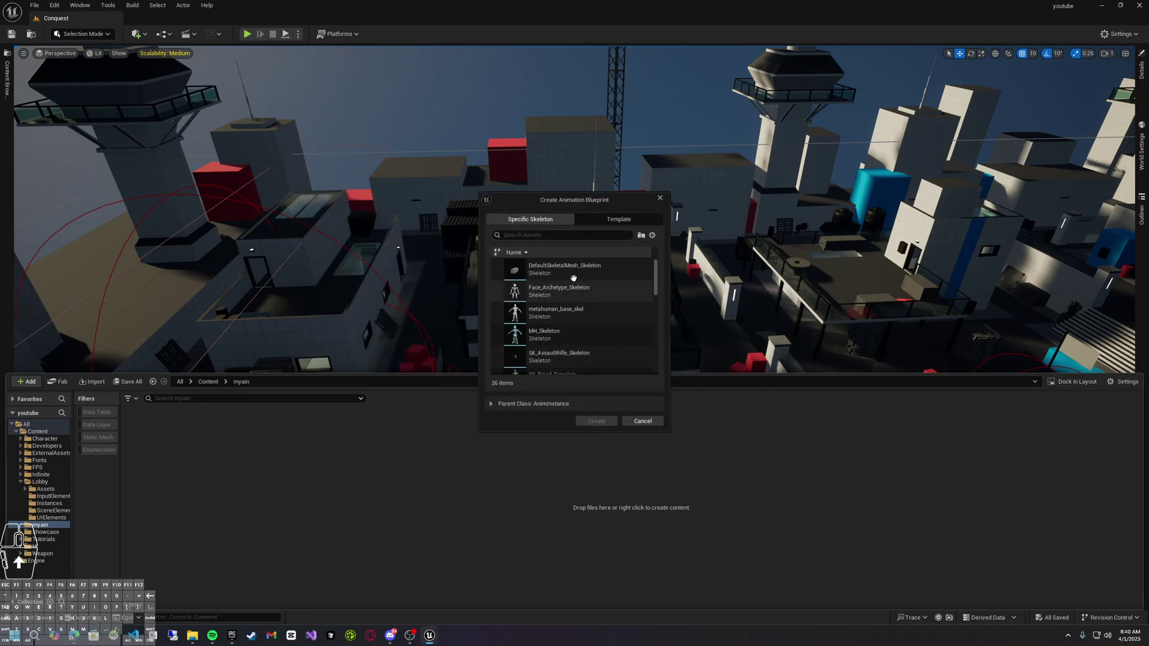
{"action": "type", "text": "base"}
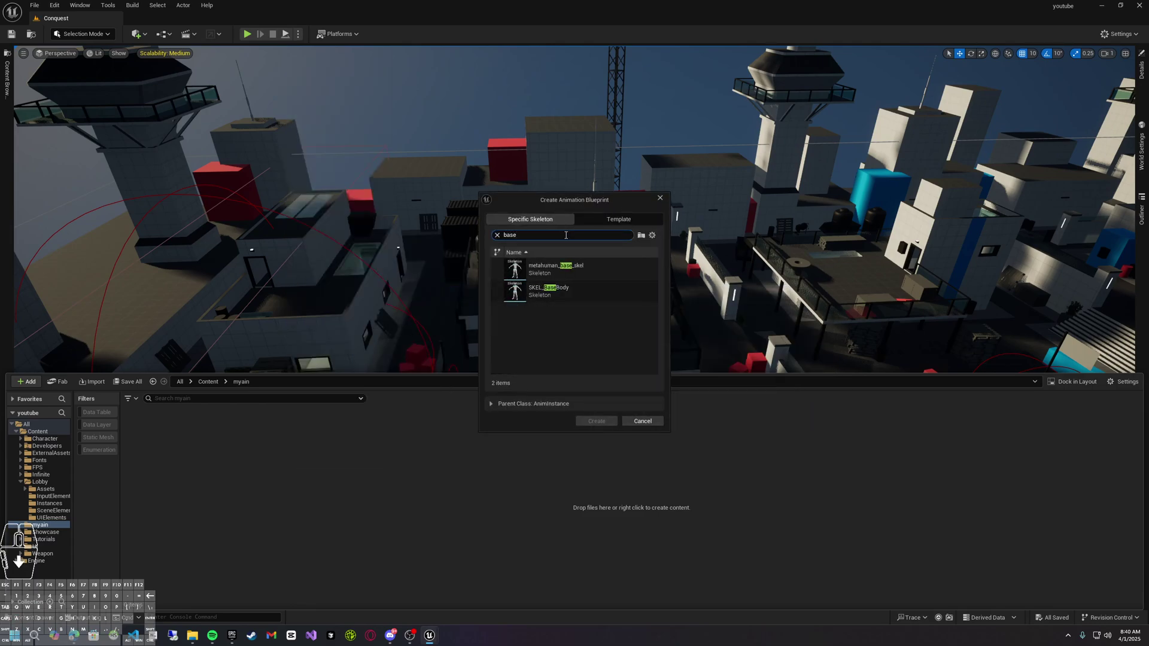
{"action": "left_click", "coordinate": [551, 292]}
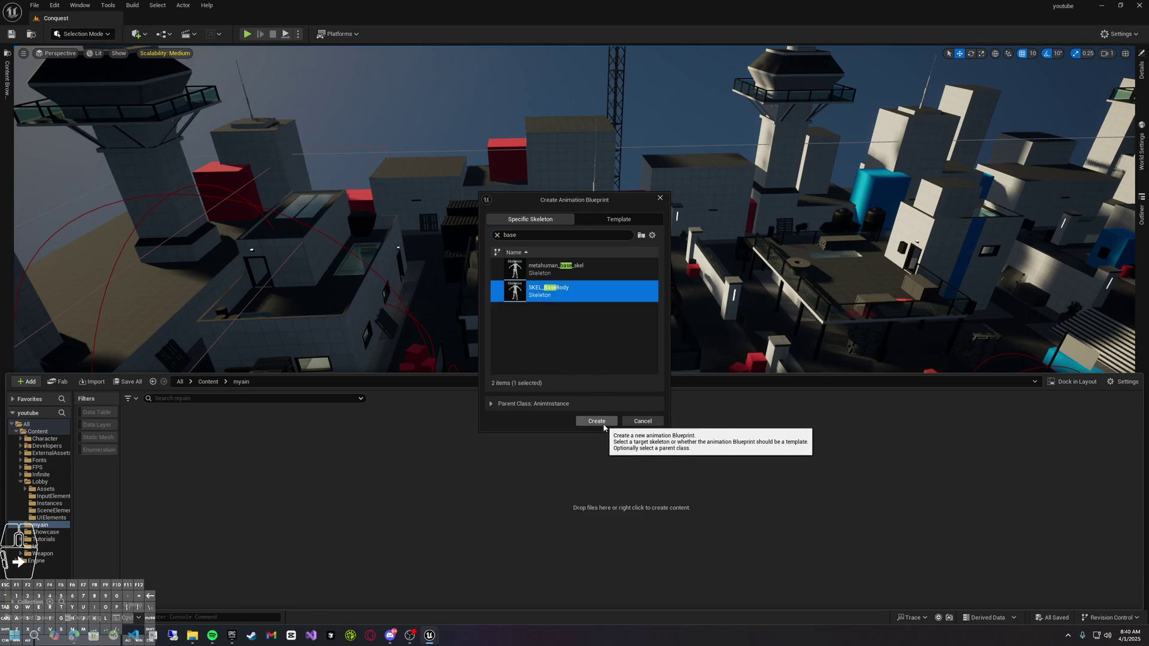
{"action": "left_click", "coordinate": [595, 423]}
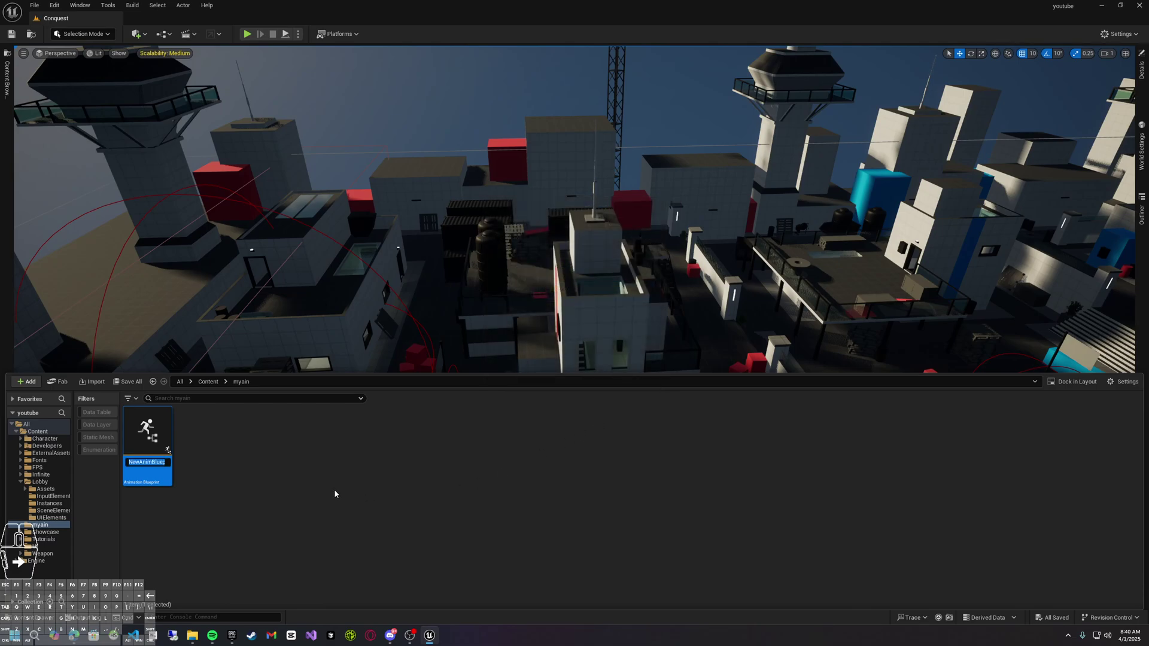
{"action": "type", "text": "my1"}
{"action": "key", "text": "Return"}
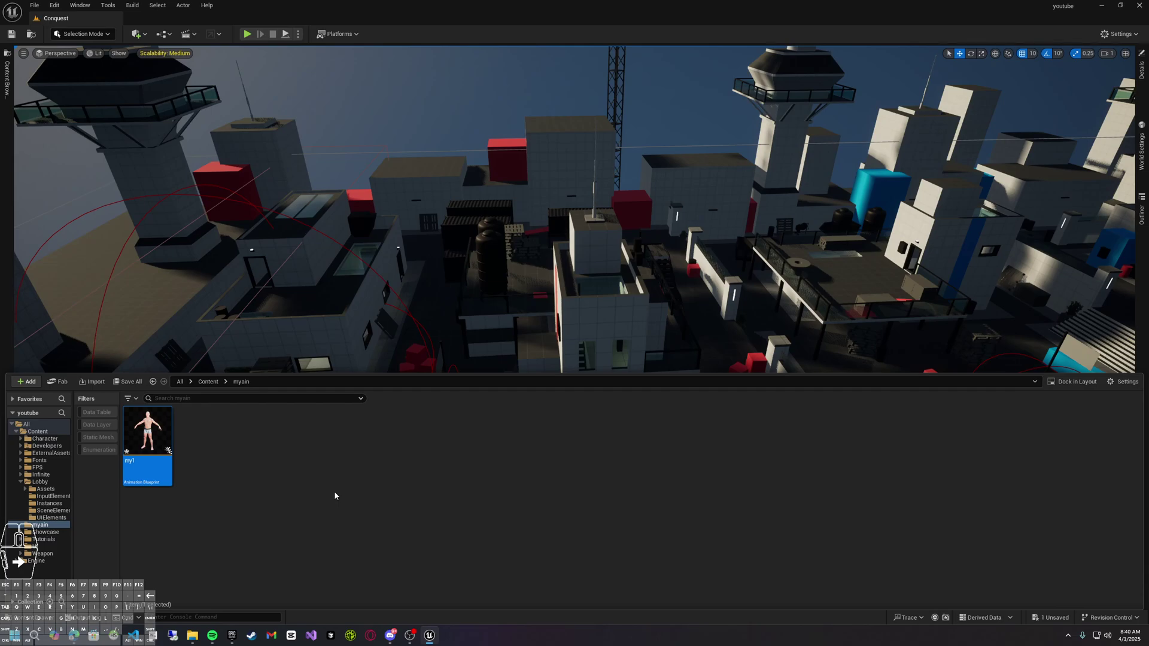
Open my1 and add a Retarget Pose From Mesh node that feeds the Output Pose result in the AnimGraph
{"action": "key", "text": "Return"}
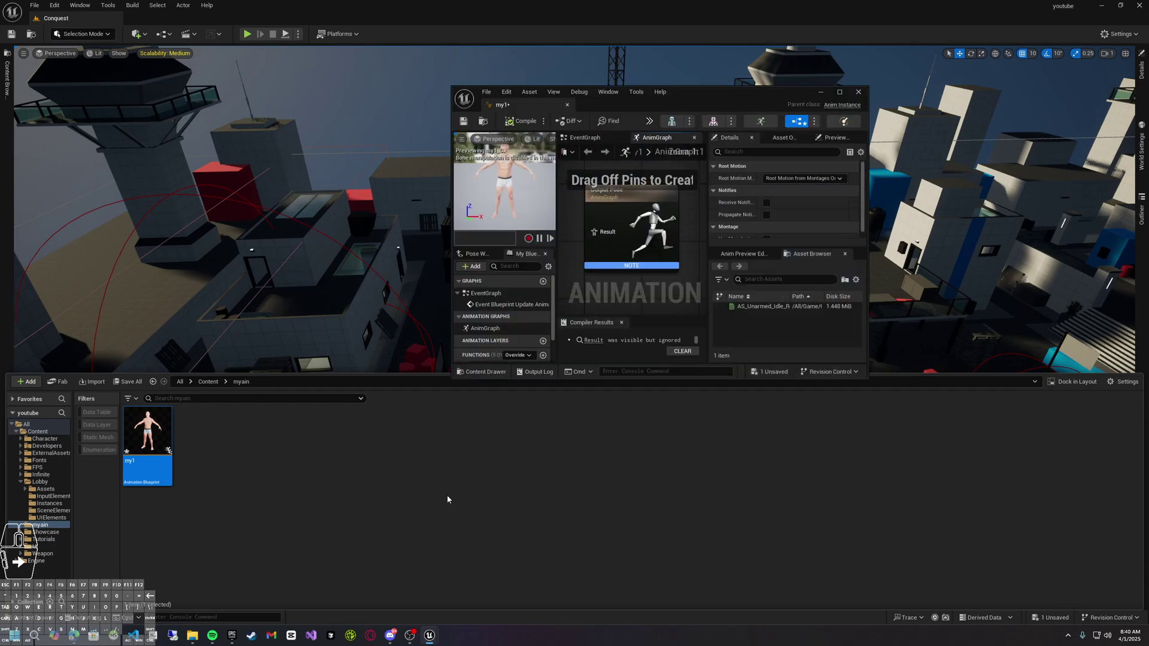
{"action": "double_click", "coordinate": [745, 97]}
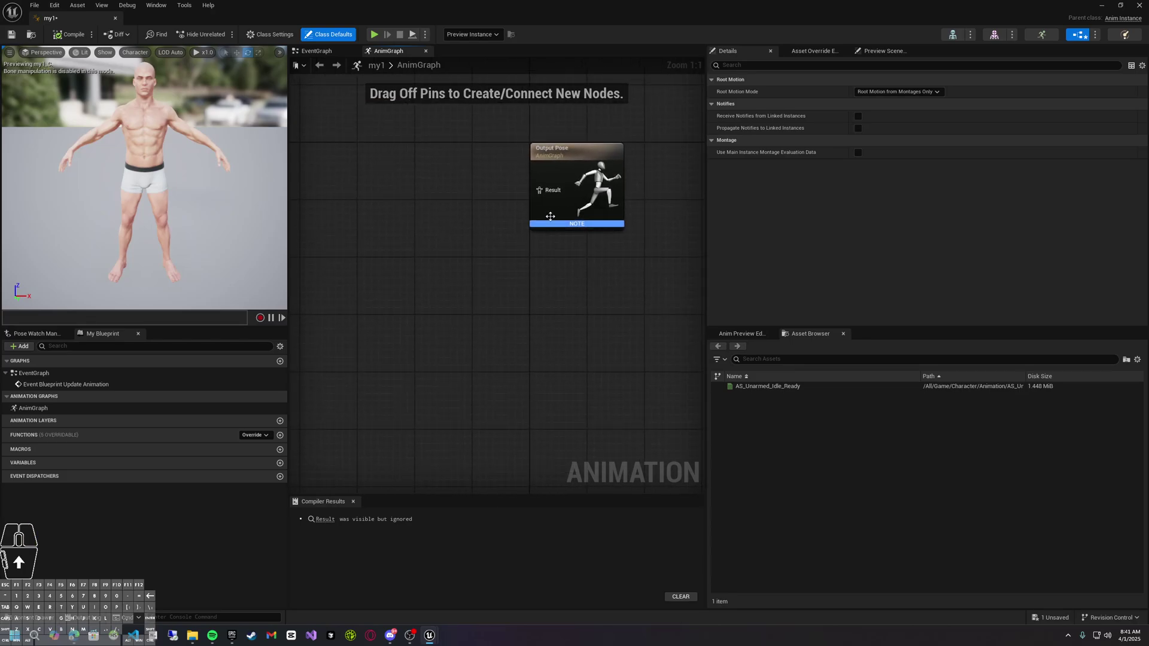
{"action": "right_click_drag", "start_coordinate": [371, 265], "coordinate": [378, 307]}
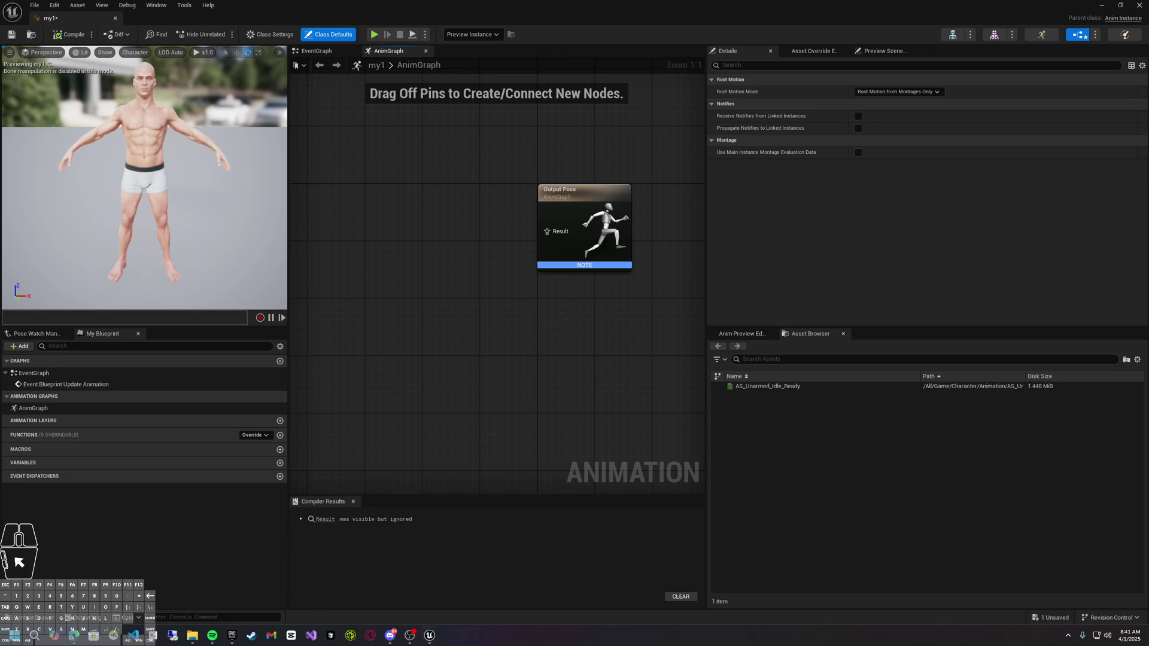
{"action": "key", "text": "super+d"}
{"action": "key", "text": "super+d"}
{"action": "right_click_drag", "start_coordinate": [482, 286], "coordinate": [525, 290]}
{"action": "left_click_drag", "start_coordinate": [590, 236], "coordinate": [469, 243]}
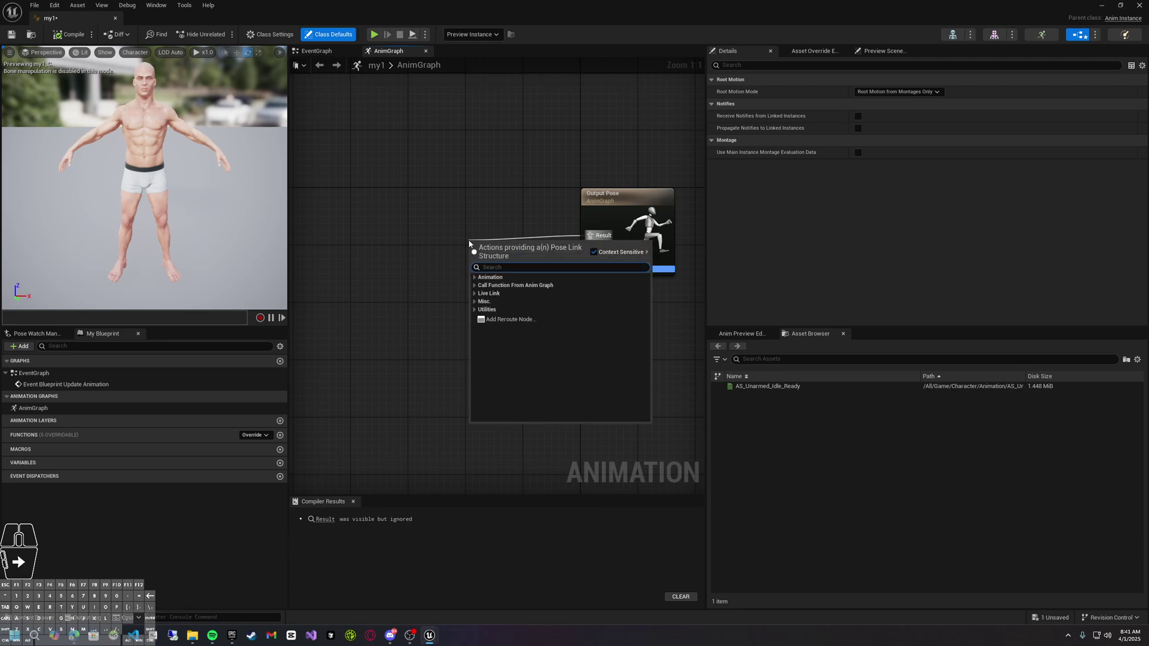
{"action": "type", "text": "reta"}
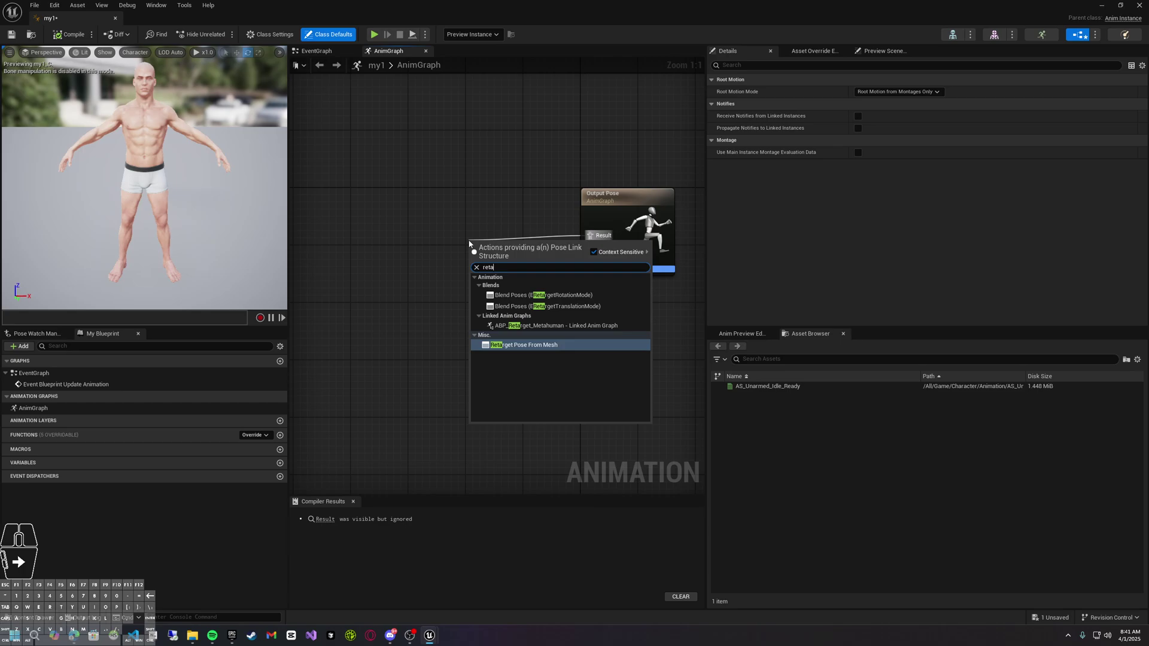
{"action": "key", "text": "Return"}
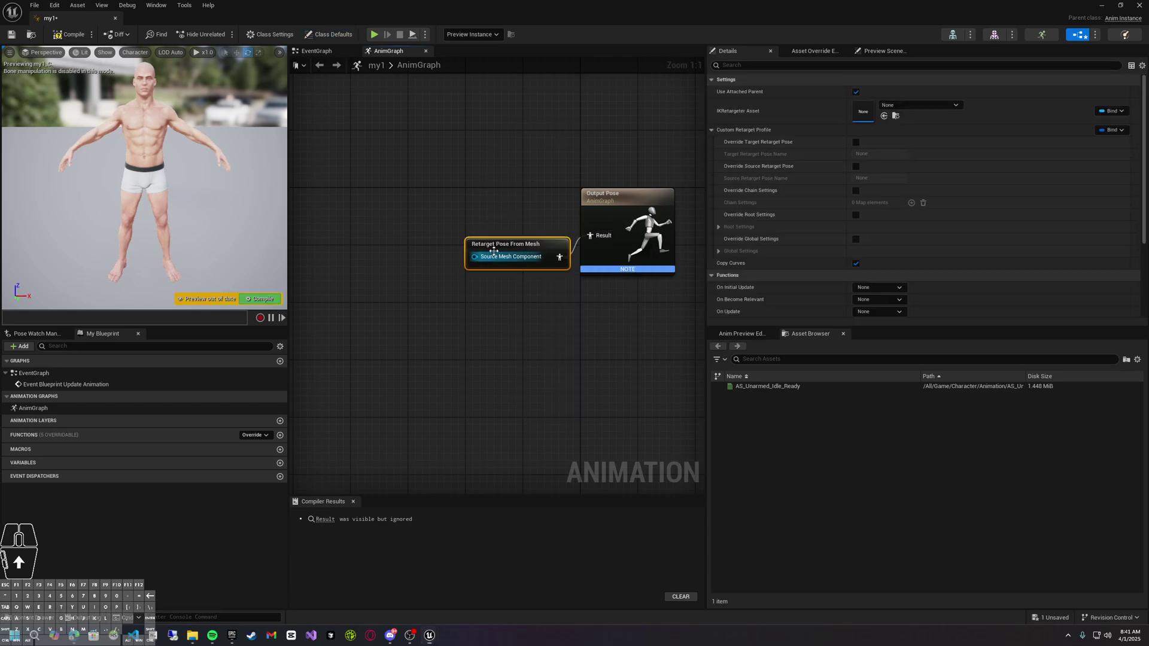
{"action": "left_click_drag", "start_coordinate": [495, 245], "coordinate": [447, 237]}
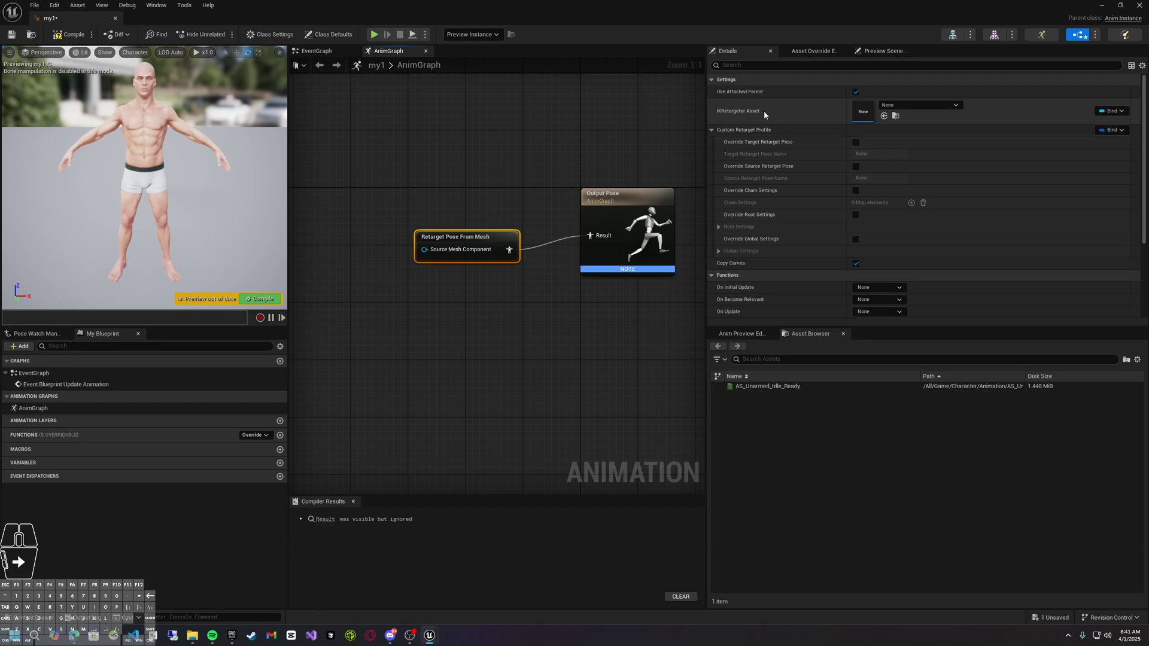
Set the retarget node's IK Retargeter asset to RTG_AutoGenerated and straighten its connection to the Output Pose
{"action": "left_click", "coordinate": [920, 105]}
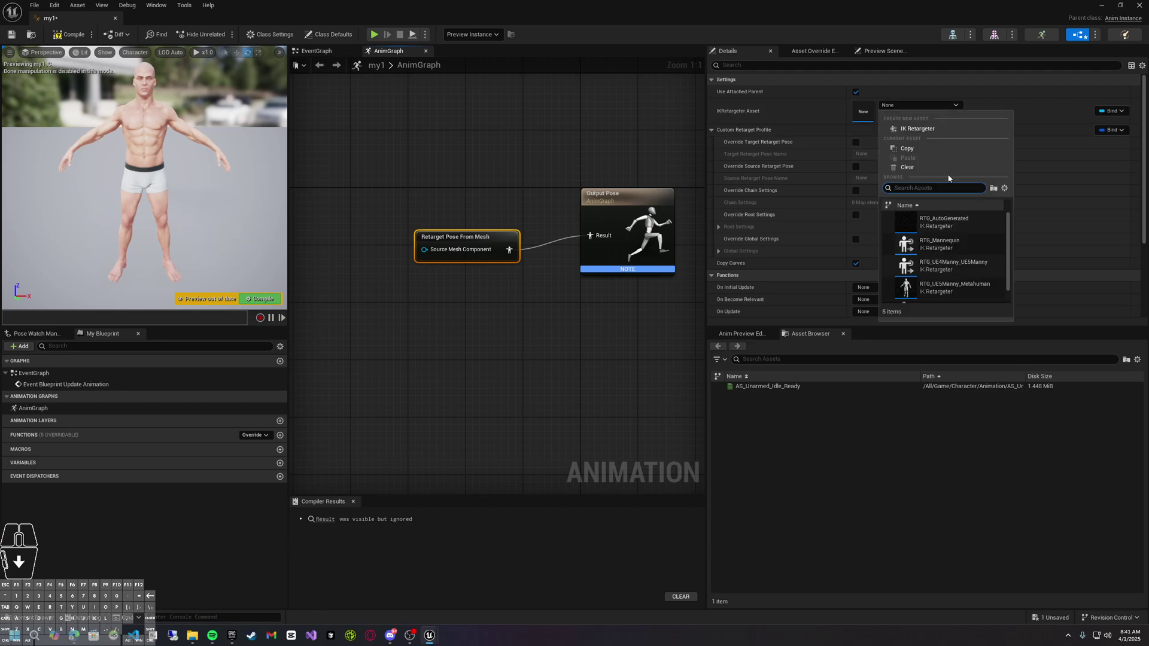
{"action": "left_click", "coordinate": [929, 225]}
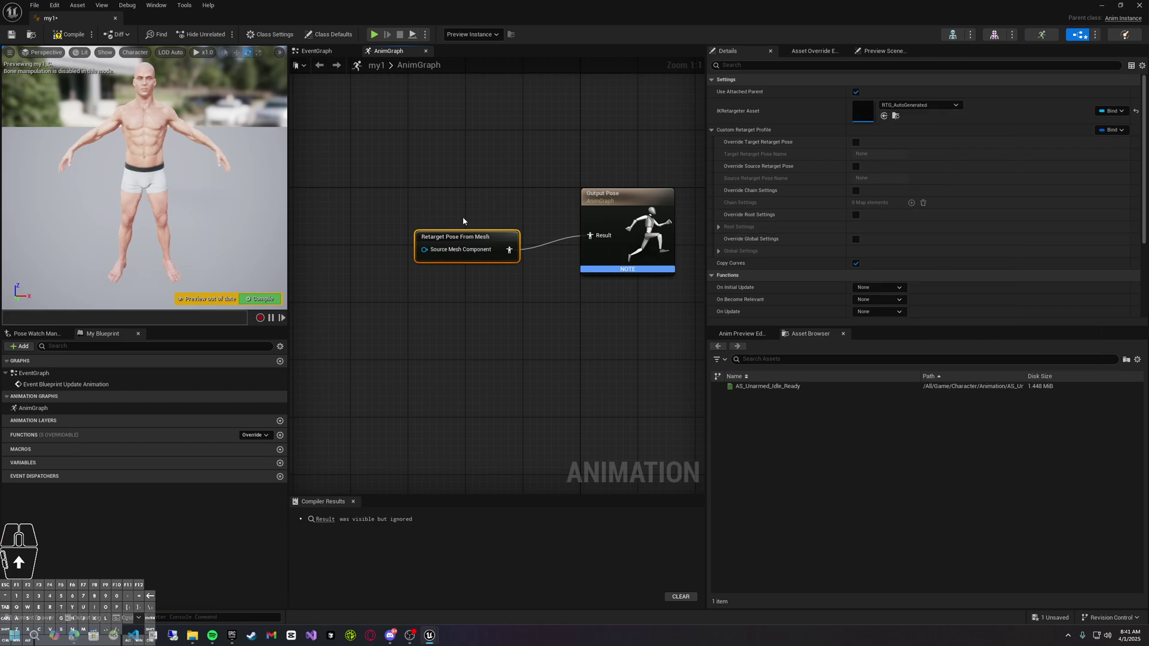
{"action": "left_click_drag", "start_coordinate": [463, 222], "coordinate": [707, 253]}
{"action": "key", "text": "q"}
{"action": "left_click", "coordinate": [479, 296]}
Compile, save and close the my1 animation blueprint, returning to the myain content folder
{"action": "left_click", "coordinate": [260, 299]}
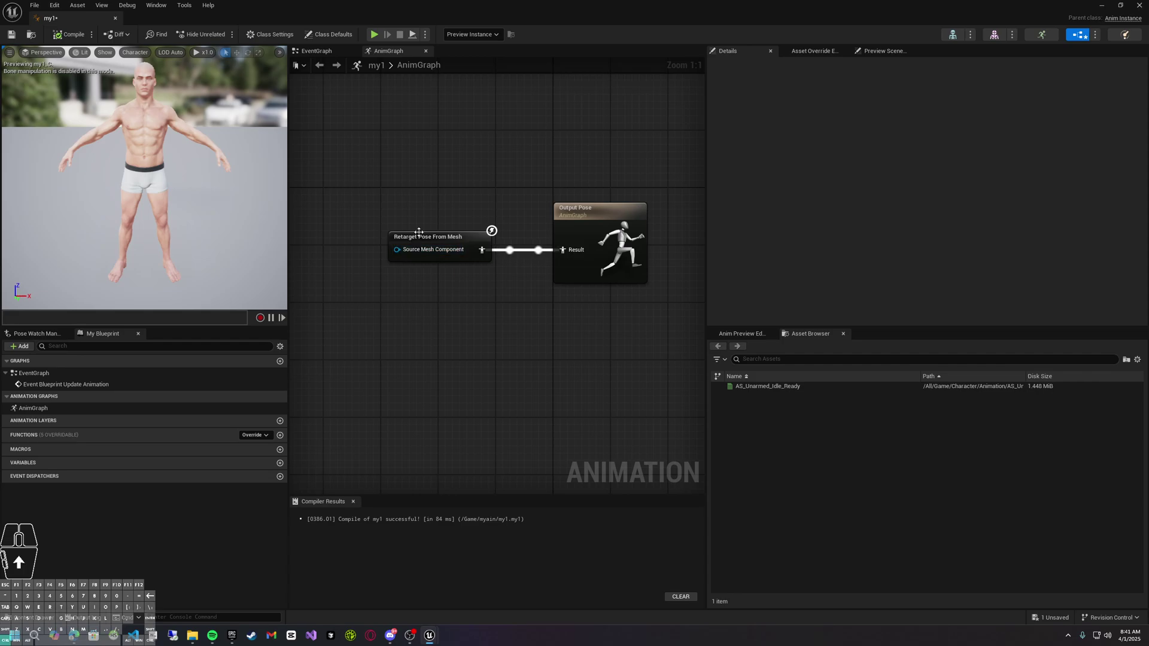
{"action": "key", "text": "ctrl+s"}
{"action": "middle_click", "coordinate": [91, 22]}
{"action": "key", "text": "ctrl+space"}
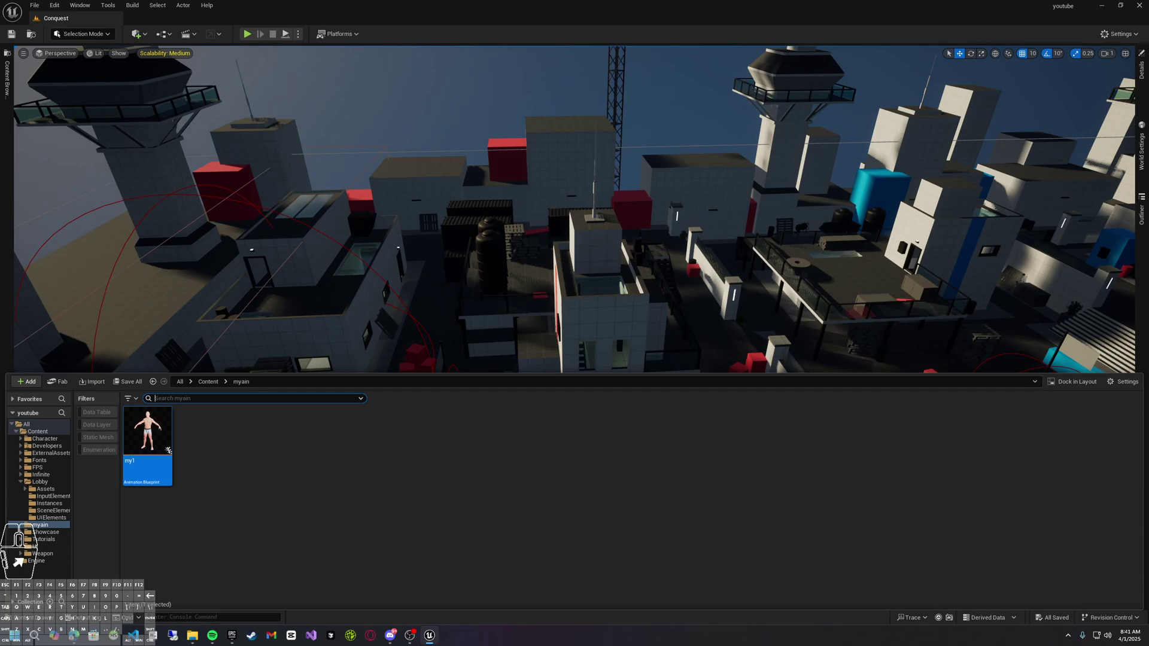
{"action": "left_click", "coordinate": [306, 538]}
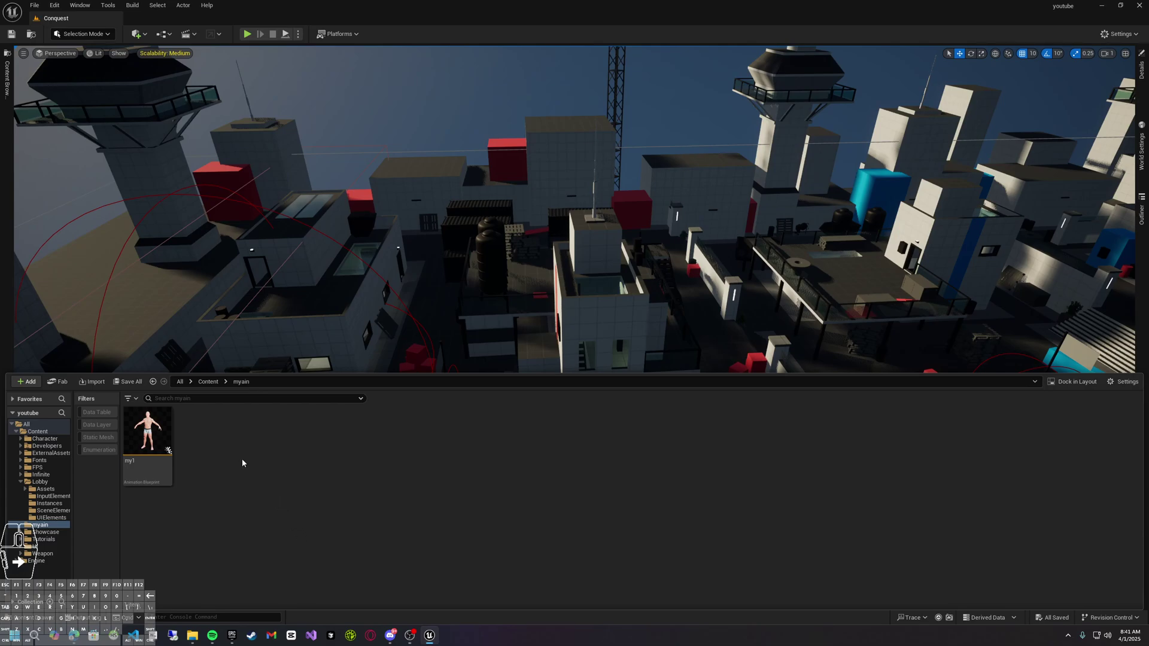
{"action": "left_click", "coordinate": [149, 440]}
{"action": "key", "text": "F2"}
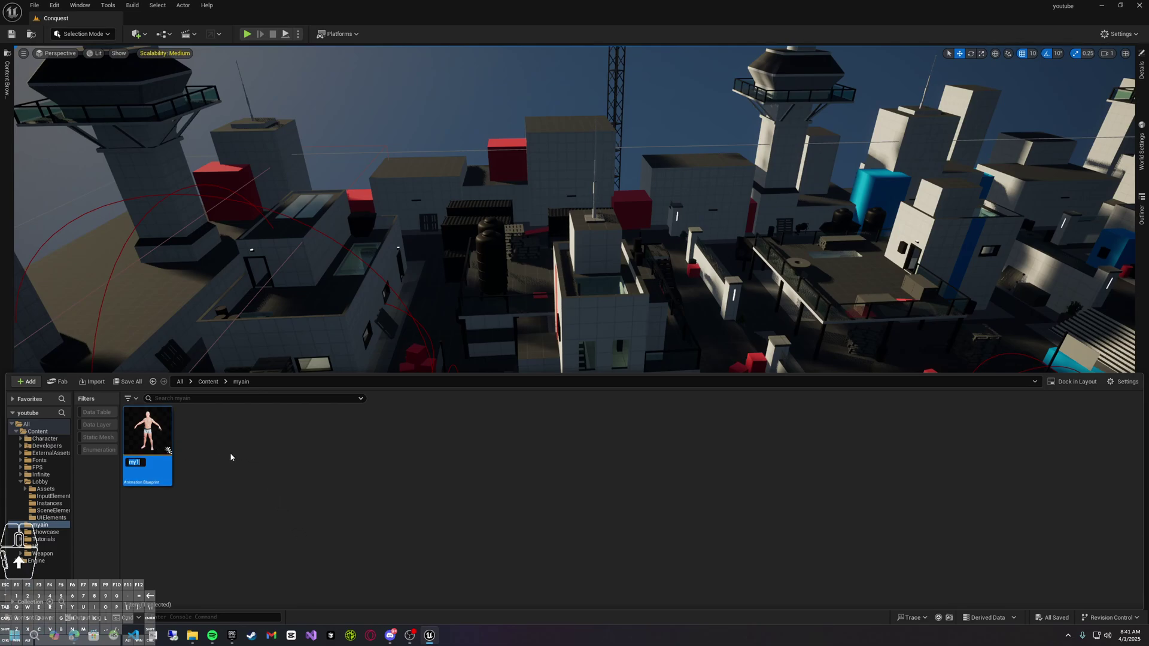
{"action": "left_click", "coordinate": [230, 457]}
Open the BP_PlayerCharacter blueprint from the Content/FPS/Blueprints/CharacterAndClasses folder
{"action": "left_click", "coordinate": [209, 382]}
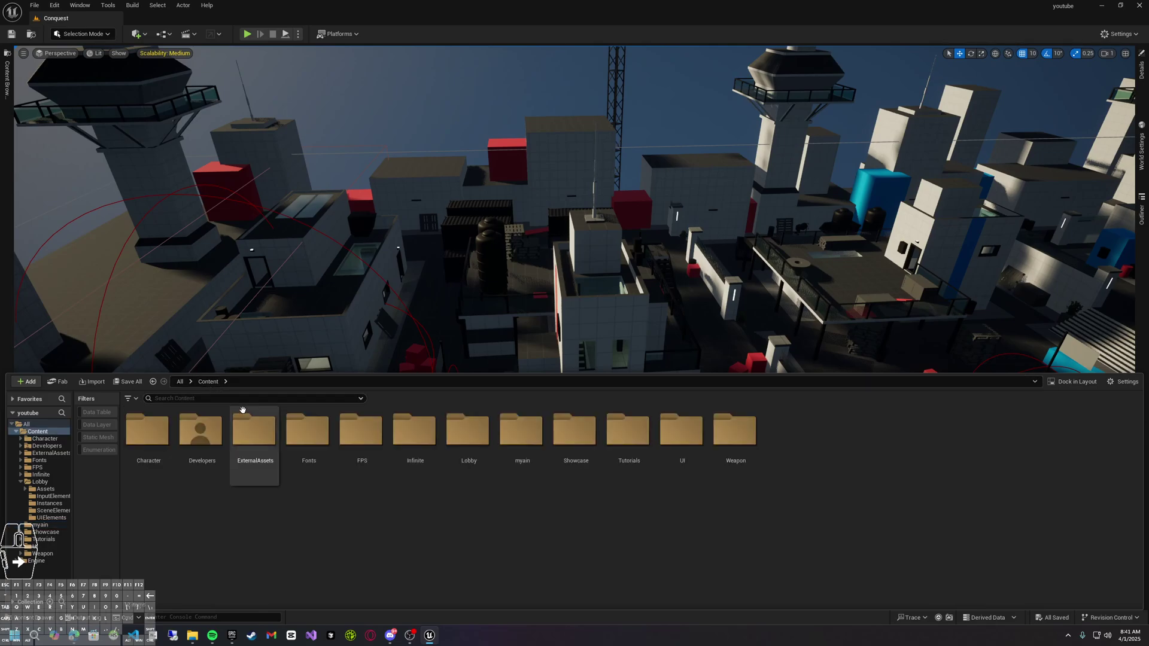
{"action": "double_click", "coordinate": [362, 449]}
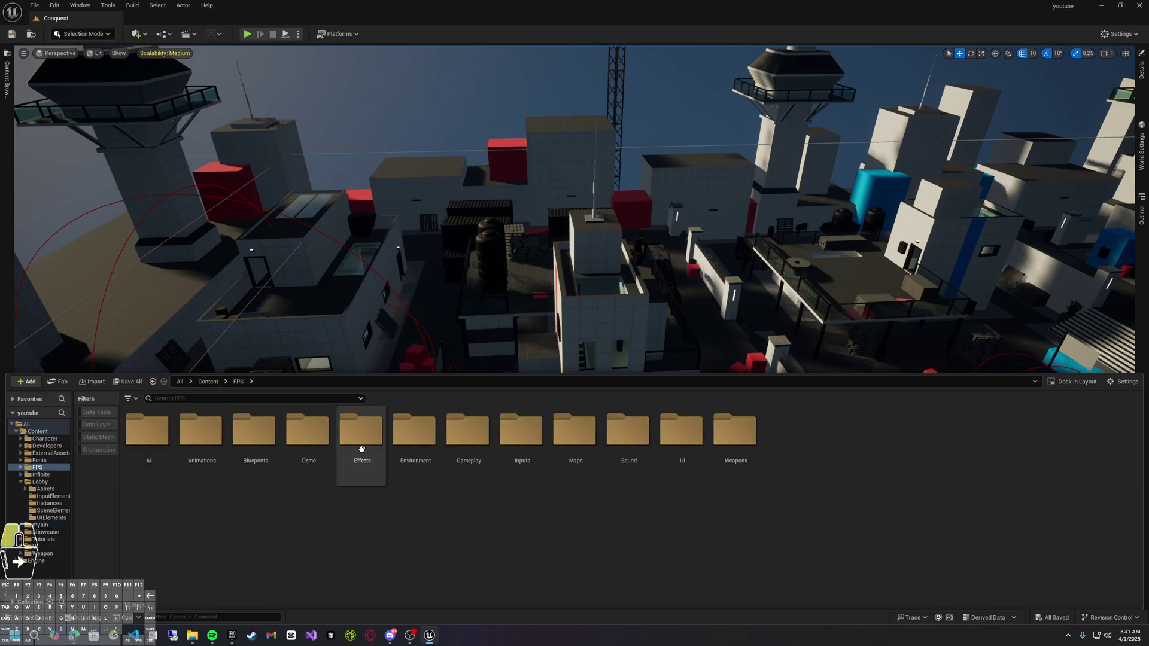
{"action": "double_click", "coordinate": [270, 477]}
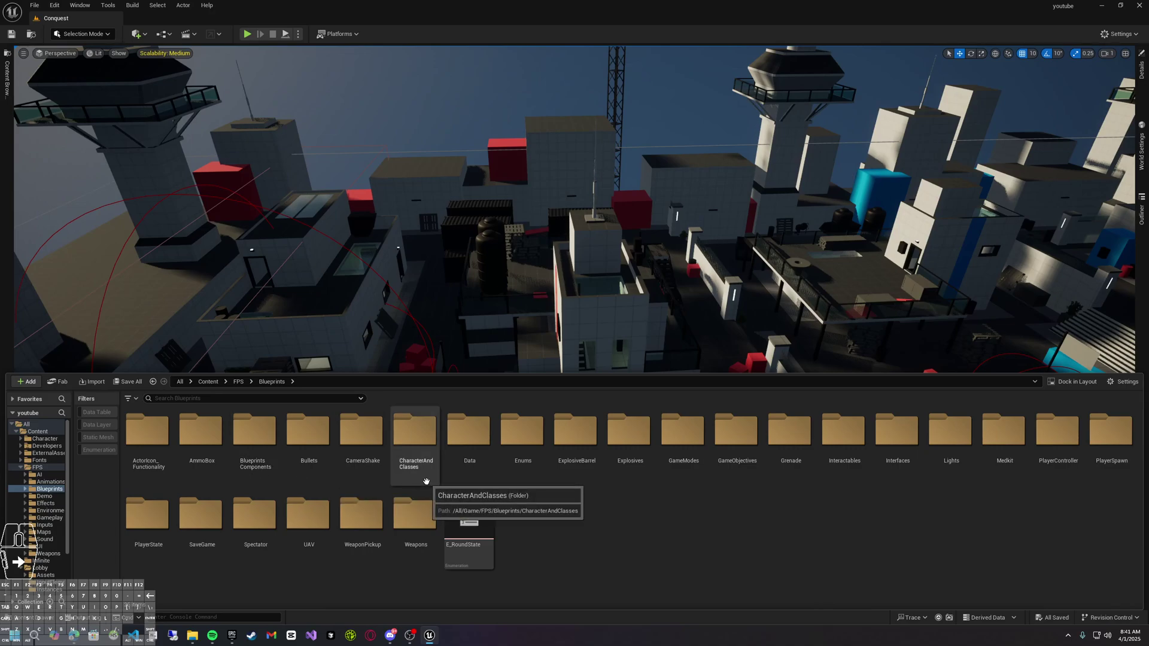
{"action": "double_click", "coordinate": [426, 481]}
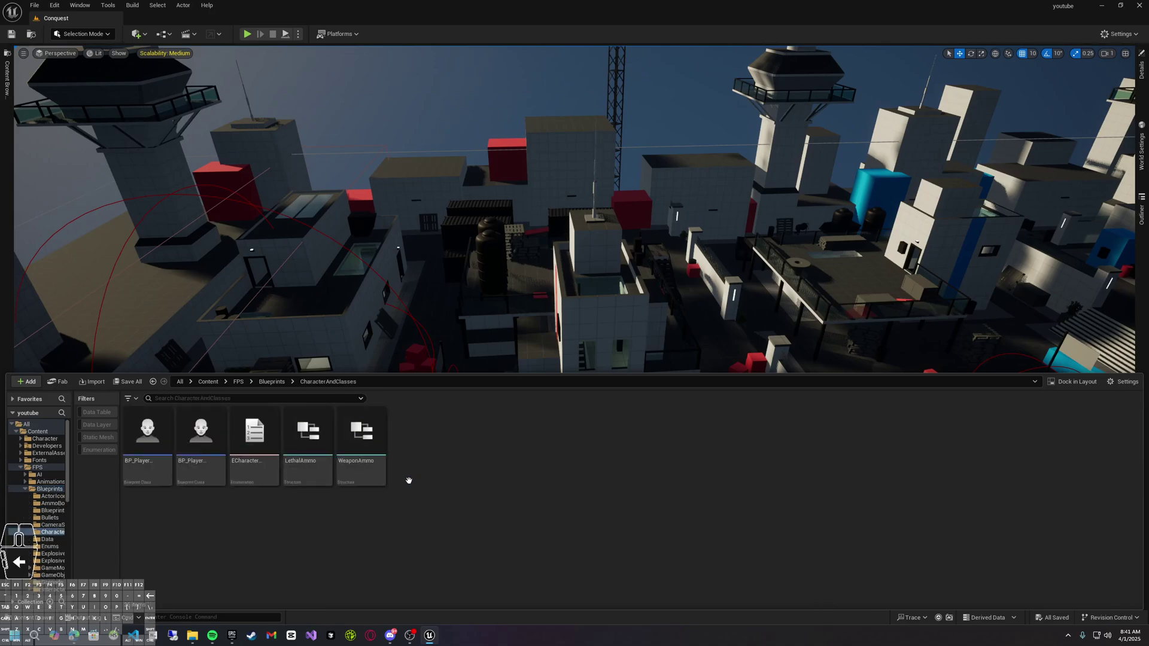
{"action": "left_click", "coordinate": [143, 482]}
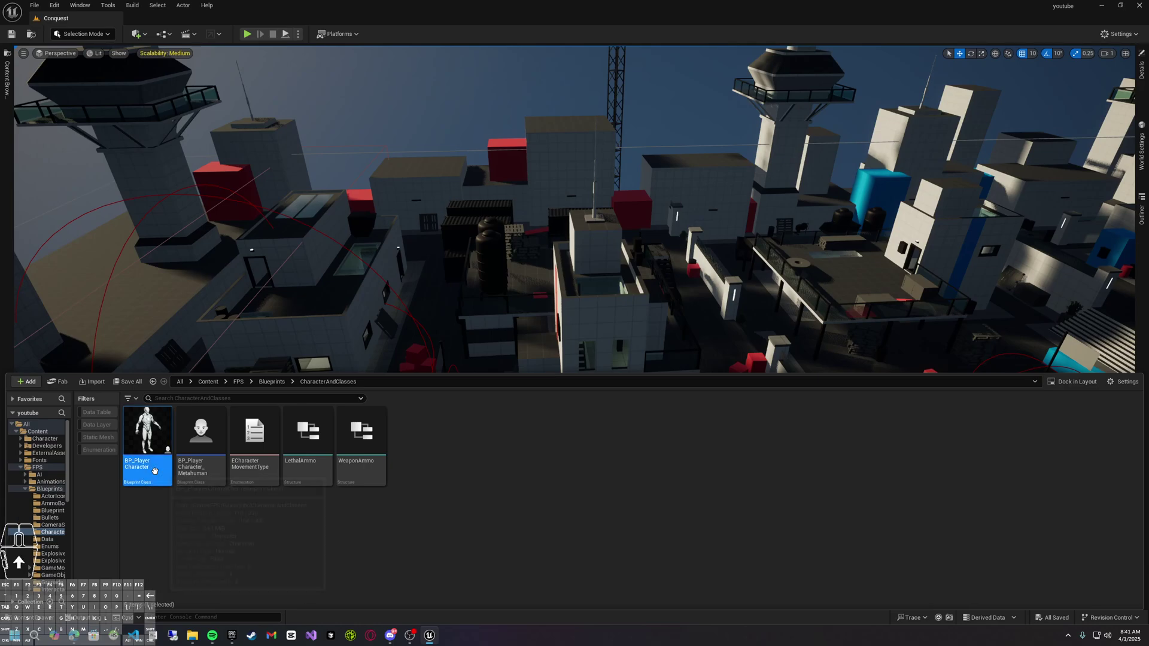
{"action": "left_click", "coordinate": [190, 483]}
{"action": "double_click", "coordinate": [161, 479]}
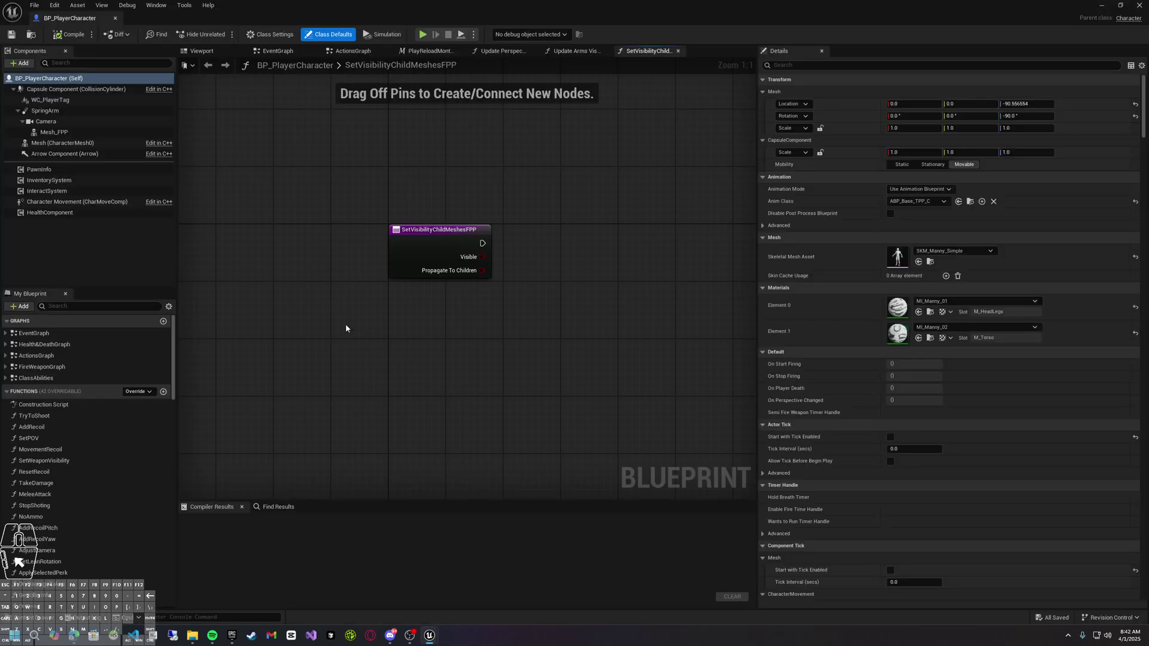
Show the character in the blueprint's viewport and add a Skeletal Mesh component named head under Mesh (CharacterMesh0)
{"action": "left_click", "coordinate": [202, 51]}
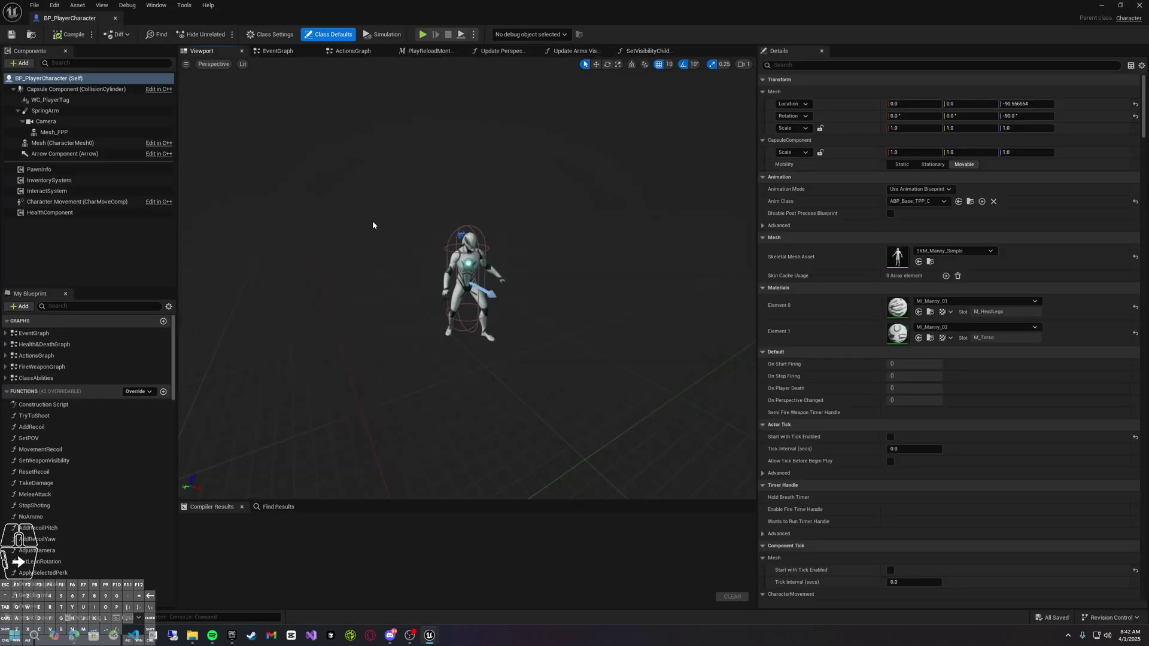
{"action": "scroll", "coordinate": [372, 220], "scroll_direction": "up", "scroll_amount": 5}
{"action": "left_click_drag", "start_coordinate": [475, 295], "coordinate": [577, 297]}
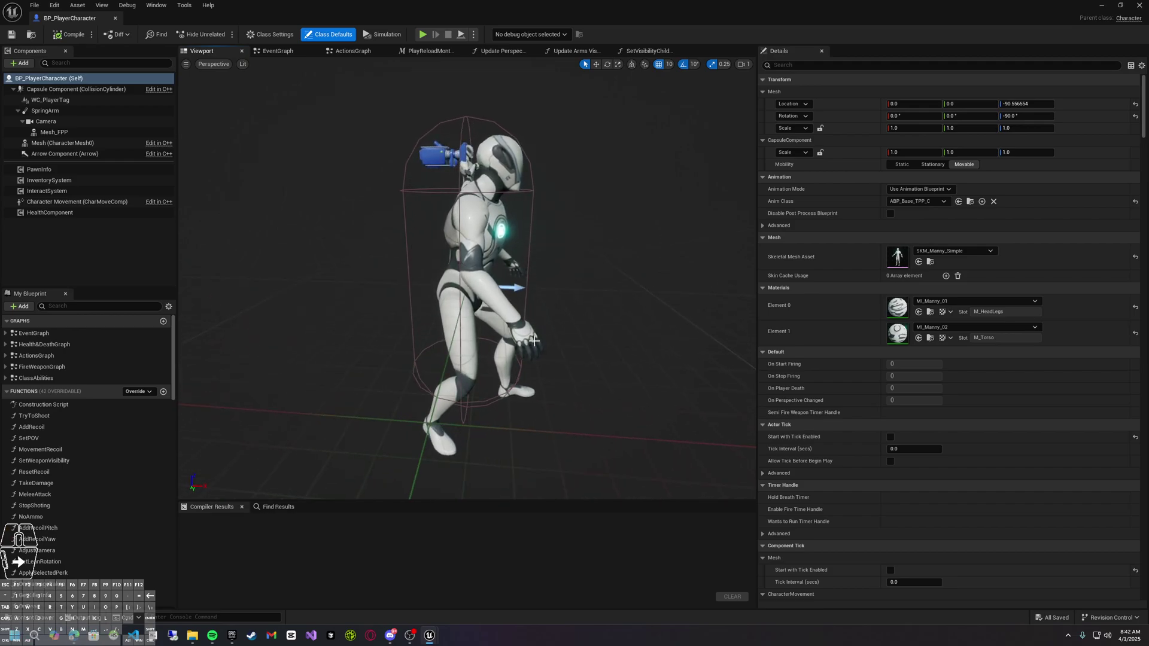
{"action": "left_click", "coordinate": [477, 287]}
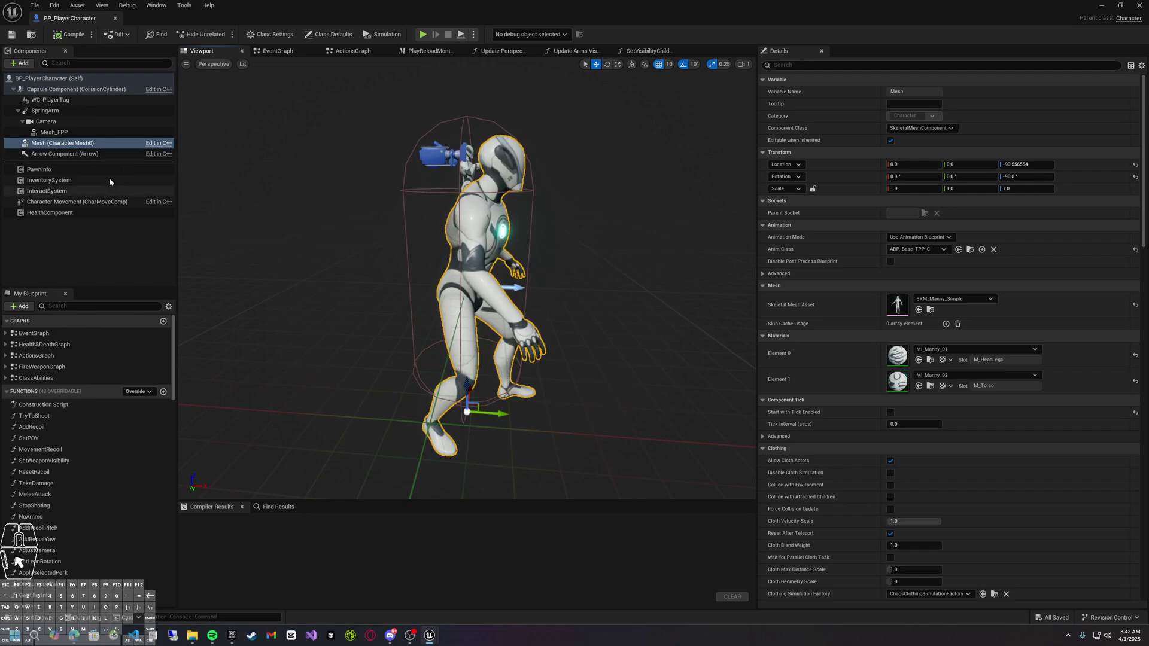
{"action": "left_click", "coordinate": [77, 148]}
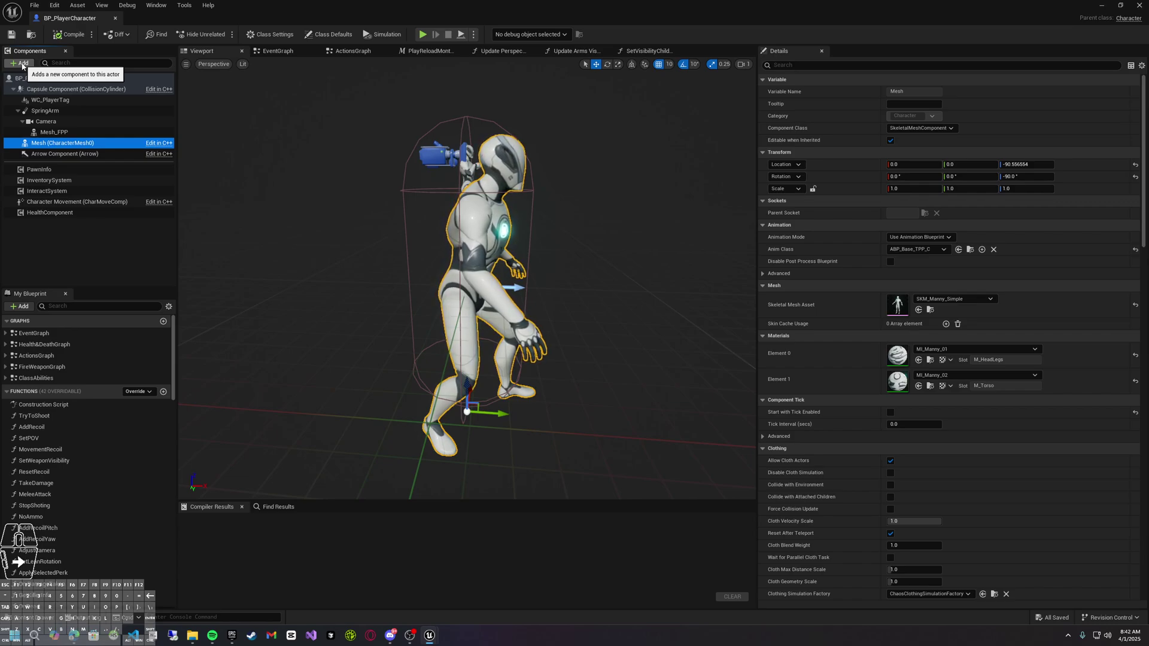
{"action": "left_click", "coordinate": [23, 63]}
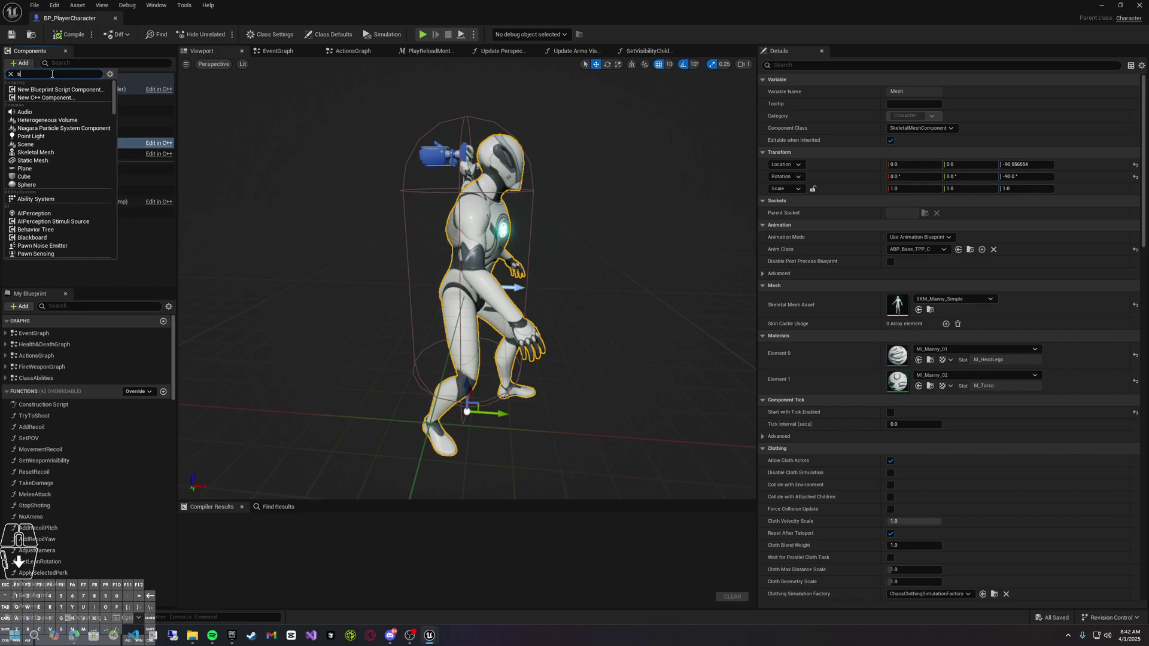
{"action": "type", "text": "sk"}
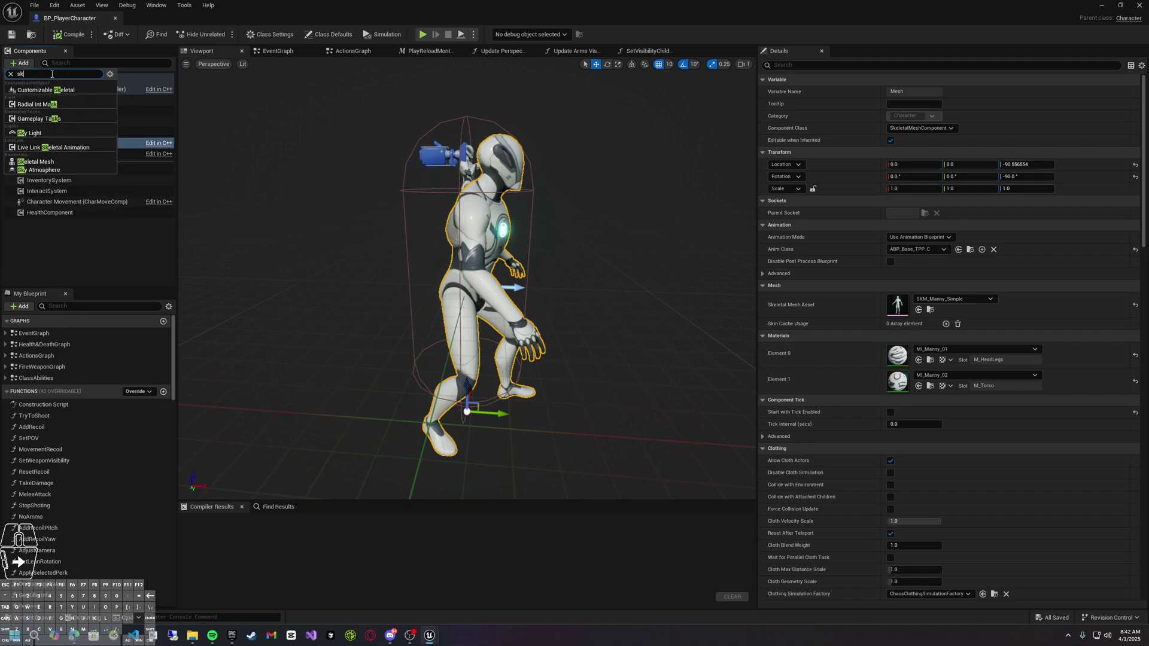
{"action": "left_click", "coordinate": [85, 162]}
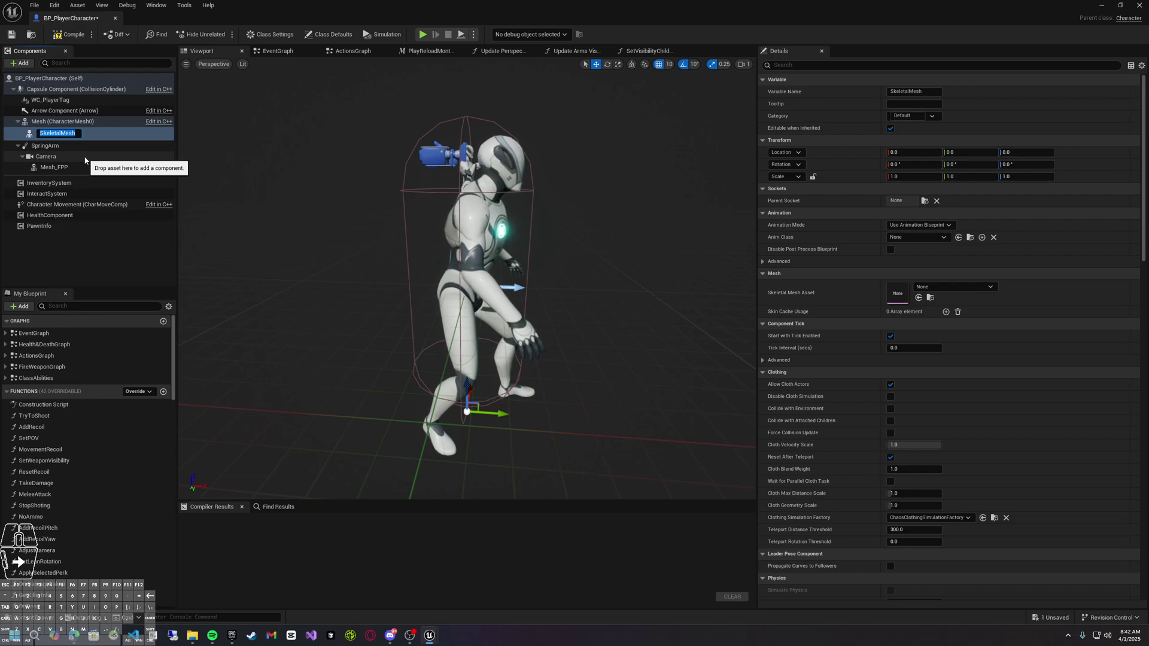
{"action": "type", "text": "M"}
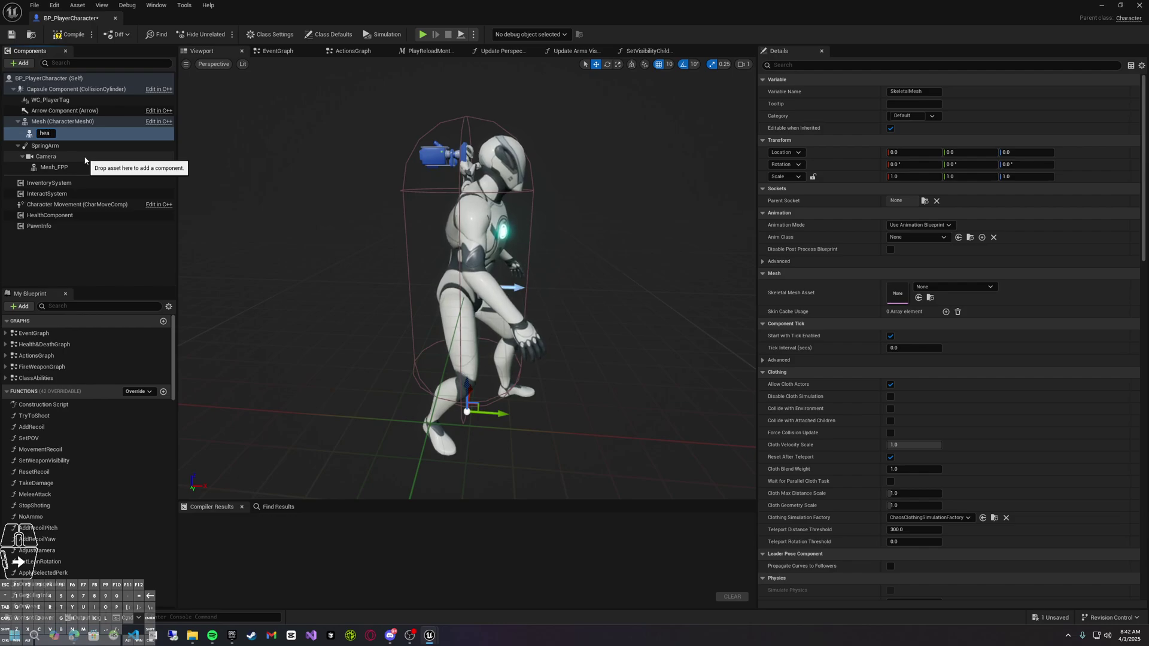
{"action": "key", "text": "Return"}
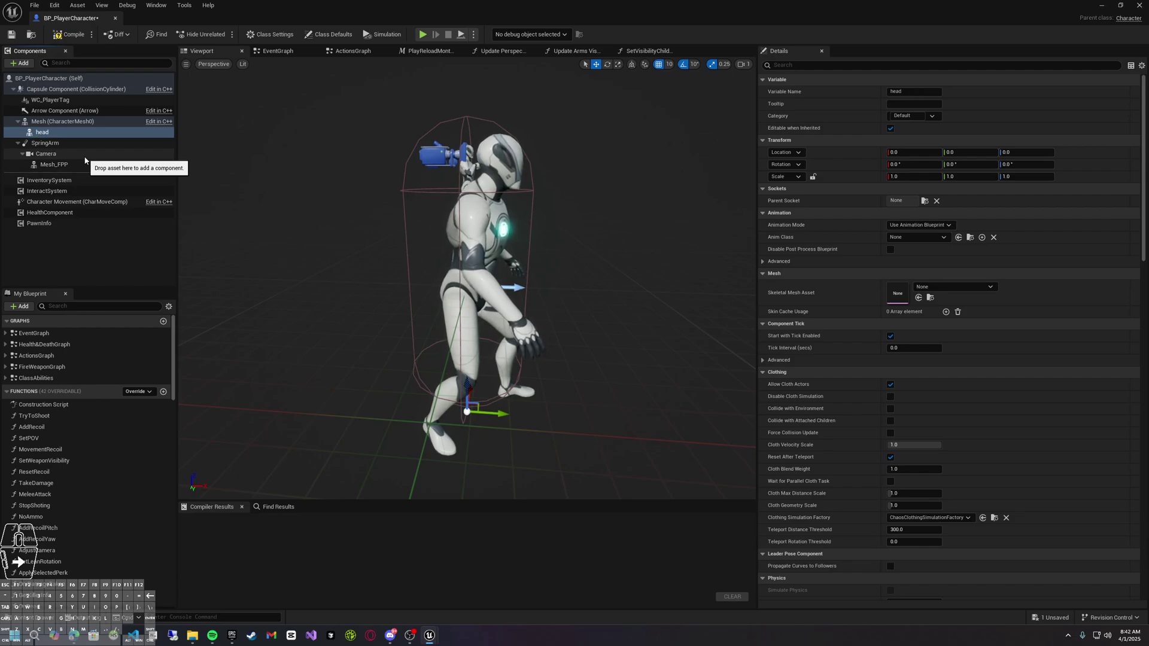
Add a Customizable Skeletal component named head under the head mesh, using instance COI_Cyborg, component name head and component index -1
{"action": "left_click", "coordinate": [22, 63]}
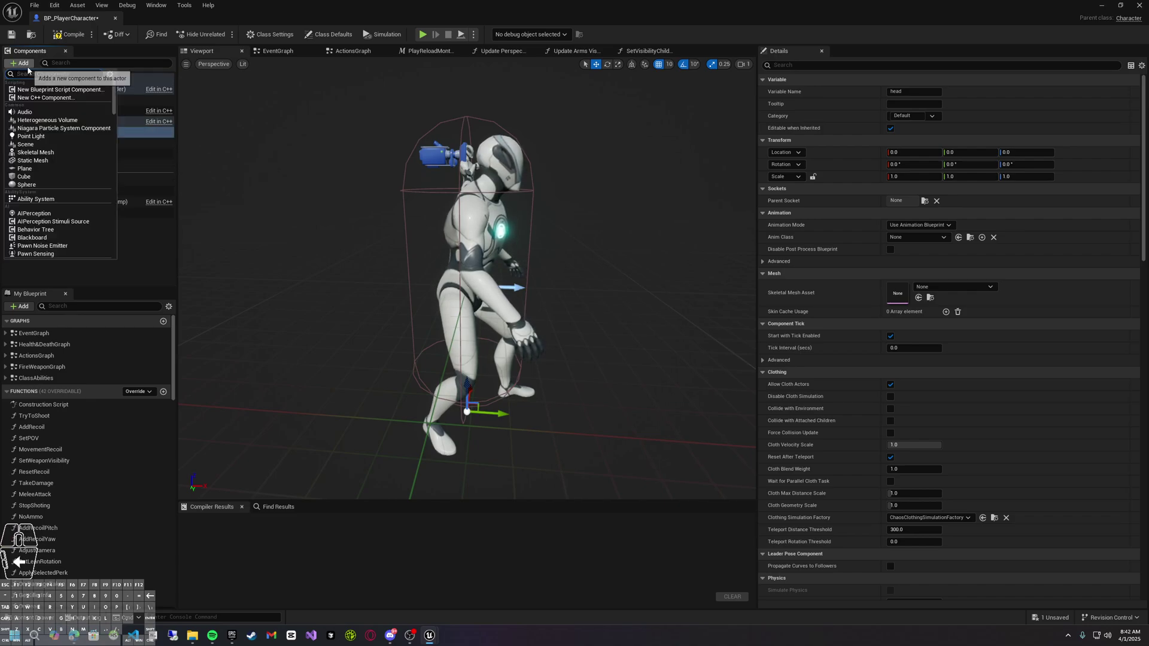
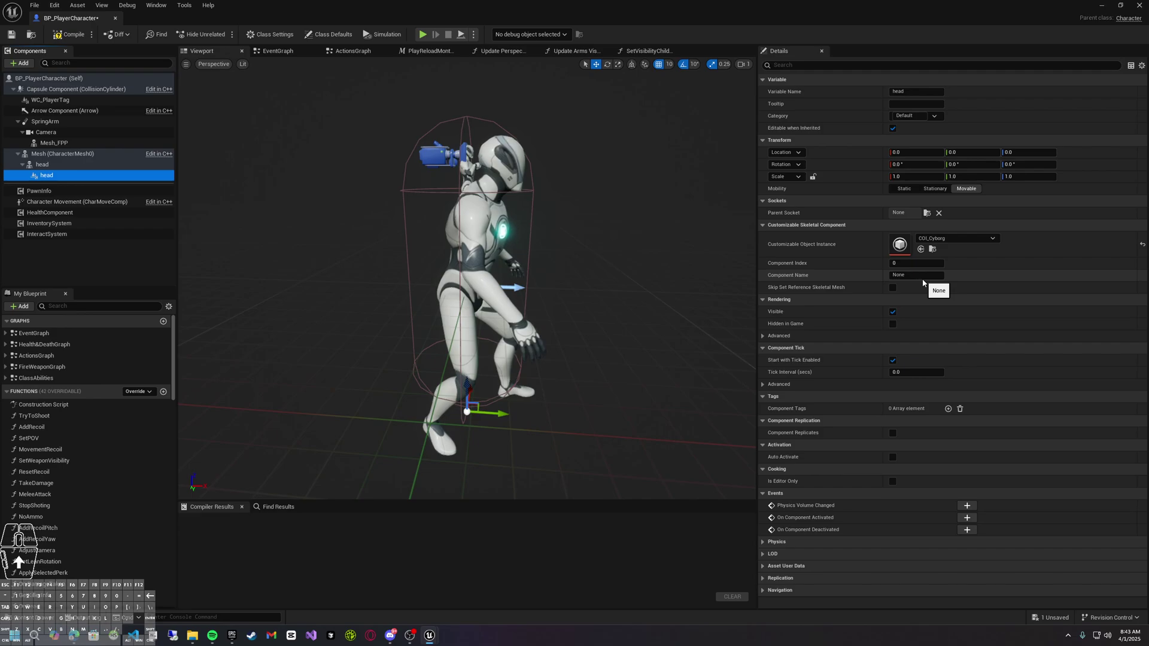
{"action": "left_click", "coordinate": [919, 276]}
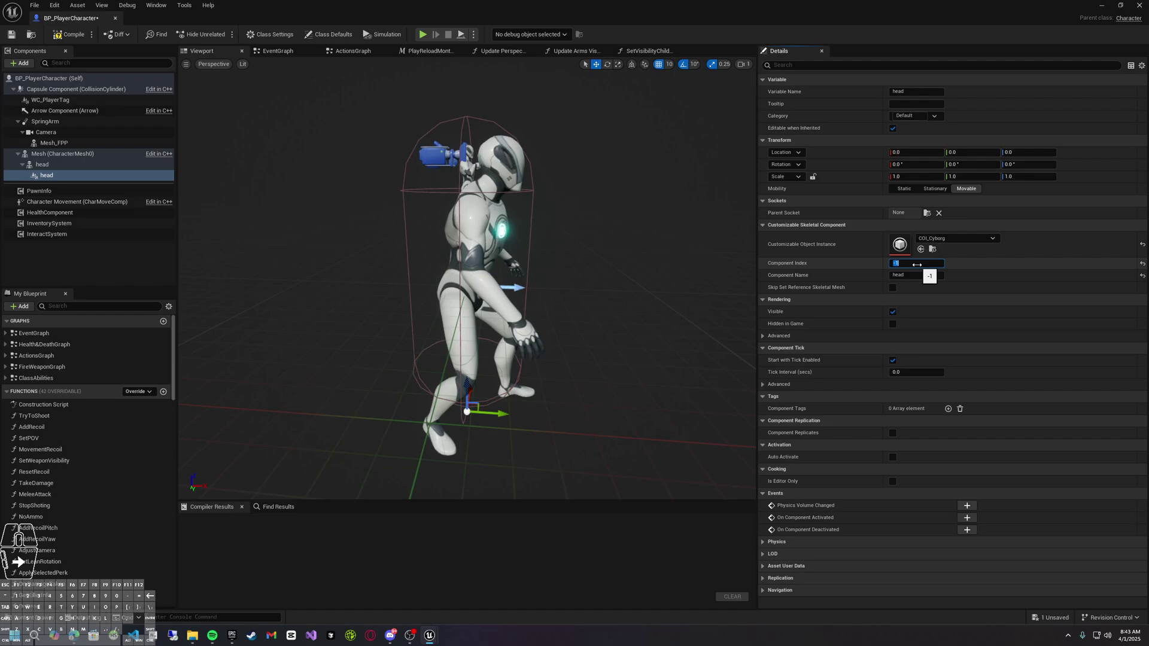
{"action": "left_click", "coordinate": [919, 266]}
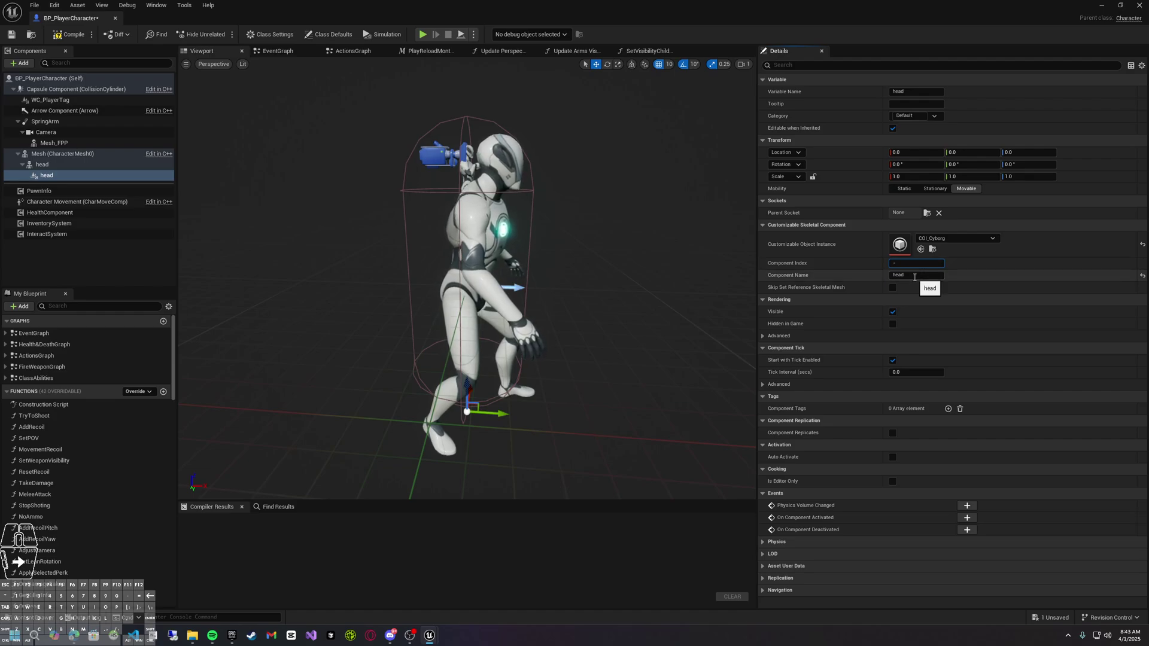
{"action": "key", "text": "Return"}
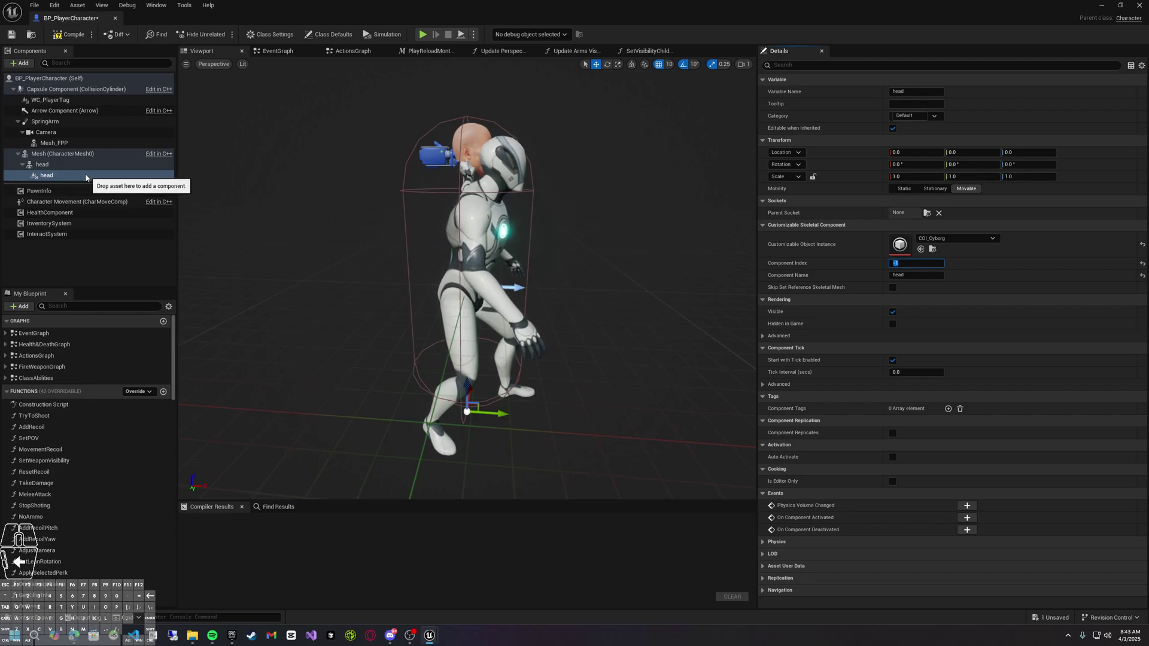
{"action": "left_click", "coordinate": [66, 166]}
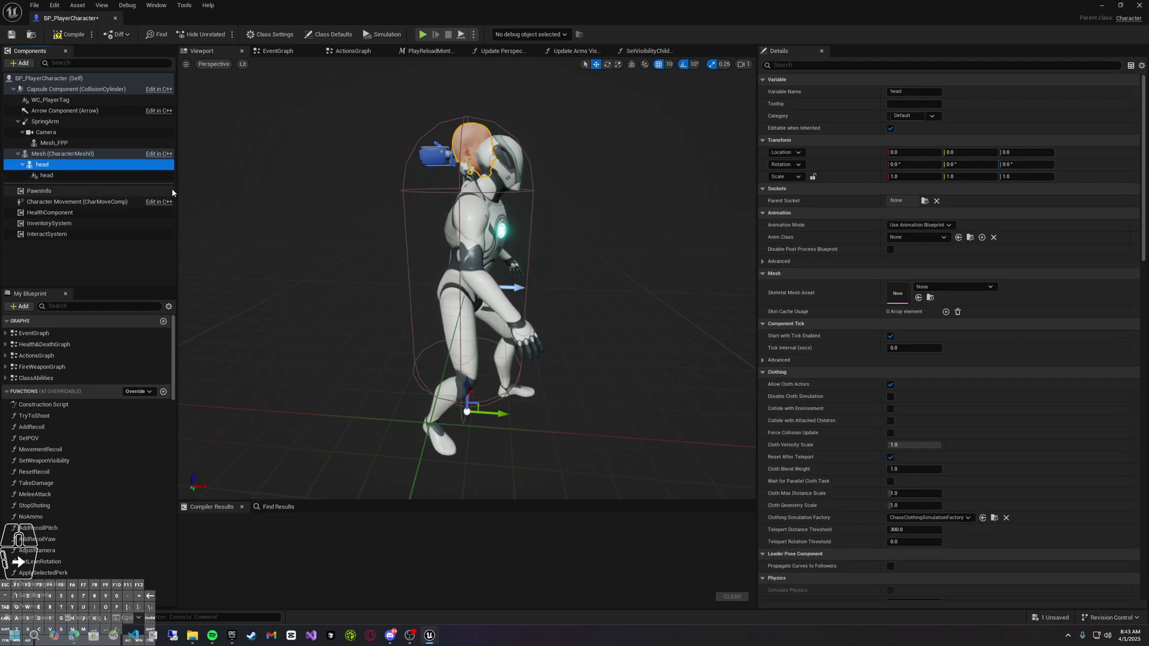
{"action": "left_click", "coordinate": [26, 63]}
{"action": "type", "text": "sk"}
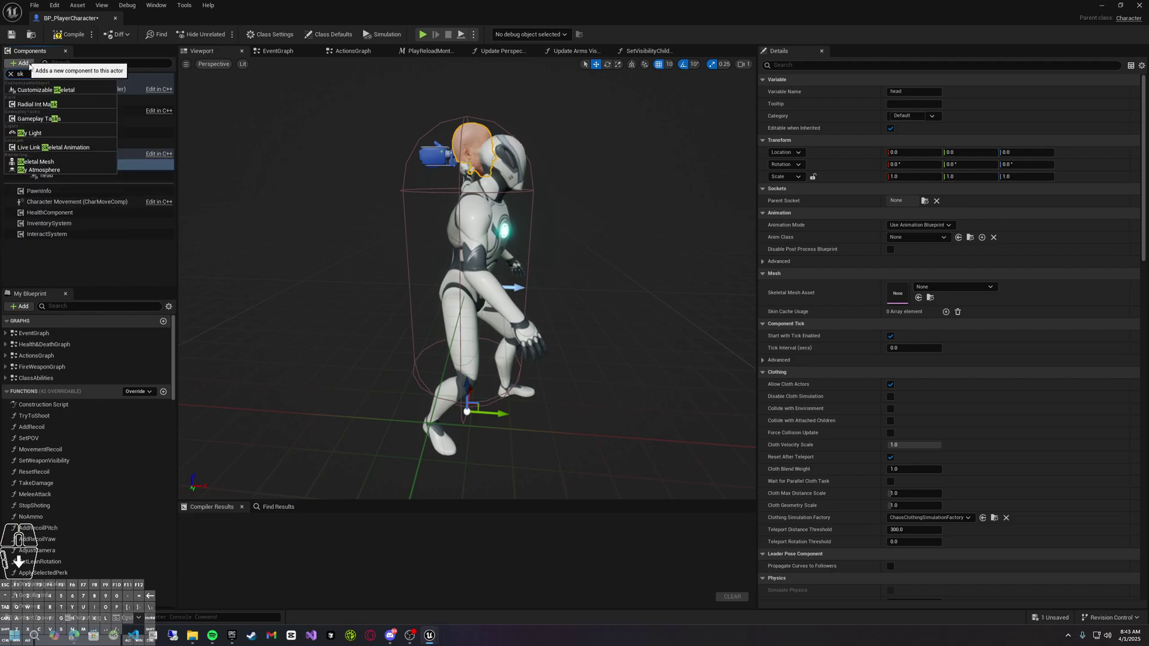
{"action": "left_click", "coordinate": [40, 90]}
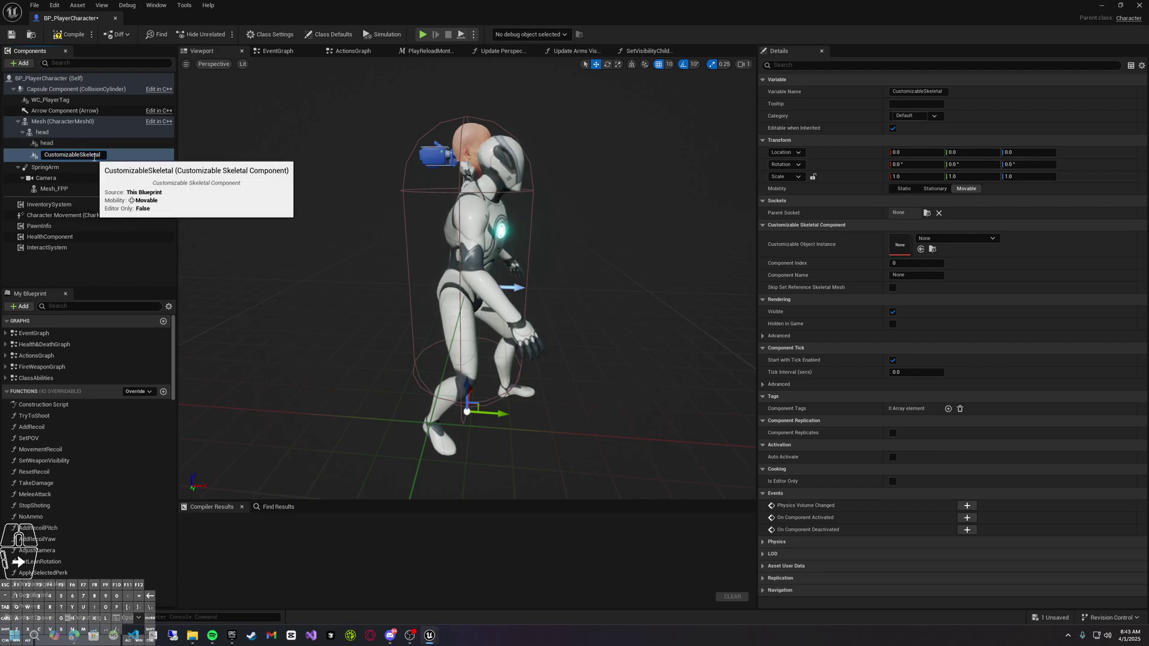
{"action": "key", "text": "Return"}
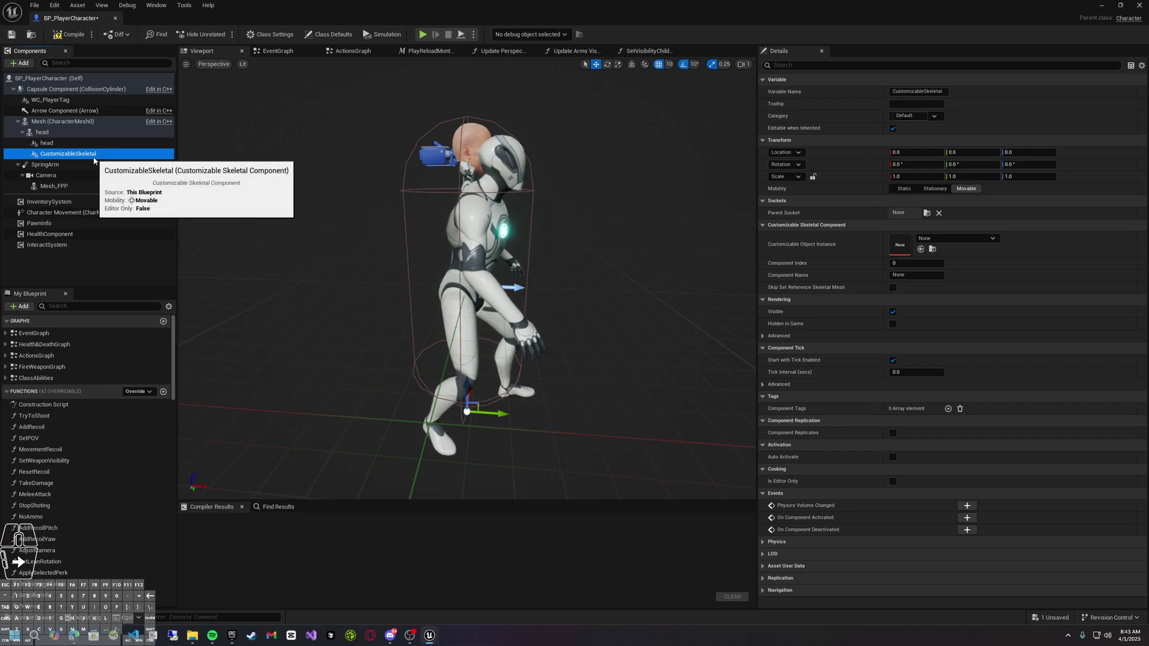
{"action": "key", "text": "Delete"}
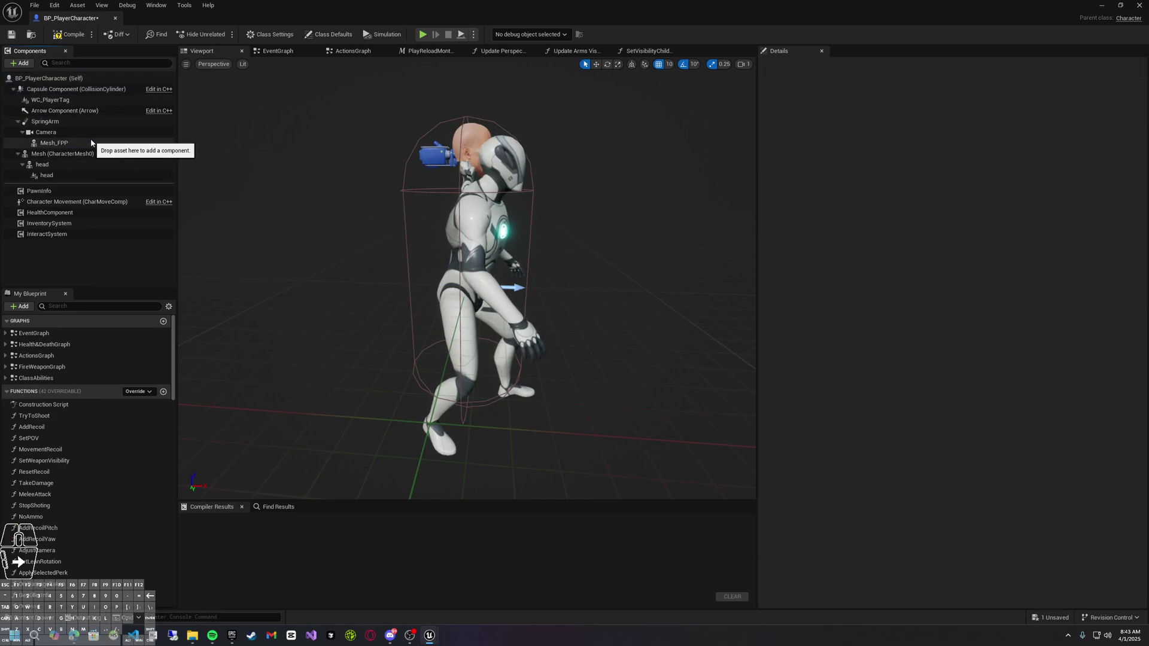
Add a Skeletal Mesh component named Body under the head skeletal mesh
{"action": "left_click", "coordinate": [82, 163]}
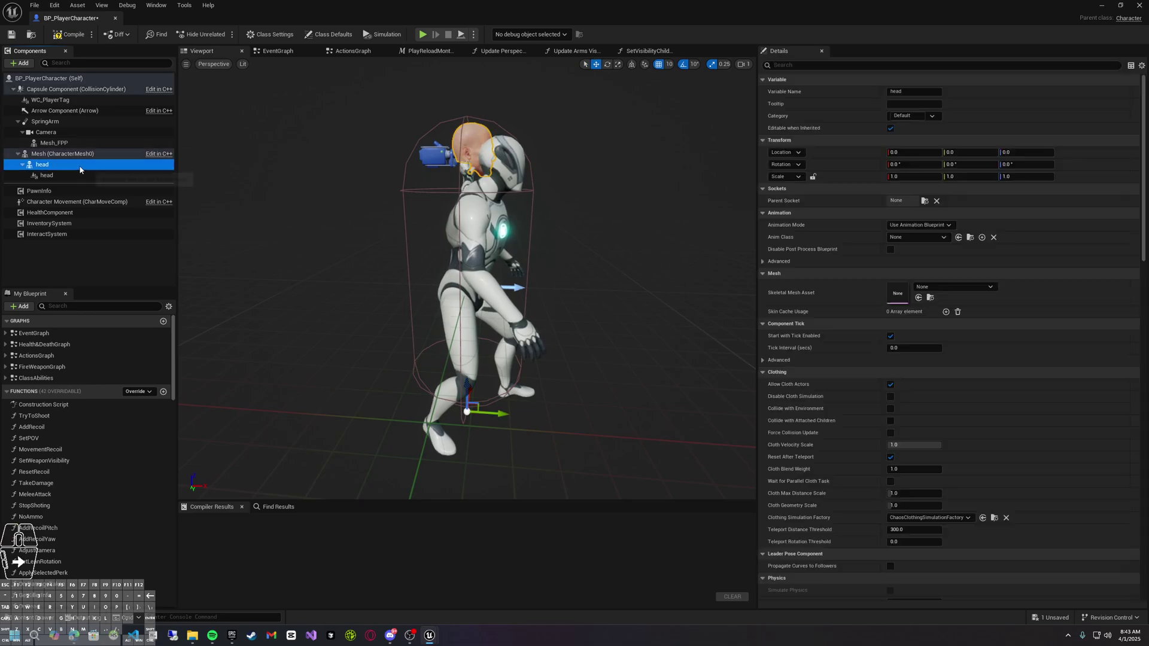
{"action": "left_click", "coordinate": [20, 63]}
{"action": "type", "text": "sk"}
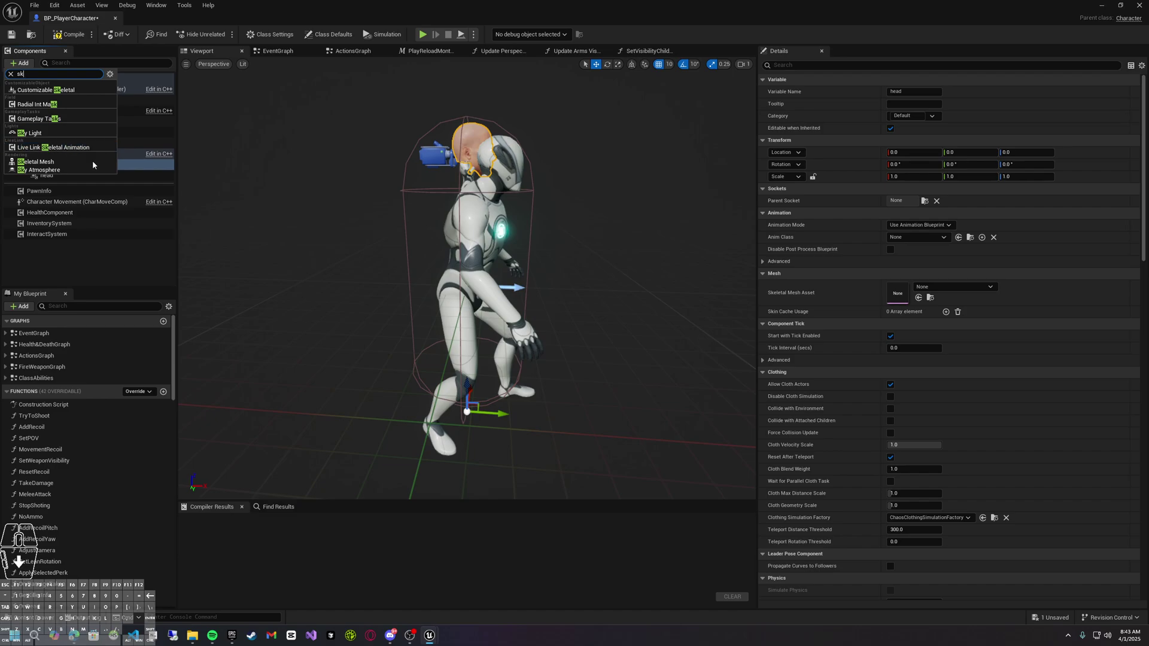
{"action": "left_click", "coordinate": [93, 163]}
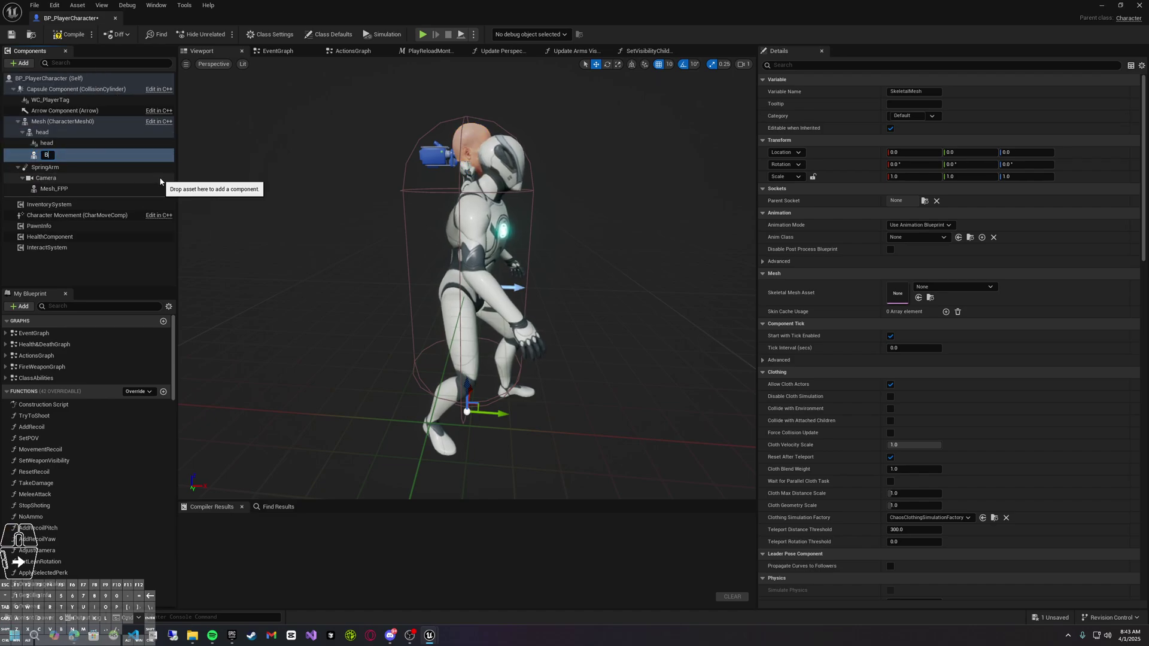
{"action": "type", "text": "Body"}
{"action": "key", "text": "Return"}
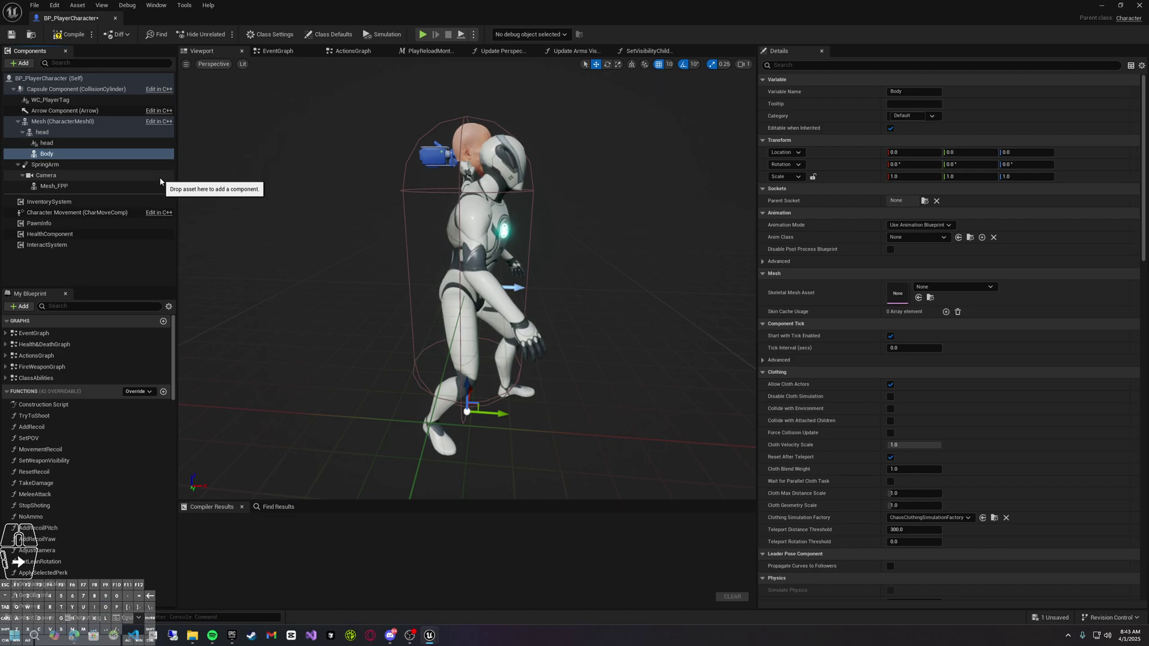
Add a Customizable Skeletal component named body under the Body skeletal mesh
{"action": "left_click", "coordinate": [67, 155]}
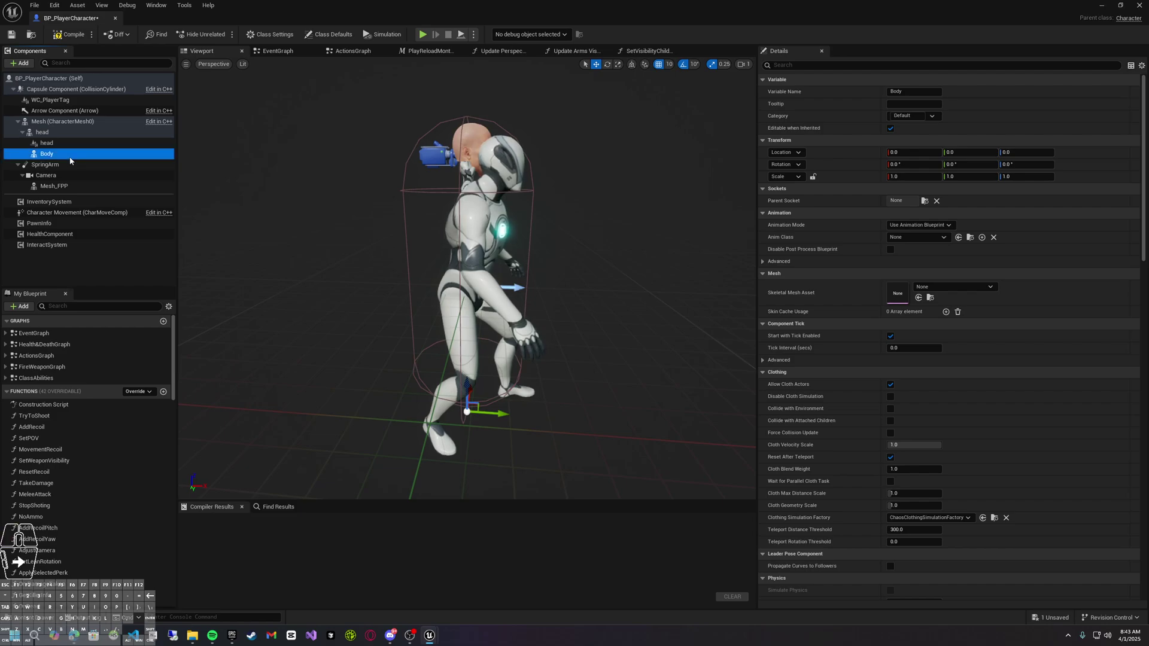
{"action": "left_click", "coordinate": [21, 63]}
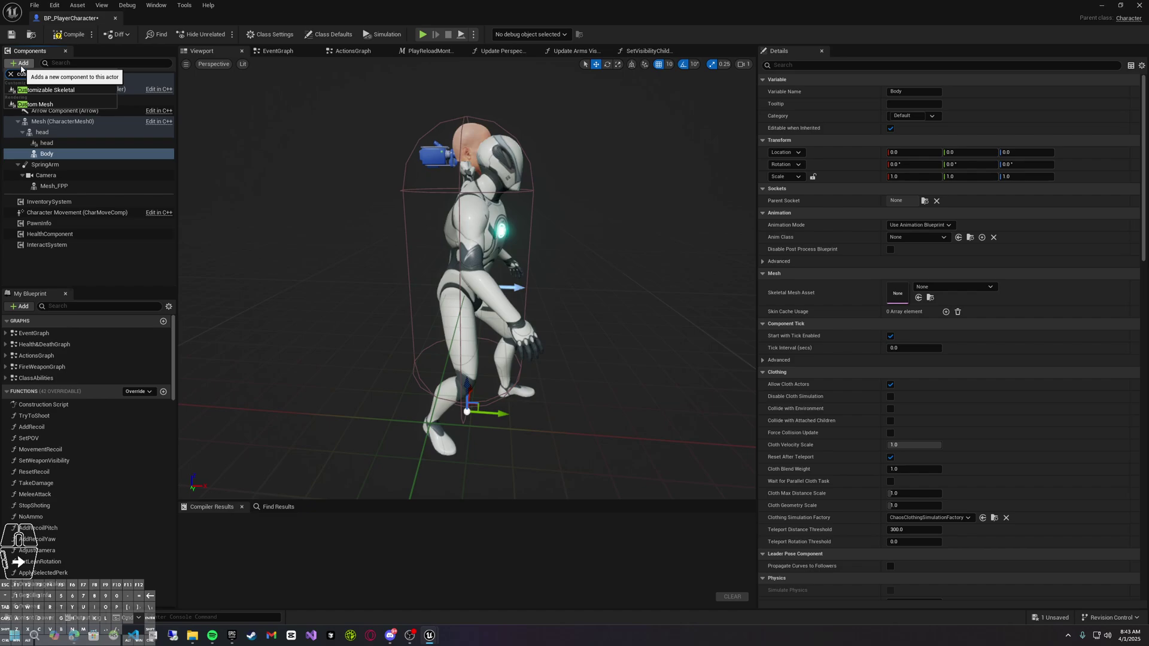
{"action": "left_click", "coordinate": [69, 90]}
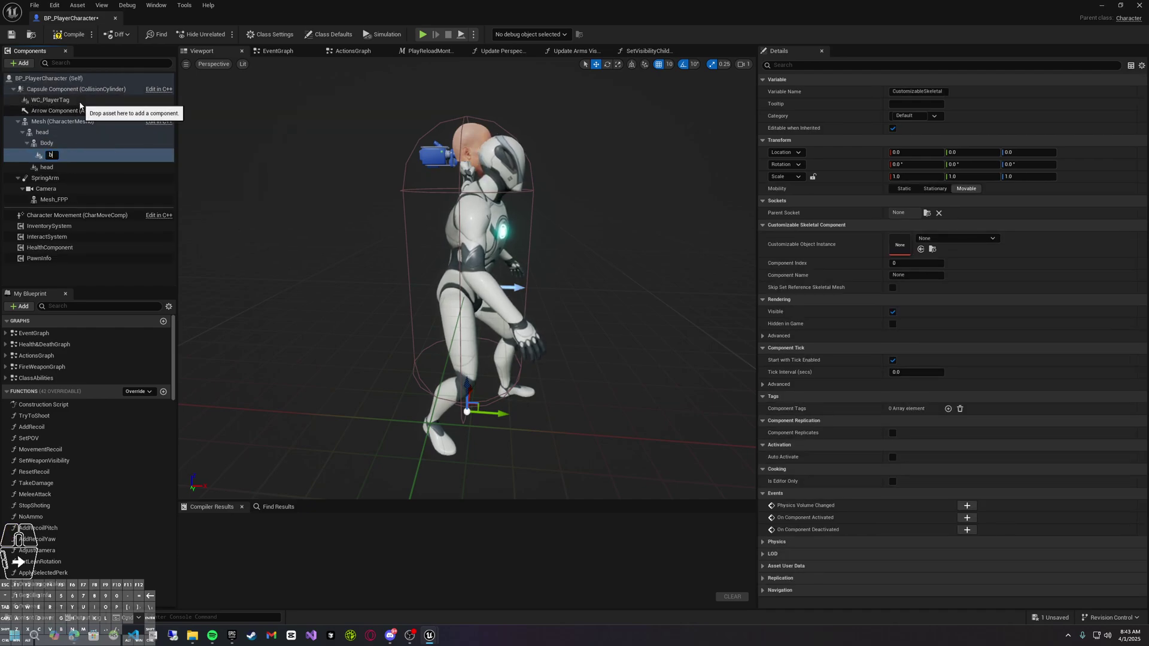
{"action": "type", "text": "body"}
{"action": "key", "text": "Return"}
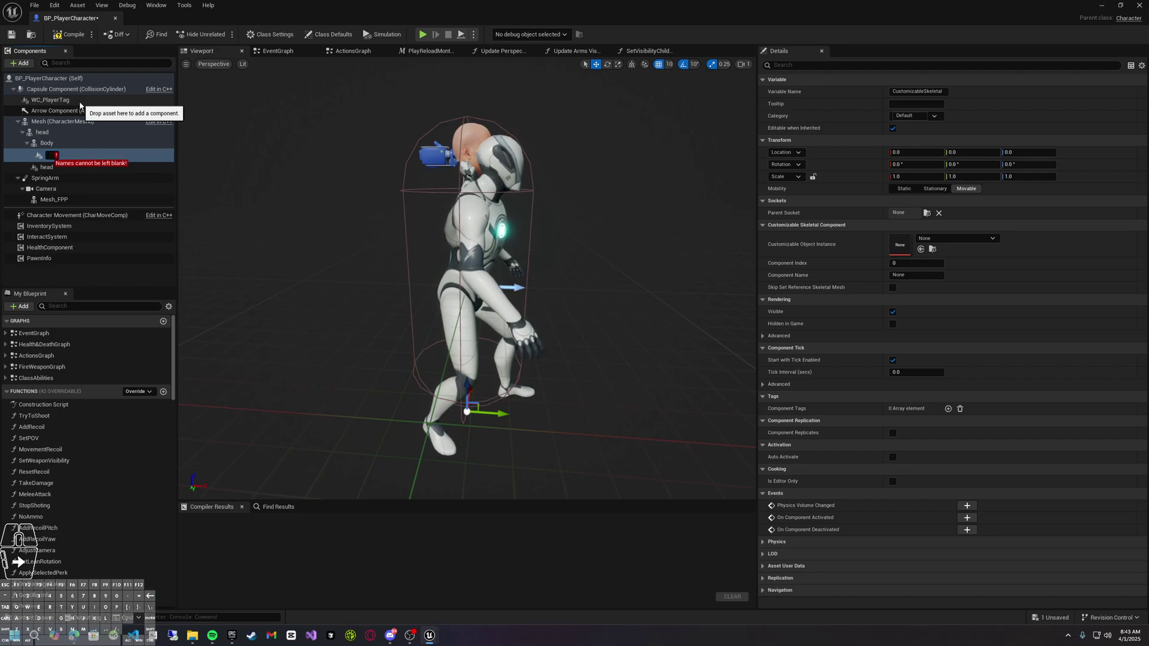
{"action": "key", "text": "Return"}
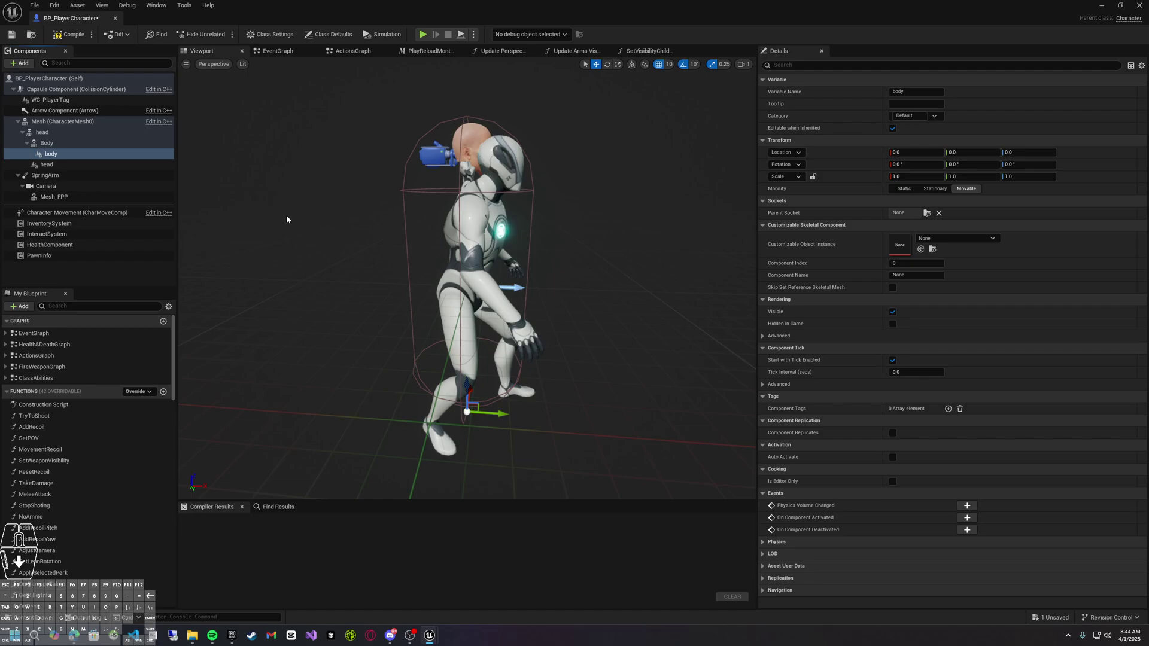
Assign COI_Cyborg to the body component as its Customizable Object Instance, with component name body and component index -1
{"action": "left_click", "coordinate": [956, 238]}
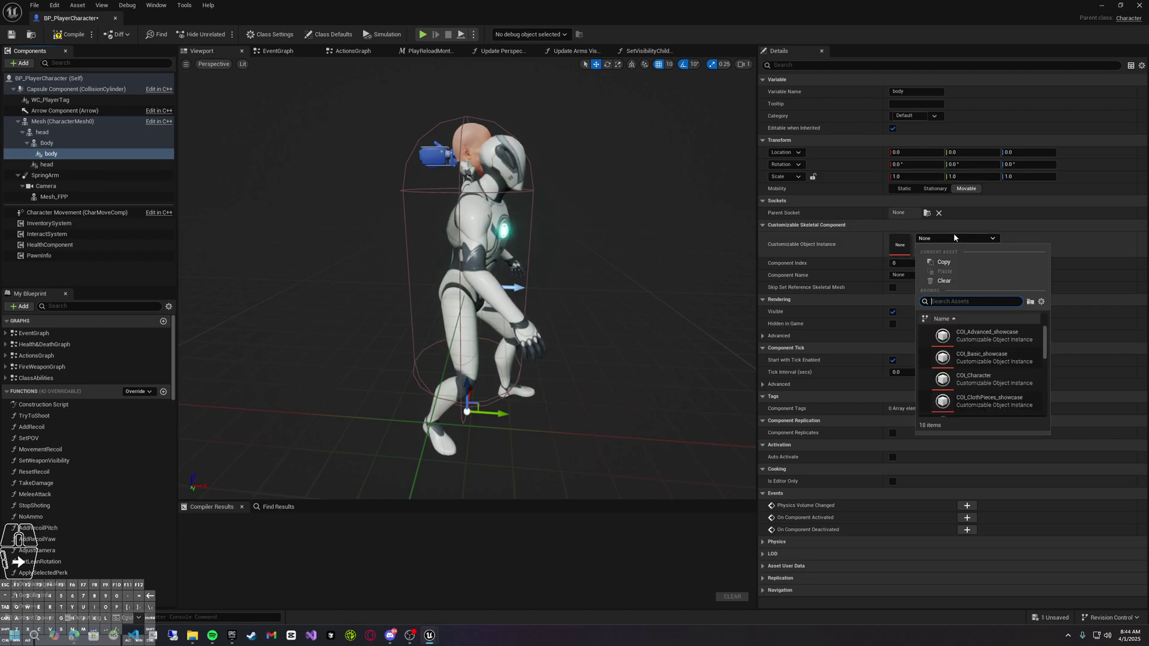
{"action": "scroll", "coordinate": [982, 376], "scroll_direction": "down", "scroll_amount": 2}
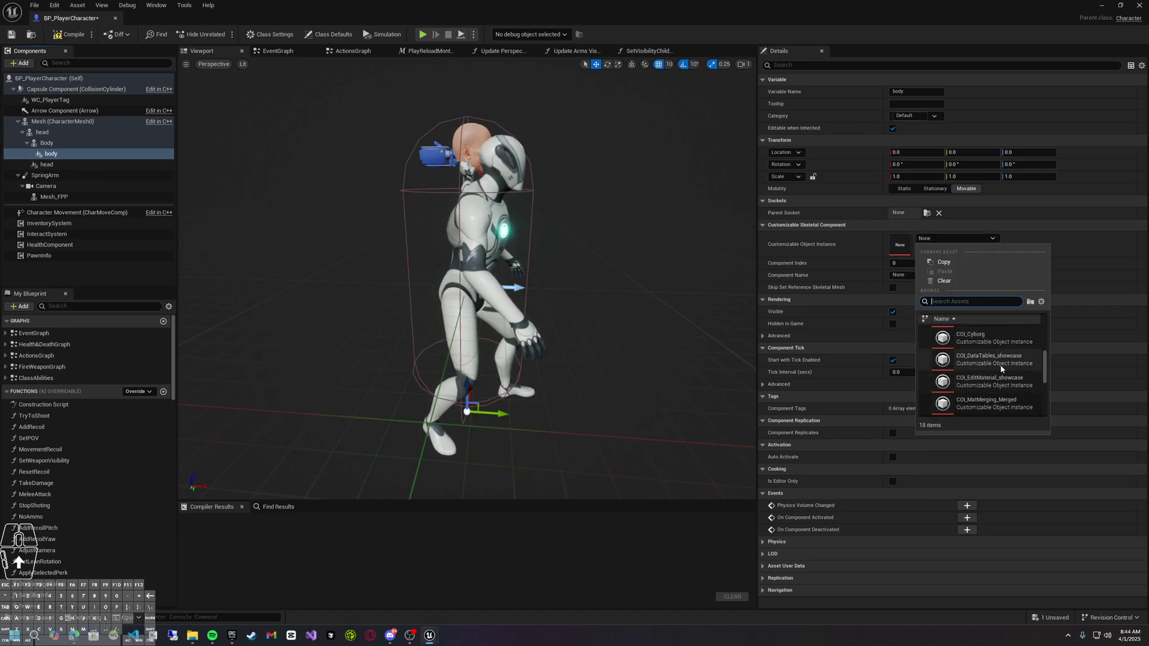
{"action": "left_click", "coordinate": [990, 354]}
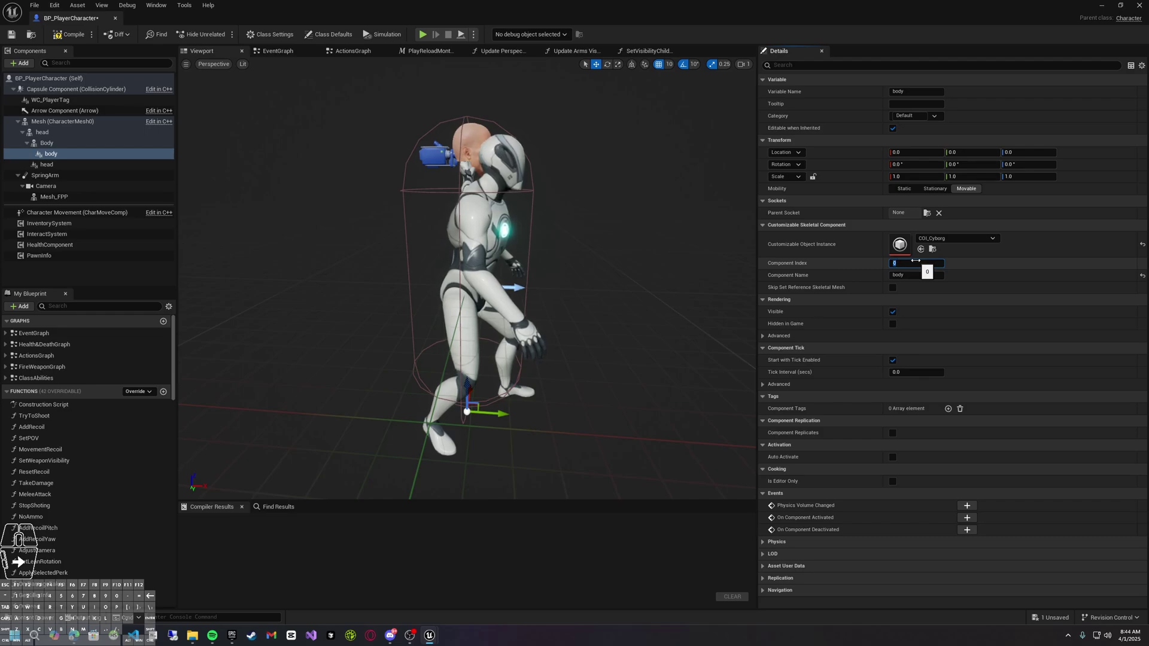
{"action": "type", "text": "1"}
{"action": "key", "text": "Return"}
{"action": "key", "text": "BackSpace"}
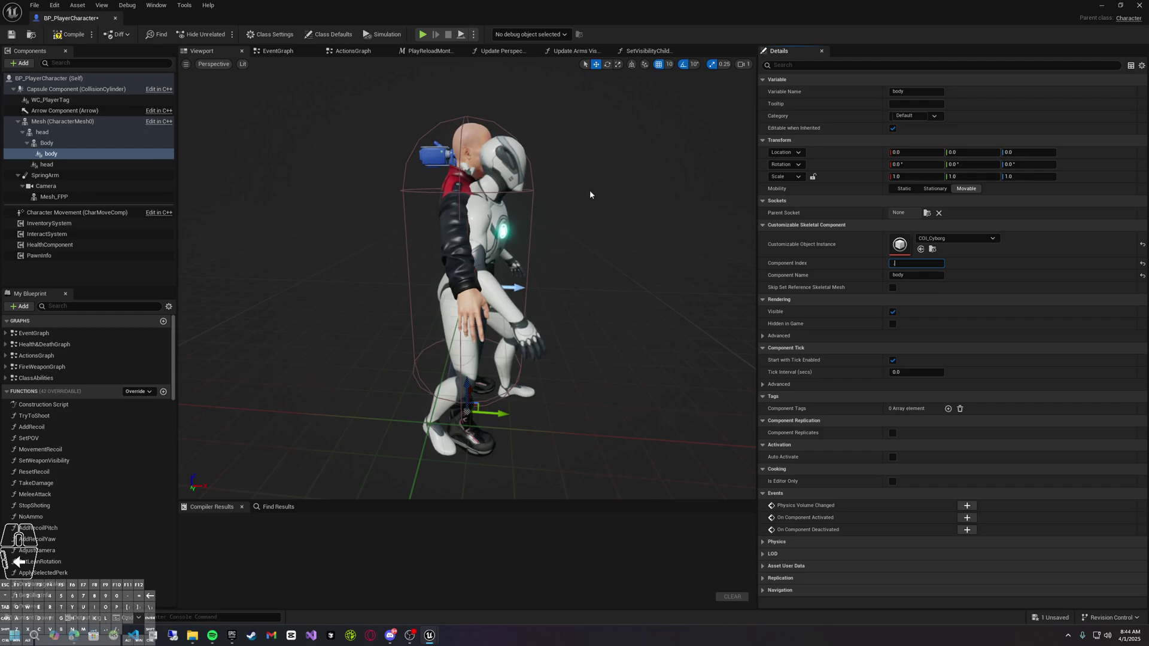
{"action": "left_click", "coordinate": [780, 279]}
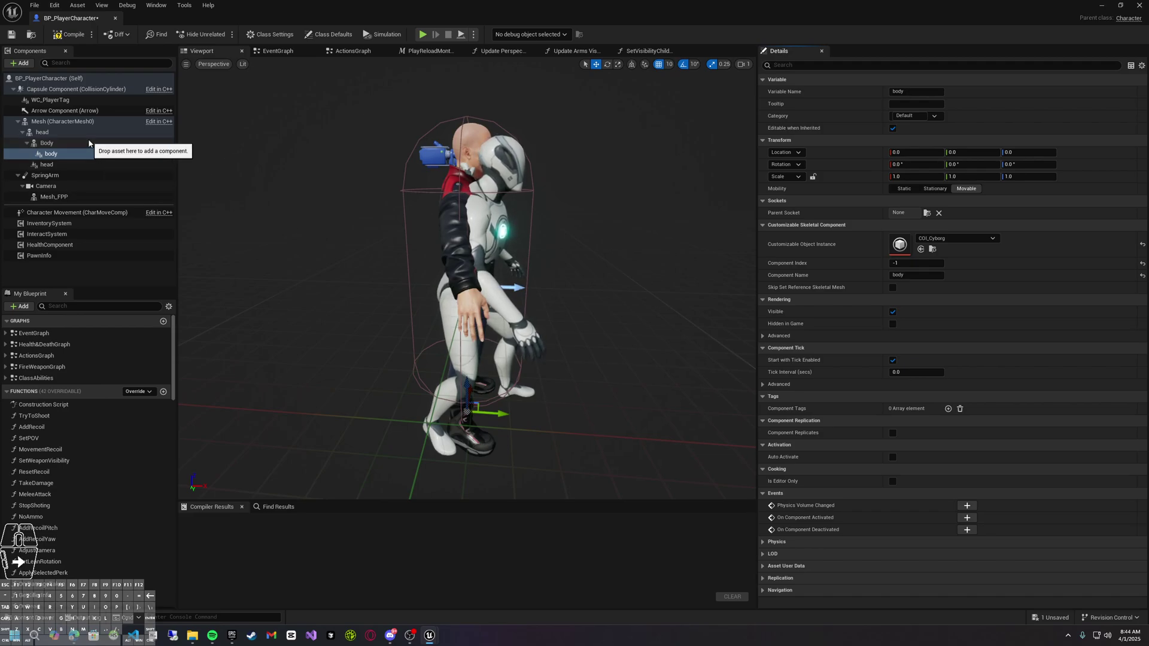
Set the head skeletal mesh's Anim Class to the my1 animation blueprint
{"action": "left_click", "coordinate": [72, 132]}
{"action": "left_click", "coordinate": [926, 236]}
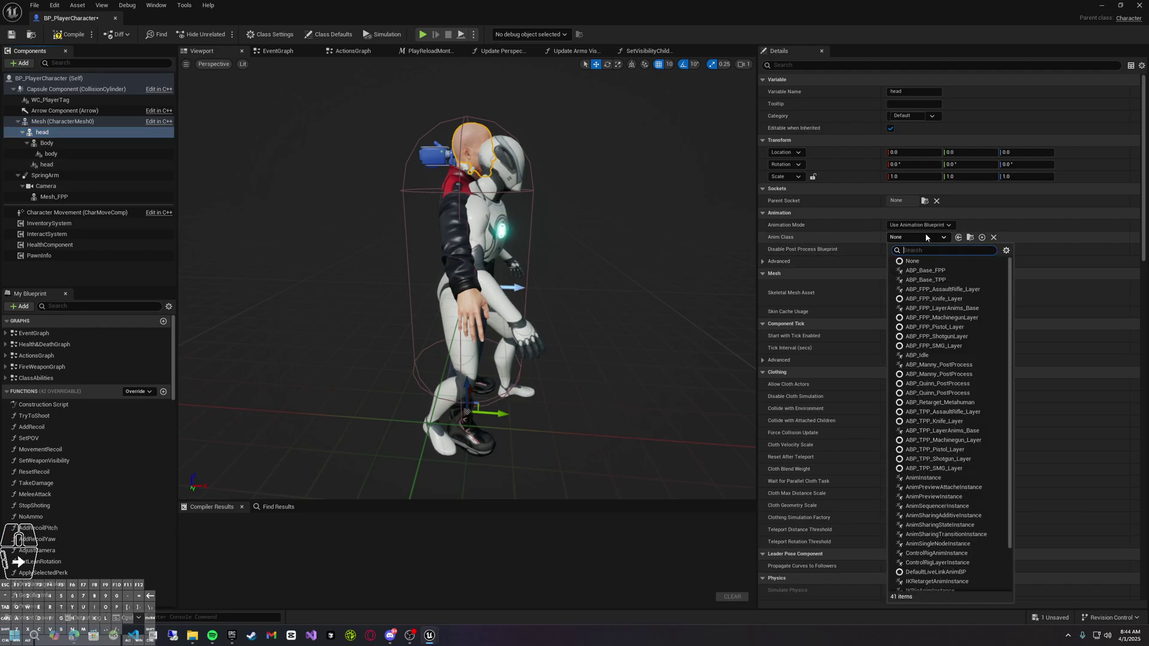
{"action": "type", "text": "n"}
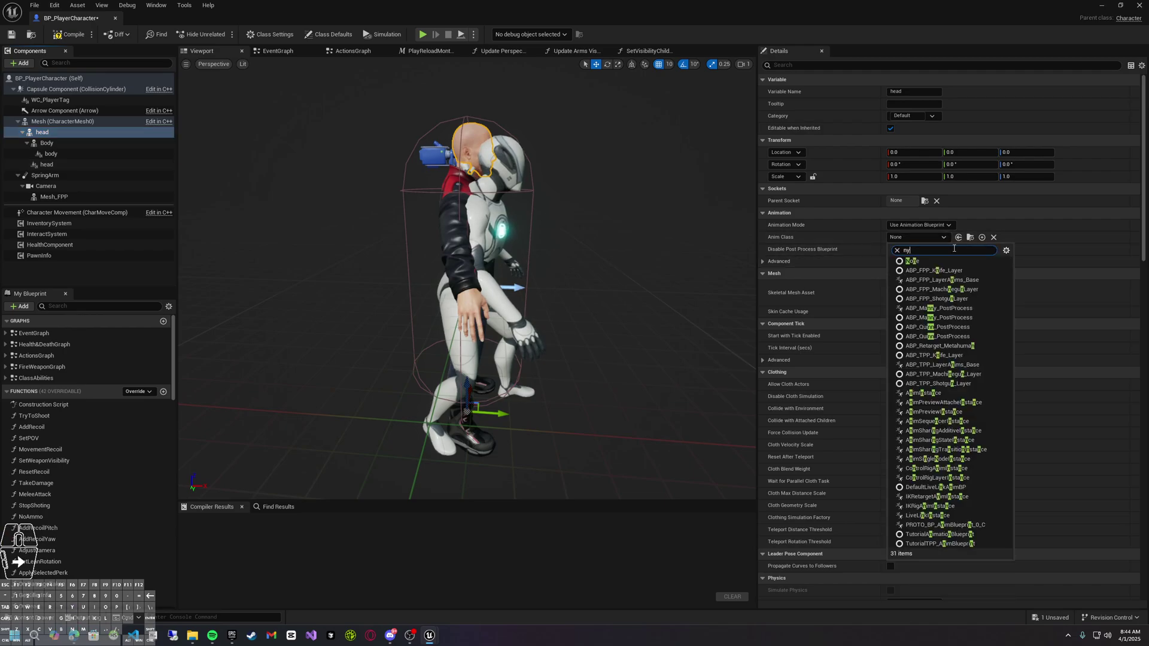
{"action": "type", "text": "ymy"}
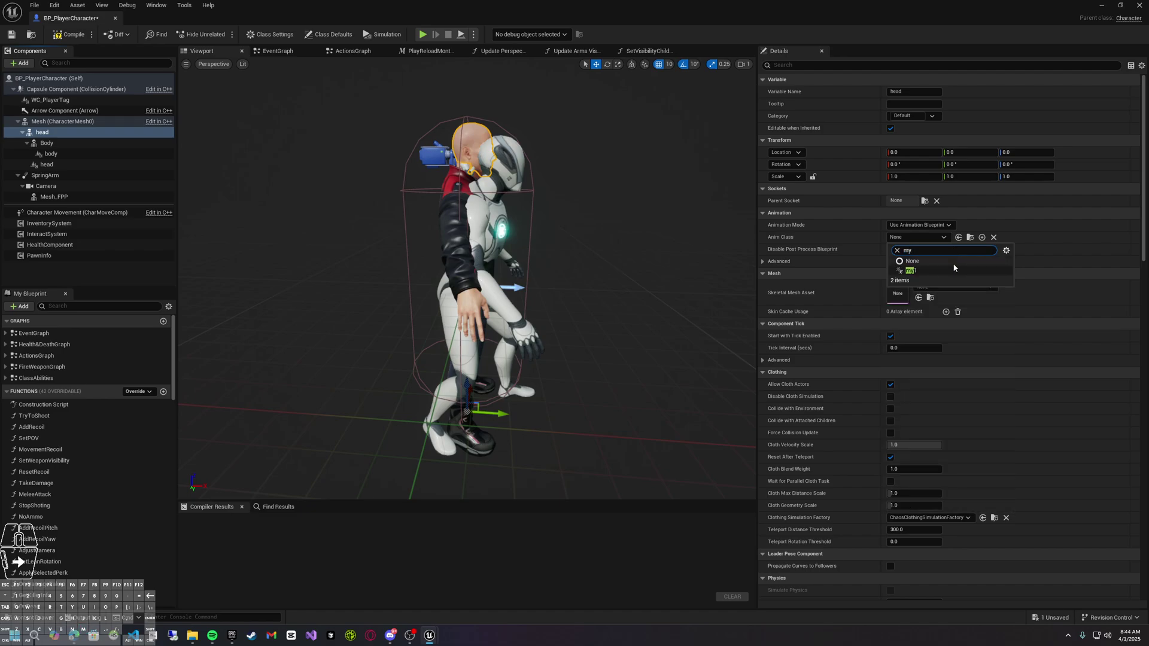
{"action": "left_click", "coordinate": [953, 269]}
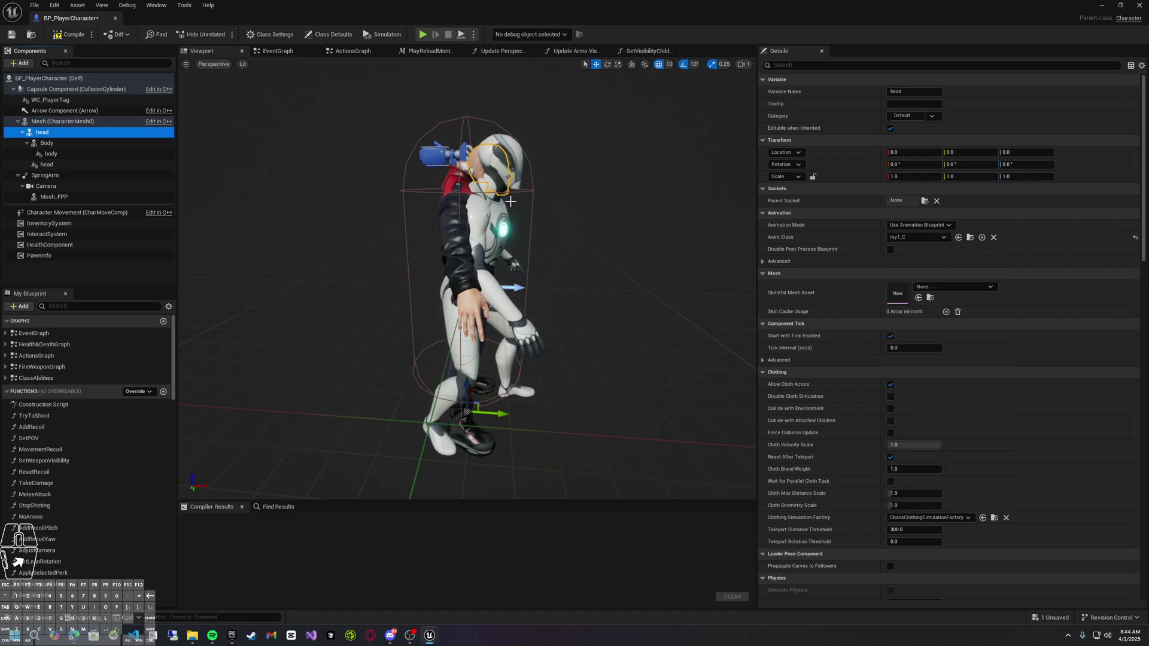
Set the Body skeletal mesh's Anim Class to the my1 animation blueprint
{"action": "left_click", "coordinate": [99, 154]}
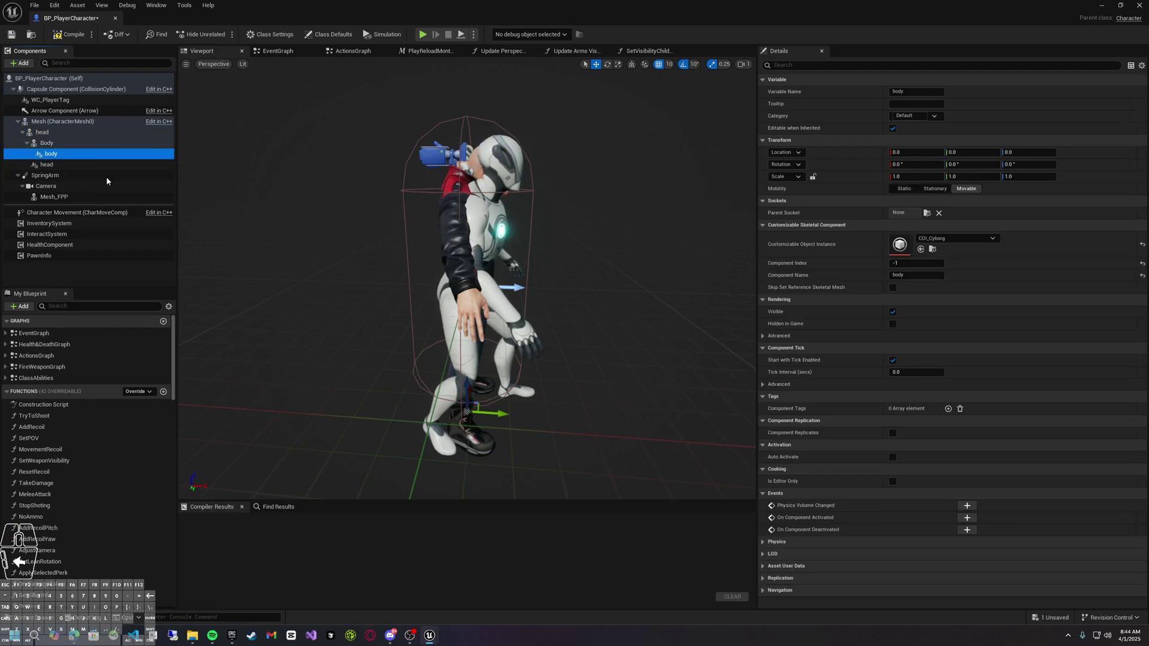
{"action": "left_click", "coordinate": [69, 143]}
{"action": "left_click", "coordinate": [925, 237]}
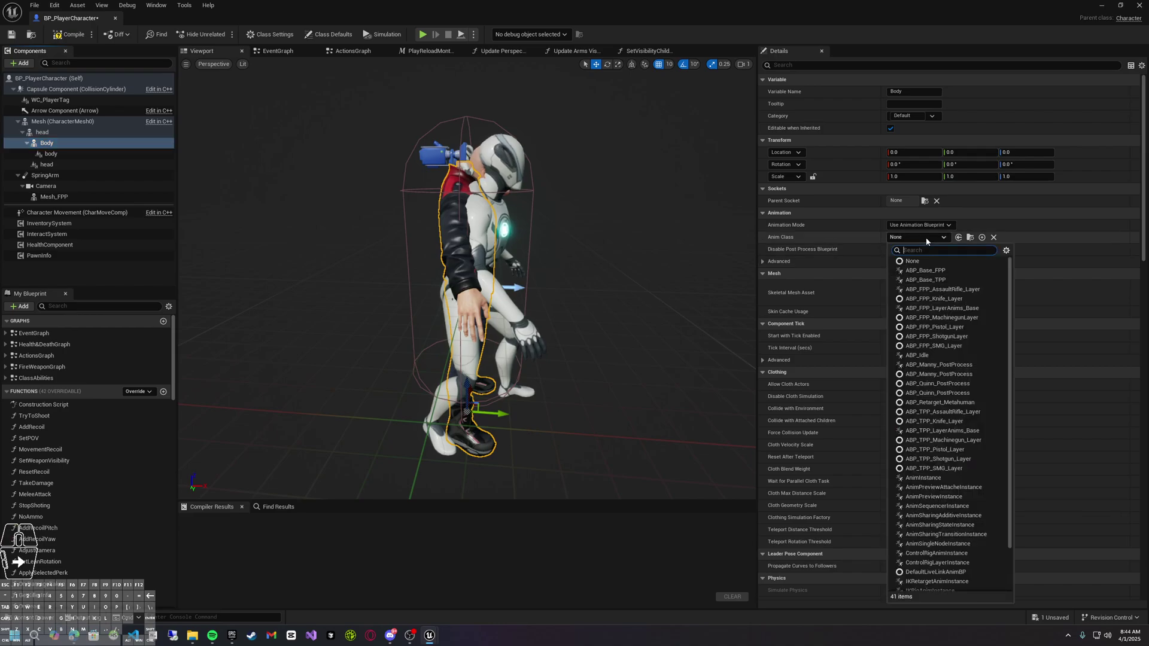
{"action": "type", "text": "mya"}
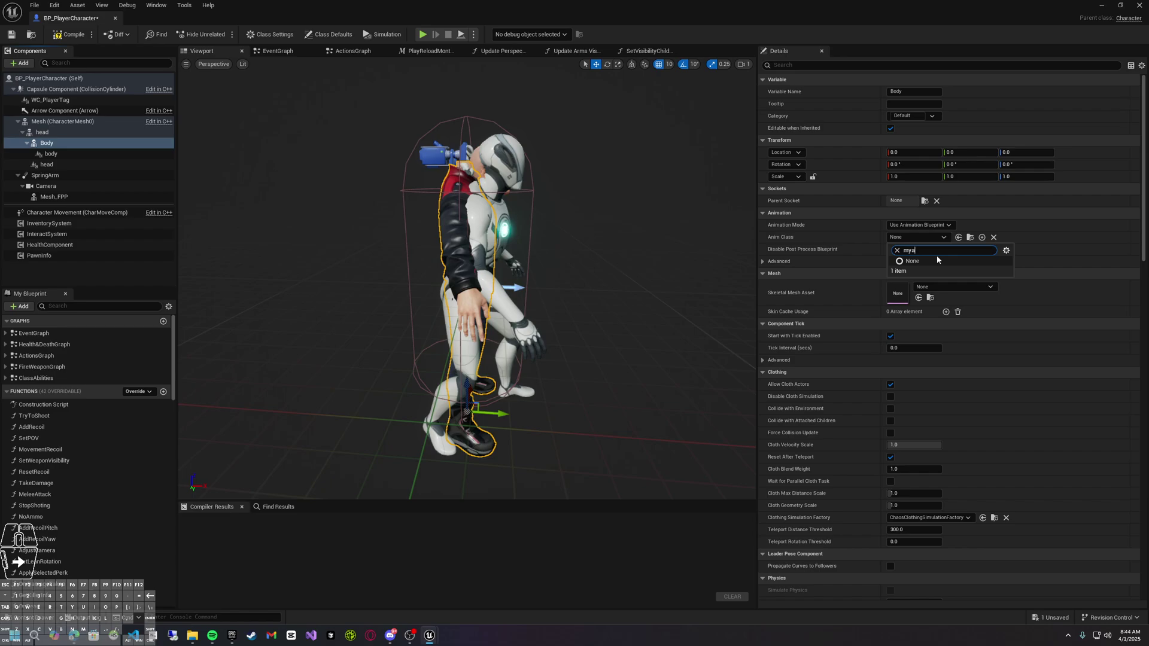
{"action": "key", "text": "BackSpace"}
{"action": "left_click", "coordinate": [936, 271]}
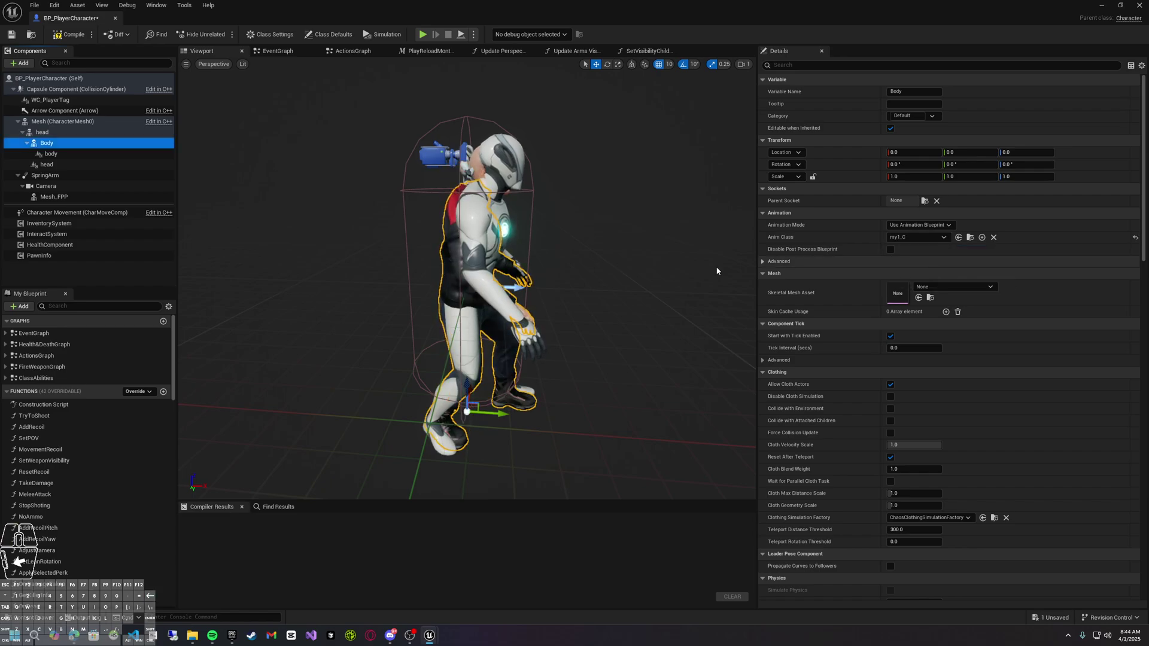
Check the retargeted character from the front, then compile and save the BP_PlayerCharacter blueprint
{"action": "left_click_drag", "start_coordinate": [608, 258], "coordinate": [745, 265], "text": "alt"}
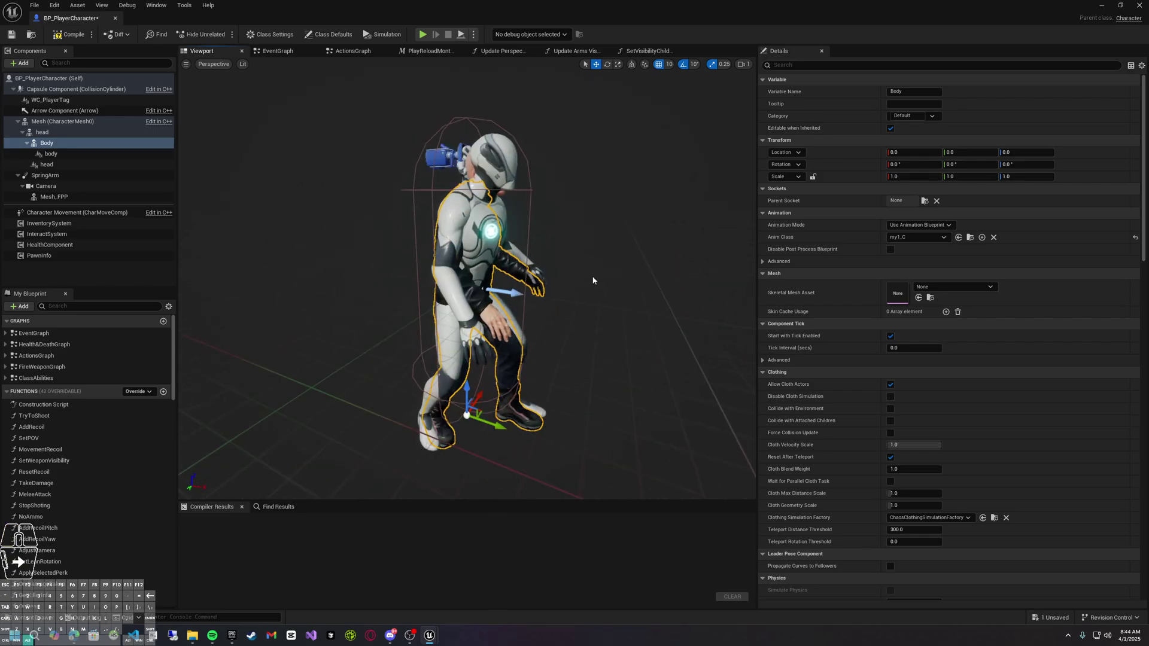
{"action": "left_click_drag", "start_coordinate": [574, 292], "coordinate": [442, 292], "text": "alt"}
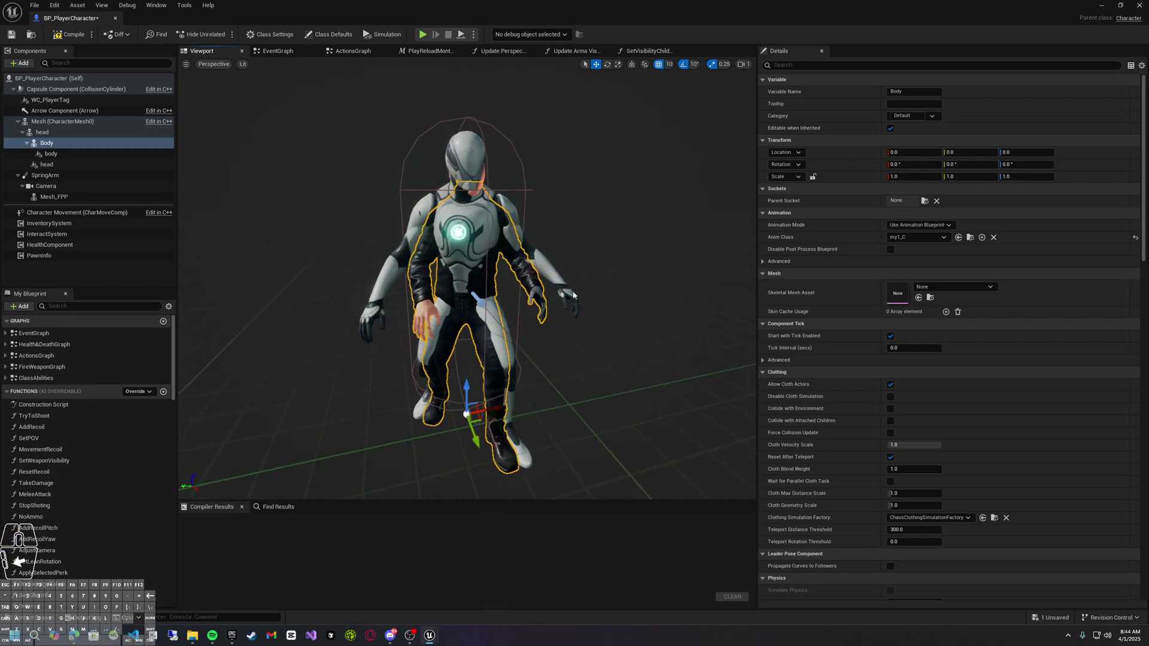
{"action": "left_click", "coordinate": [70, 38]}
{"action": "key", "text": "ctrl+s"}
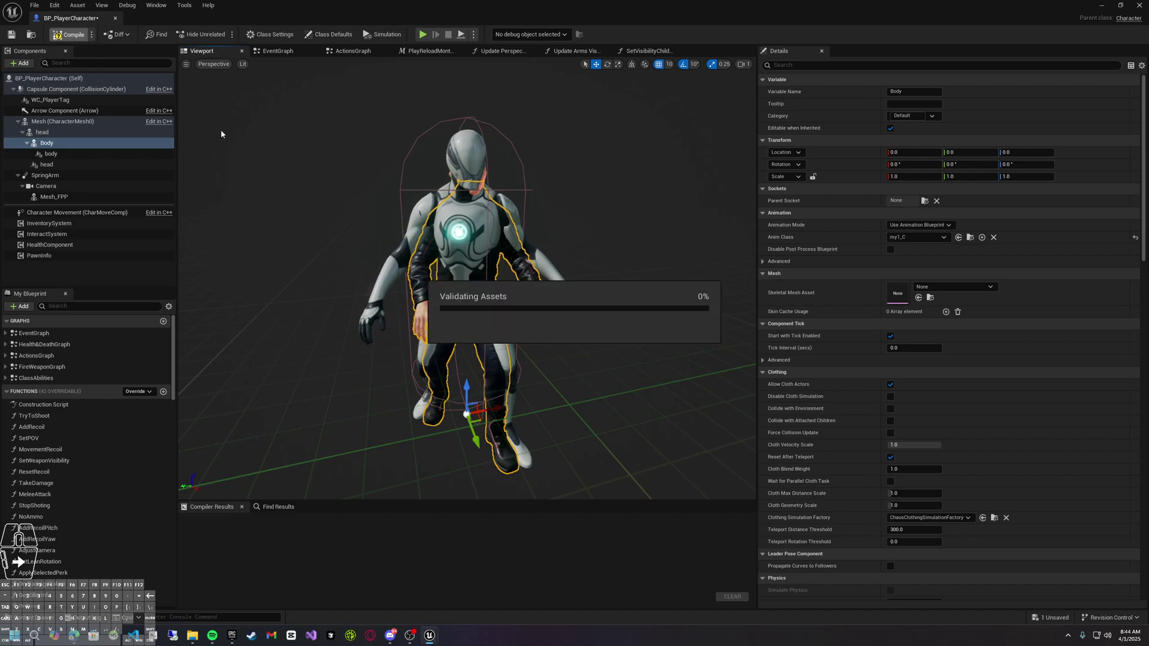
Turn off Visible on the inherited Mesh (CharacterMesh0) component, then compile and save the blueprint
{"action": "left_click_drag", "start_coordinate": [242, 163], "coordinate": [311, 233]}
{"action": "left_click", "coordinate": [94, 121]}
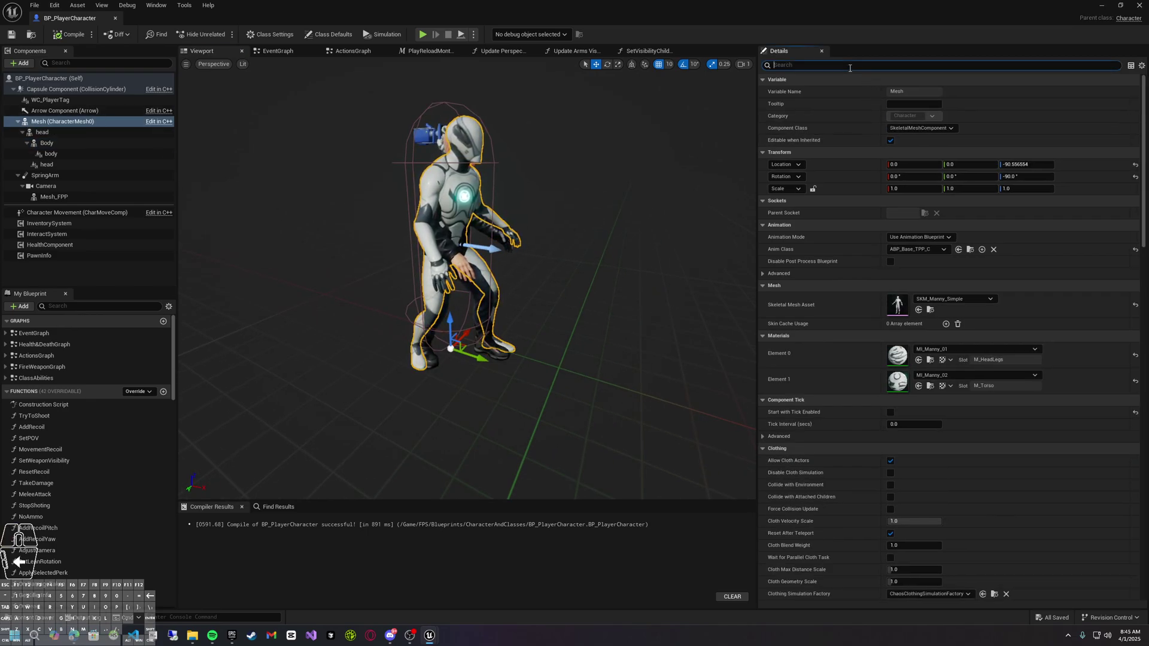
{"action": "type", "text": "vis"}
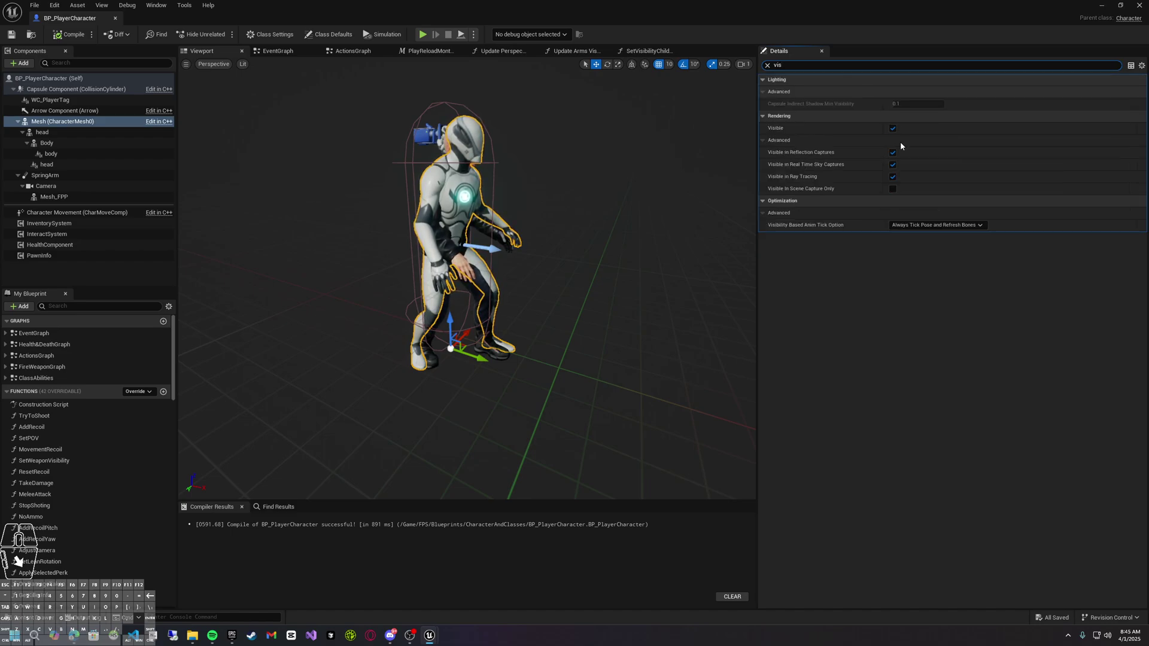
{"action": "left_click", "coordinate": [893, 128]}
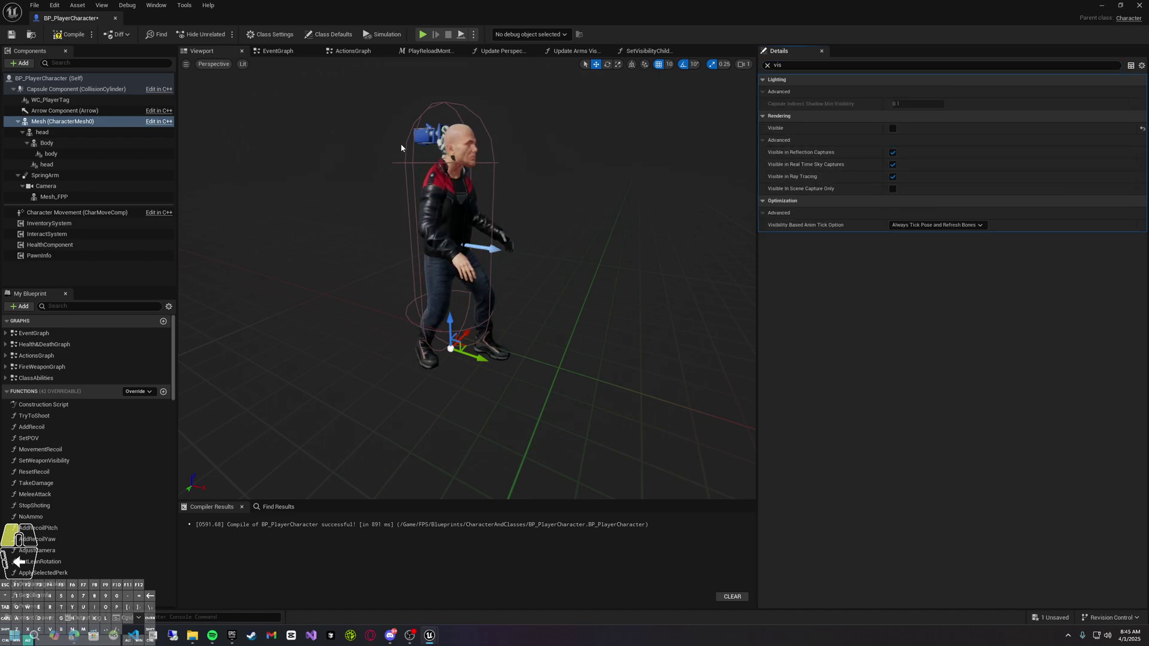
{"action": "left_click_drag", "start_coordinate": [402, 148], "coordinate": [203, 191], "text": "alt"}
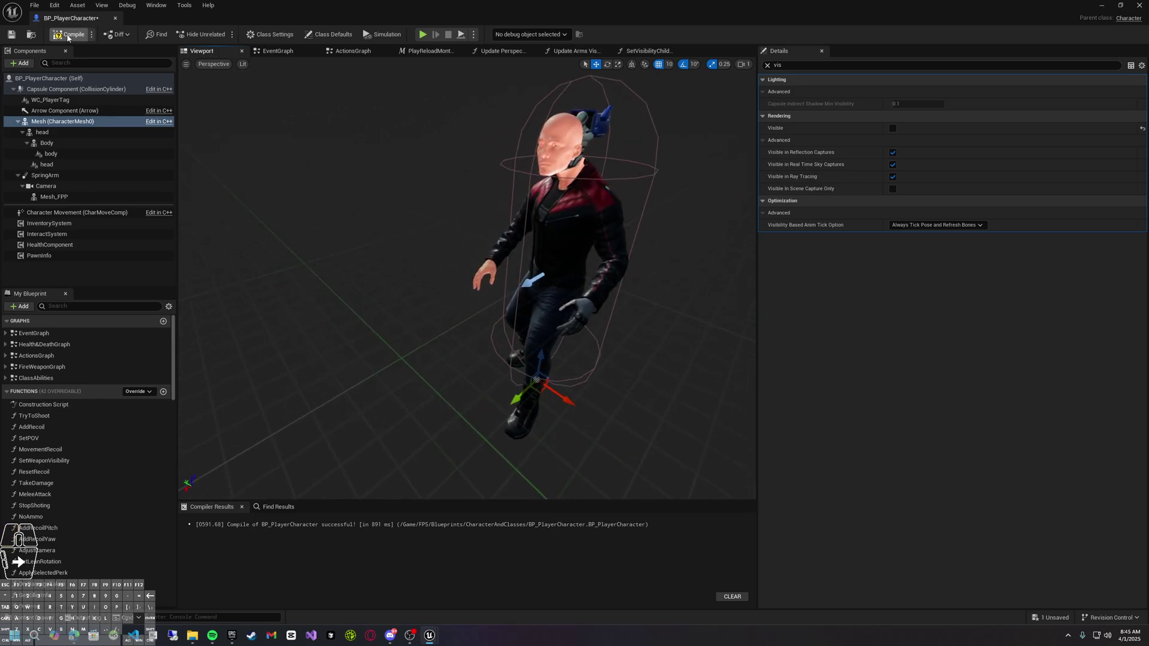
{"action": "key", "text": "ctrl+s"}
Examine the character's head and neck up close, comparing which parts belong to the head and Body components
{"action": "left_click_drag", "start_coordinate": [426, 185], "coordinate": [398, 174]}
{"action": "key", "text": "w"}
{"action": "mouse_move", "coordinate": [398, 174]}
{"action": "right_mouse_down"}
{"action": "mouse_move", "coordinate": [422, 180]}
{"action": "mouse_move", "coordinate": [407, 182]}
{"action": "mouse_move", "coordinate": [413, 195]}
{"action": "mouse_move", "coordinate": [389, 183]}
{"action": "right_mouse_up"}
{"action": "key", "text": "s"}
{"action": "scroll", "coordinate": [407, 182], "scroll_direction": "down", "scroll_amount": 3}
{"action": "key", "text": "w"}
{"action": "left_click_drag", "start_coordinate": [374, 161], "coordinate": [217, 196]}
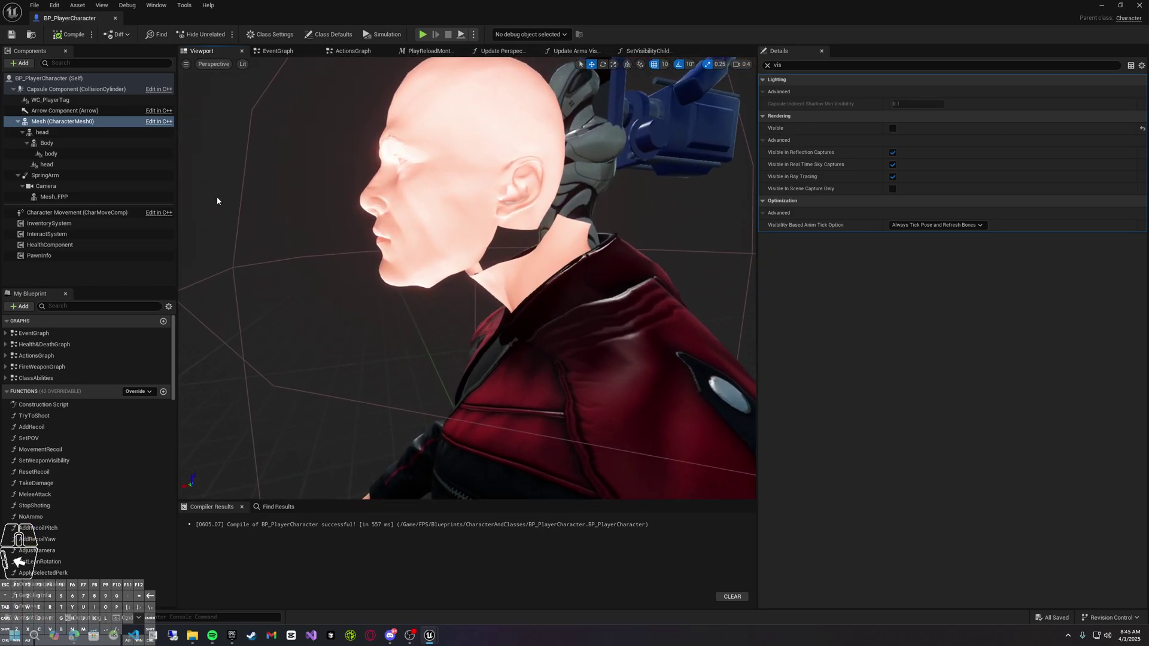
{"action": "left_click", "coordinate": [98, 134]}
{"action": "left_click", "coordinate": [100, 143]}
{"action": "left_click", "coordinate": [76, 131]}
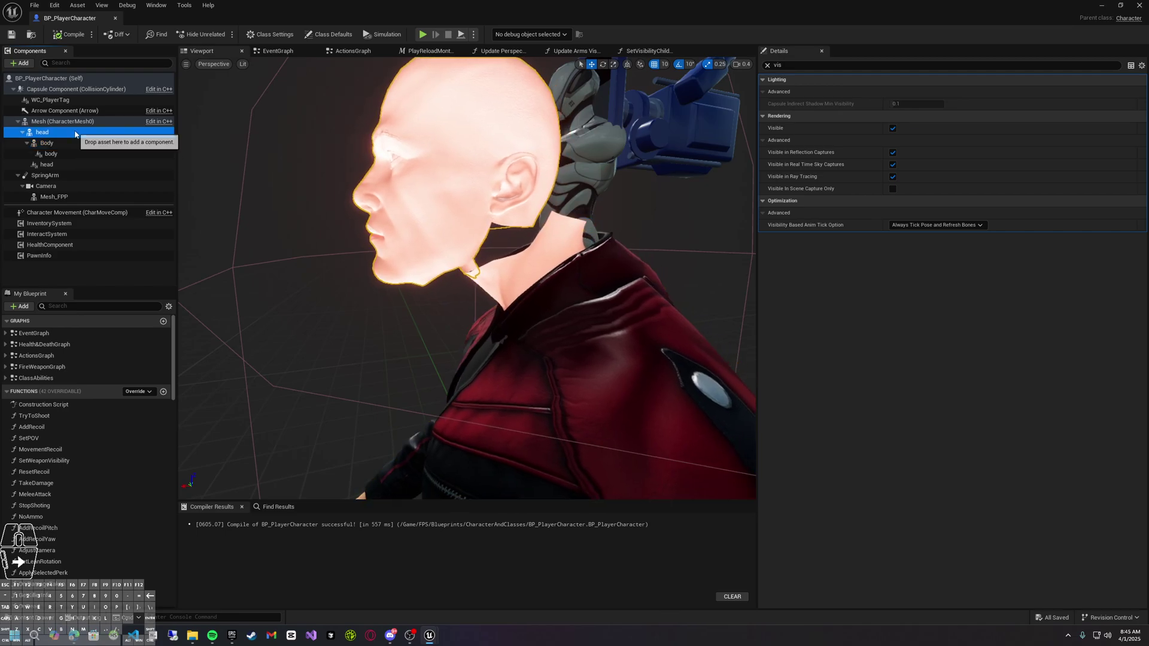
{"action": "right_click_drag", "start_coordinate": [311, 197], "coordinate": [375, 256]}
{"action": "key", "text": "s"}
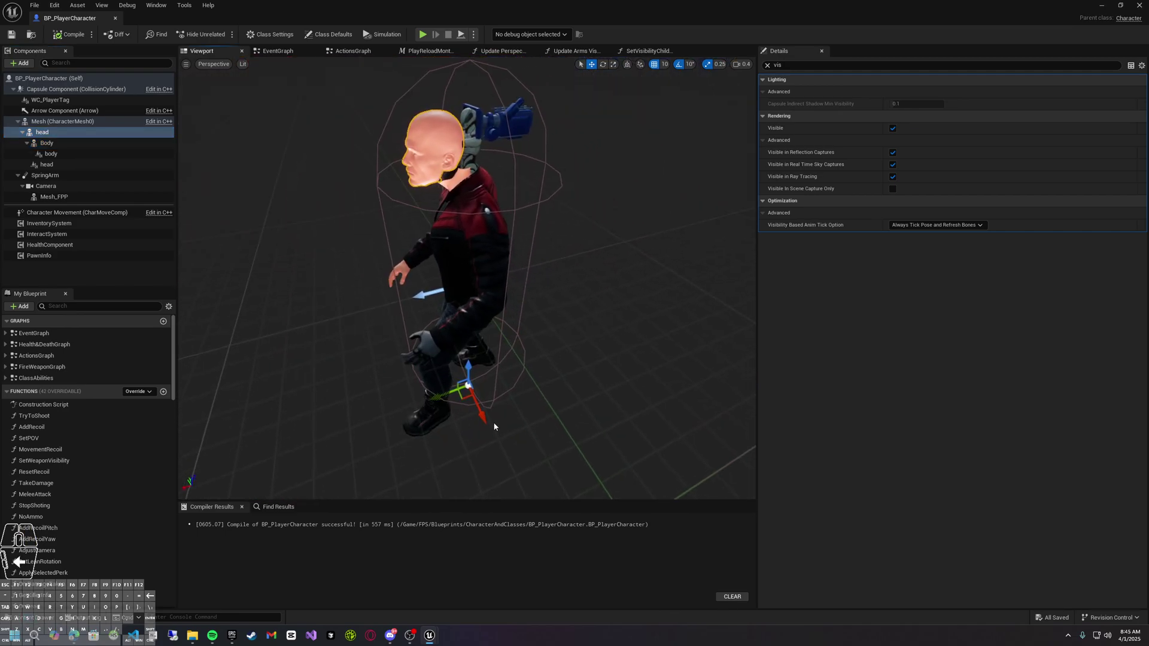
Try moving the head component along its red axis to test how it and the attached Body respond
{"action": "left_click_drag", "start_coordinate": [480, 415], "coordinate": [486, 416]}
{"action": "left_click_drag", "start_coordinate": [380, 257], "coordinate": [468, 413]}
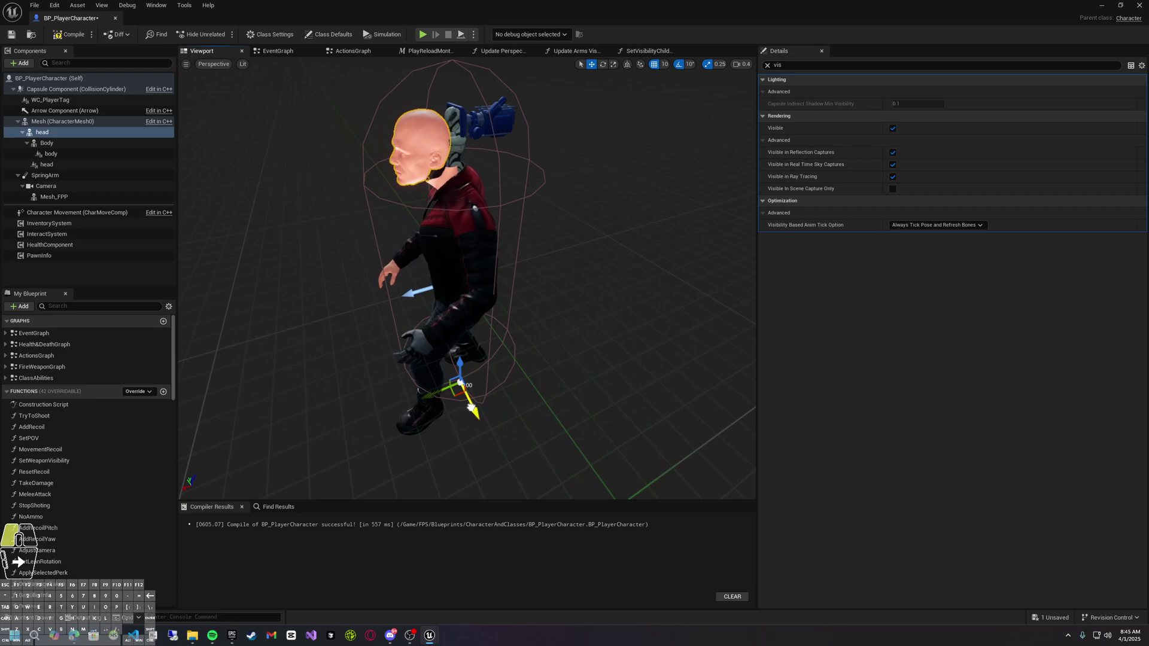
{"action": "left_click", "coordinate": [96, 146]}
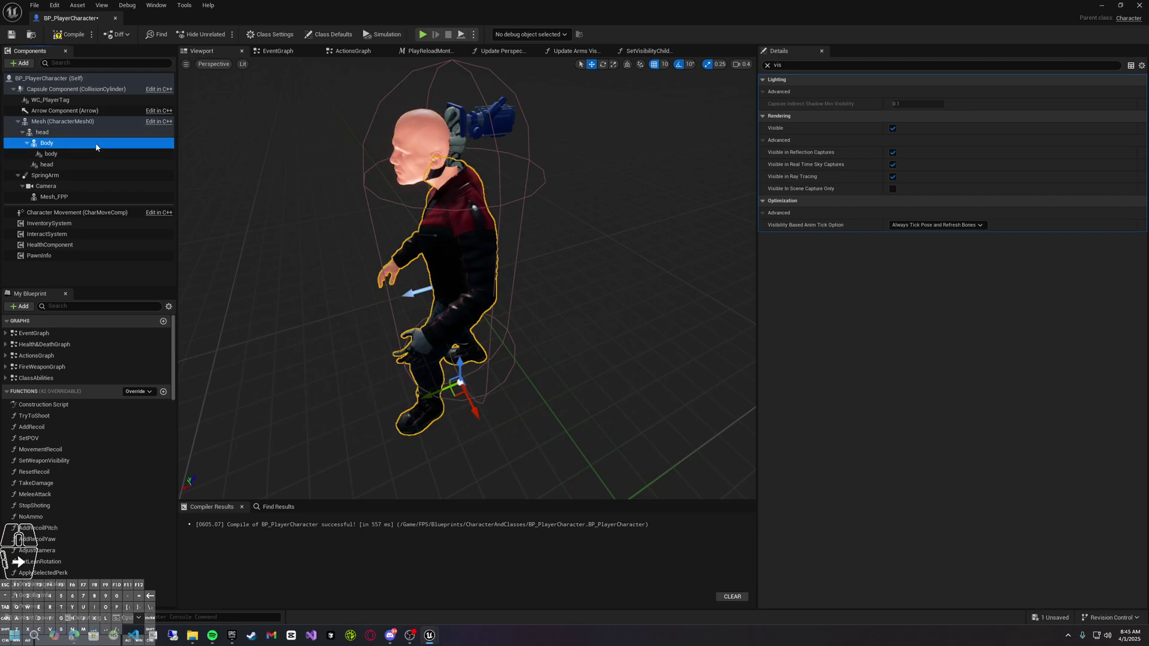
{"action": "left_click", "coordinate": [78, 164]}
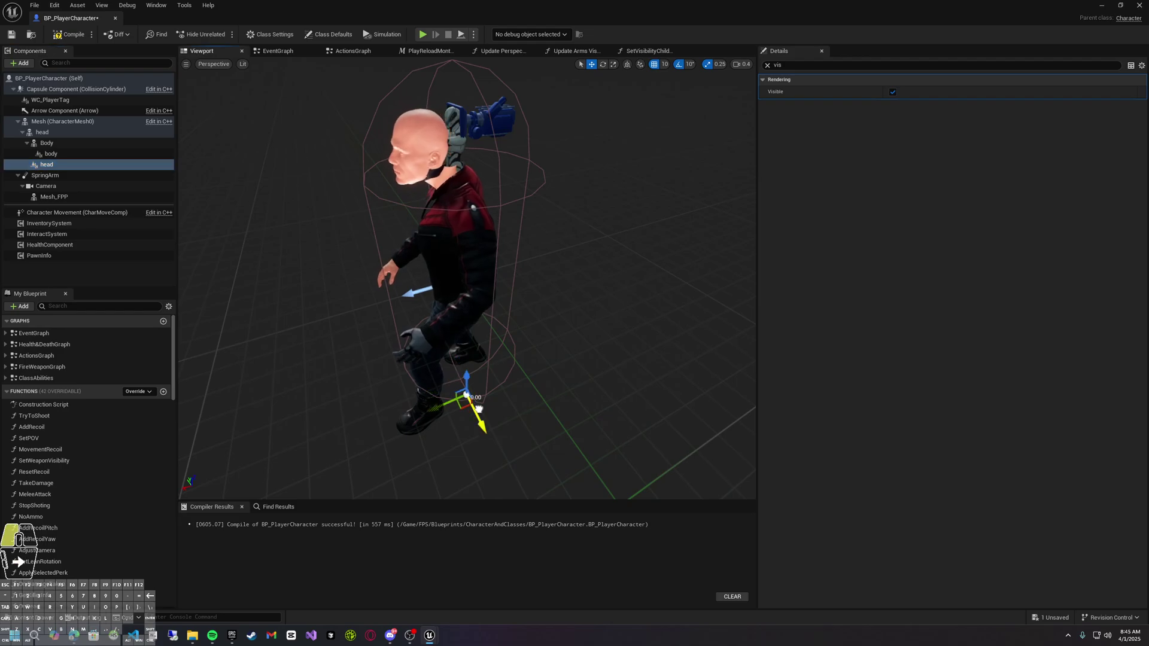
{"action": "left_click", "coordinate": [405, 153]}
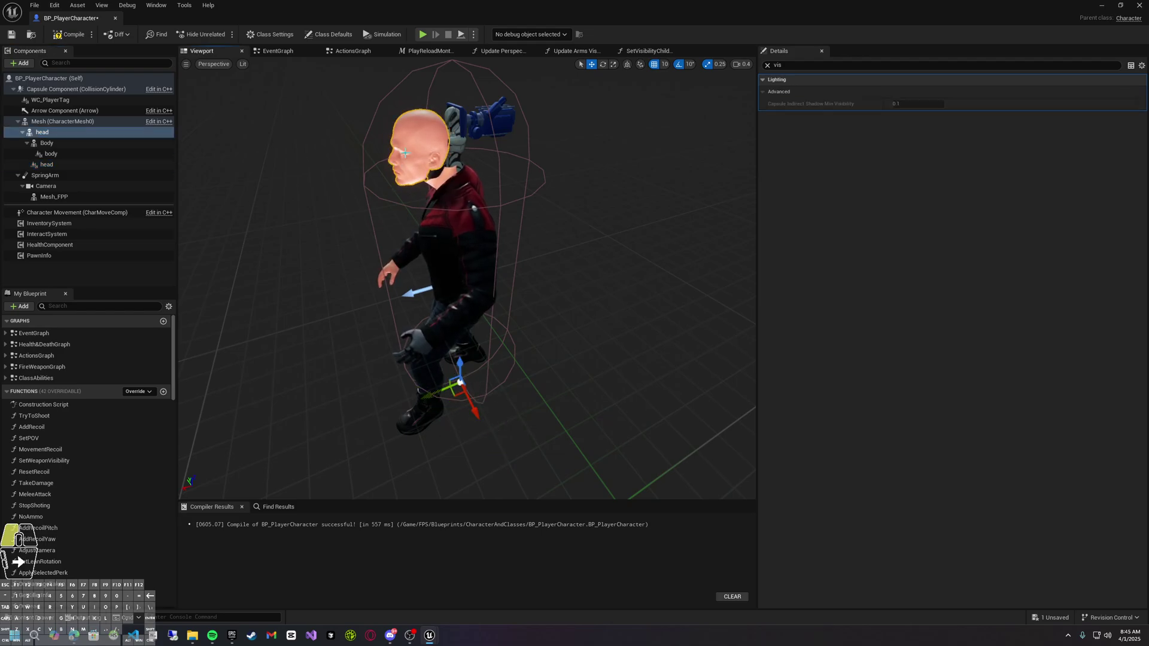
{"action": "left_click_drag", "start_coordinate": [466, 411], "coordinate": [481, 394]}
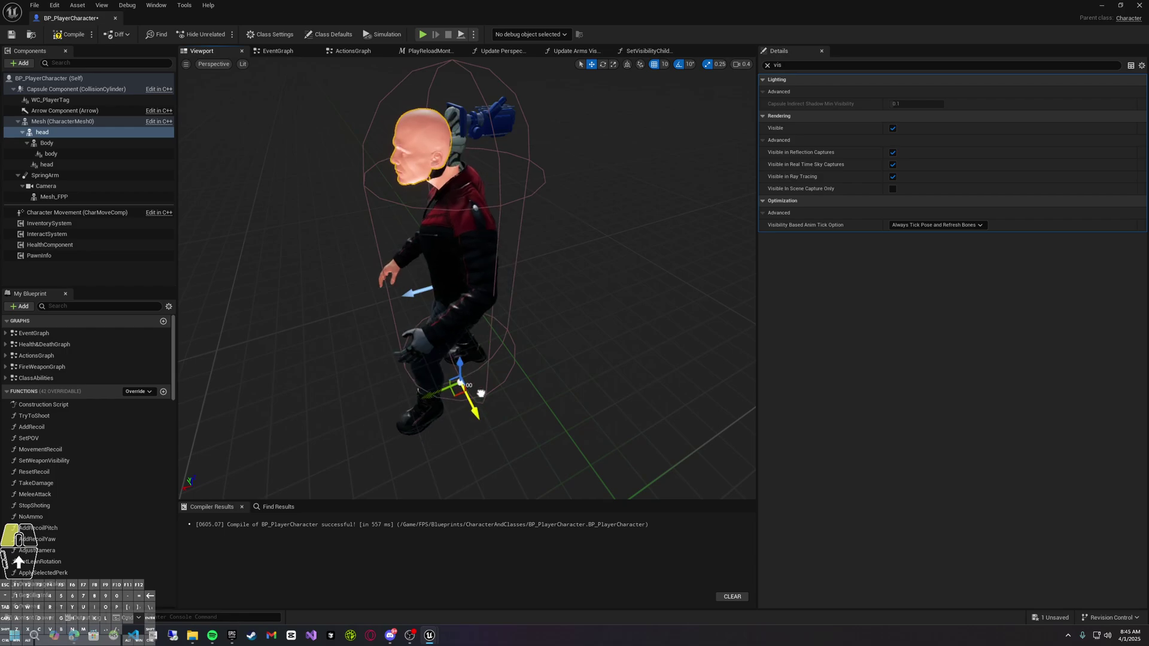
Attach the Body component directly to Mesh (CharacterMesh0) instead of to head, and test the head's movement handle
{"action": "left_click_drag", "start_coordinate": [84, 143], "coordinate": [75, 126]}
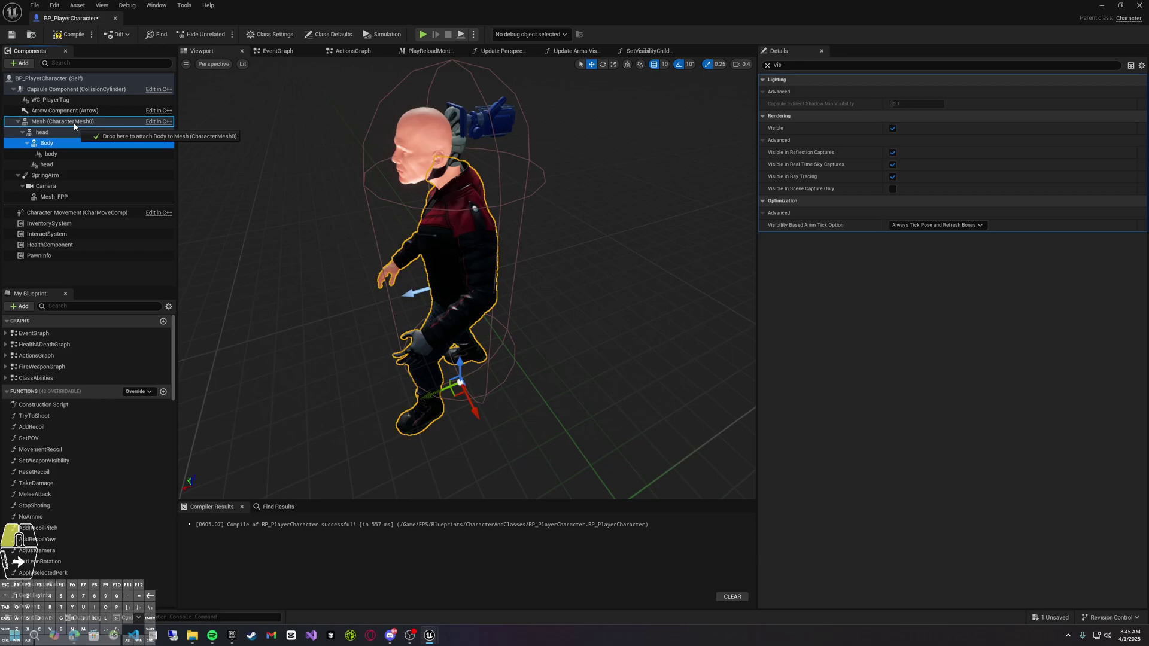
{"action": "left_click_drag", "start_coordinate": [75, 126], "coordinate": [75, 125]}
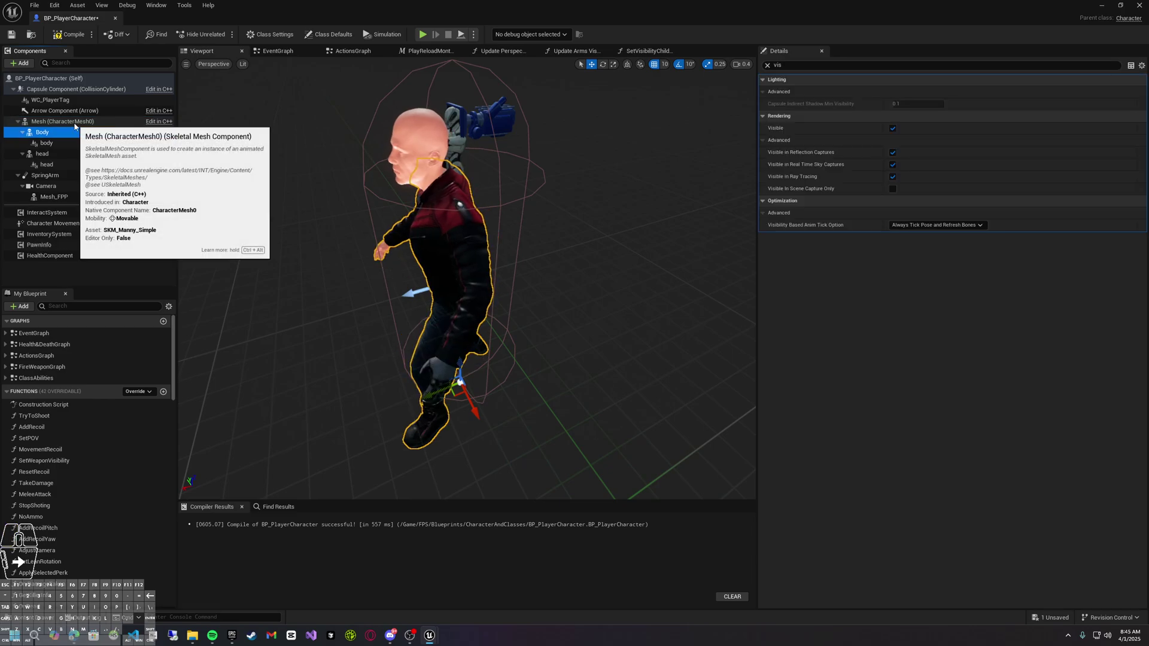
{"action": "left_click", "coordinate": [68, 155]}
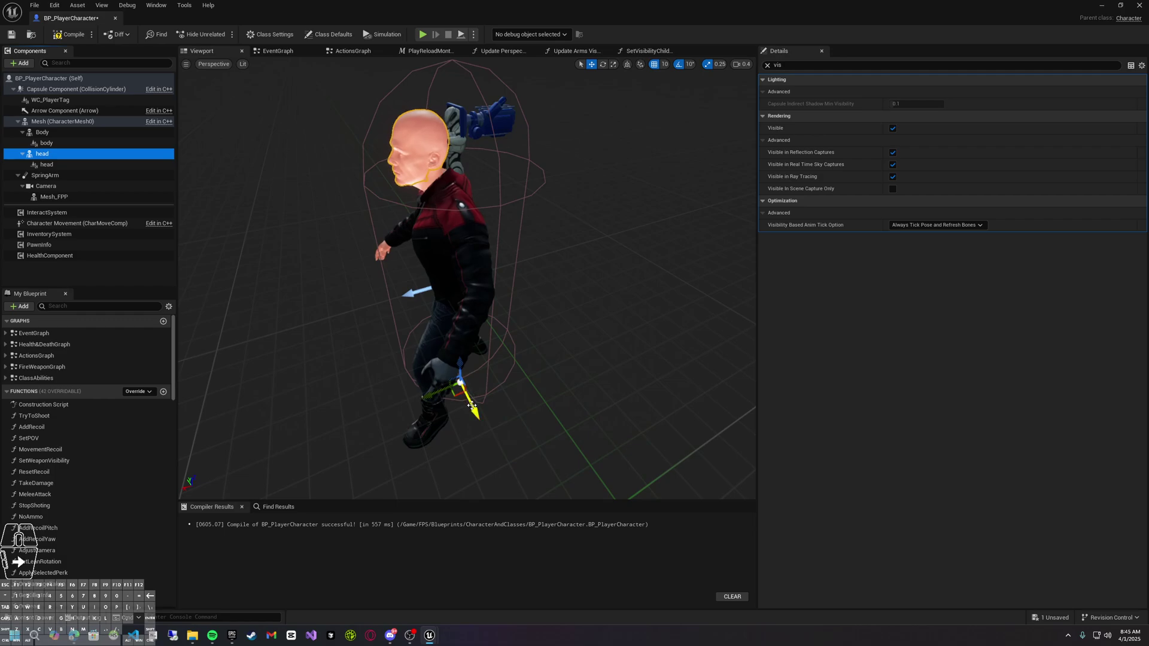
{"action": "left_click_drag", "start_coordinate": [472, 406], "coordinate": [491, 398]}
Examine the posed character from the front and side, checking how the separate Body and head components align
{"action": "right_click_drag", "start_coordinate": [490, 398], "coordinate": [492, 357]}
{"action": "key", "text": "a"}
{"action": "key", "text": "w"}
{"action": "key", "text": "d"}
{"action": "key", "text": "s"}
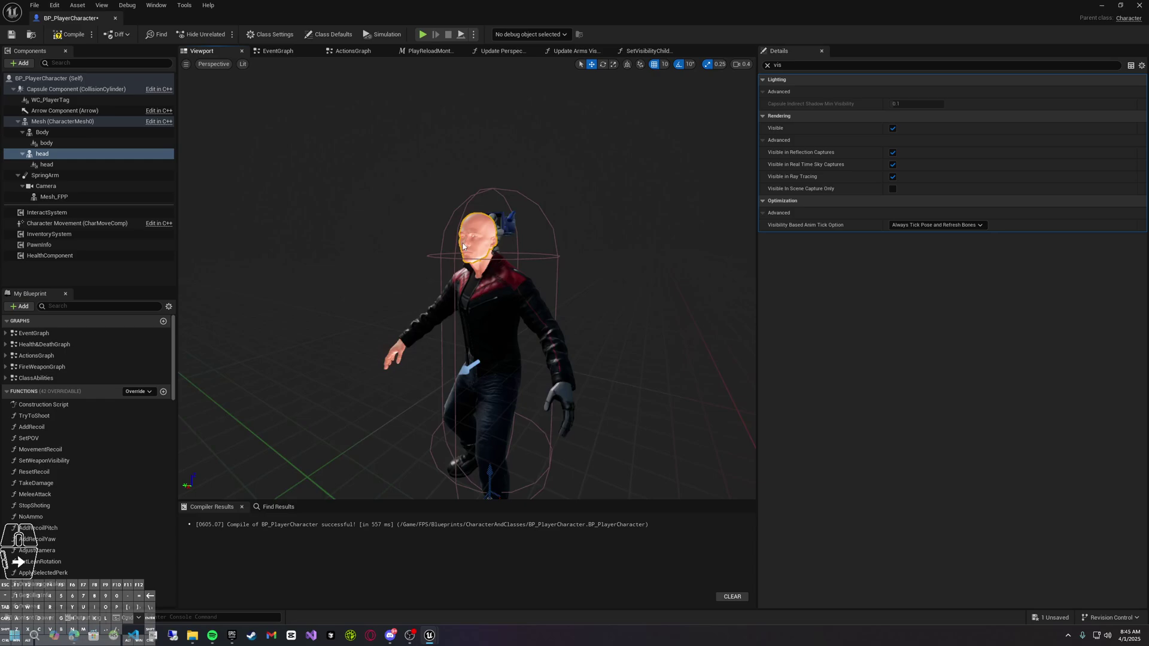
{"action": "left_click", "coordinate": [42, 132]}
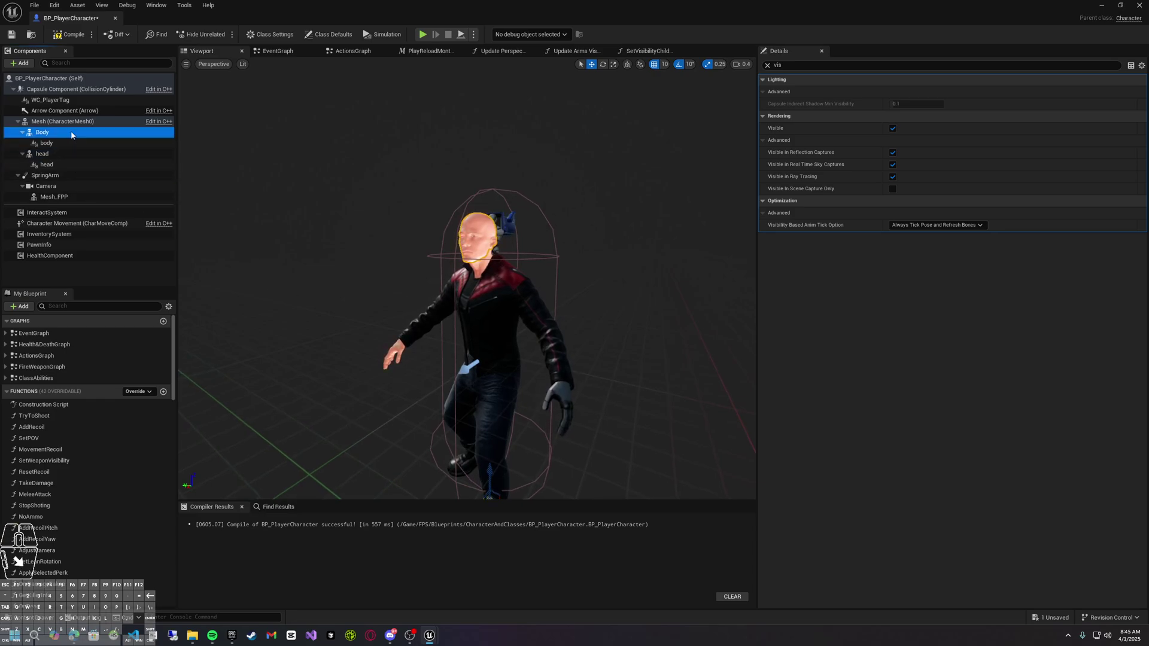
{"action": "mouse_move", "coordinate": [369, 307]}
{"action": "right_mouse_down"}
{"action": "mouse_move", "coordinate": [317, 284]}
{"action": "mouse_move", "coordinate": [371, 288]}
{"action": "right_mouse_up"}
{"action": "left_click", "coordinate": [152, 278]}
{"action": "key", "text": "a"}
{"action": "left_click_drag", "start_coordinate": [233, 246], "coordinate": [203, 248]}
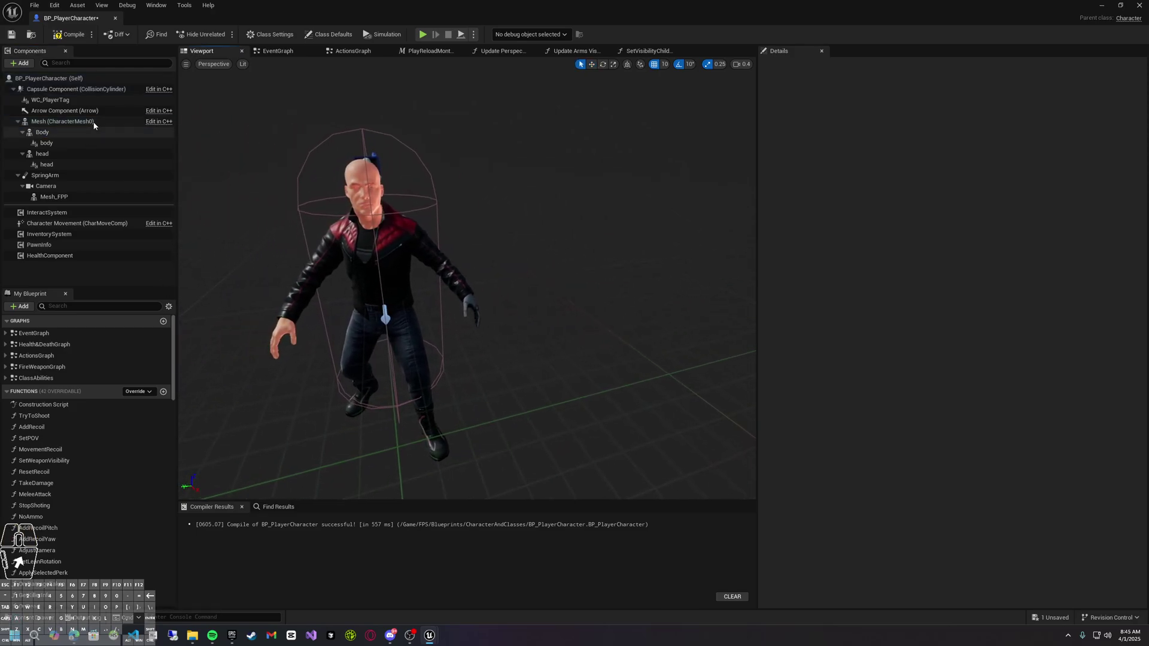
Compile and save BP_PlayerCharacter with the rearranged component hierarchy
{"action": "left_click", "coordinate": [73, 36]}
{"action": "key", "text": "ctrl+s"}
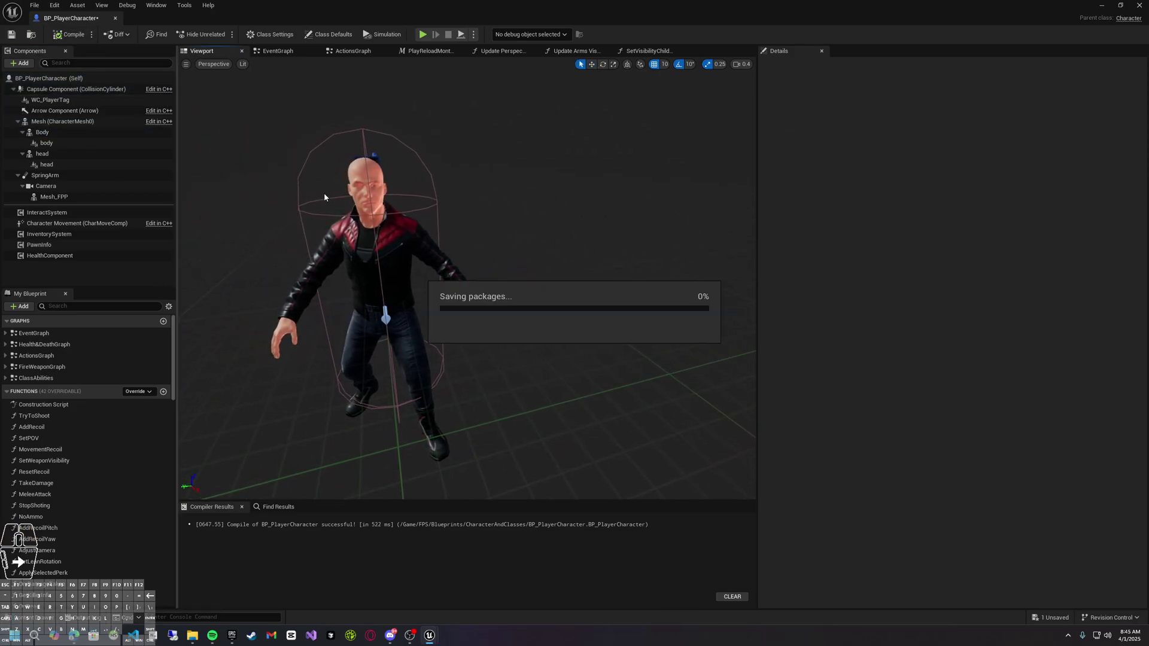
{"action": "key", "text": "s"}
{"action": "right_click_drag", "start_coordinate": [398, 245], "coordinate": [436, 227]}
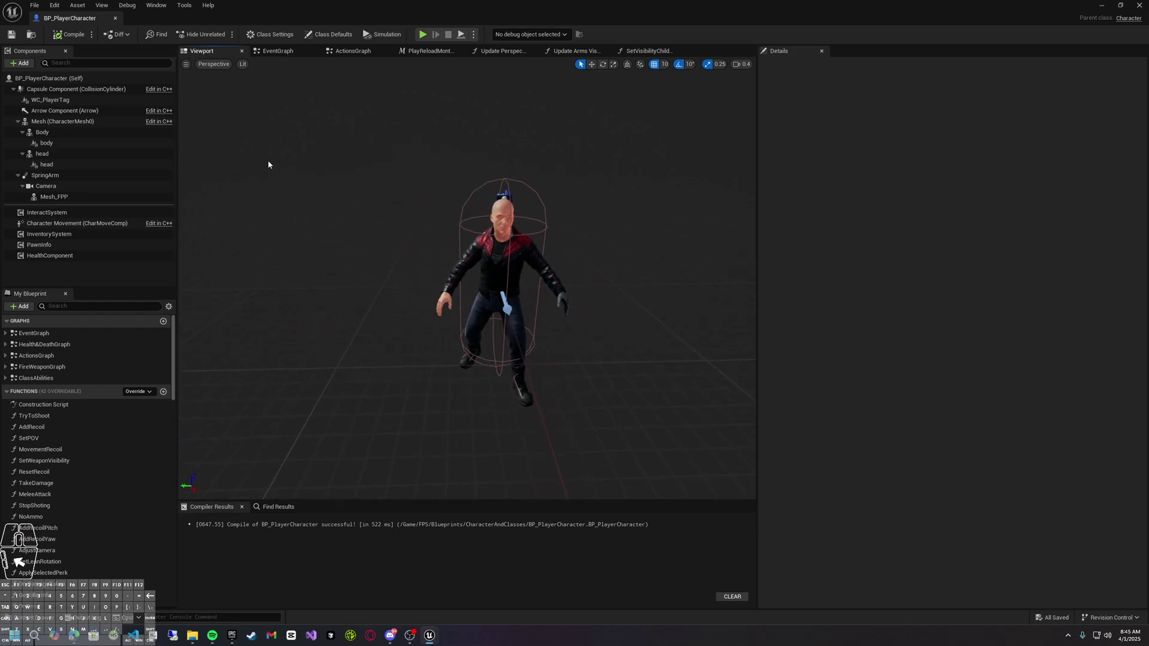
Dock the BP_PlayerCharacter editor beside the Conquest level and bring the level to the front
{"action": "left_click_drag", "start_coordinate": [96, 20], "coordinate": [292, 22]}
{"action": "left_click", "coordinate": [82, 21]}
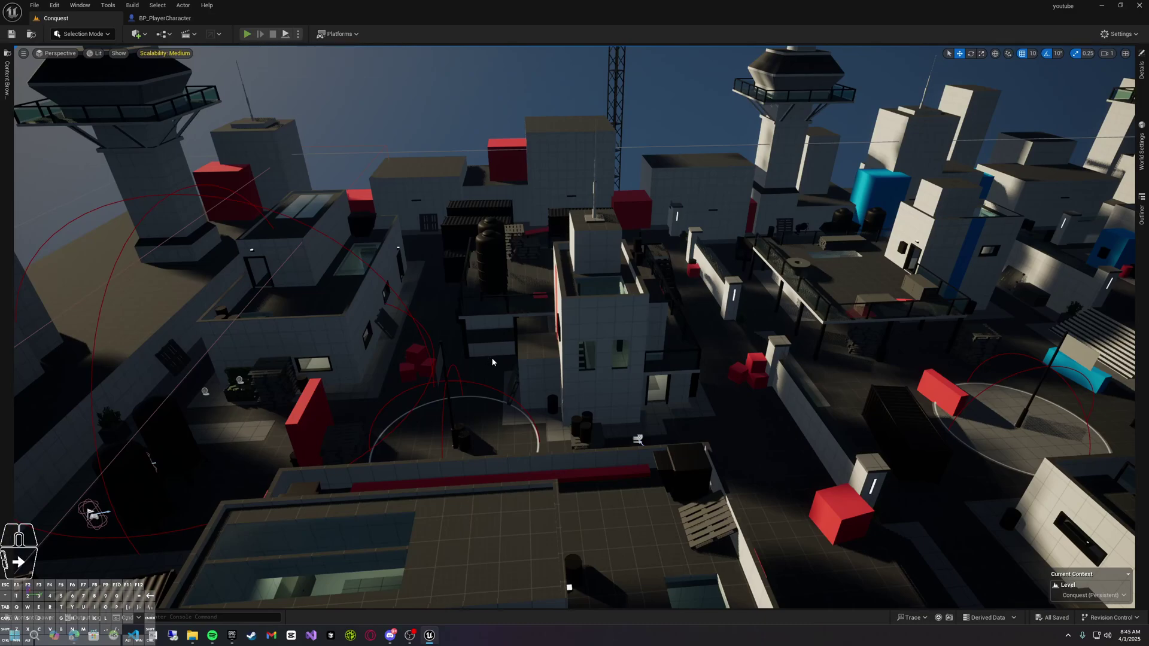
Play-test the Conquest level by deploying as Assault and running the character around in third-person view
{"action": "left_click", "coordinate": [246, 34]}
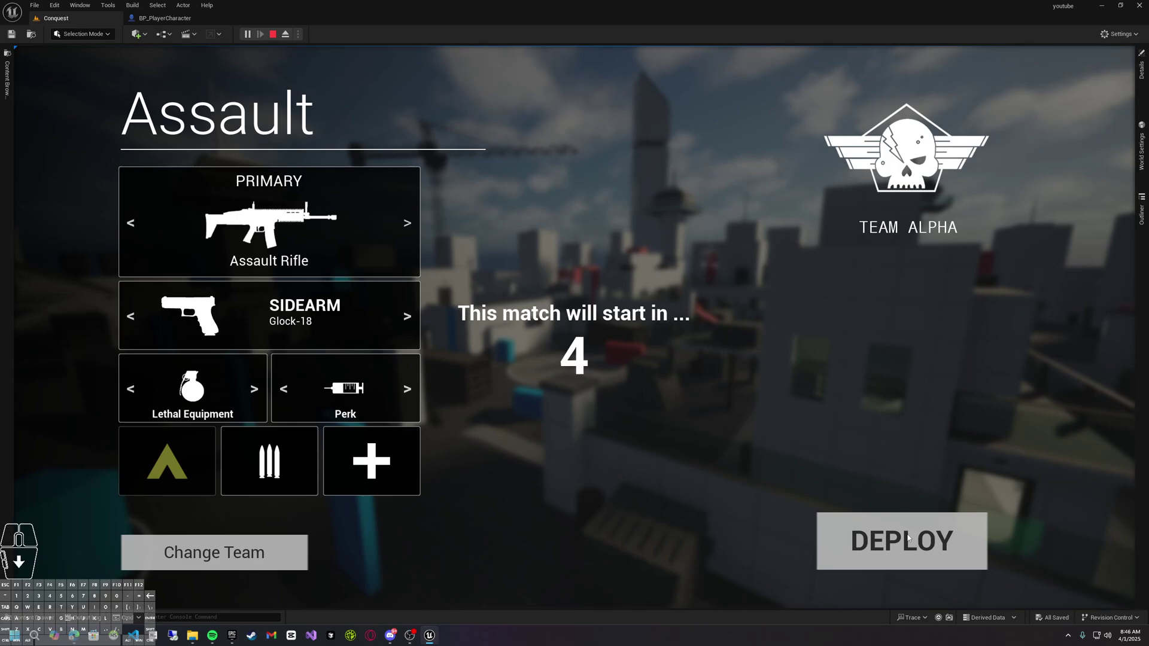
{"action": "left_click", "coordinate": [908, 539]}
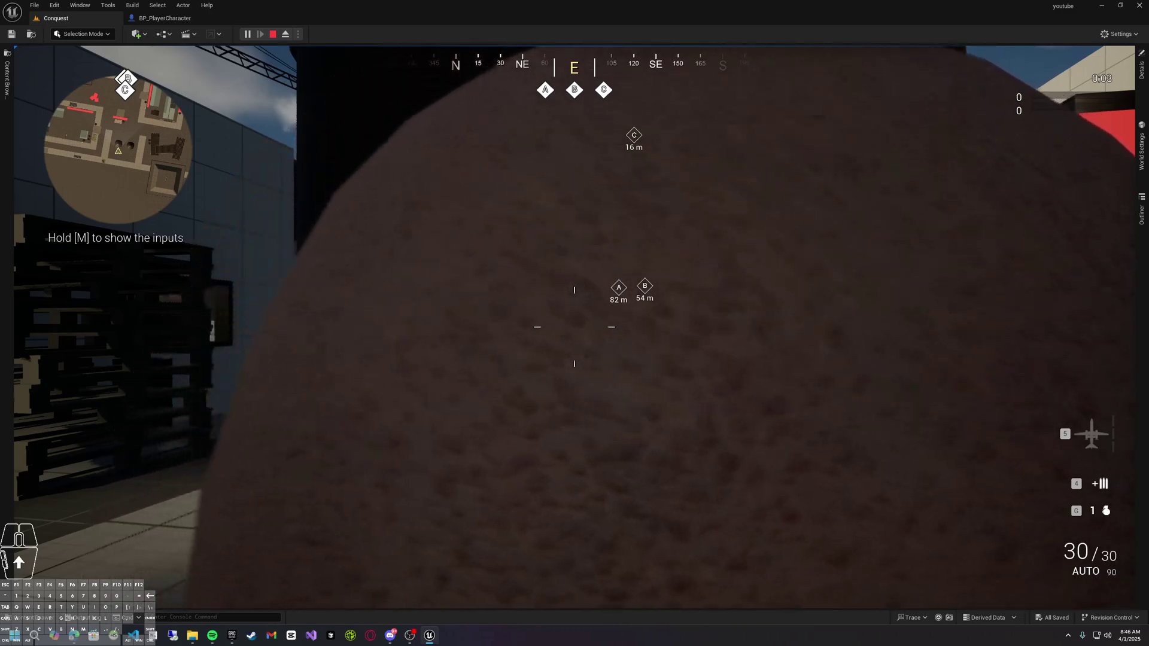
{"action": "key", "text": "v"}
{"action": "key", "text": "w"}
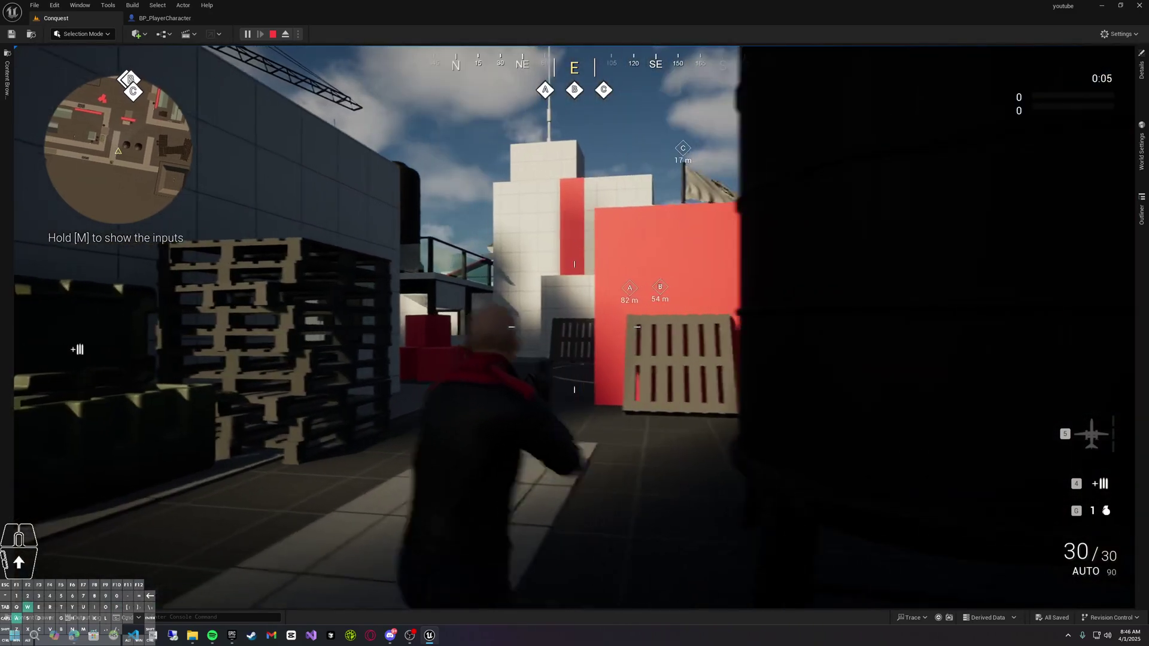
{"action": "key", "text": "w"}
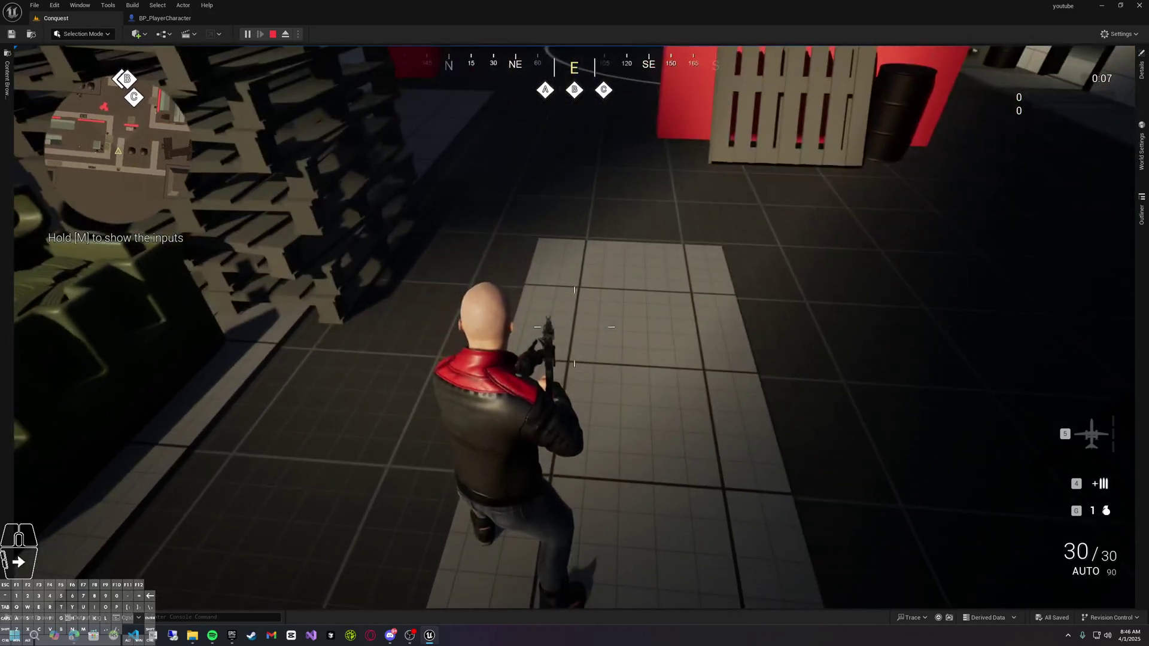
{"action": "key", "text": "d"}
{"action": "key", "text": "w"}
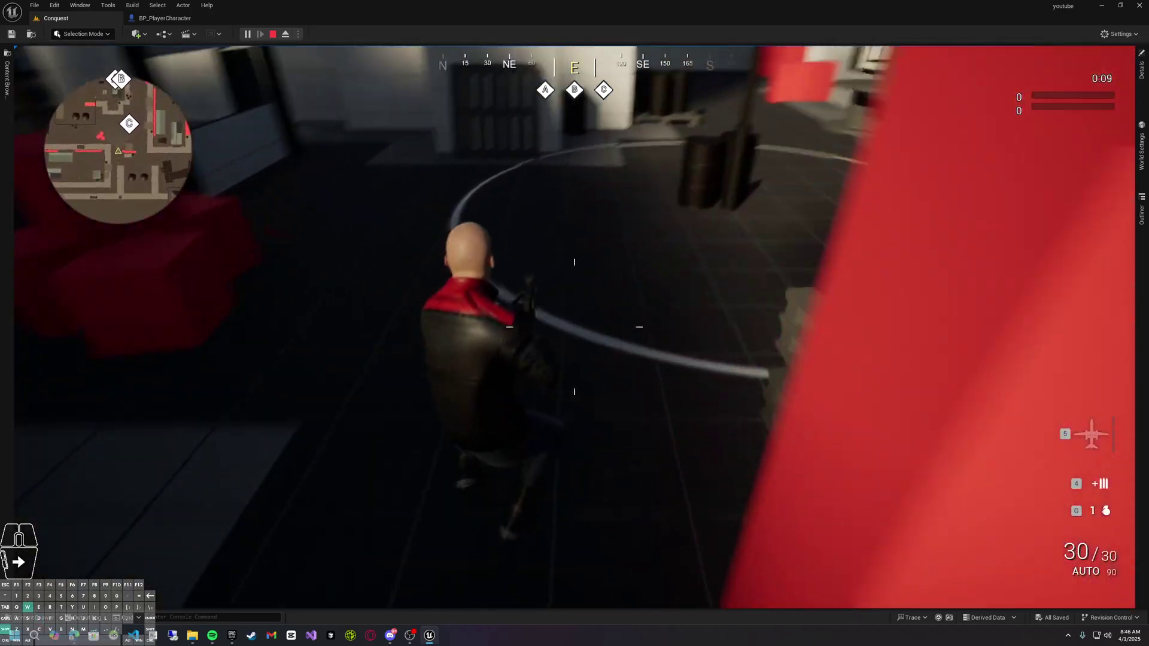
{"action": "key", "text": "w"}
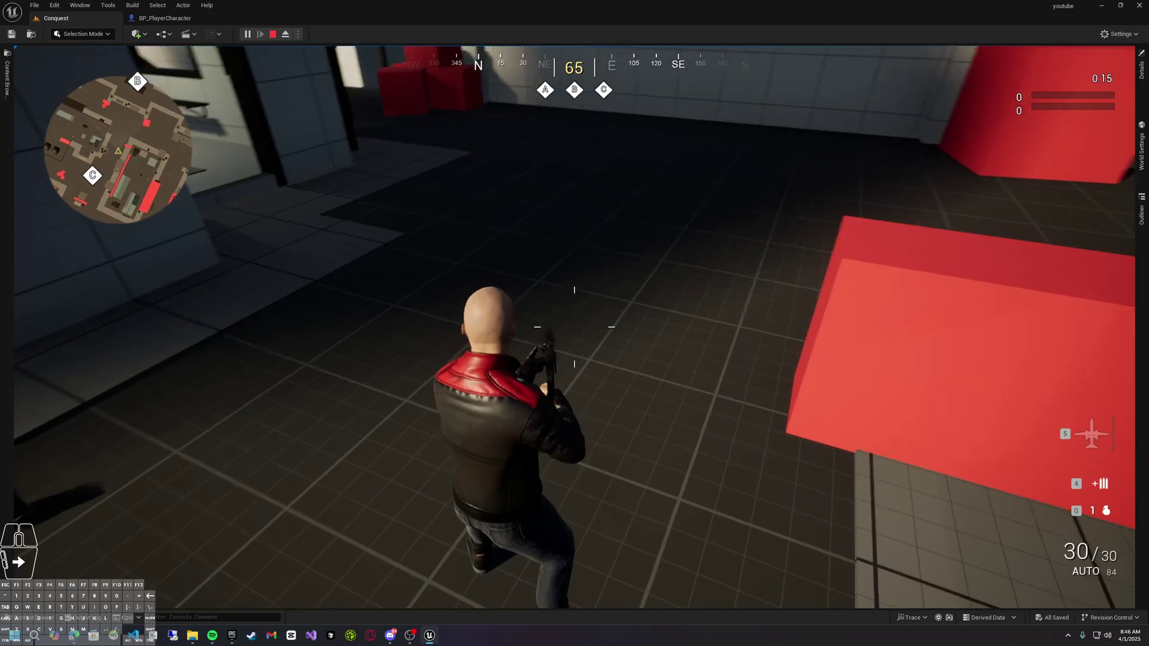
Enable the debug camera and fly around the character to examine its face, jacket and weapon grip from the front
{"action": "key", "text": "semicolon"}
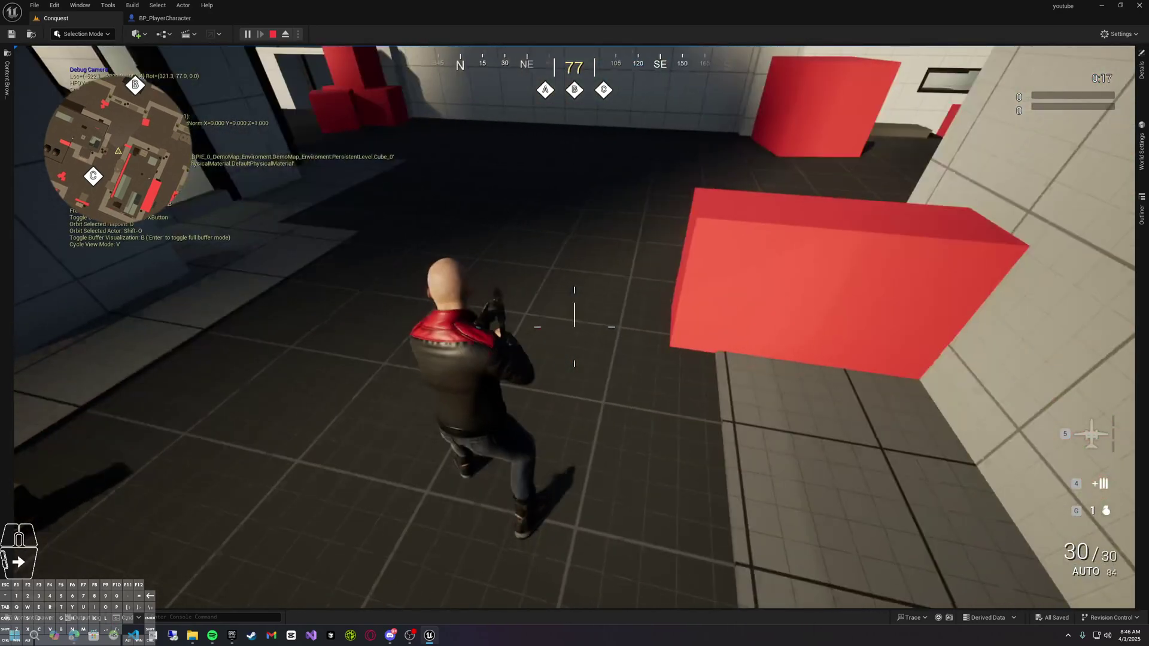
{"action": "key", "text": "w"}
{"action": "key", "text": "a"}
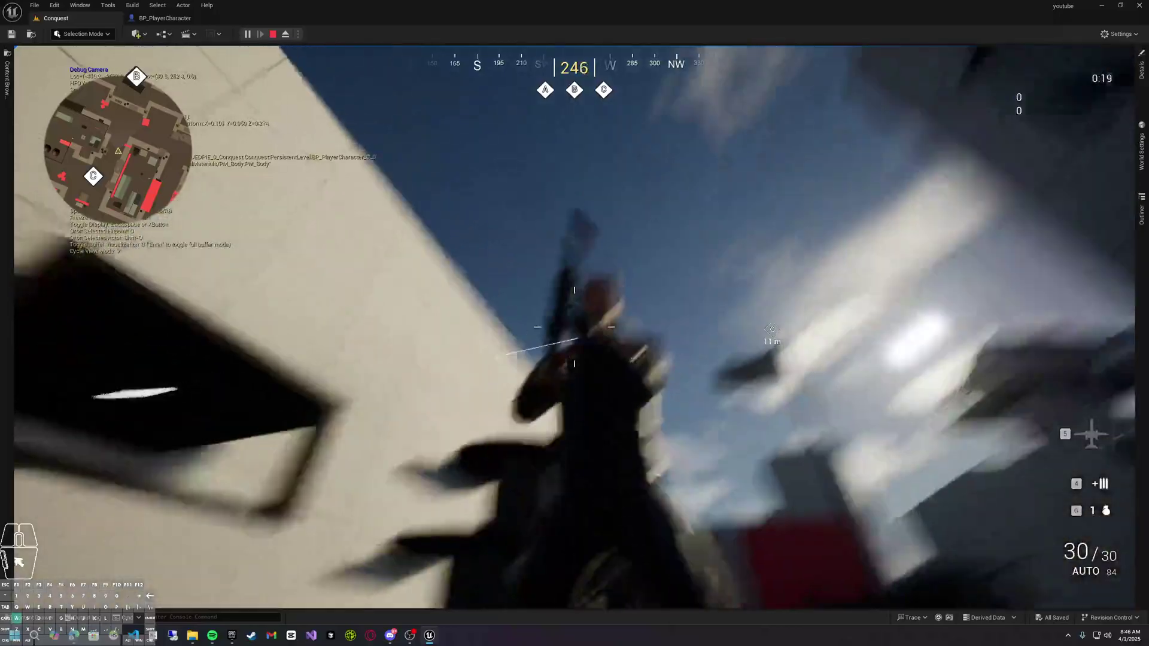
{"action": "key", "text": "w"}
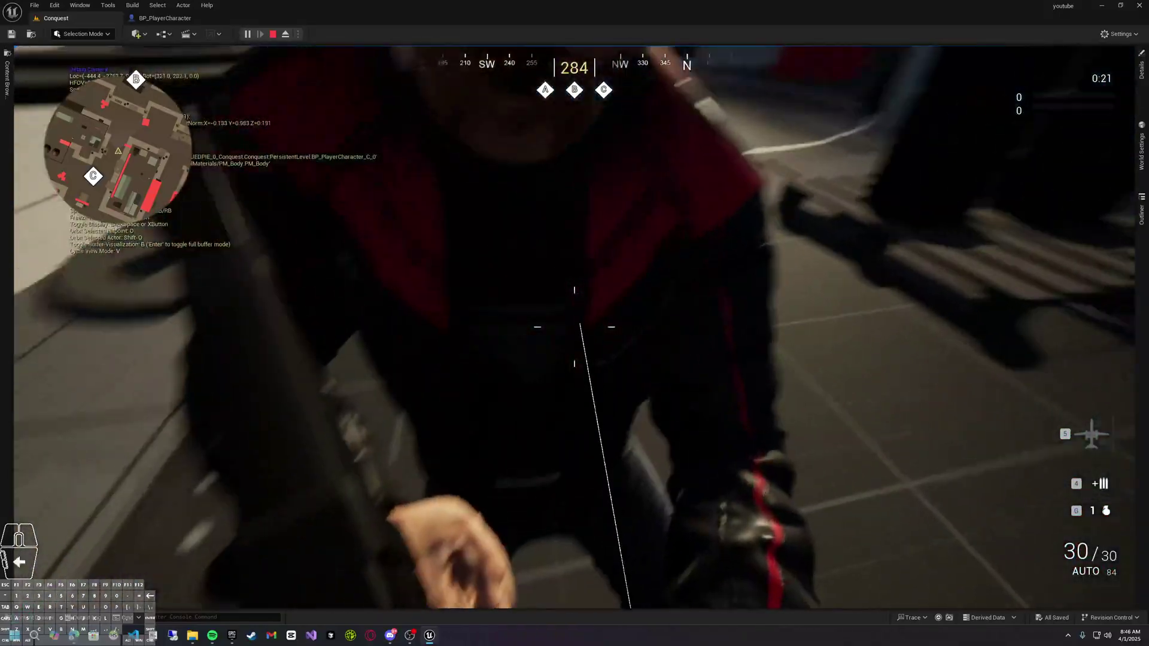
{"action": "key", "text": "s"}
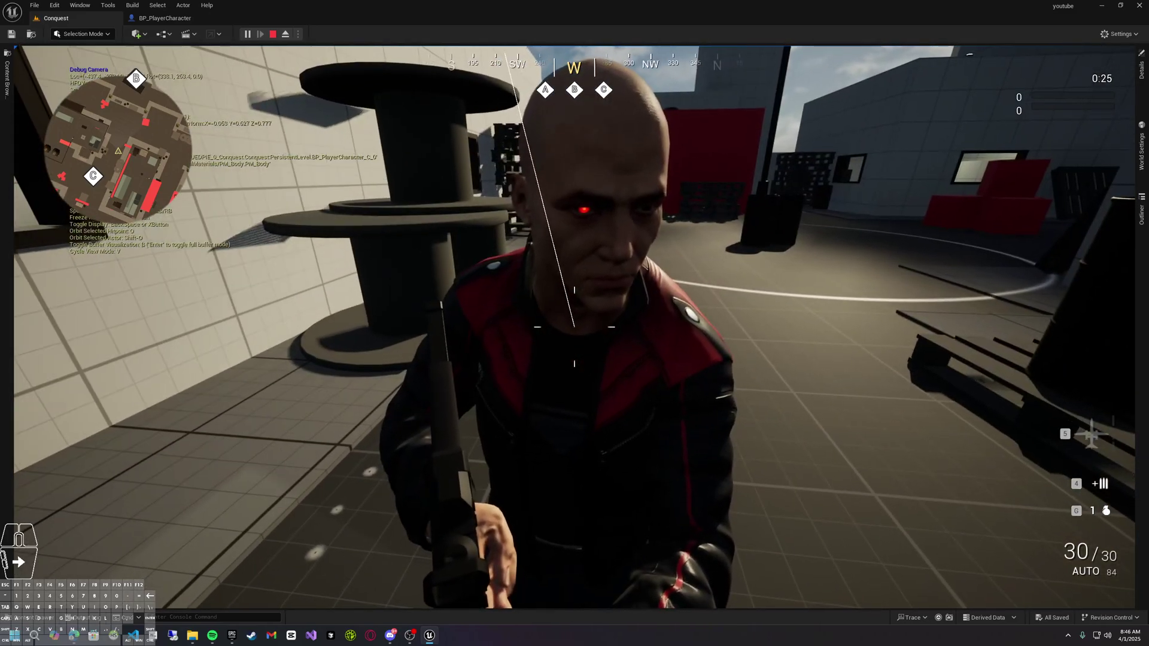
{"action": "key", "text": "s"}
{"action": "key", "text": "w"}
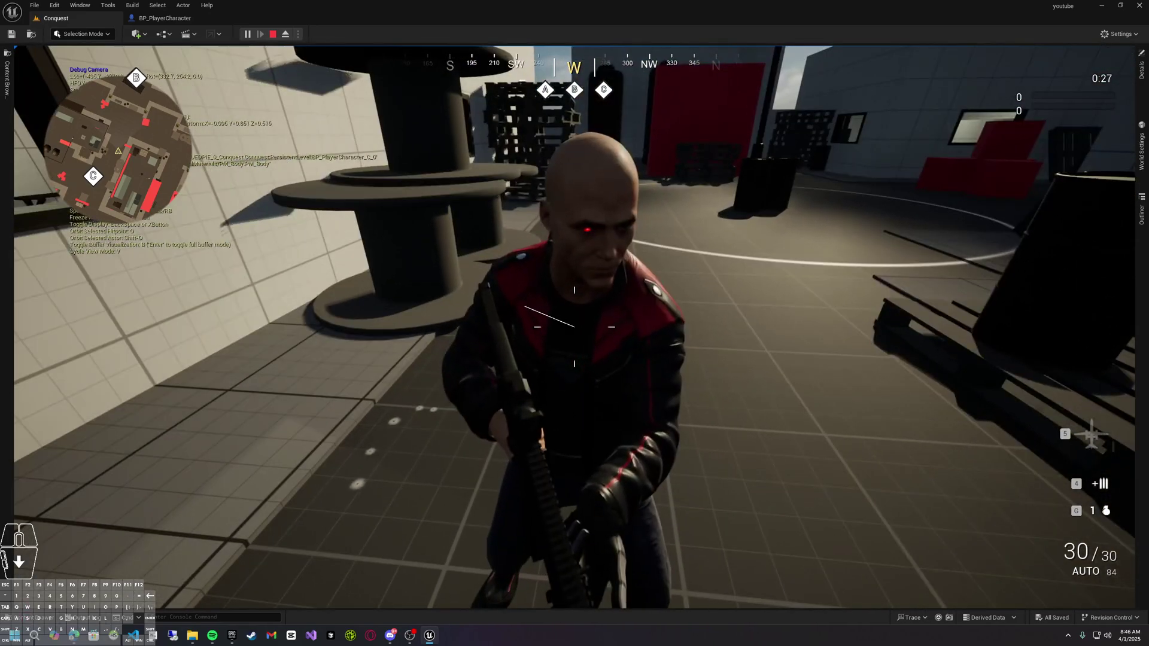
{"action": "left_click", "coordinate": [574, 327]}
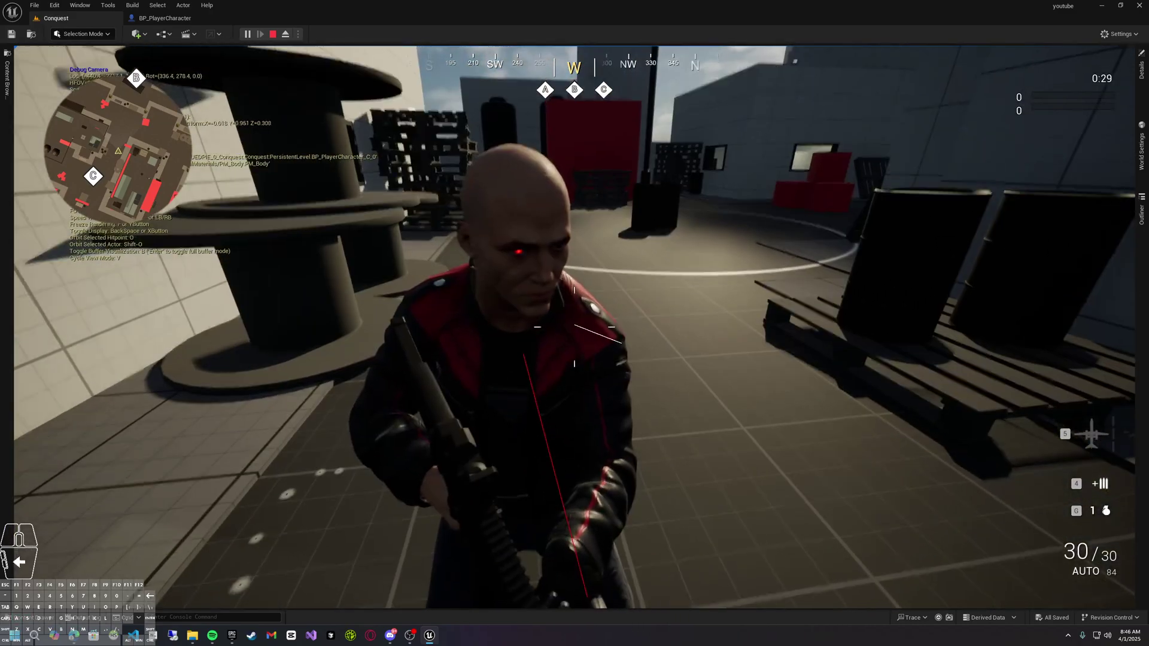
Stop the play session and close the Message Log to return to the Conquest level view
{"action": "key", "text": "Escape"}
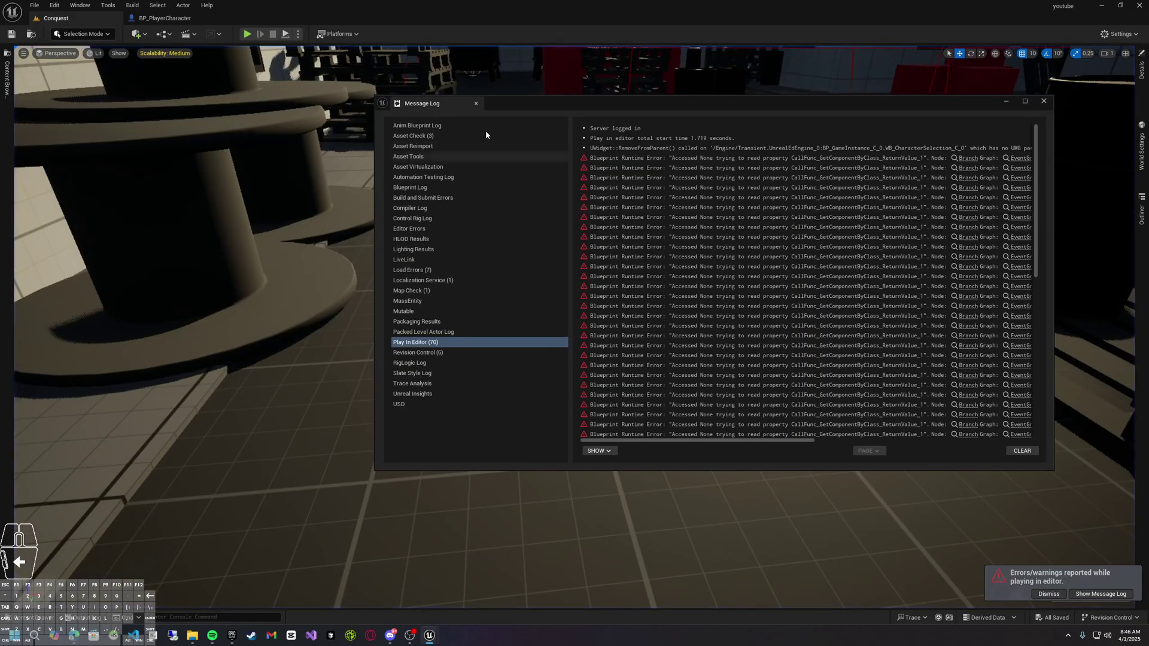
{"action": "middle_click", "coordinate": [453, 103]}
{"action": "key", "text": "ctrl+space"}
{"action": "right_click_drag", "start_coordinate": [352, 264], "coordinate": [353, 234]}
{"action": "key", "text": "s"}
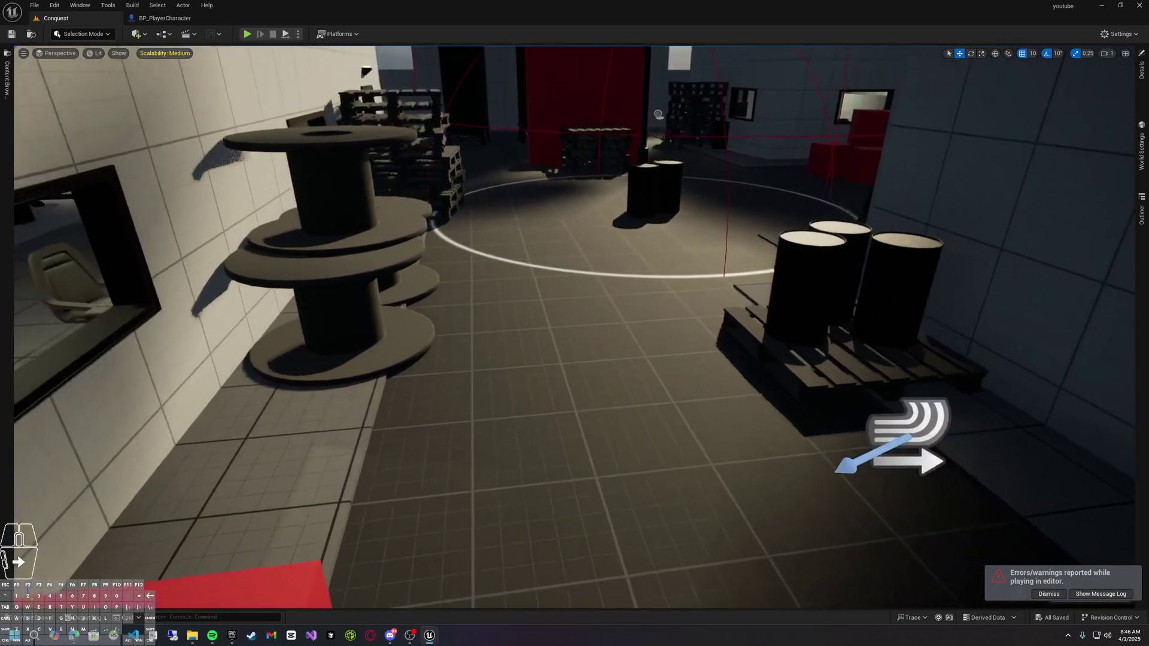
Open BP_PlayerCharacter from the CharacterAndClasses folder and select the parent head mesh component on the character
{"action": "key", "text": "ctrl+space"}
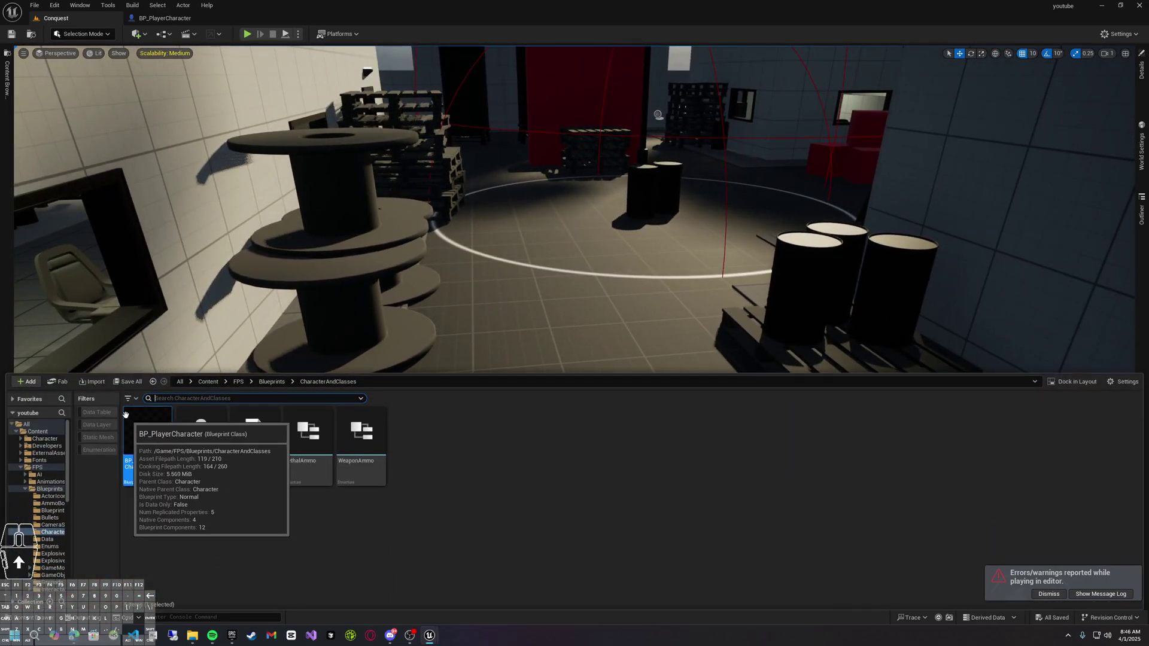
{"action": "key", "text": "ctrl+s"}
{"action": "right_click_drag", "start_coordinate": [514, 314], "coordinate": [514, 314]}
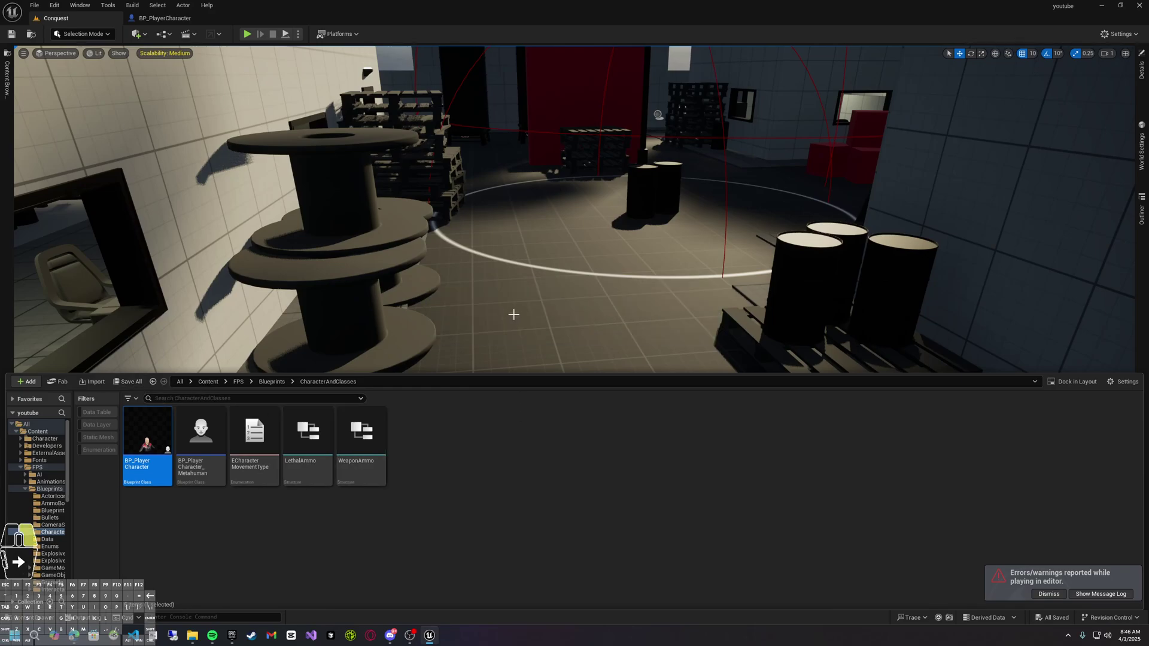
{"action": "double_click", "coordinate": [134, 466]}
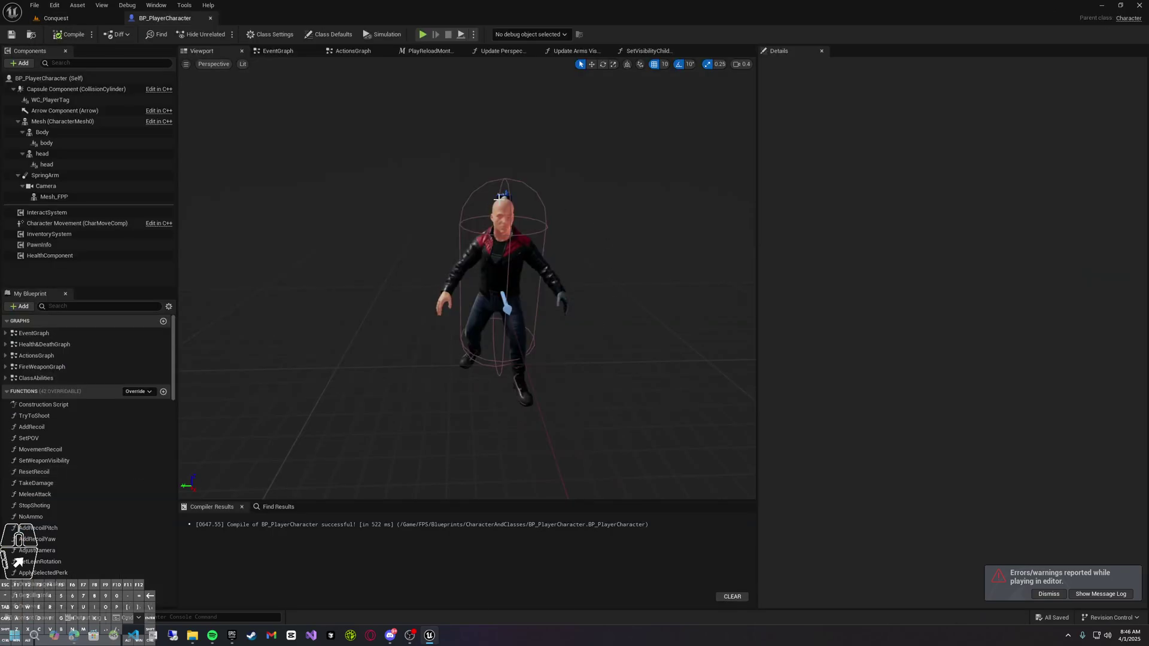
{"action": "left_click", "coordinate": [503, 198]}
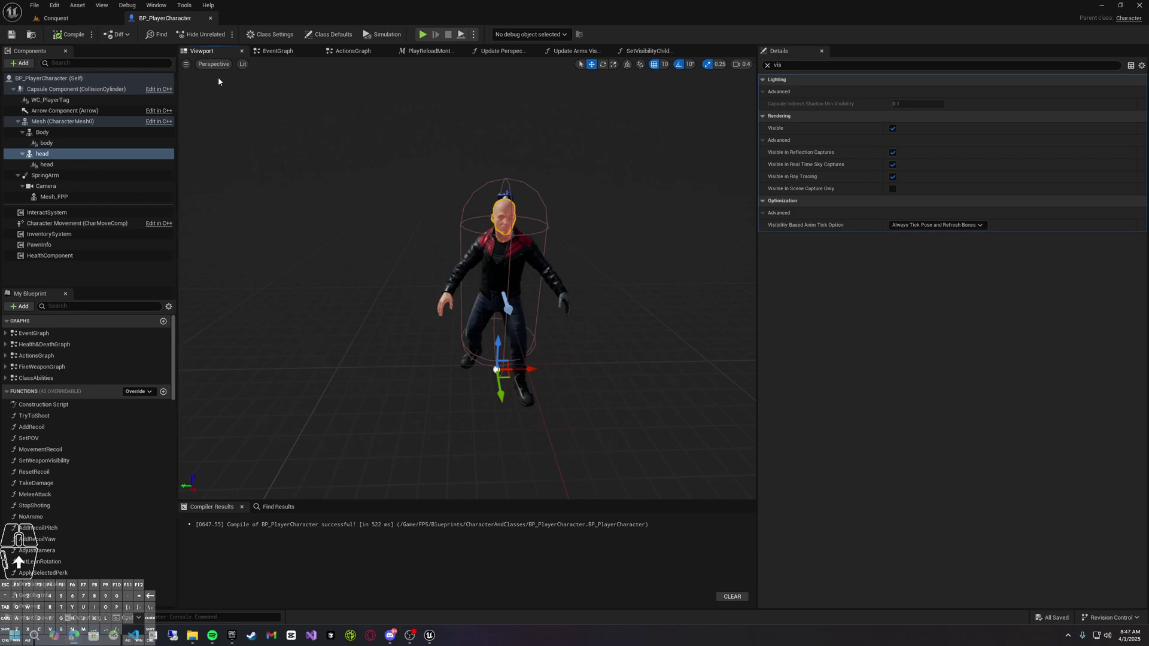
In the EventGraph, move Event BeginPlay and its Sequence node outside the BEGIN PLAY comment and add a third output to the Sequence
{"action": "left_click", "coordinate": [277, 51]}
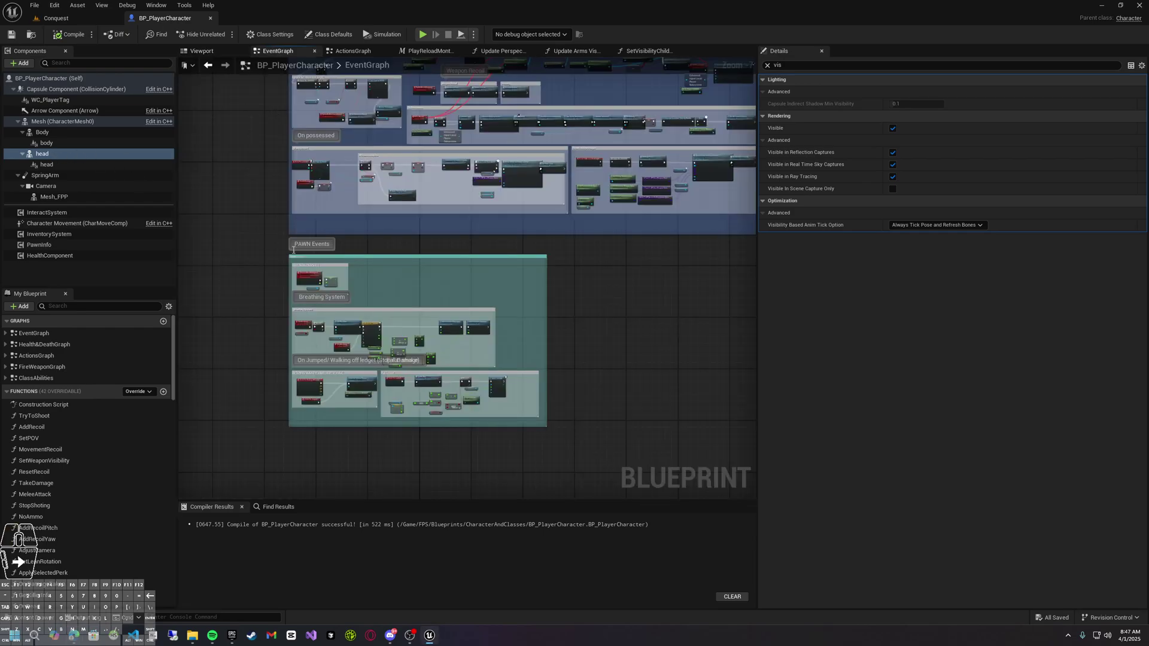
{"action": "scroll", "coordinate": [409, 252], "scroll_direction": "up", "scroll_amount": 10}
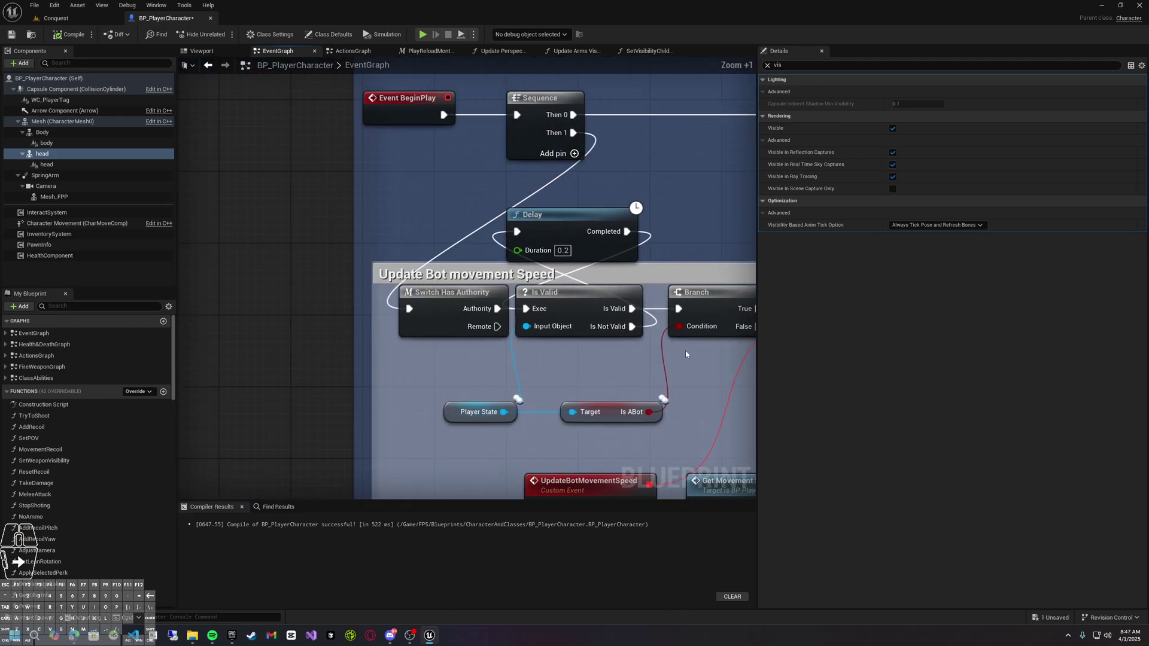
{"action": "left_click_drag", "start_coordinate": [494, 143], "coordinate": [206, 240]}
{"action": "right_click_drag", "start_coordinate": [224, 257], "coordinate": [499, 254]}
{"action": "left_click_drag", "start_coordinate": [501, 233], "coordinate": [440, 129]}
{"action": "left_click", "coordinate": [345, 233]}
{"action": "left_click", "coordinate": [370, 148]}
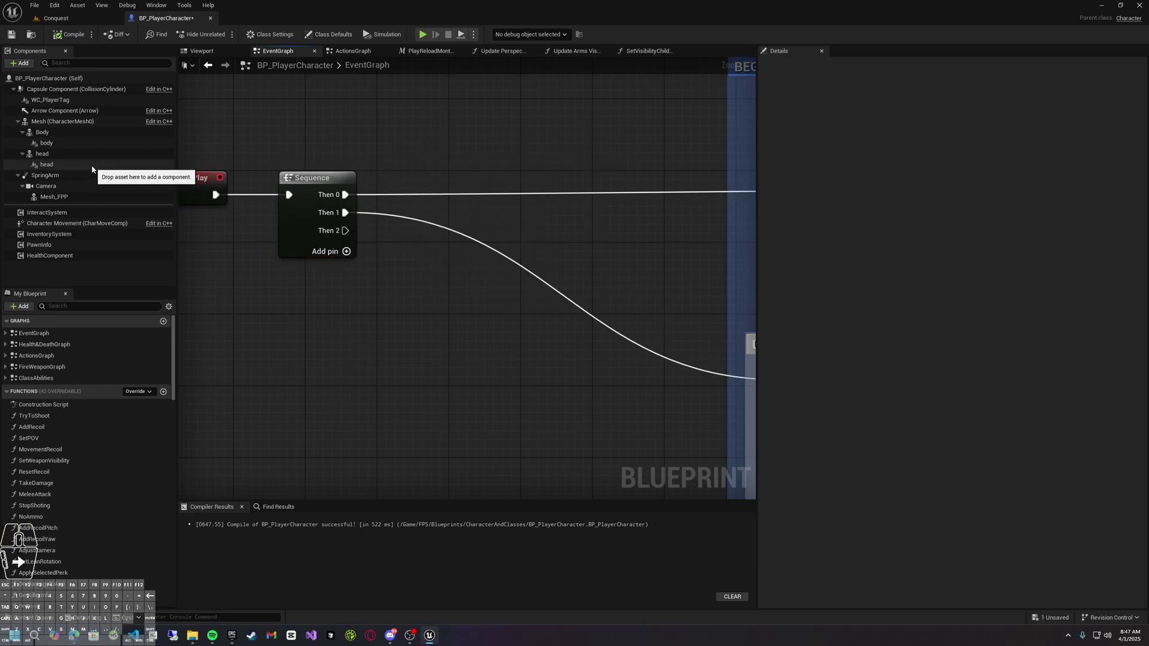
Add a reference to the customizable head component above the Sequence and attach an Update Skeletal Mesh Async call to it
{"action": "left_click_drag", "start_coordinate": [92, 166], "coordinate": [317, 123]}
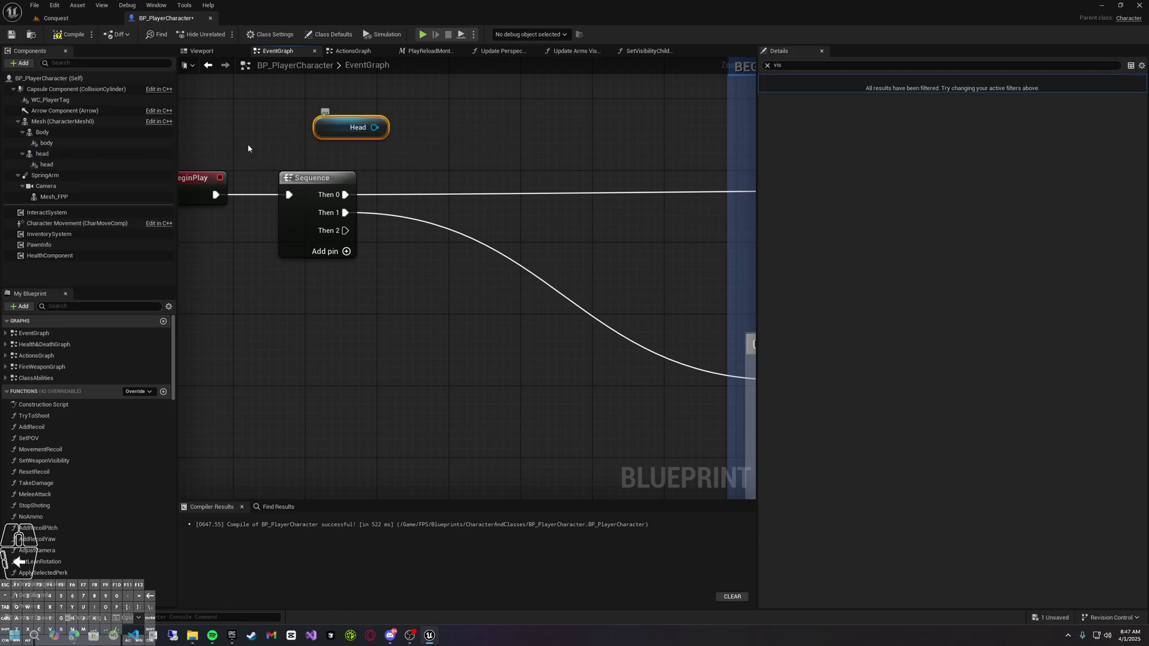
{"action": "left_click", "coordinate": [768, 66]}
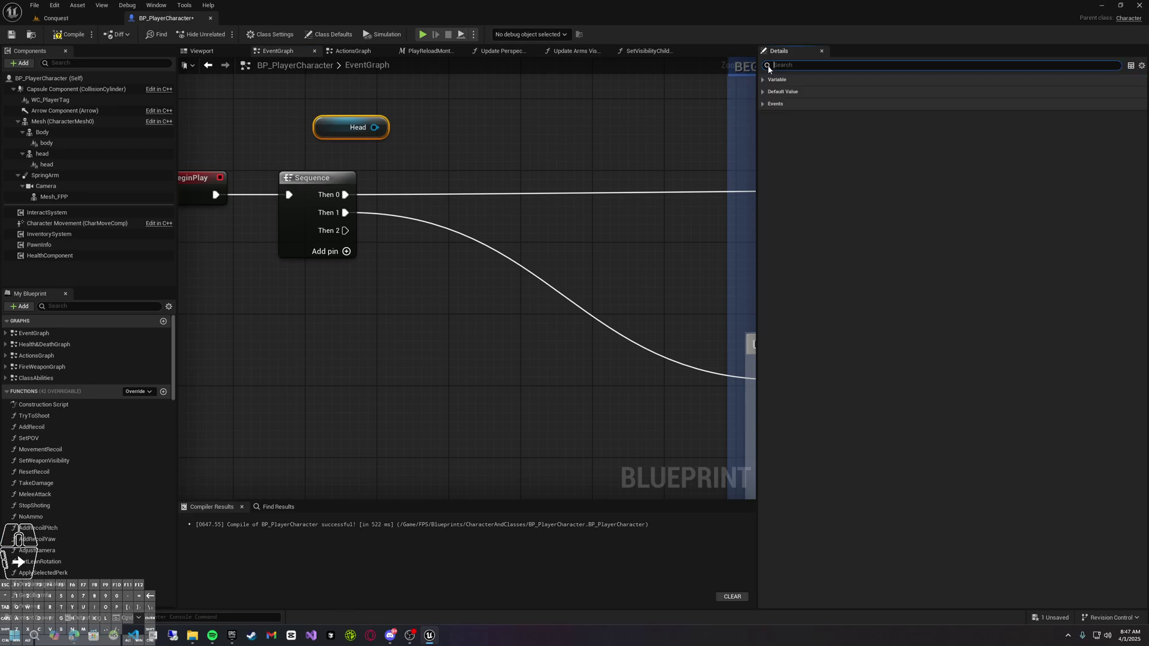
{"action": "left_click_drag", "start_coordinate": [377, 128], "coordinate": [459, 115]}
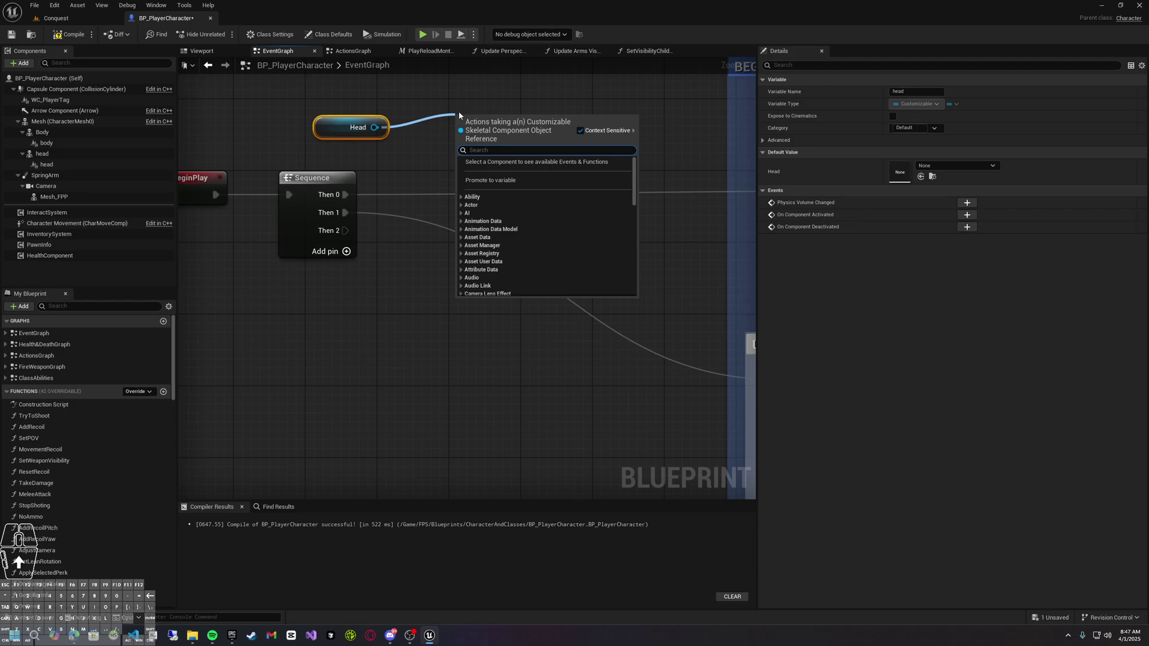
{"action": "type", "text": "upda"}
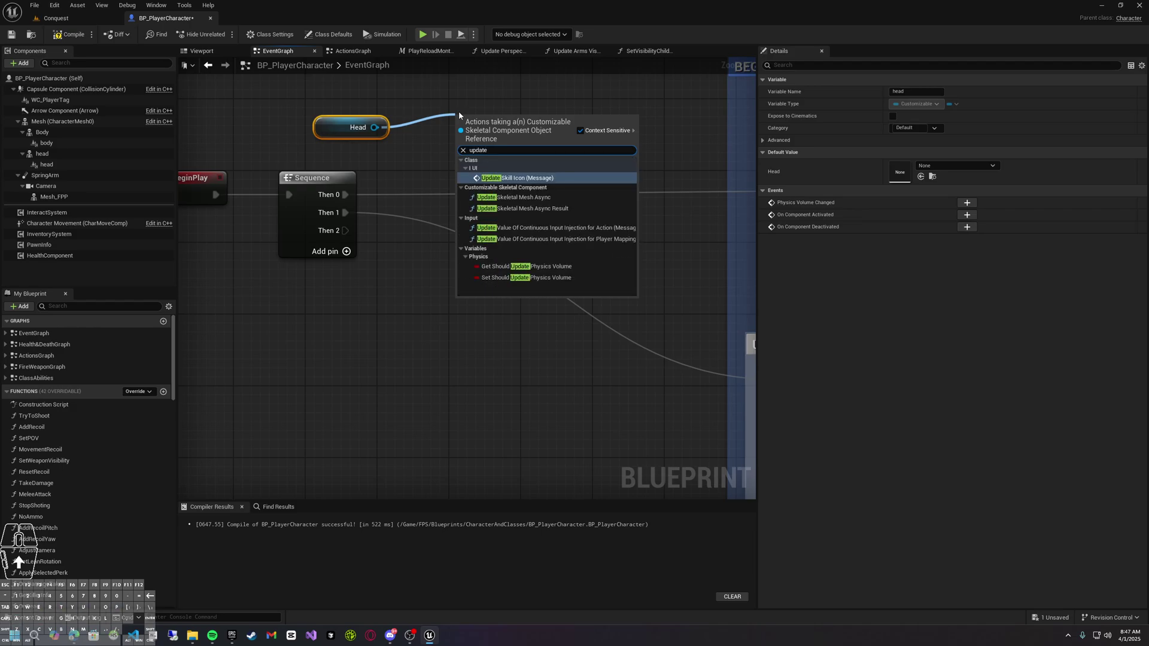
{"action": "type", "text": "te"}
{"action": "key", "text": "Down"}
{"action": "key", "text": "Down"}
{"action": "key", "text": "Down"}
{"action": "key", "text": "Up"}
{"action": "key", "text": "Up"}
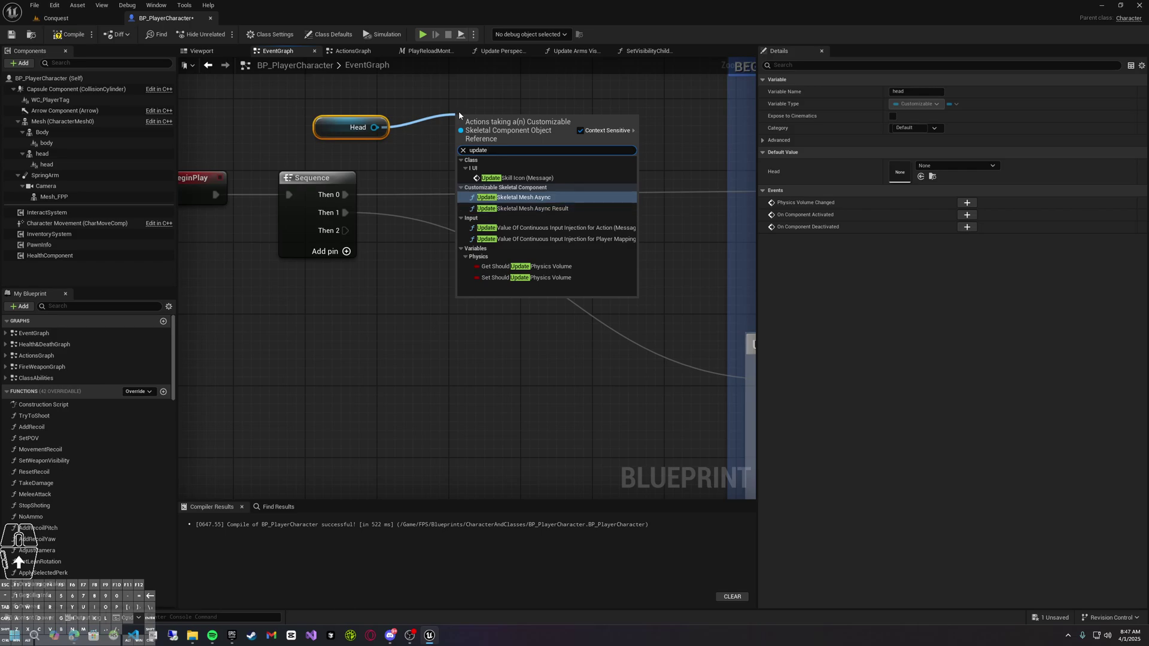
{"action": "key", "text": "Return"}
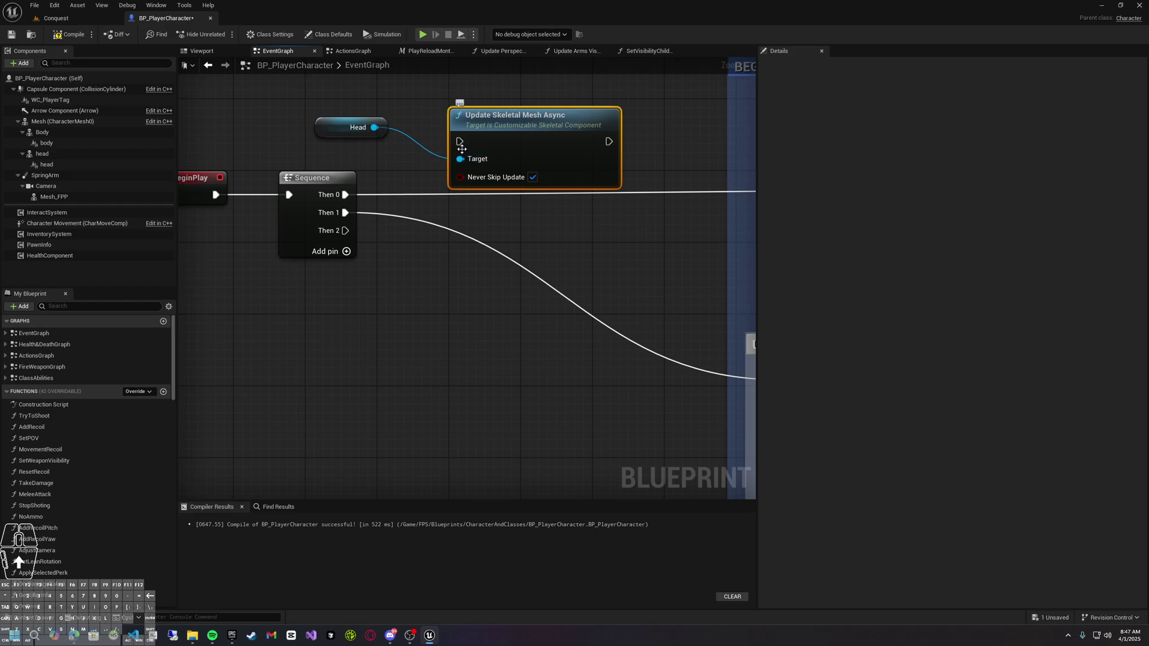
Connect the Sequence's Then 2 output to the Update Skeletal Mesh Async node and compile the blueprint with the character preview showing
{"action": "left_click_drag", "start_coordinate": [459, 142], "coordinate": [369, 235]}
{"action": "left_click", "coordinate": [333, 224]}
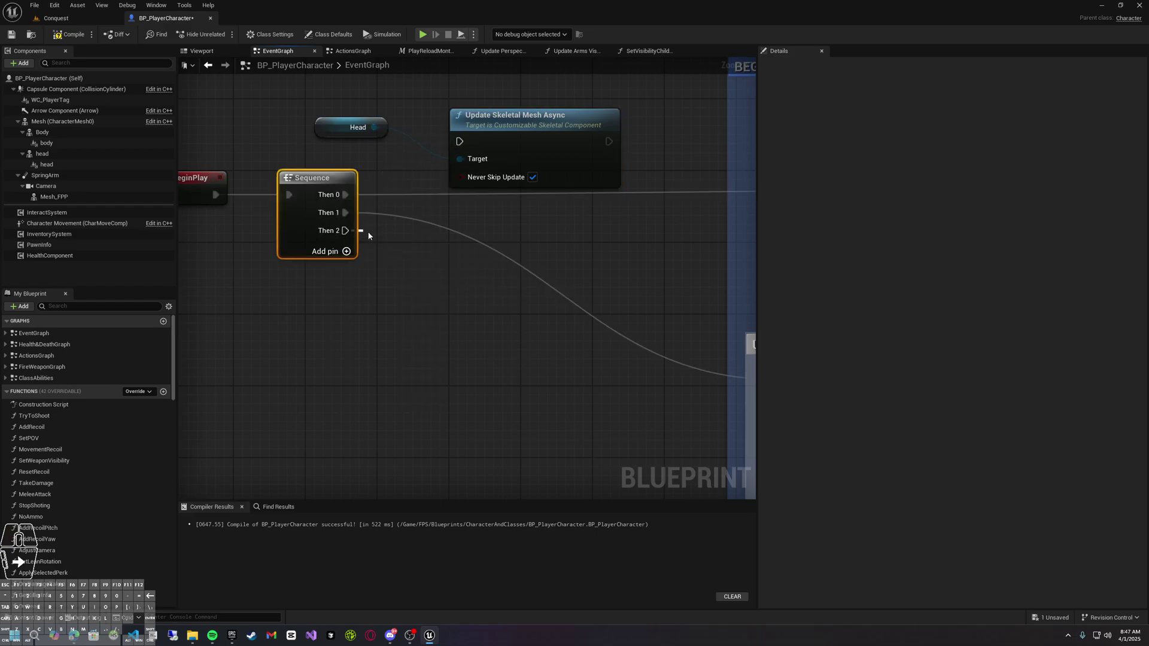
{"action": "left_click", "coordinate": [344, 232]}
{"action": "left_click_drag", "start_coordinate": [454, 160], "coordinate": [459, 141]}
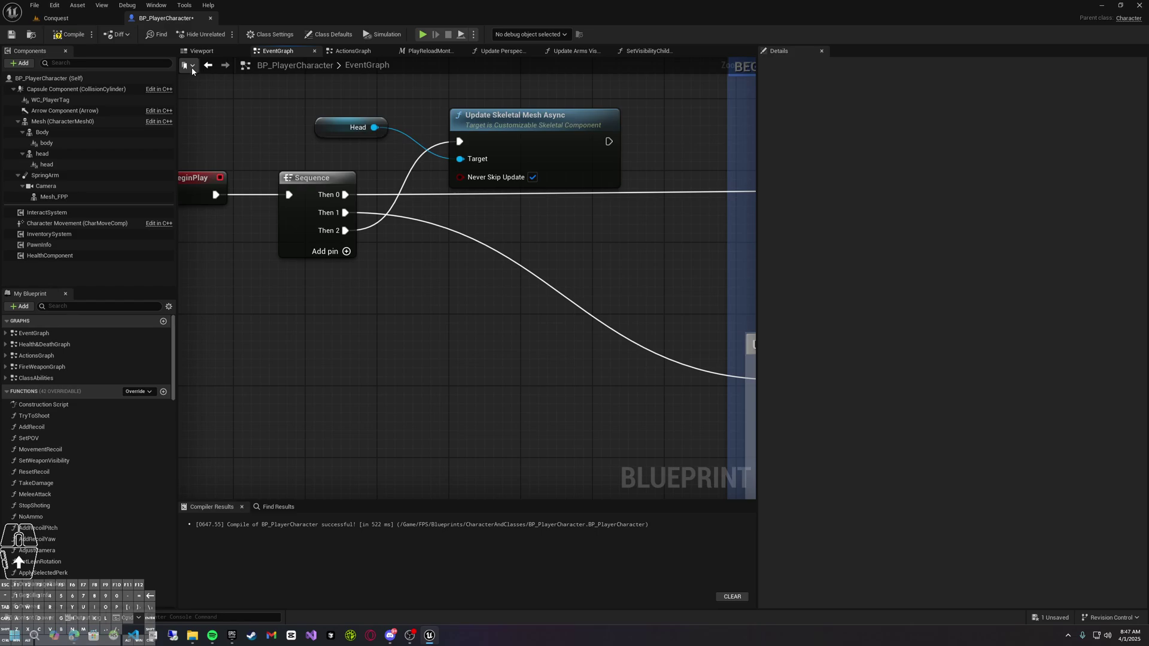
{"action": "left_click", "coordinate": [202, 51]}
{"action": "scroll", "coordinate": [464, 149], "scroll_direction": "up", "scroll_amount": 5}
{"action": "scroll", "coordinate": [465, 149], "scroll_direction": "down", "scroll_amount": 6}
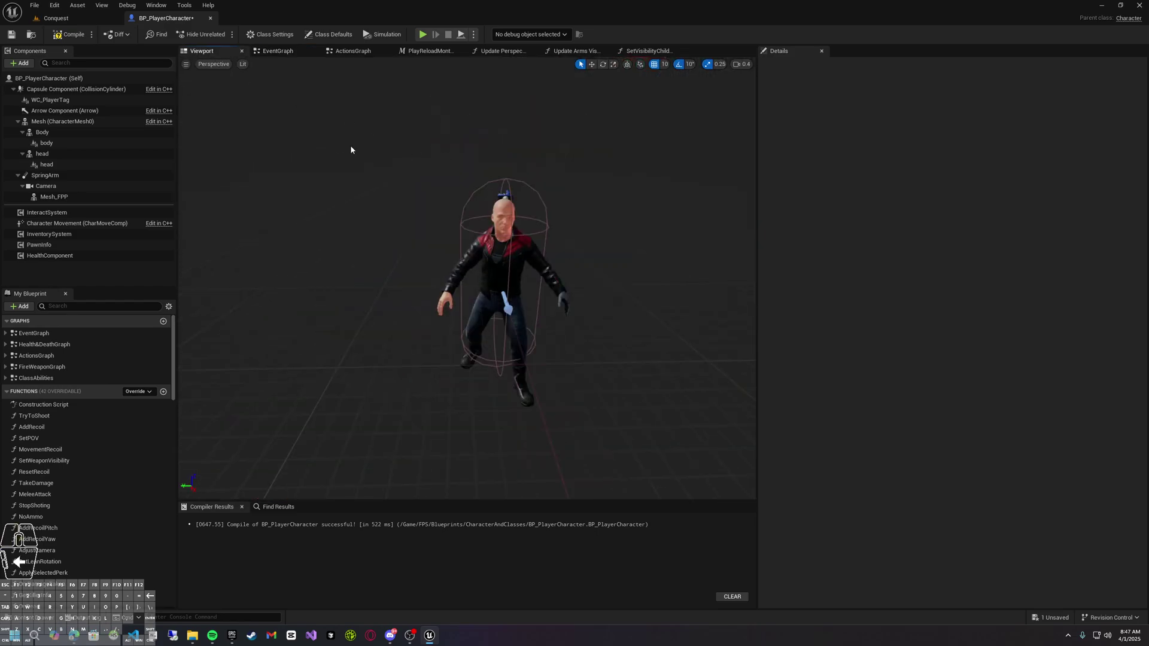
{"action": "left_click", "coordinate": [75, 35]}
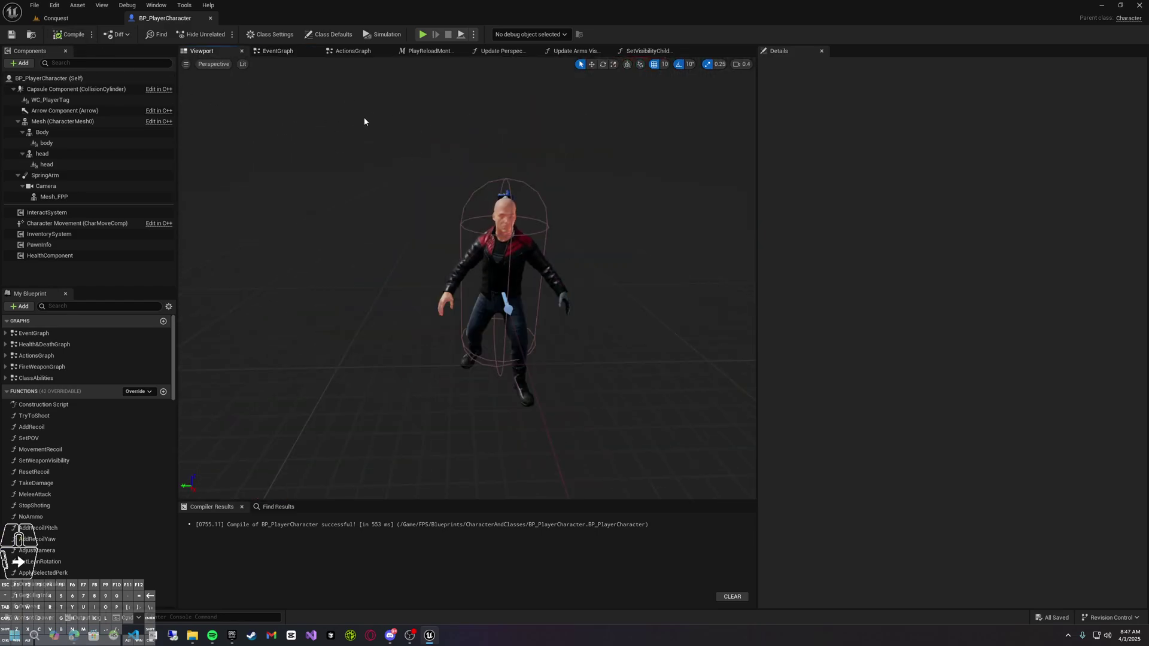
Play-test the level by deploying the character in third-person view to check its head, and stop the session
{"action": "left_click", "coordinate": [422, 34]}
{"action": "left_click", "coordinate": [711, 467]}
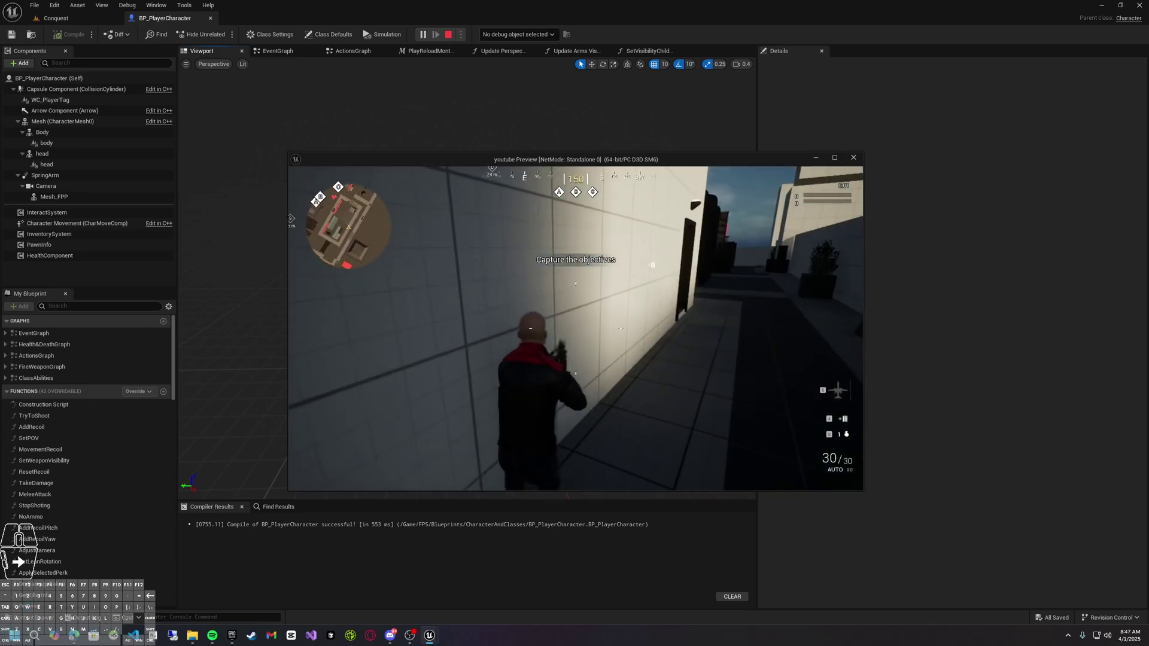
{"action": "key", "text": "Escape"}
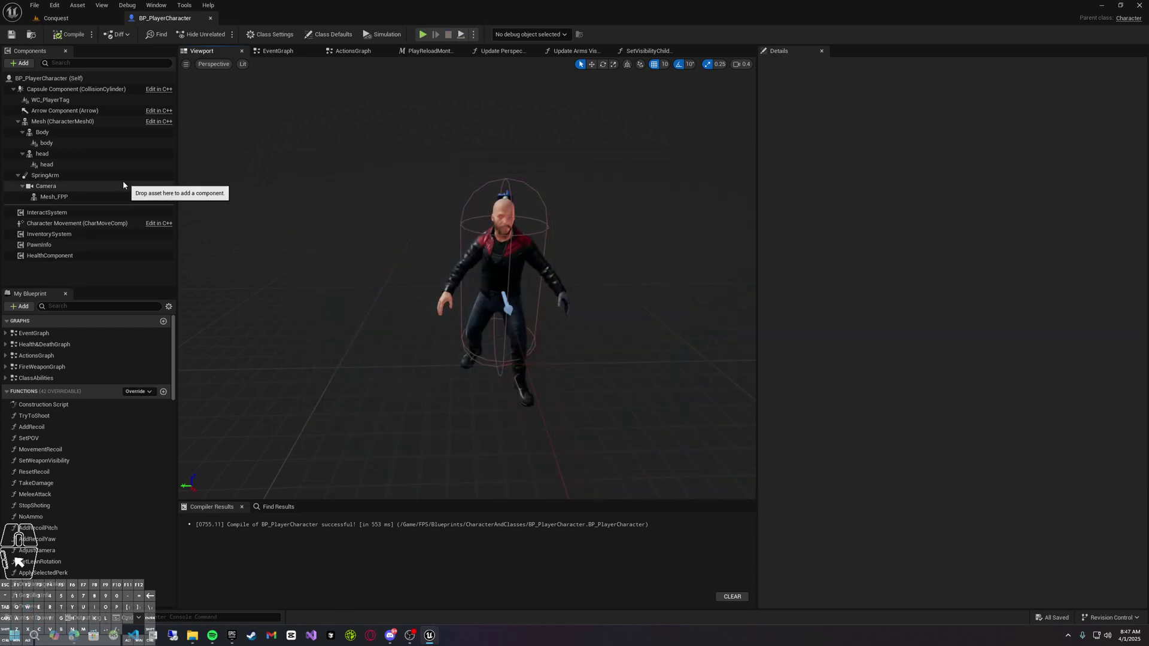
Set the Component Index of the customizable head component to 0 and back to -1
{"action": "left_click", "coordinate": [96, 164]}
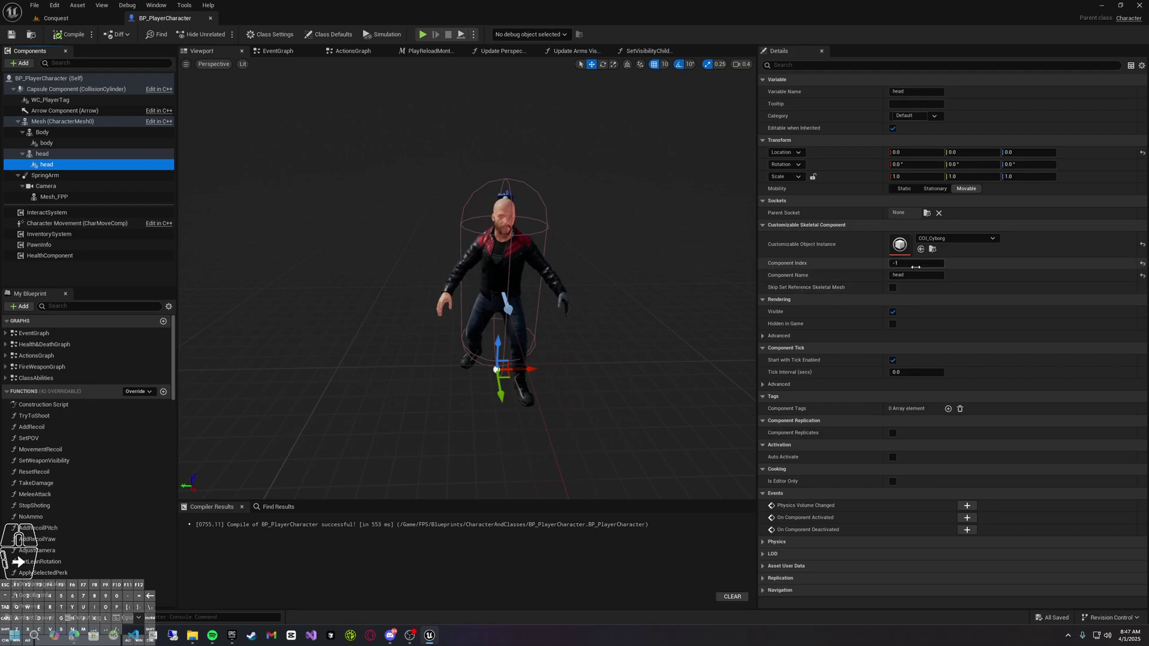
{"action": "left_click", "coordinate": [916, 264]}
{"action": "type", "text": "0"}
{"action": "key", "text": "Return"}
{"action": "type", "text": "-"}
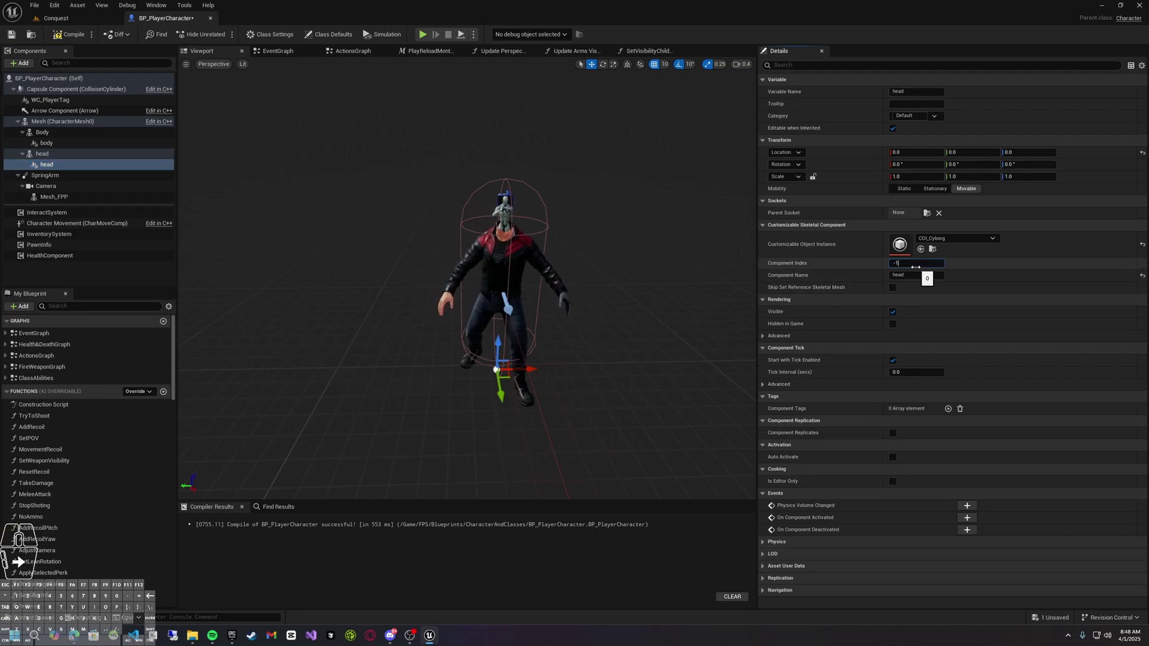
{"action": "key", "text": "Return"}
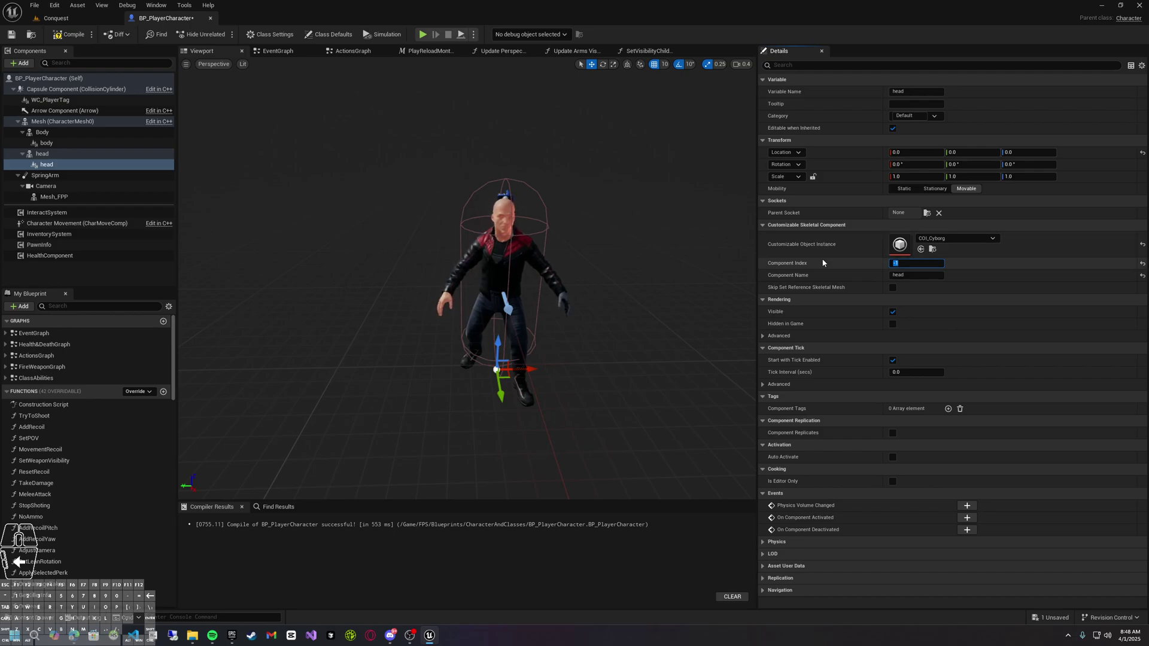
Inspect the character's head from the side in the preview, and compile and save BP_PlayerCharacter
{"action": "right_click_drag", "start_coordinate": [294, 202], "coordinate": [271, 221]}
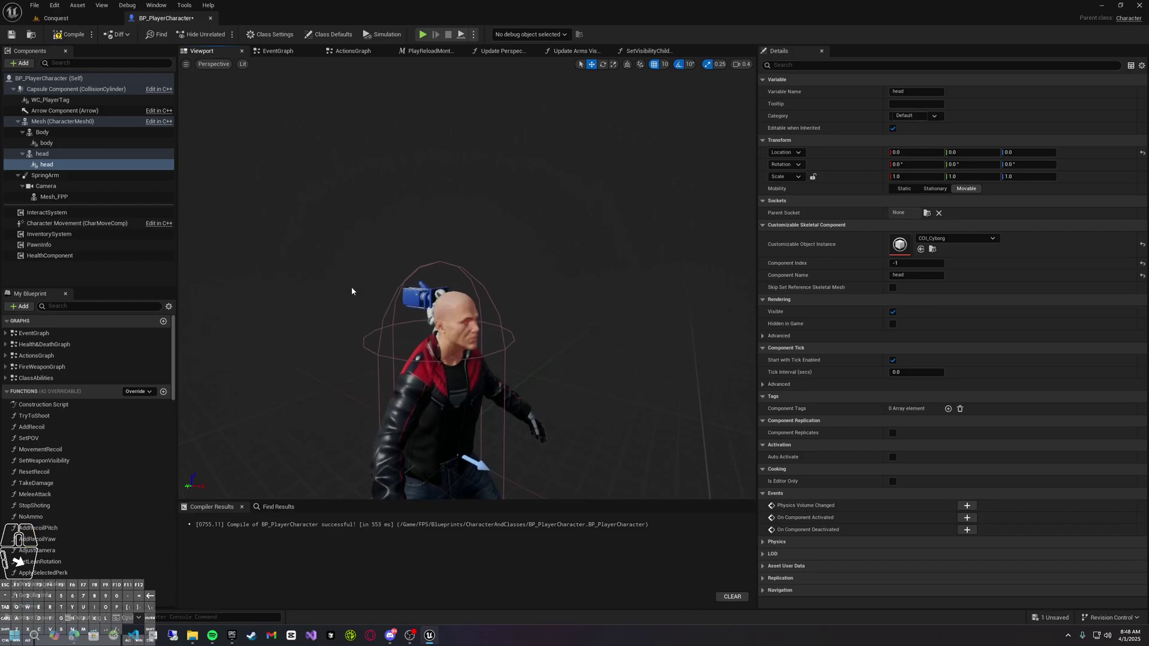
{"action": "key", "text": "w"}
{"action": "right_click_drag", "start_coordinate": [347, 264], "coordinate": [346, 265]}
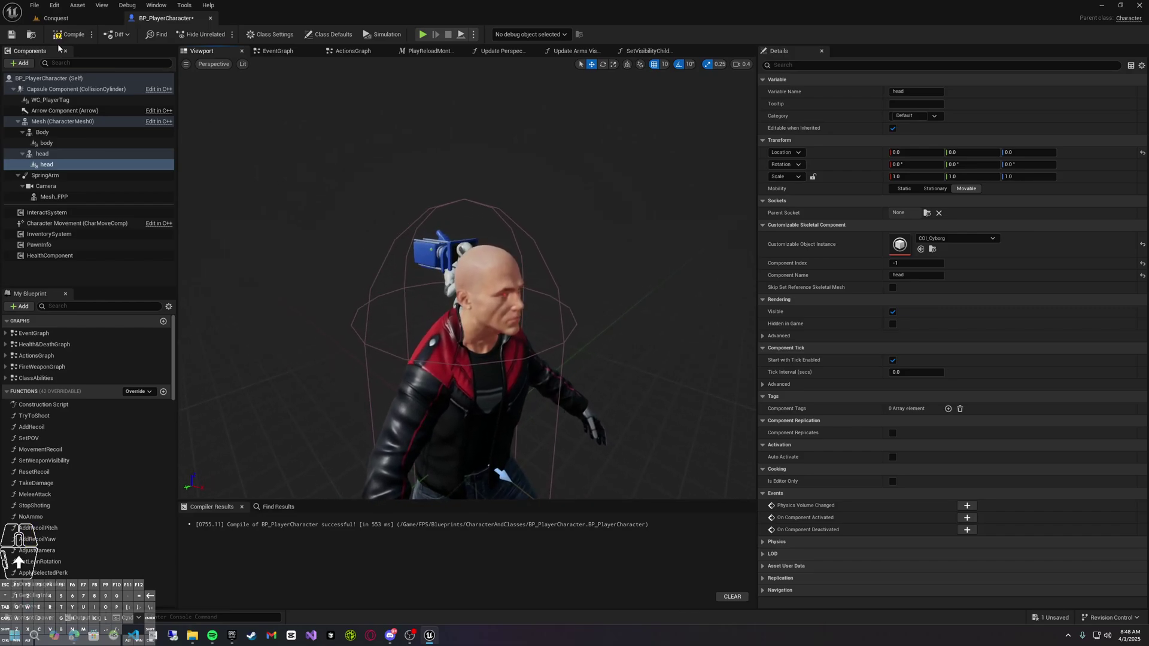
{"action": "key", "text": "ctrl+s"}
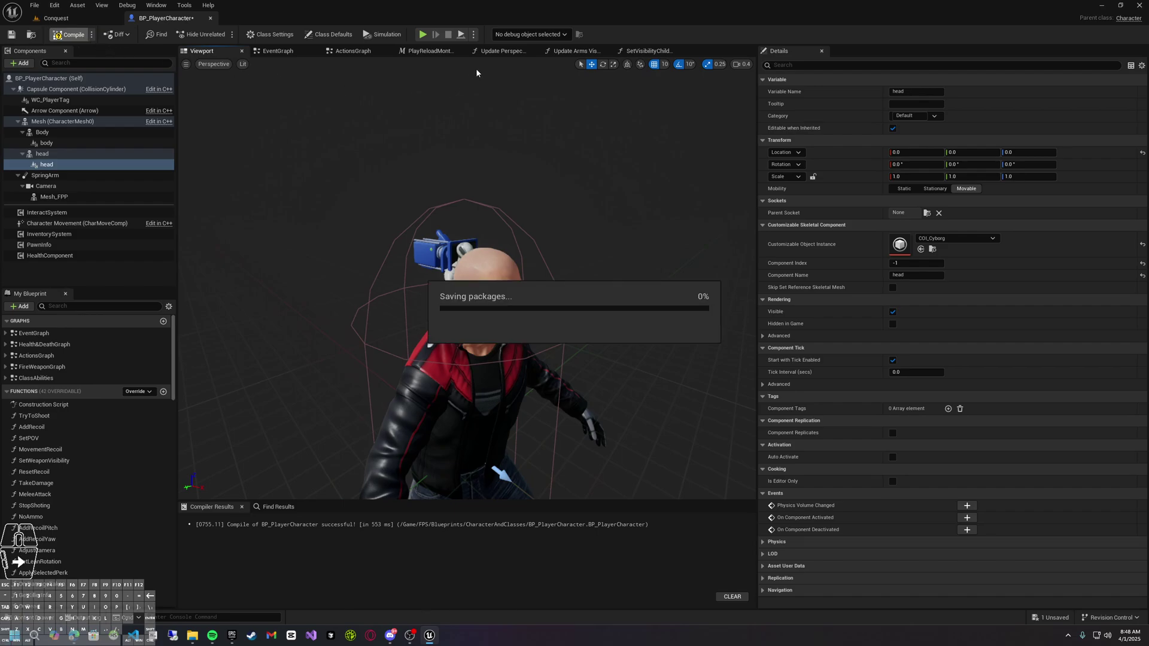
Check the head update nodes in the EventGraph, play-test by deploying as Assault, and stop the session
{"action": "left_click", "coordinate": [278, 50]}
{"action": "right_click_drag", "start_coordinate": [480, 262], "coordinate": [474, 276]}
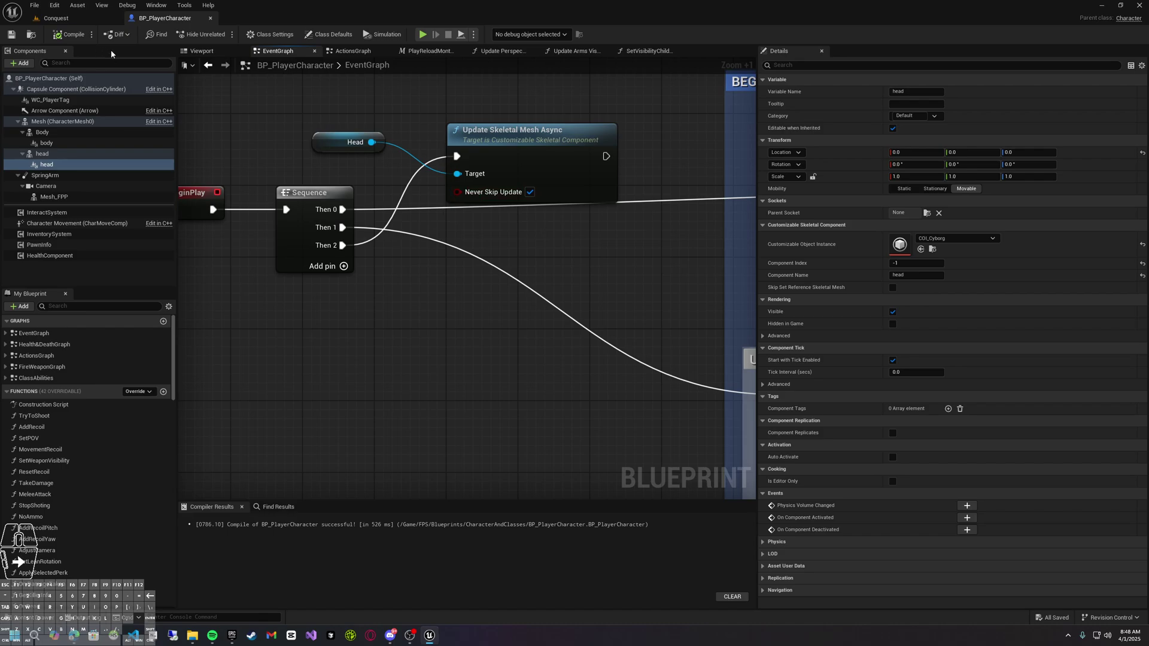
{"action": "left_click", "coordinate": [422, 35]}
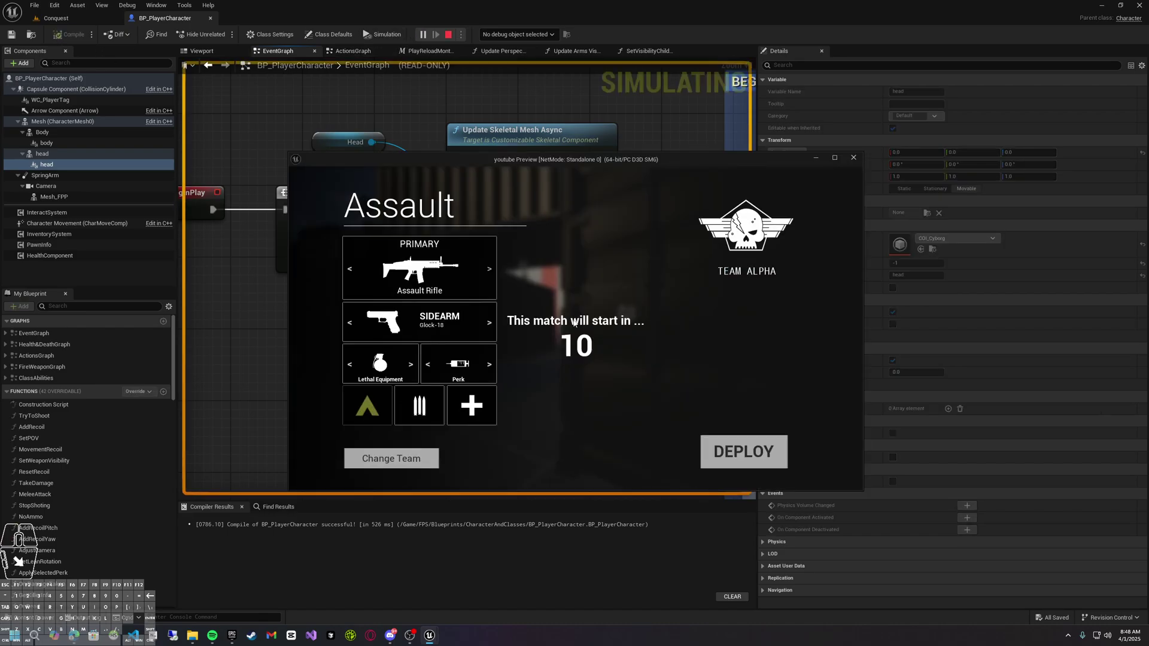
{"action": "left_click", "coordinate": [744, 451]}
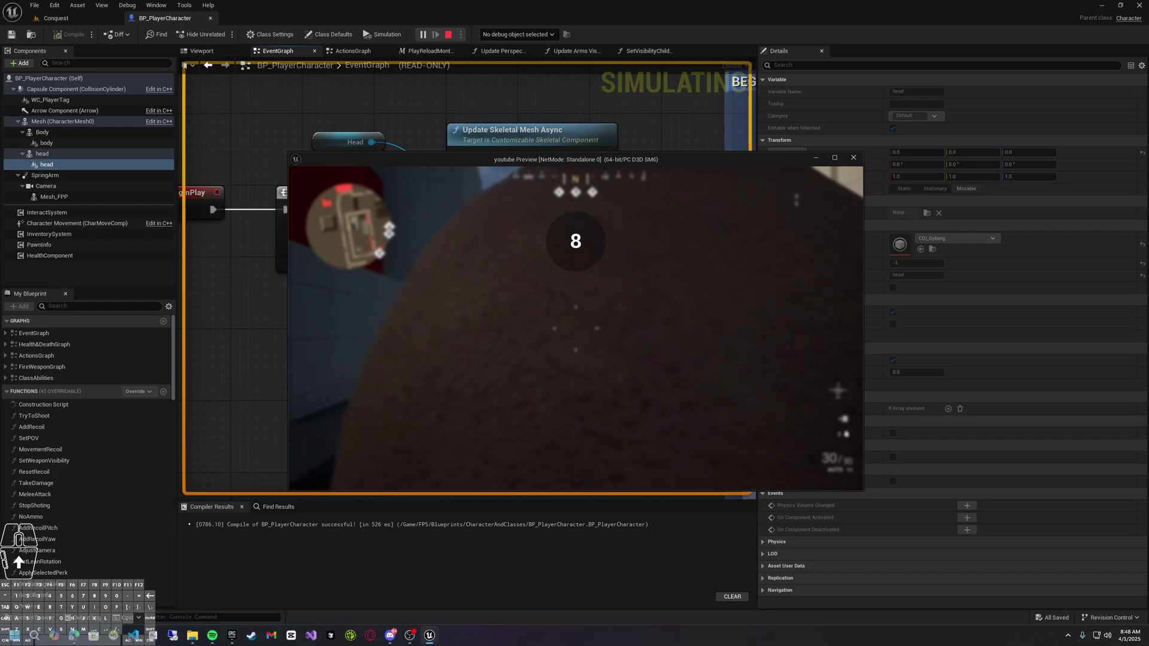
{"action": "key", "text": "Escape"}
Review the BeginPlay nodes in the EventGraph and examine the character's face up close in the blueprint preview
{"action": "right_click_drag", "start_coordinate": [541, 329], "coordinate": [572, 306]}
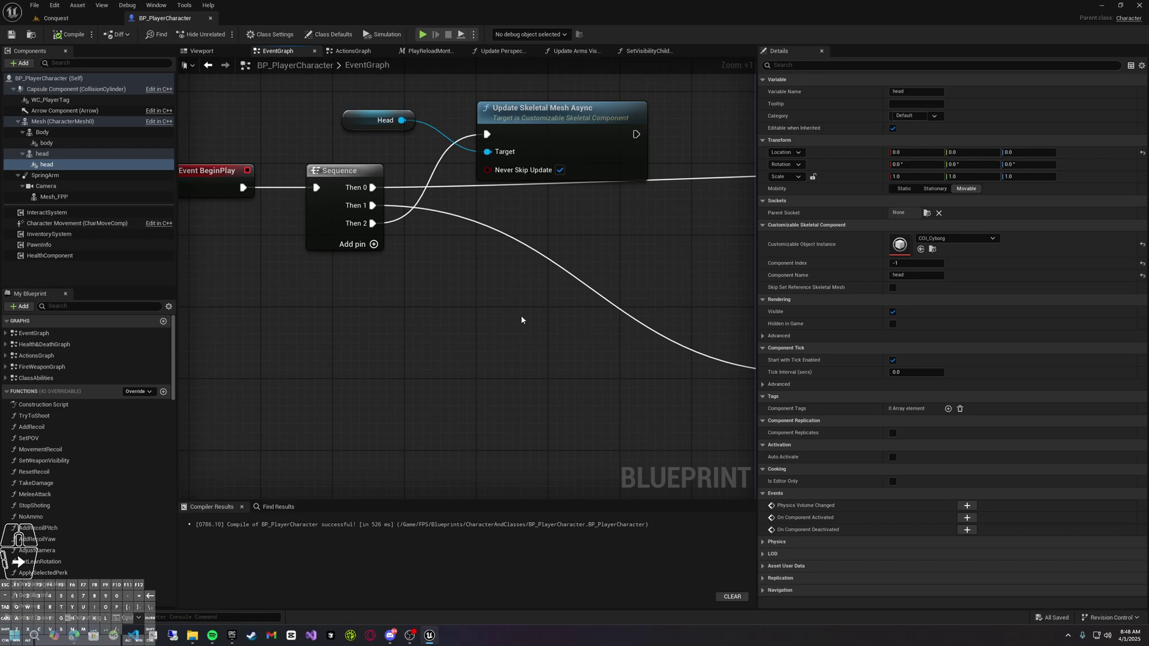
{"action": "scroll", "coordinate": [432, 299], "scroll_direction": "down", "scroll_amount": 3}
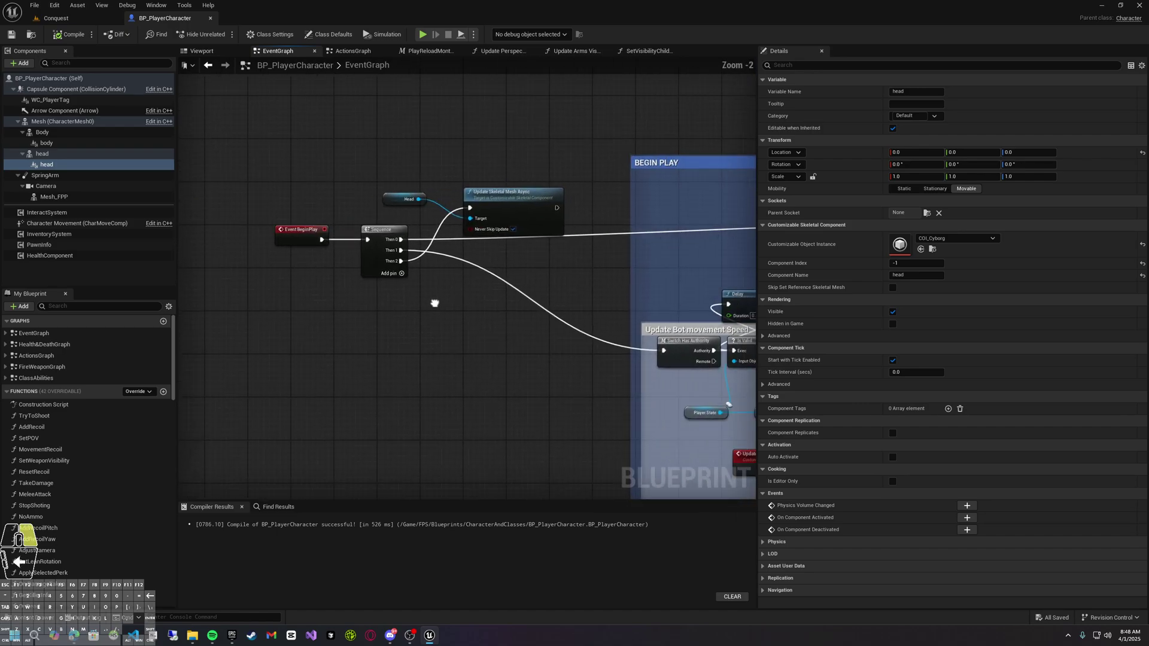
{"action": "right_click_drag", "start_coordinate": [436, 303], "coordinate": [267, 285]}
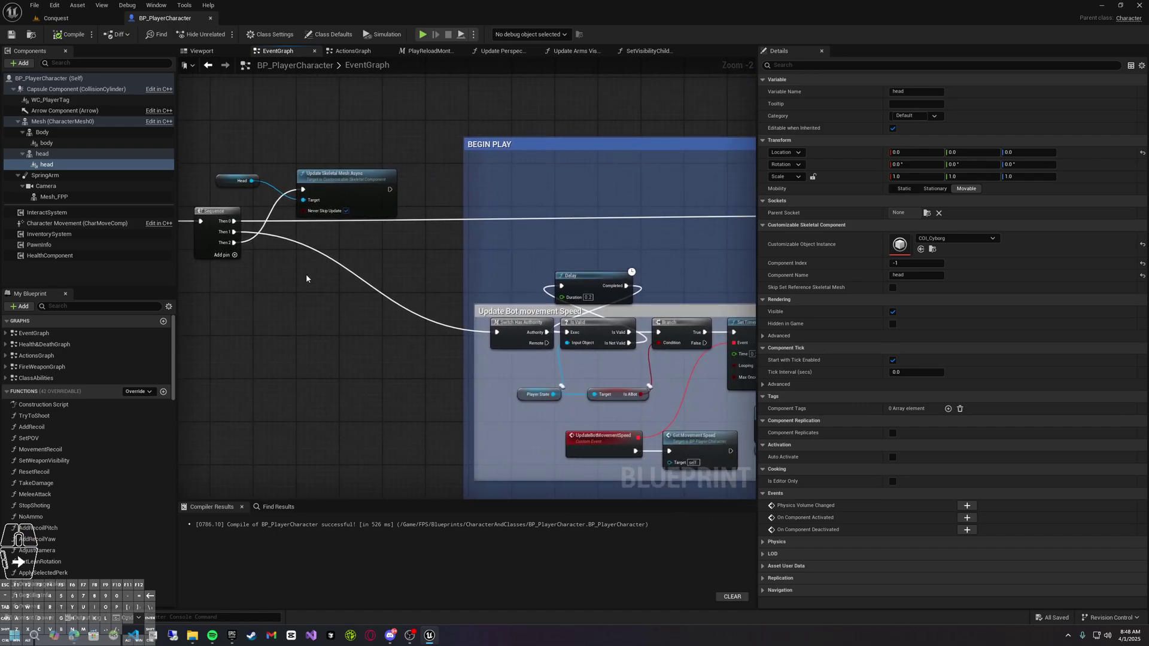
{"action": "left_click", "coordinate": [202, 51]}
{"action": "left_click_drag", "start_coordinate": [428, 282], "coordinate": [328, 318]}
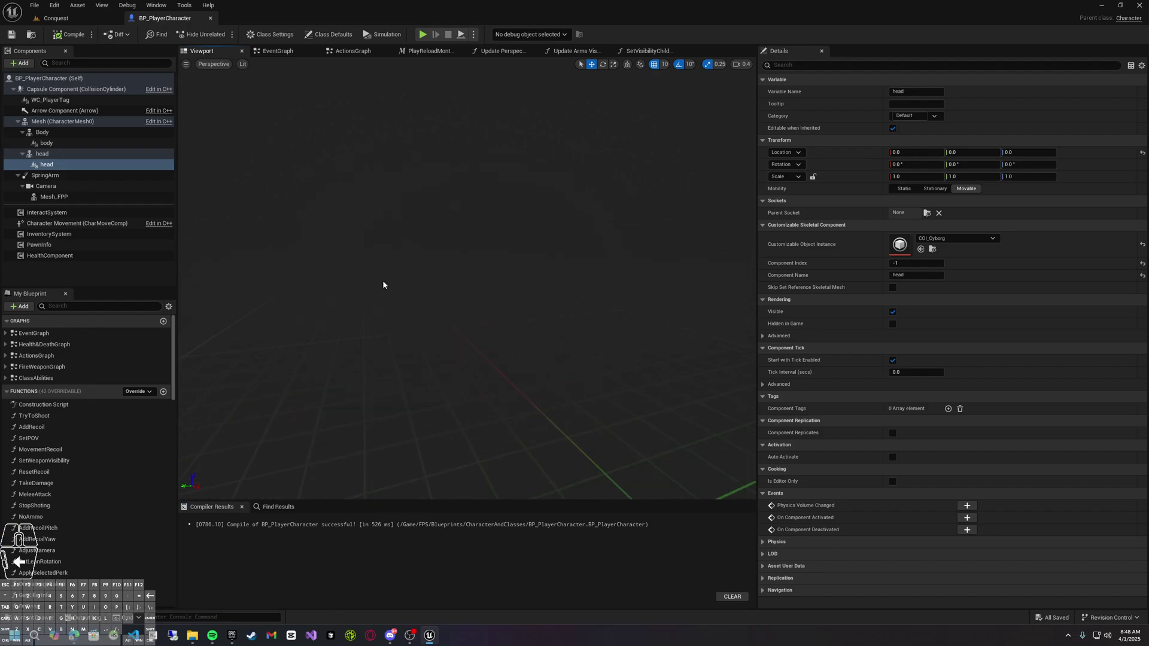
{"action": "right_click_drag", "start_coordinate": [385, 286], "coordinate": [479, 322]}
{"action": "key", "text": "w"}
{"action": "key", "text": "a"}
{"action": "key", "text": "s"}
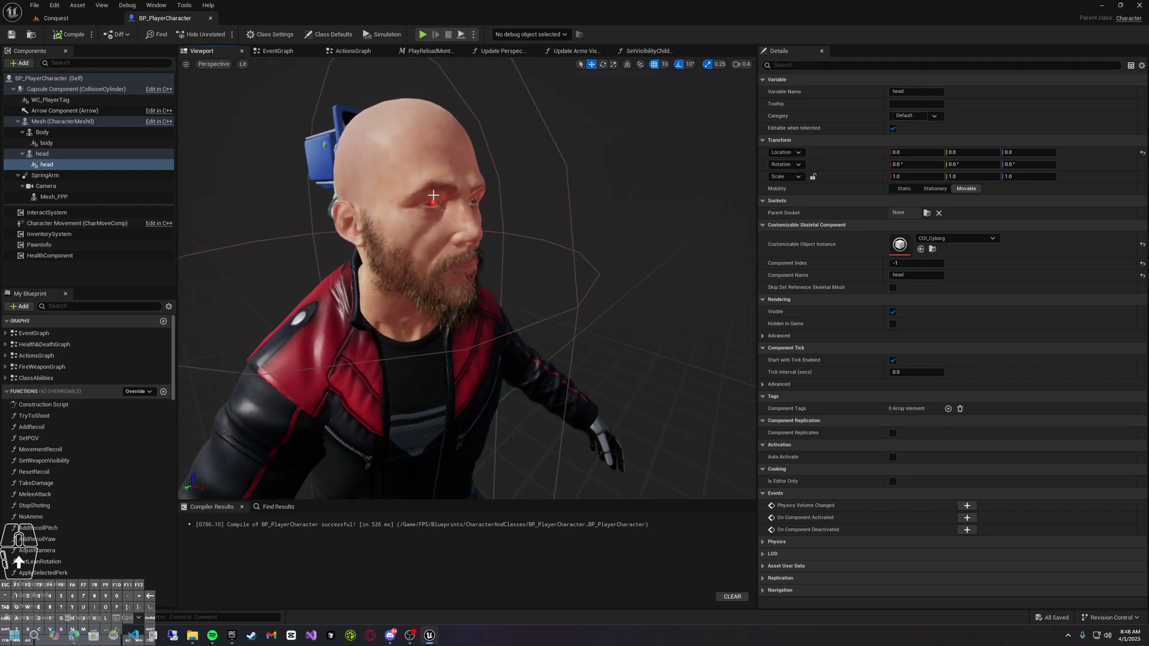
Open the Lobby level from the project's Content/Lobby folder
{"action": "left_click", "coordinate": [56, 18]}
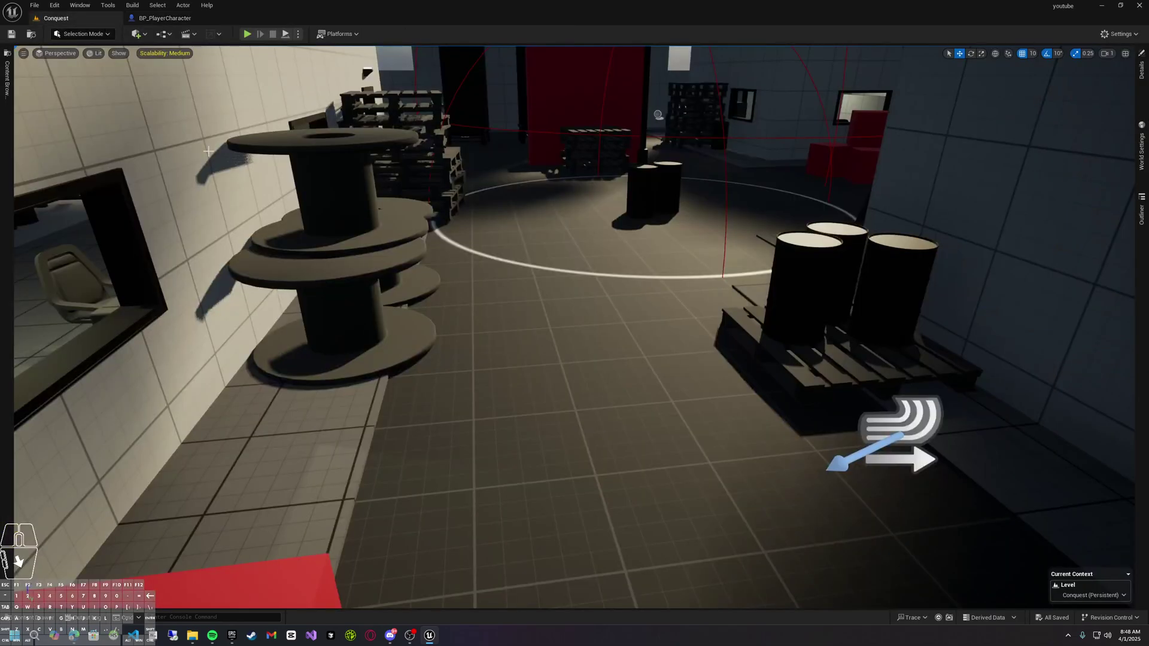
{"action": "key", "text": "ctrl+space"}
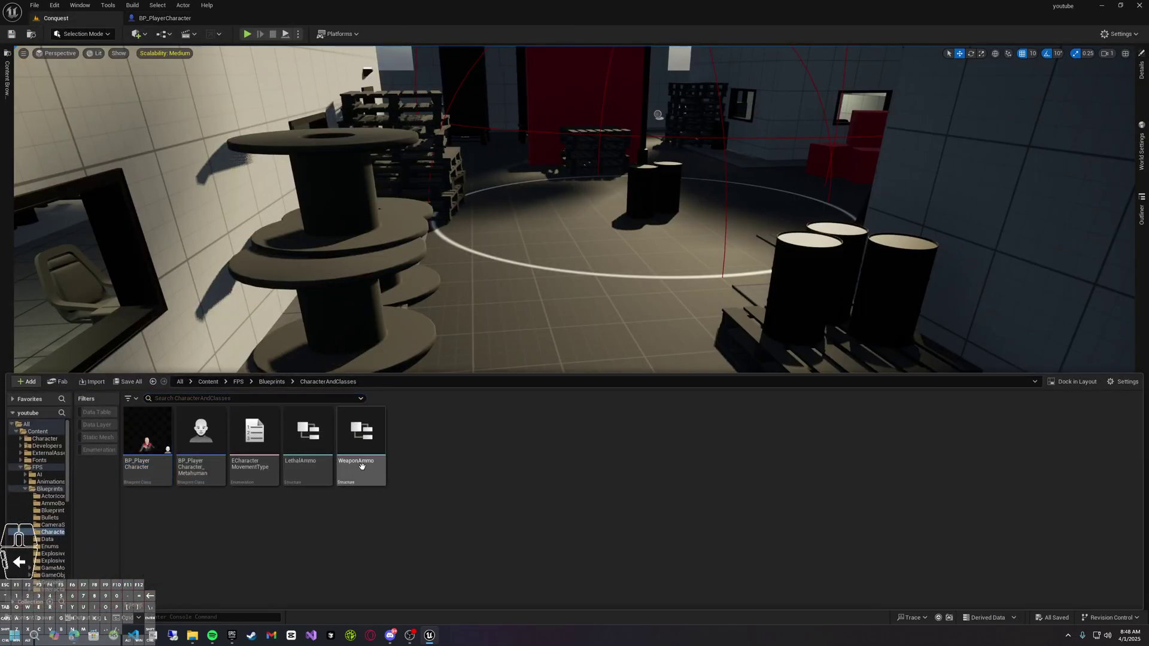
{"action": "left_click", "coordinate": [238, 382]}
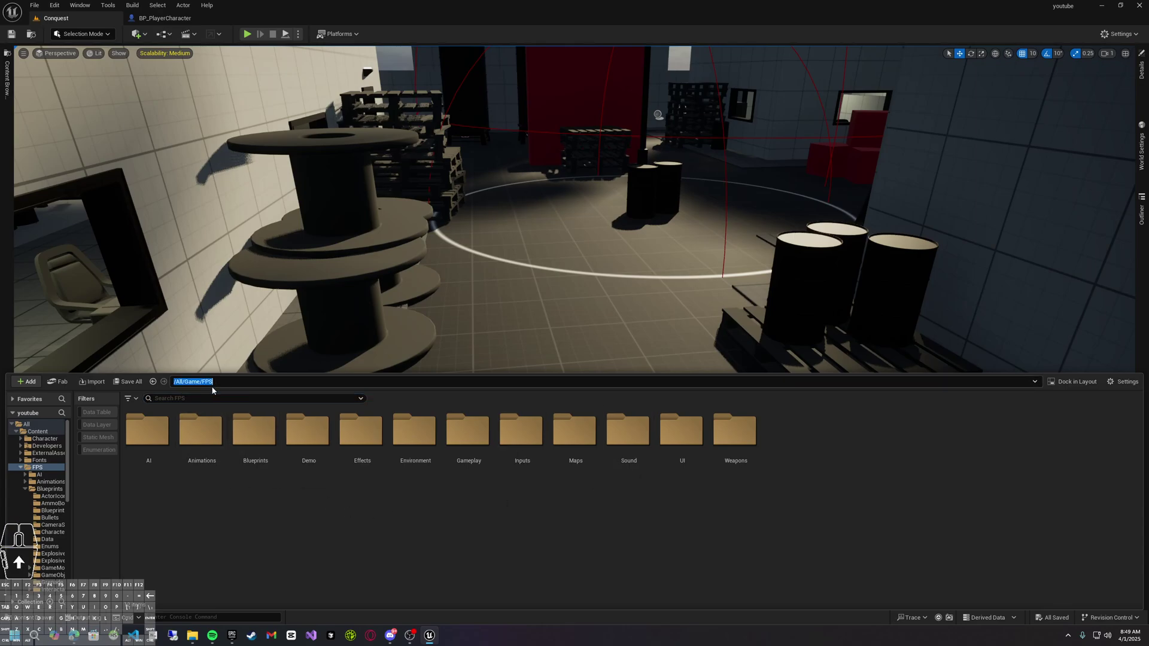
{"action": "left_click", "coordinate": [208, 382]}
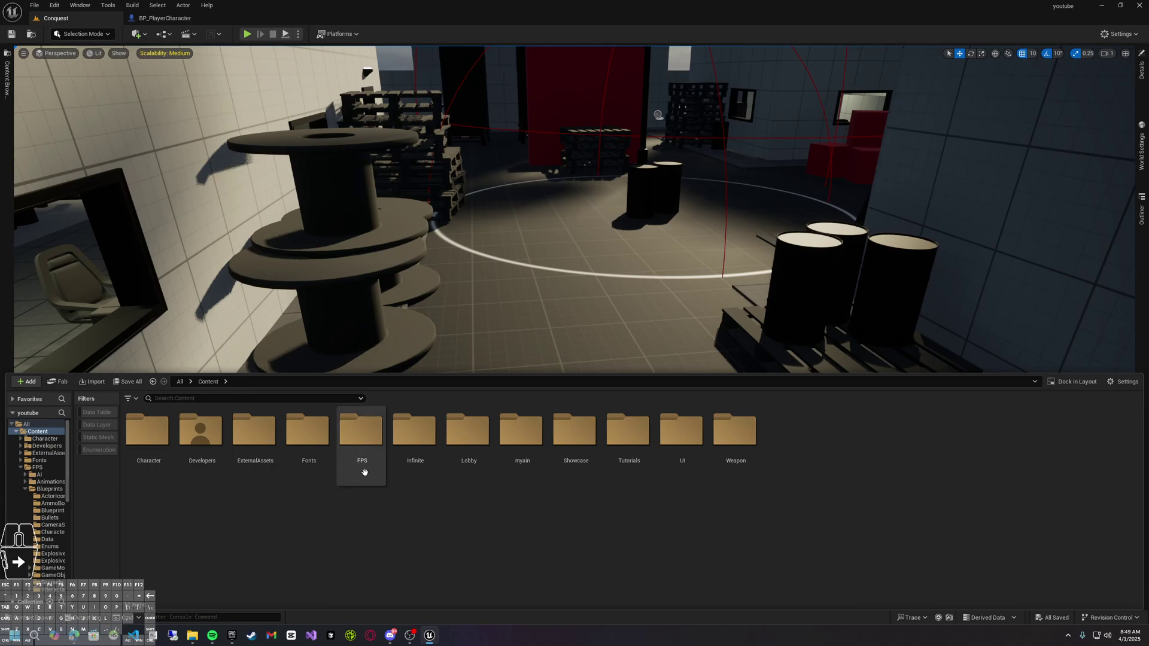
{"action": "double_click", "coordinate": [479, 477]}
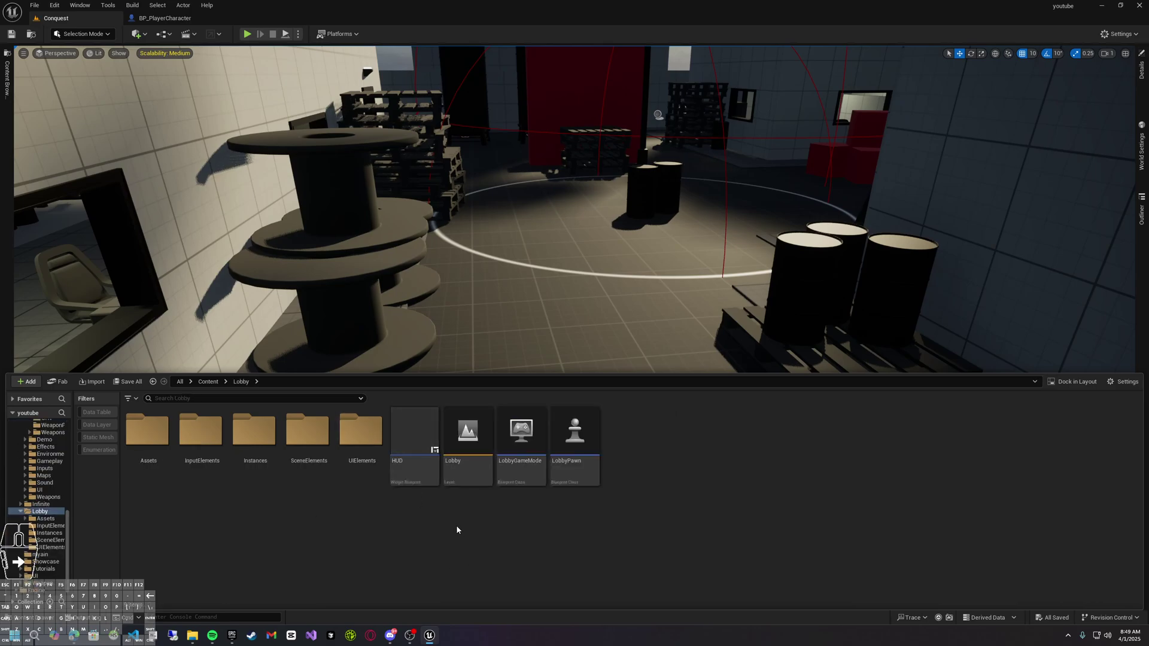
{"action": "left_click", "coordinate": [460, 477]}
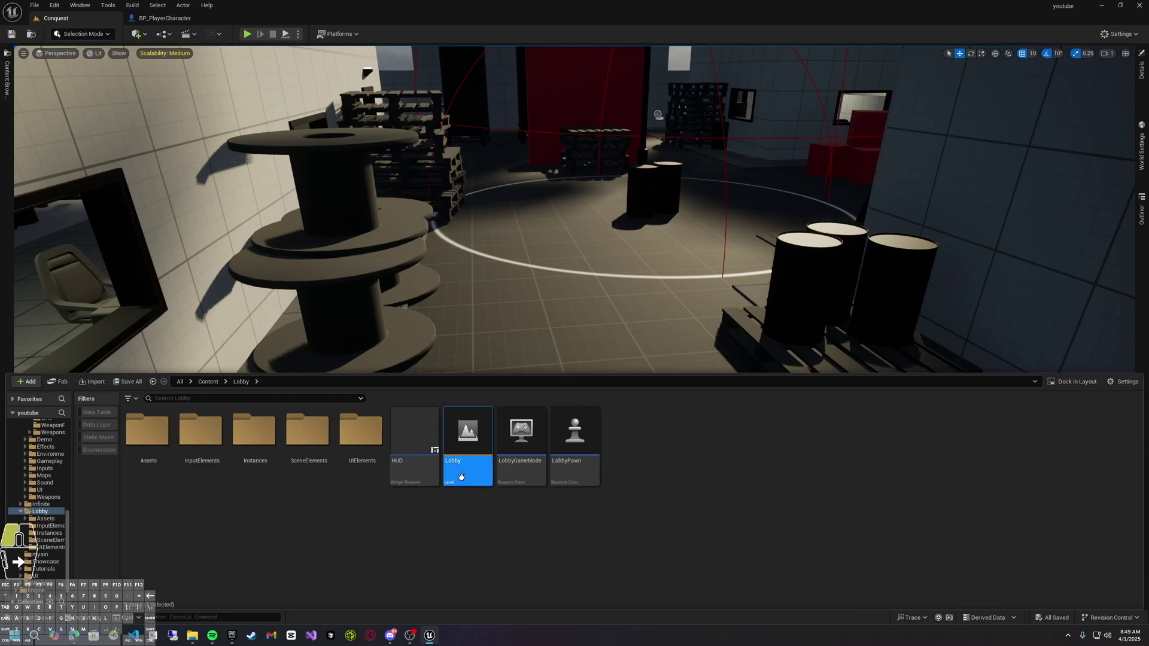
{"action": "double_click", "coordinate": [460, 477]}
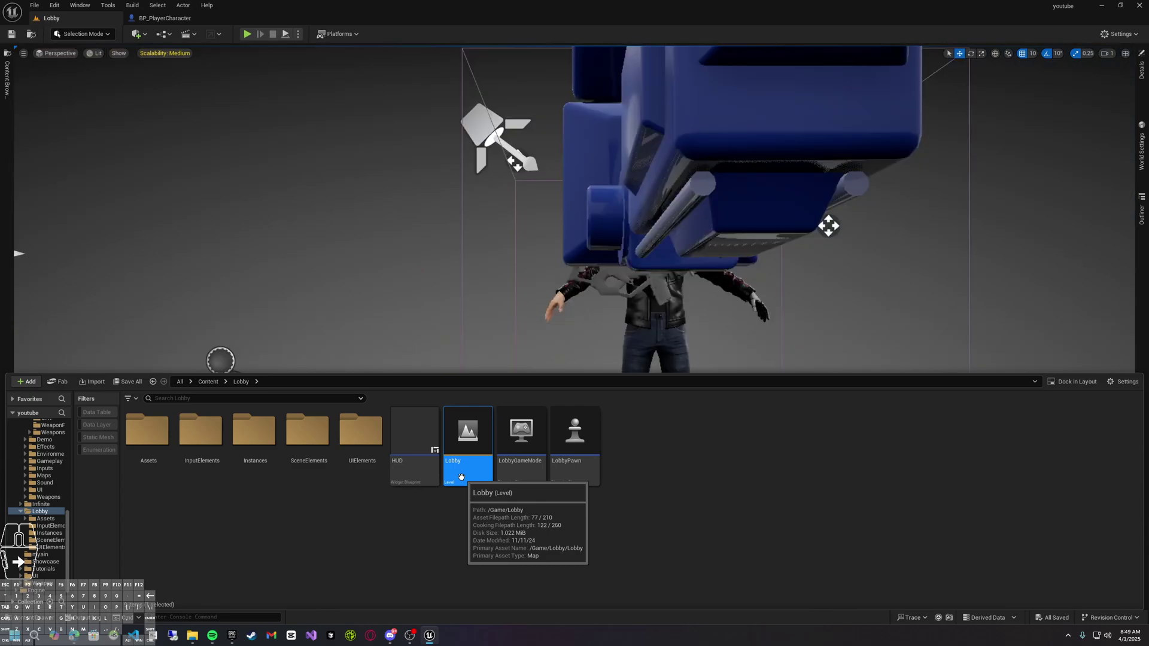
Look over the Lobby scene with its character and open the BasicMenu widget from the Lobby/UIElements folder
{"action": "key", "text": "ctrl+space"}
{"action": "key", "text": "s"}
{"action": "right_click_drag", "start_coordinate": [485, 465], "coordinate": [479, 501]}
{"action": "key", "text": "ctrl+space"}
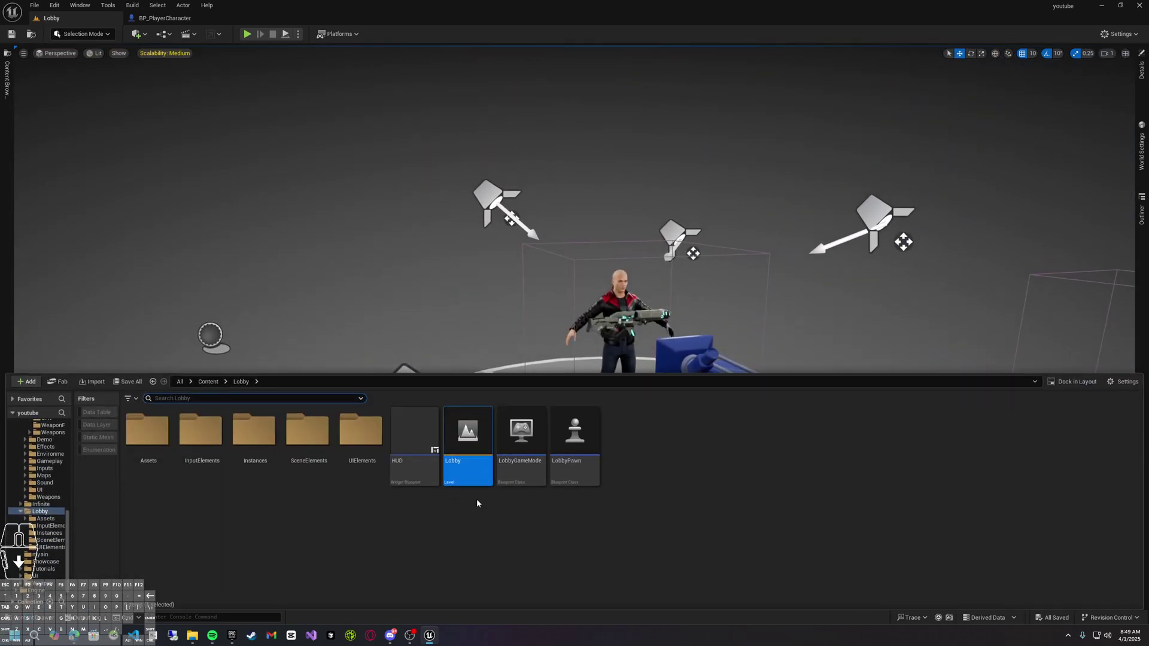
{"action": "left_click", "coordinate": [360, 488]}
{"action": "double_click", "coordinate": [355, 481]}
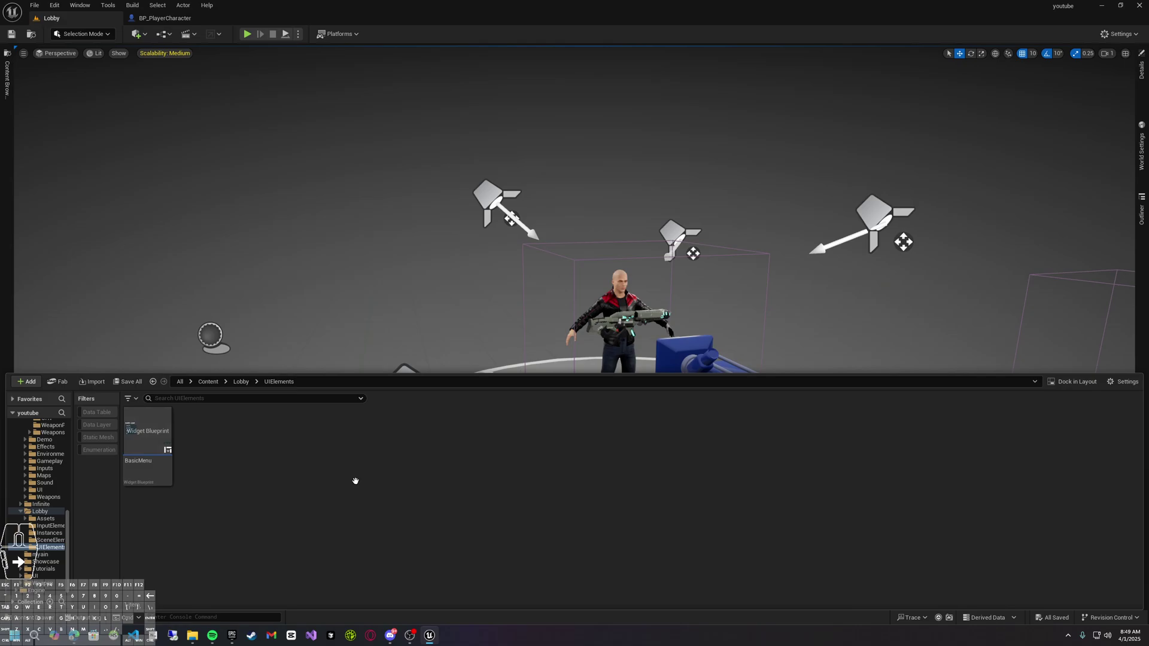
{"action": "double_click", "coordinate": [169, 482]}
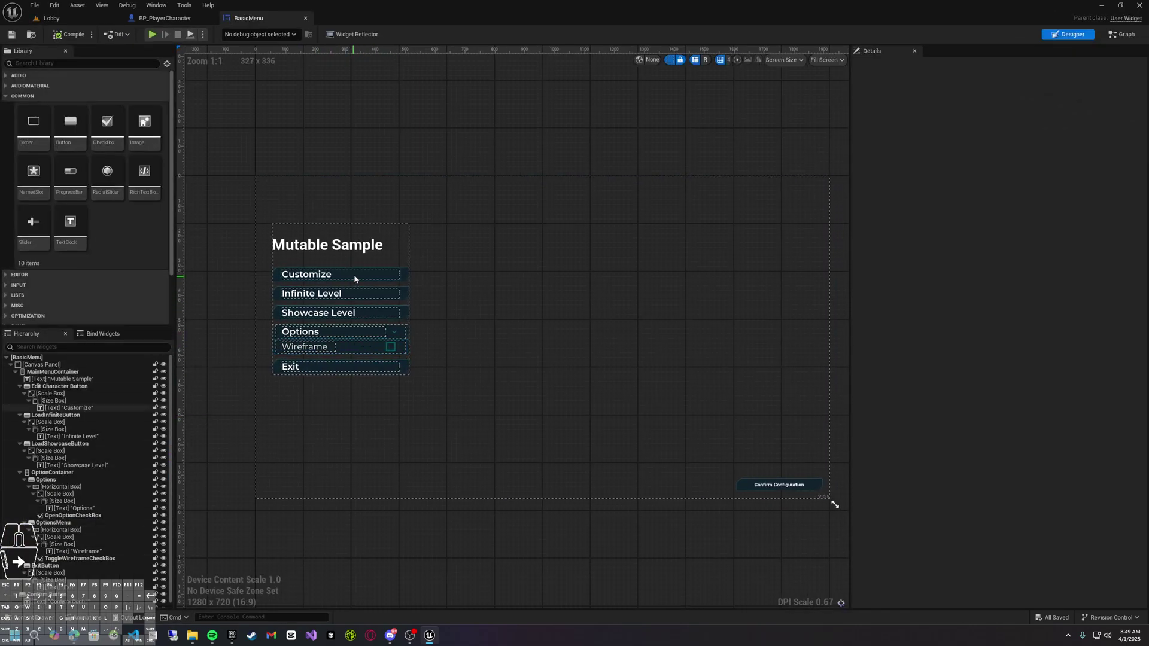
Duplicate the LoadInfiniteButton in the menu and set the copy's text to "map"
{"action": "scroll", "coordinate": [353, 274], "scroll_direction": "up", "scroll_amount": 3}
{"action": "left_click", "coordinate": [509, 307]}
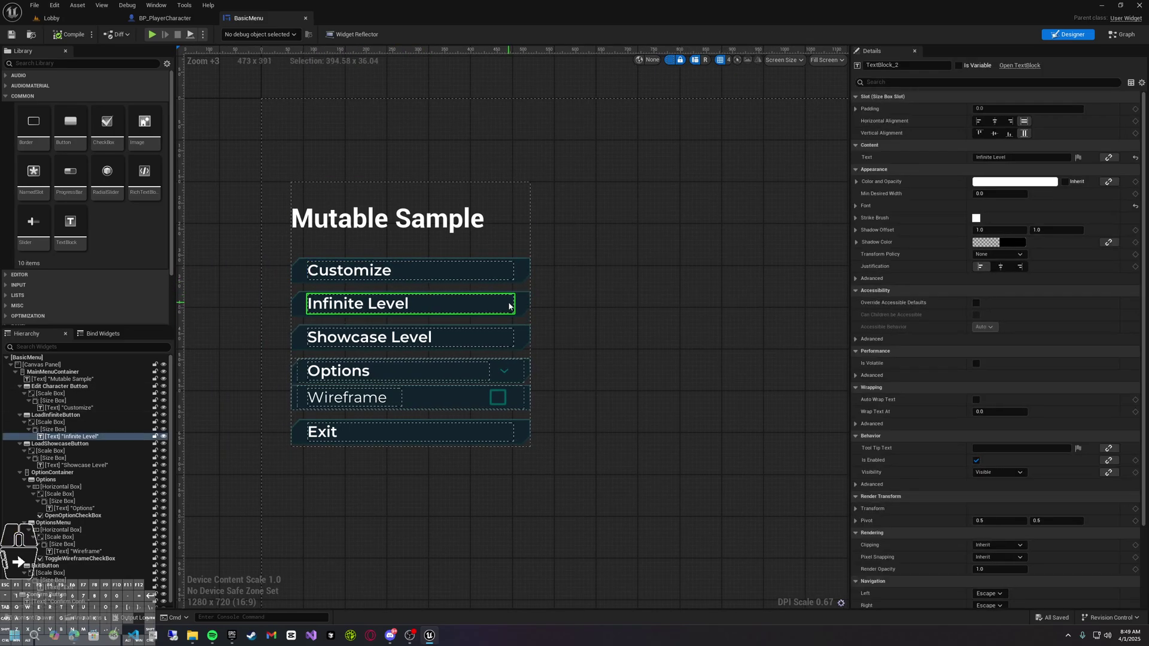
{"action": "left_click", "coordinate": [72, 415]}
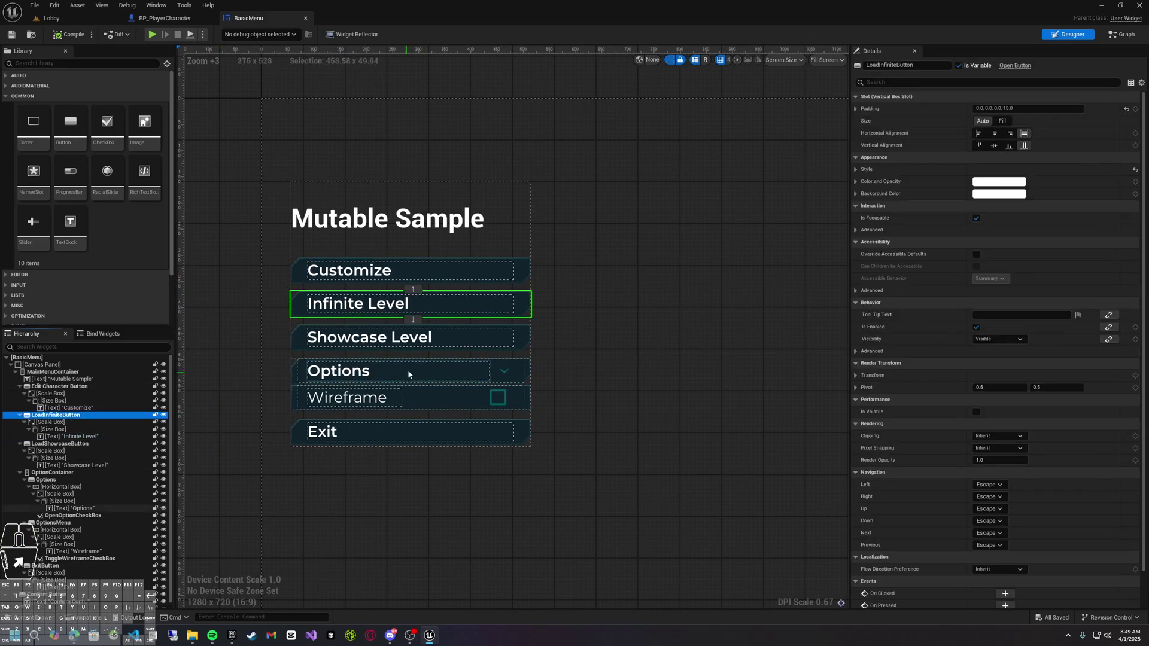
{"action": "key", "text": "ctrl+d"}
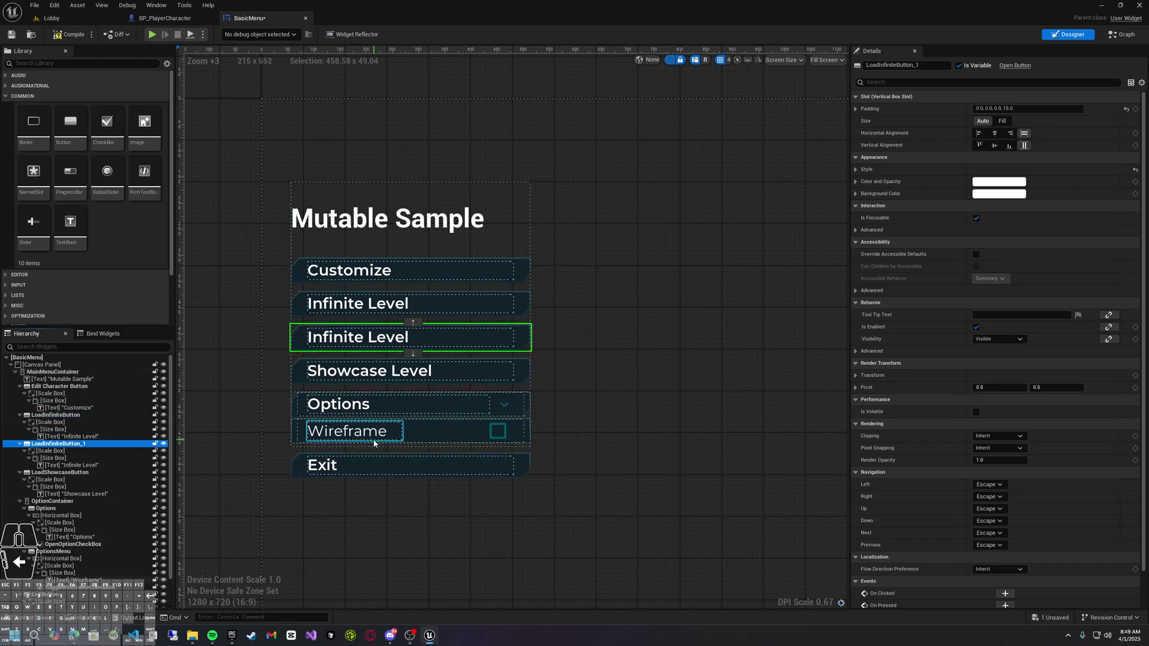
{"action": "left_click", "coordinate": [95, 465]}
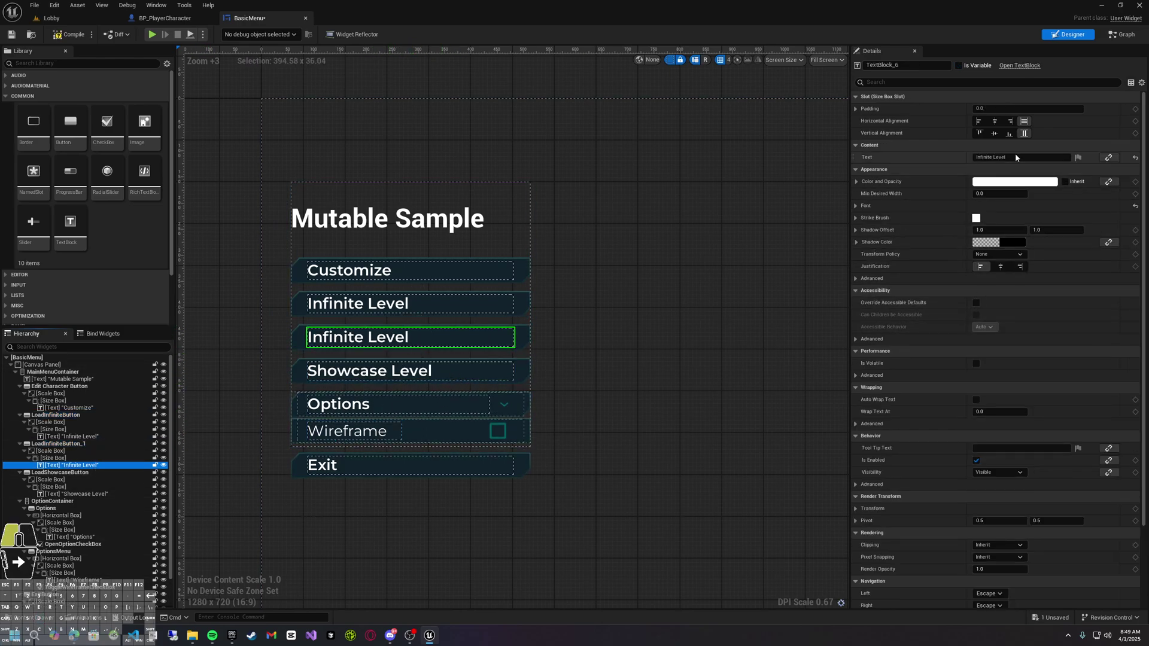
{"action": "left_click", "coordinate": [976, 157]}
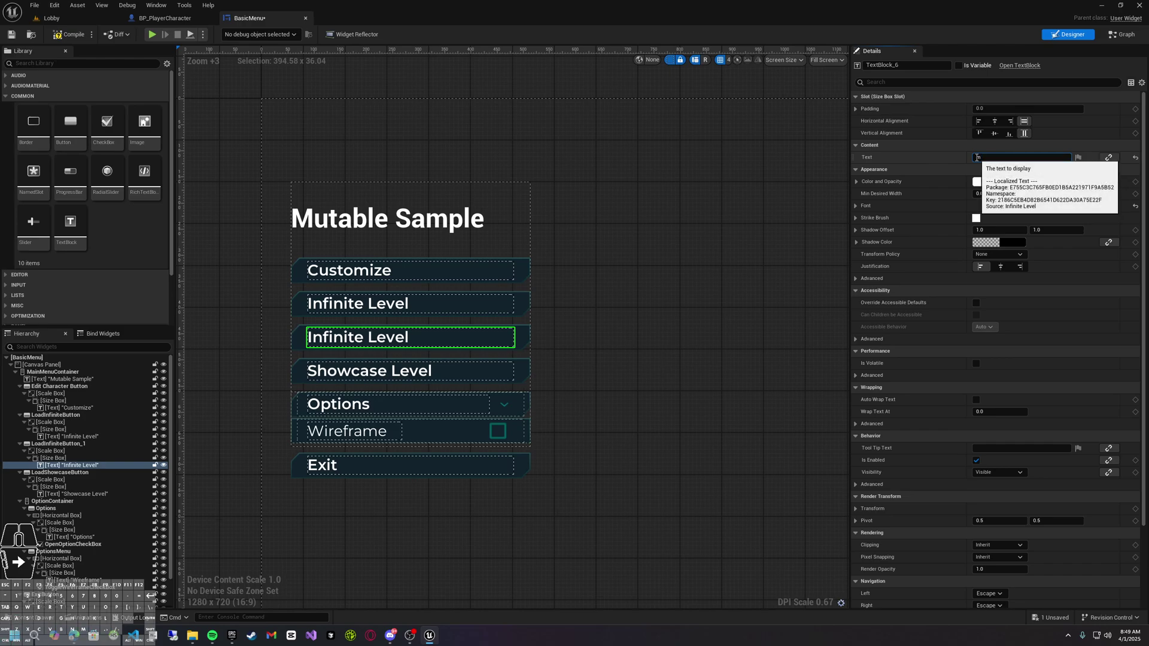
{"action": "type", "text": "map"}
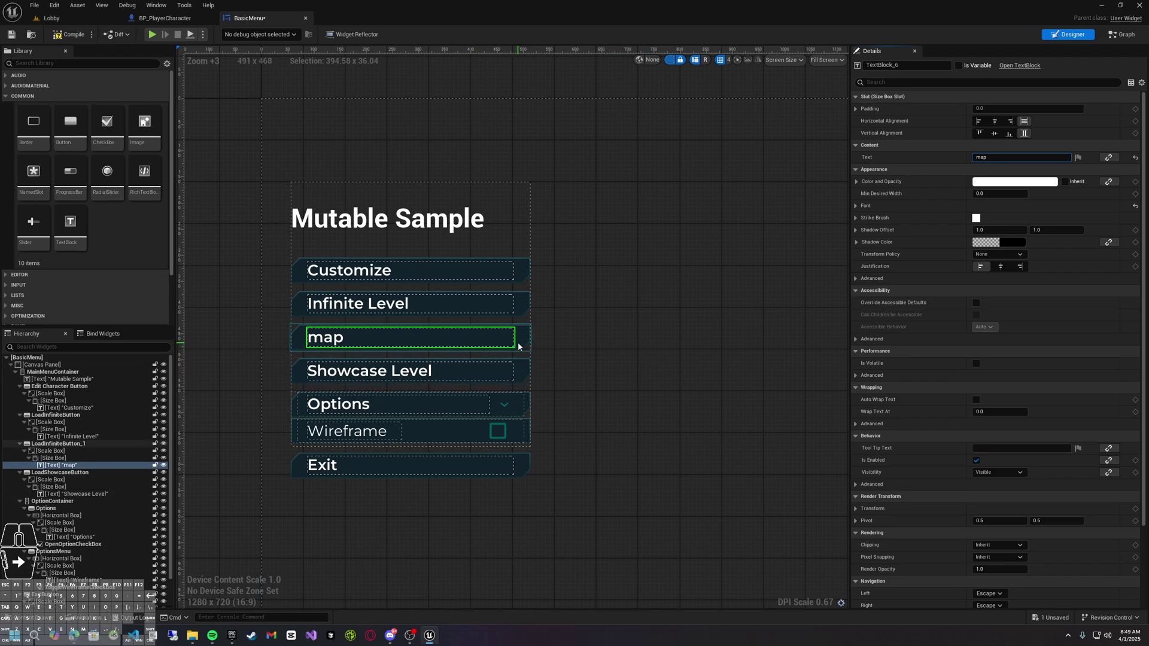
Add an On Pressed event for the duplicated "map" button, LoadInfiniteButton_1
{"action": "left_click", "coordinate": [82, 465]}
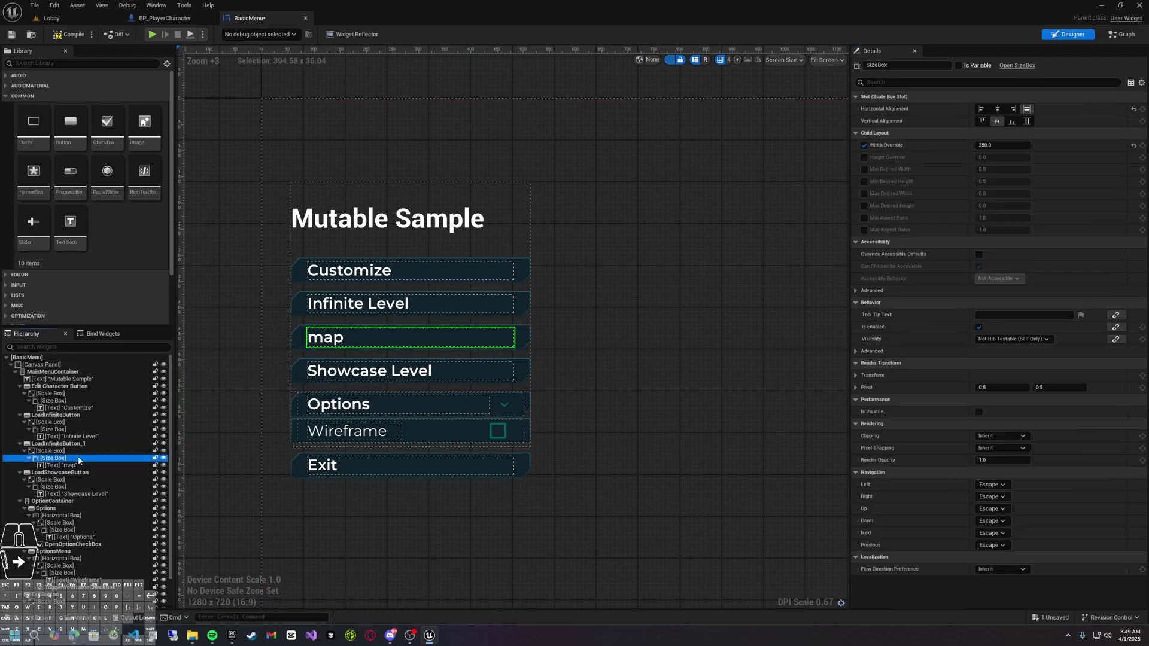
{"action": "key", "text": "Up"}
{"action": "key", "text": "Up"}
{"action": "key", "text": "Up"}
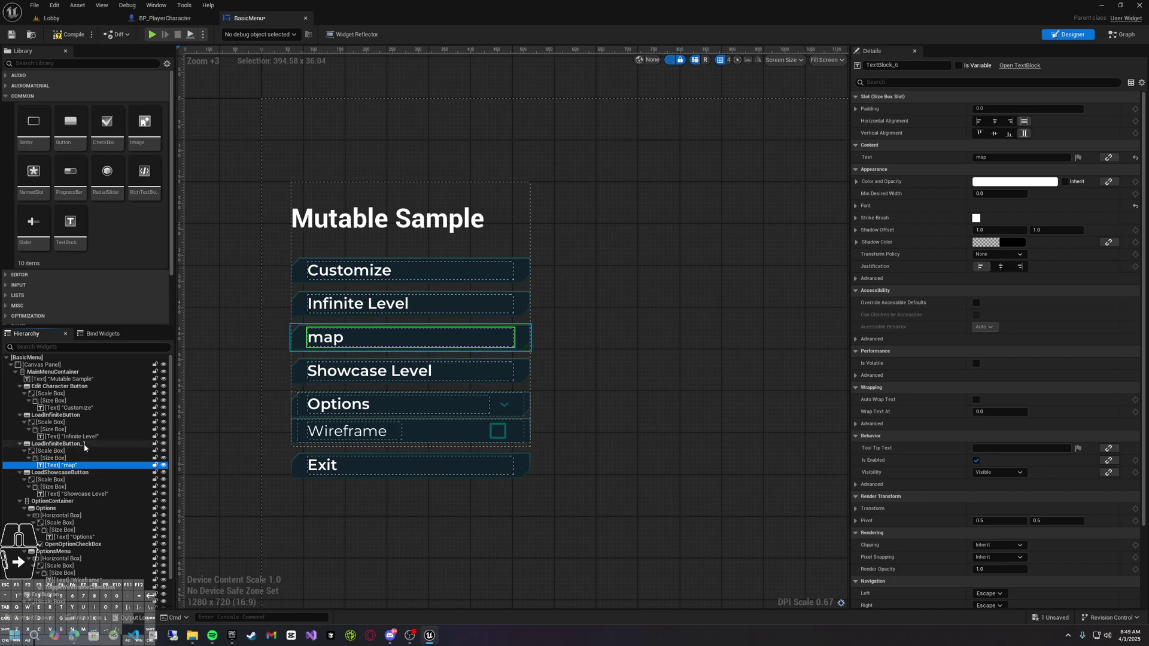
{"action": "scroll", "coordinate": [1002, 479], "scroll_direction": "down", "scroll_amount": 3}
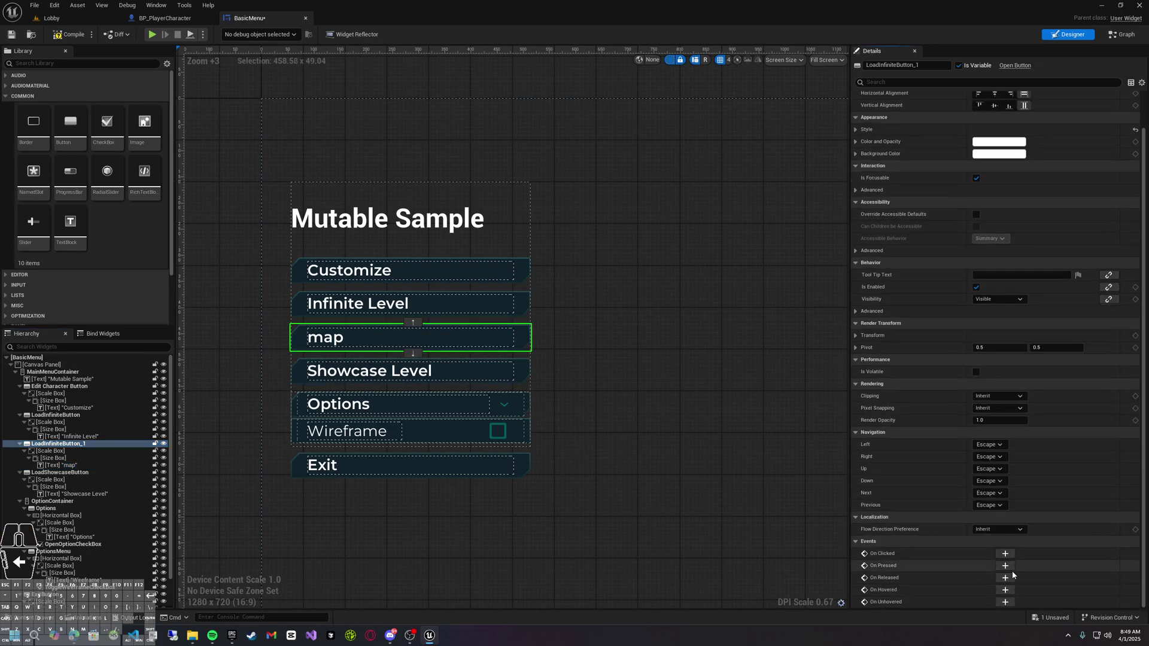
{"action": "right_click_drag", "start_coordinate": [594, 417], "coordinate": [488, 367]}
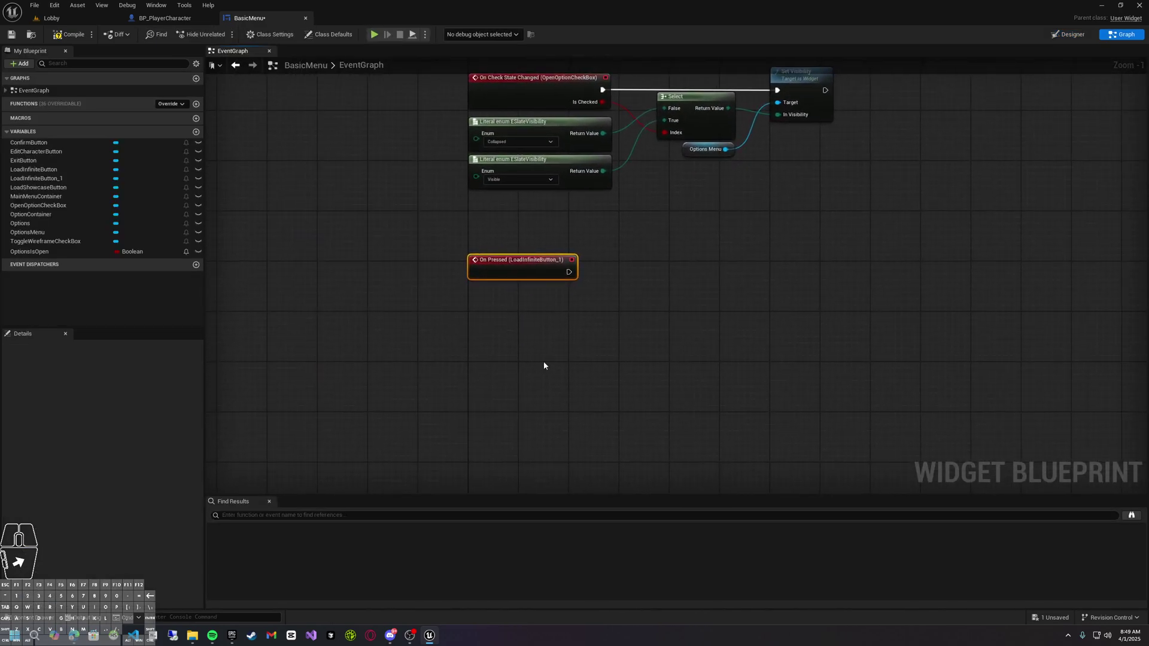
Connect an Open Level (by Name) node to the On Pressed event of LoadInfiniteButton_1
{"action": "scroll", "coordinate": [583, 285], "scroll_direction": "up", "scroll_amount": 4, "text": "ctrl"}
{"action": "right_click_drag", "start_coordinate": [583, 285], "coordinate": [539, 292]}
{"action": "left_click_drag", "start_coordinate": [507, 268], "coordinate": [606, 274]}
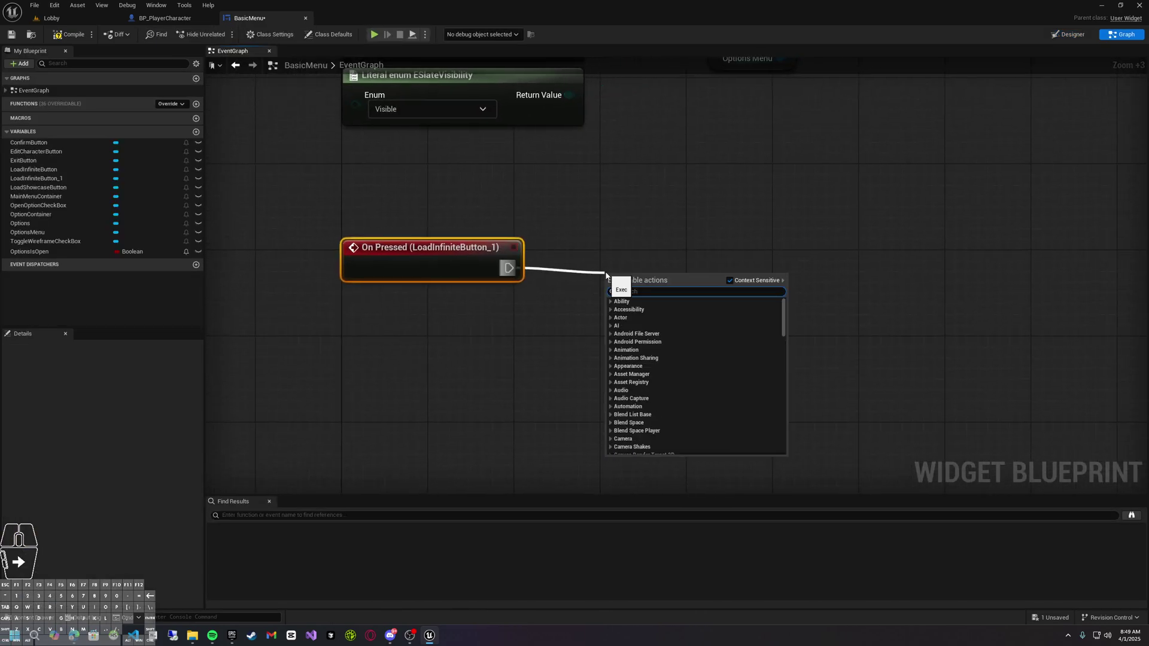
{"action": "type", "text": "open"}
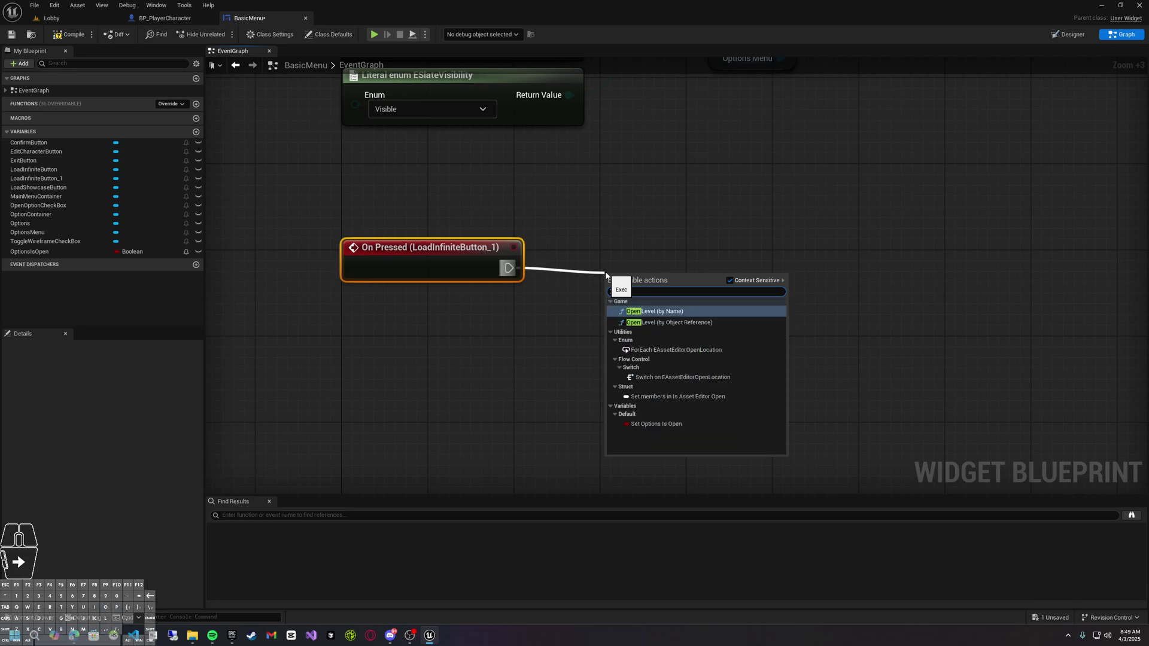
{"action": "key", "text": "Return"}
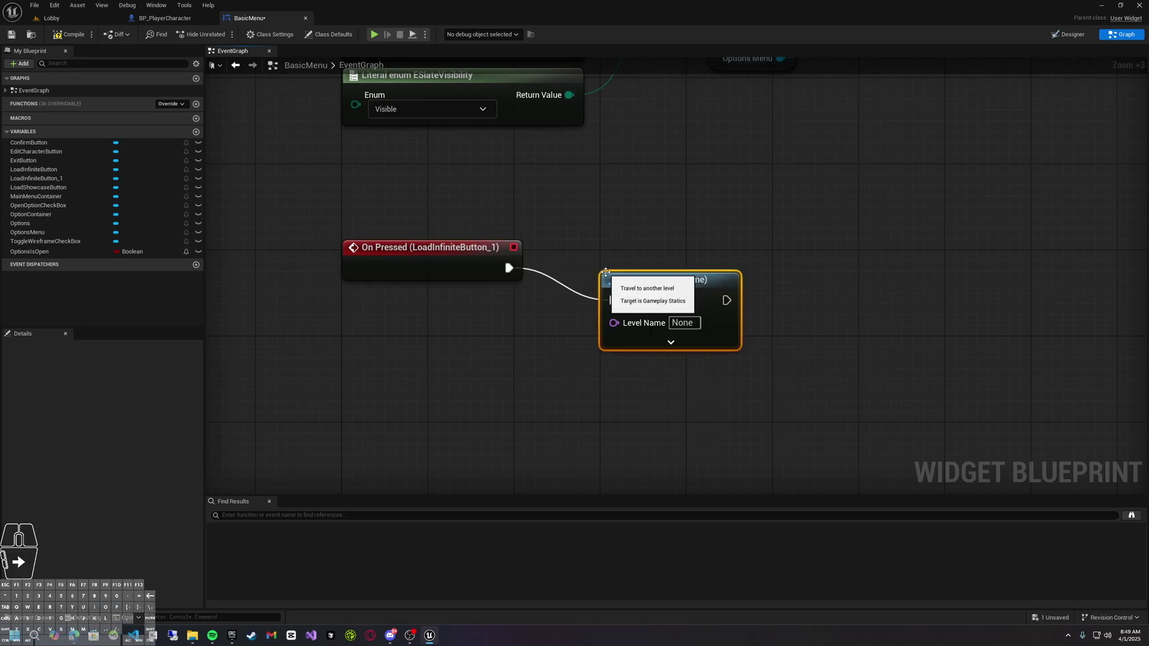
Find the test level in FPS/Maps/Testing and set the Open Level node's Level Name to Test_Level
{"action": "right_click", "coordinate": [501, 424]}
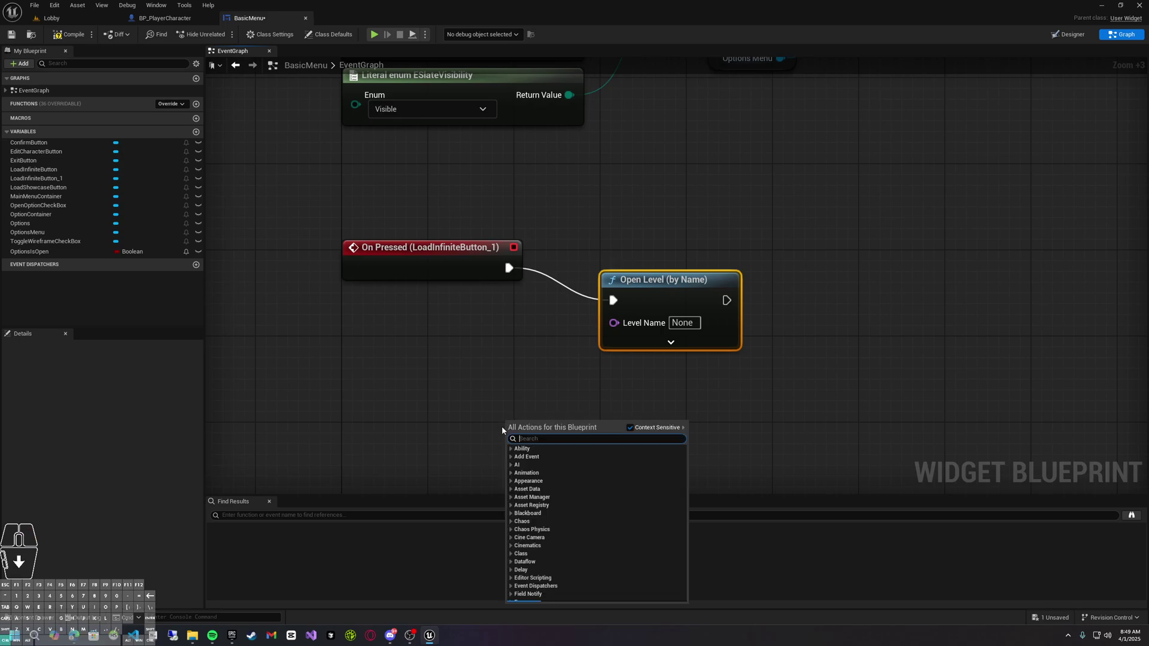
{"action": "key", "text": "ctrl+space"}
{"action": "left_click", "coordinate": [388, 407]}
{"action": "key", "text": "ctrl+space"}
{"action": "left_click", "coordinate": [418, 492]}
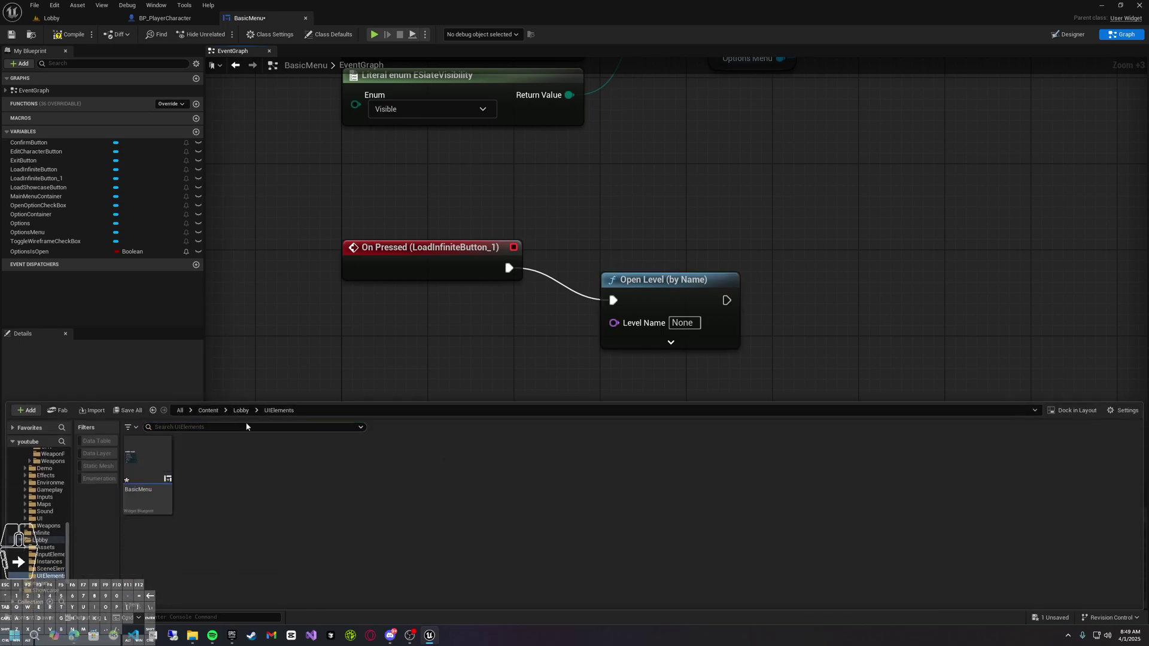
{"action": "left_click", "coordinate": [203, 412]}
{"action": "double_click", "coordinate": [344, 483]}
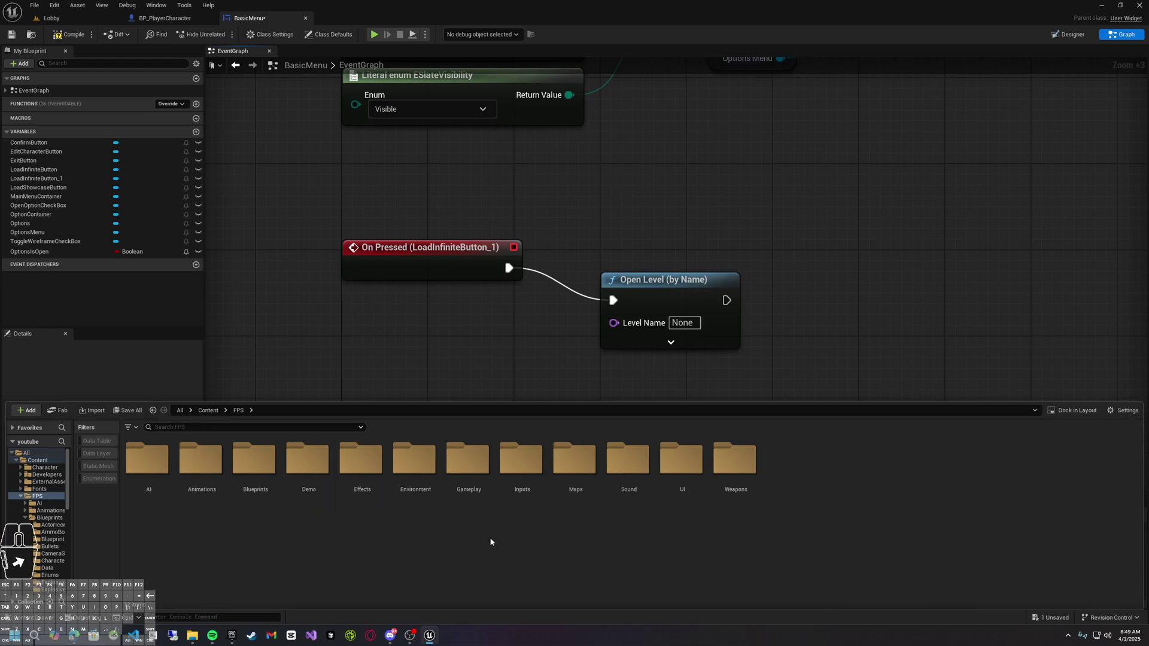
{"action": "double_click", "coordinate": [574, 479]}
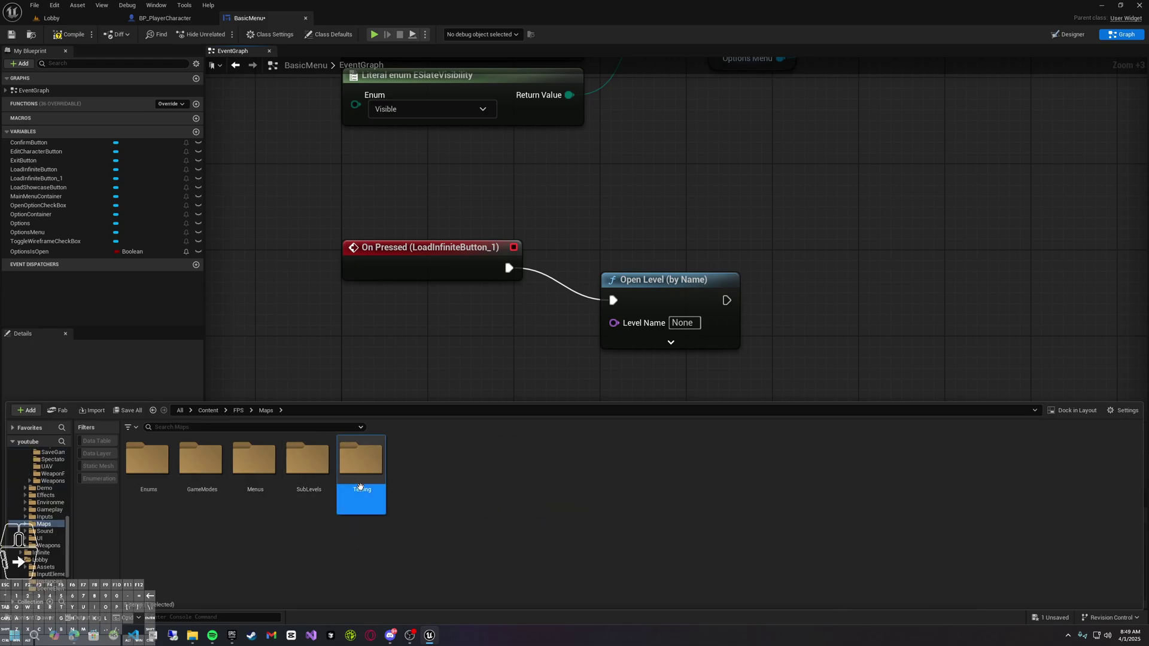
{"action": "double_click", "coordinate": [361, 464]}
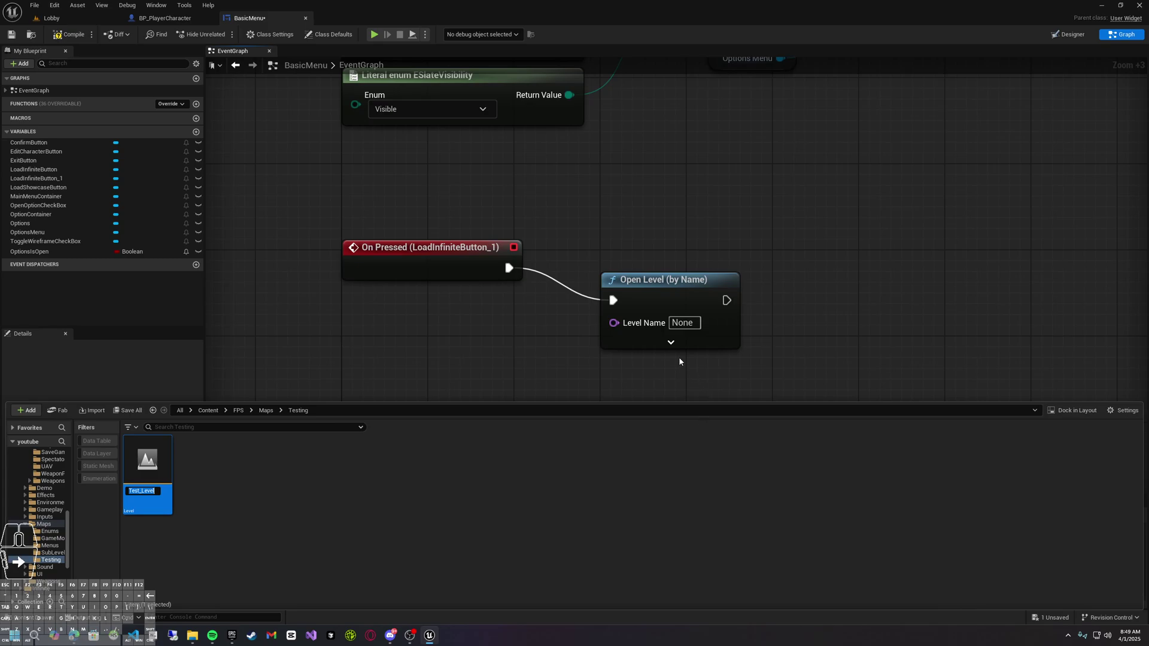
{"action": "left_click", "coordinate": [684, 323]}
{"action": "type", "text": "Test_Level"}
Move the Open Level node up beside the On Pressed event and straighten the connection between them
{"action": "left_click_drag", "start_coordinate": [713, 278], "coordinate": [754, 232]}
{"action": "left_click", "coordinate": [460, 268]}
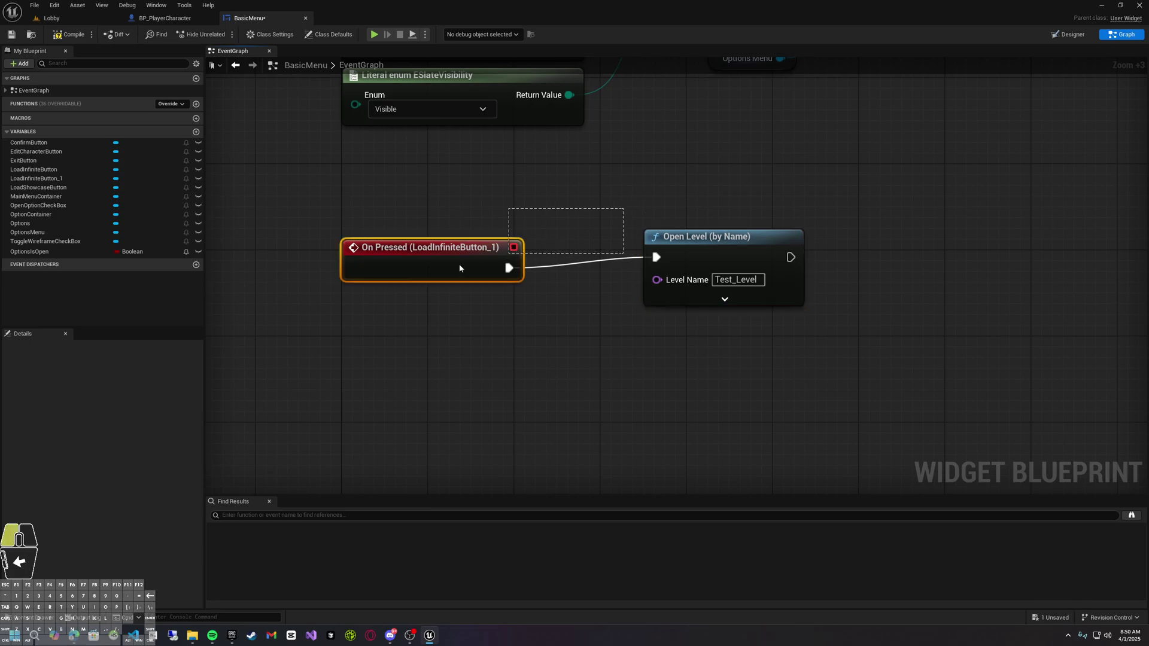
{"action": "left_click", "coordinate": [667, 245]}
{"action": "left_click", "coordinate": [491, 258], "text": "shift"}
{"action": "key", "text": "q"}
{"action": "left_click", "coordinate": [535, 334]}
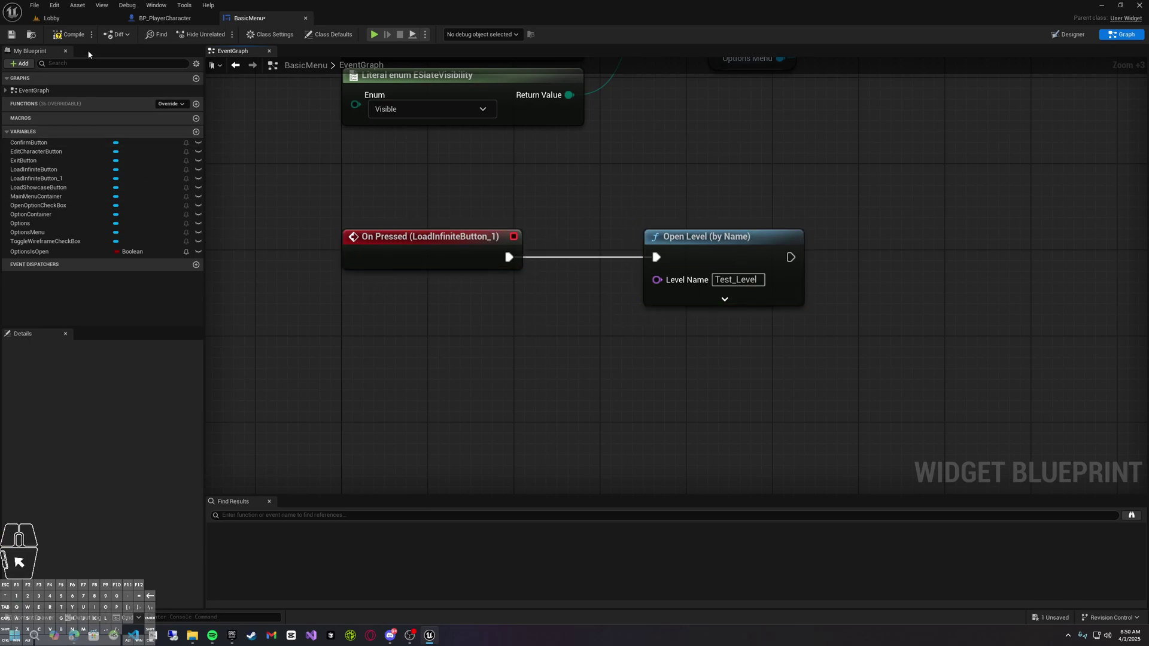
Play the Lobby level in full screen to test the edited menu
{"action": "left_click", "coordinate": [53, 18]}
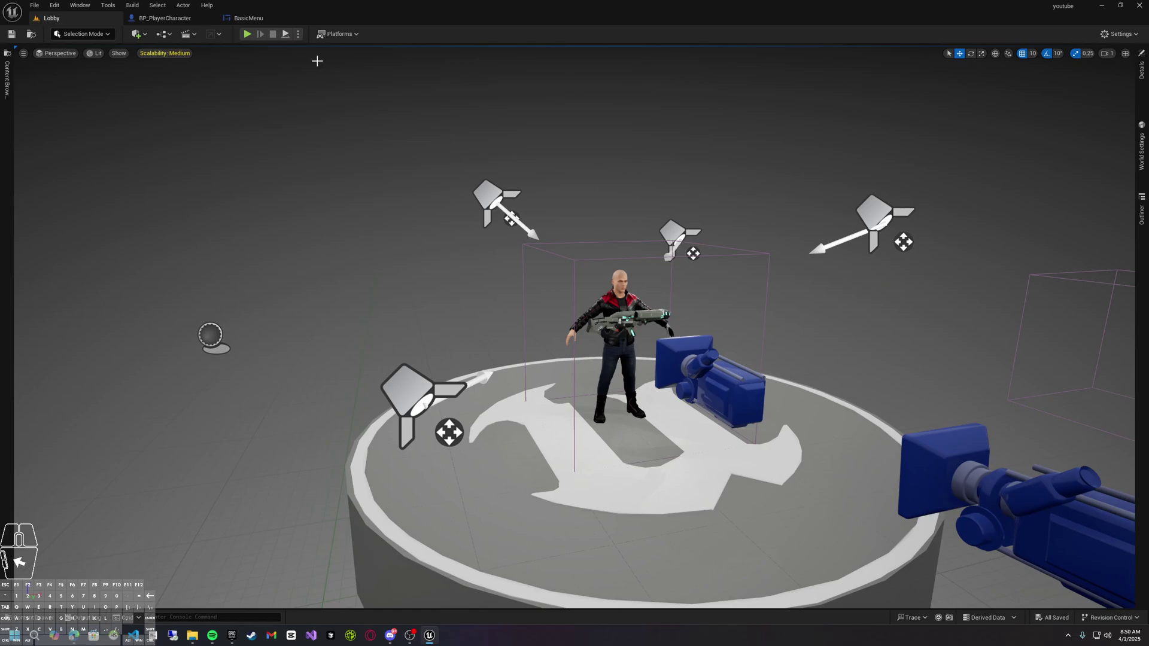
{"action": "left_click", "coordinate": [247, 33]}
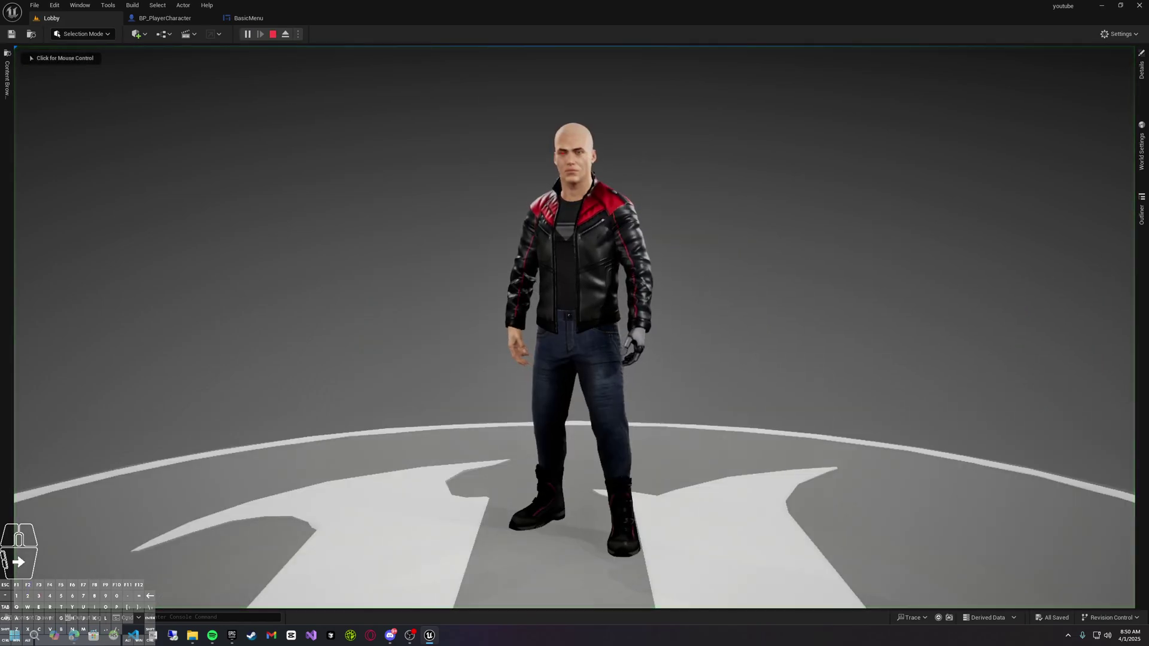
{"action": "key", "text": "F11"}
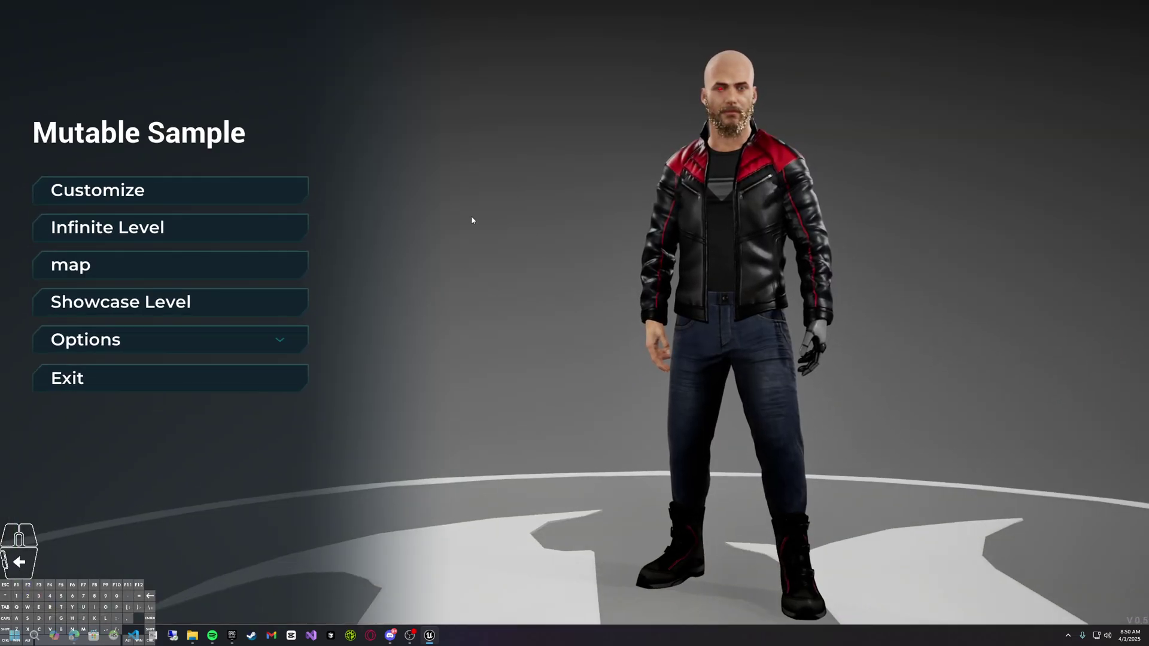
Open the character customization in the running menu and change the clothing's Secondary Color to purple
{"action": "left_click", "coordinate": [241, 196]}
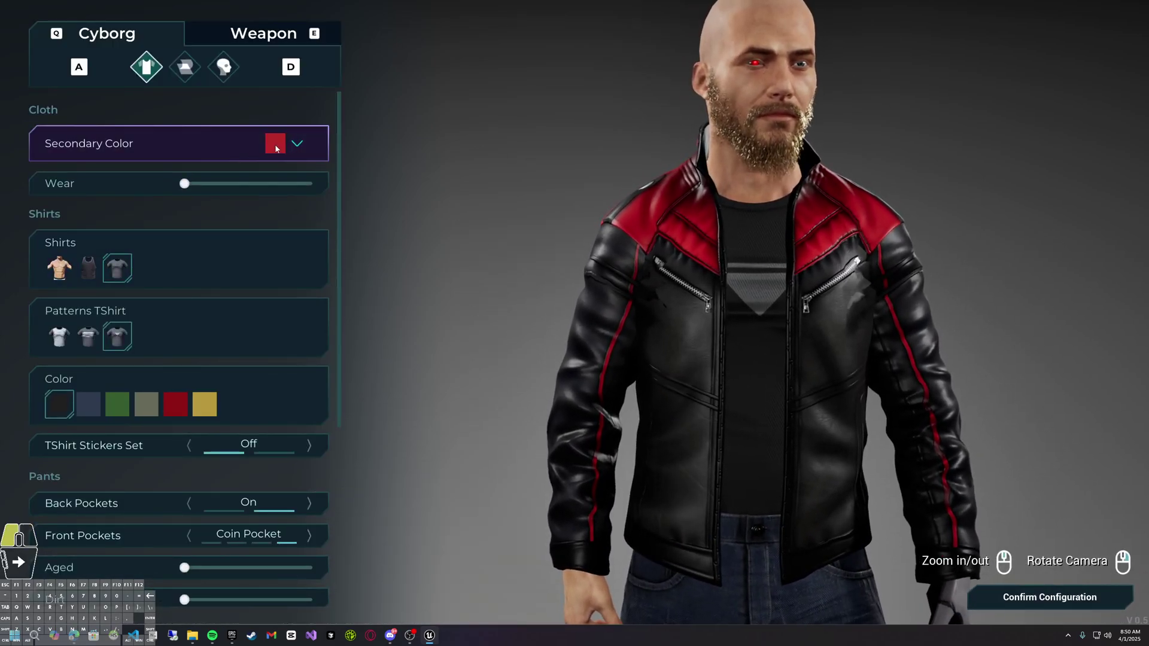
{"action": "left_click", "coordinate": [198, 144]}
{"action": "left_click", "coordinate": [246, 180]}
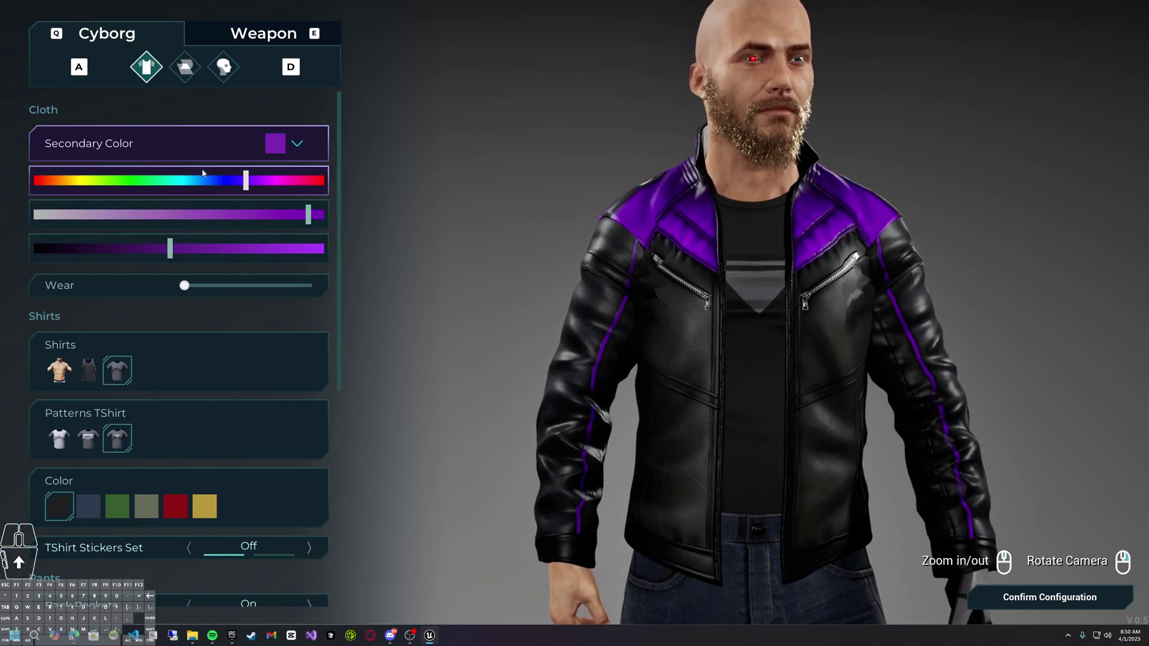
Change the clothing's Secondary Color to teal and set the T-shirt color to green
{"action": "mouse_move", "coordinate": [177, 182]}
{"action": "left_mouse_down"}
{"action": "mouse_move", "coordinate": [154, 180]}
{"action": "mouse_move", "coordinate": [243, 180]}
{"action": "mouse_move", "coordinate": [175, 170]}
{"action": "mouse_move", "coordinate": [185, 180]}
{"action": "left_mouse_up"}
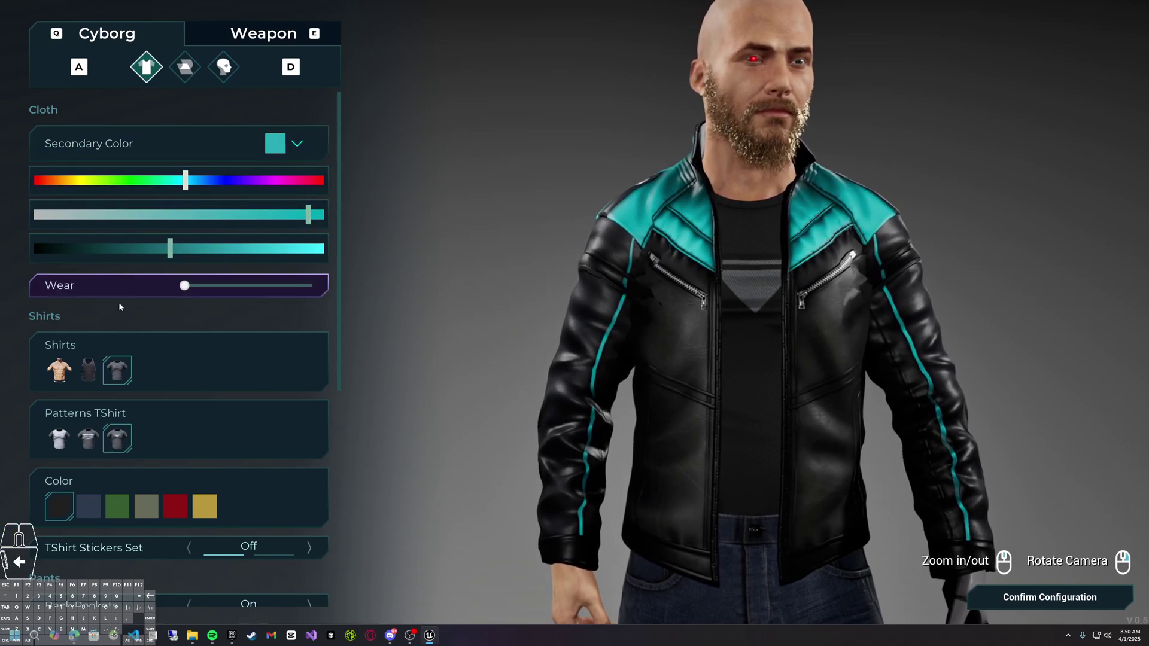
{"action": "scroll", "coordinate": [89, 412], "scroll_direction": "down", "scroll_amount": 1}
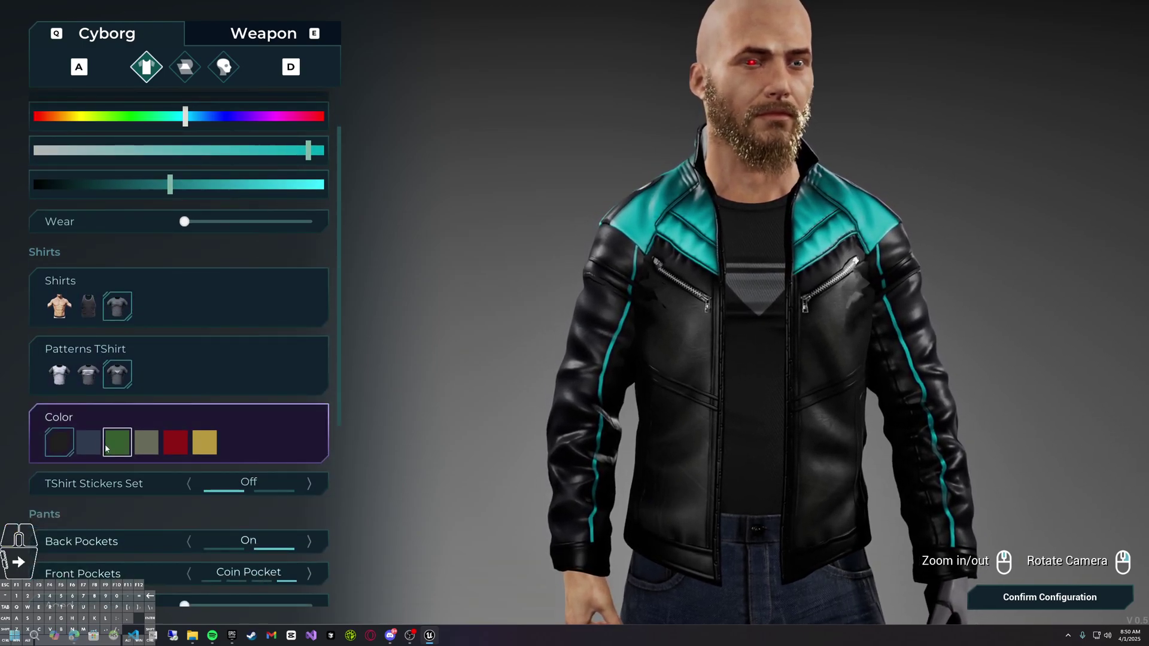
{"action": "left_click", "coordinate": [117, 443]}
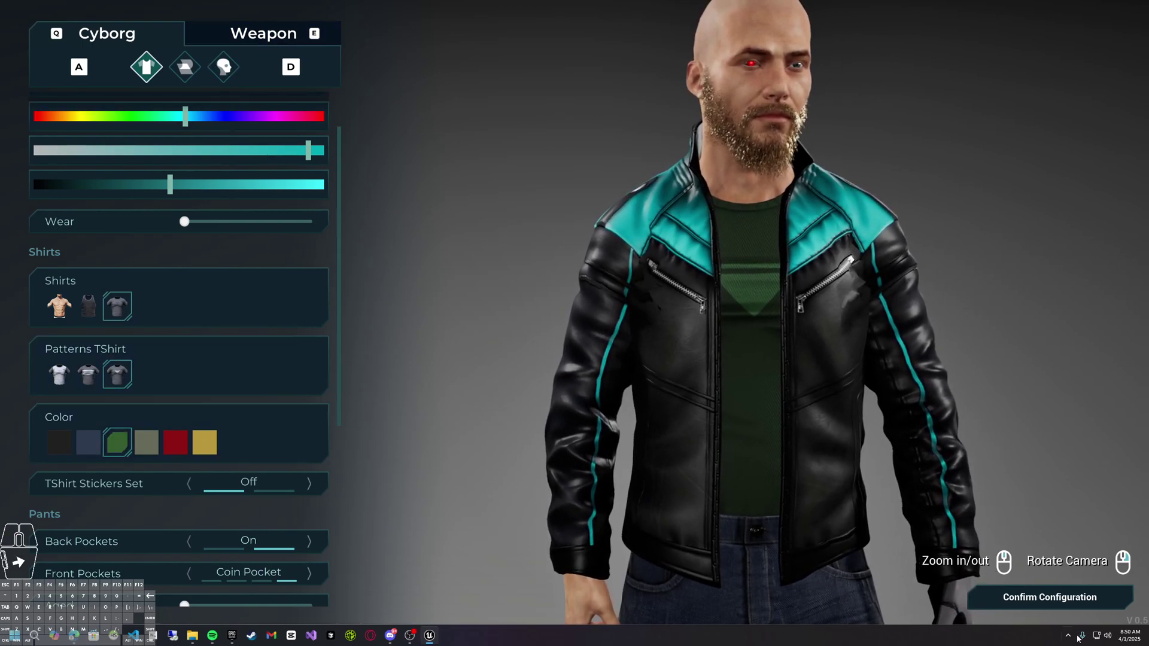
Set Cyborg Eye L to Normal in the head customization and confirm the configuration
{"action": "left_click", "coordinate": [217, 67]}
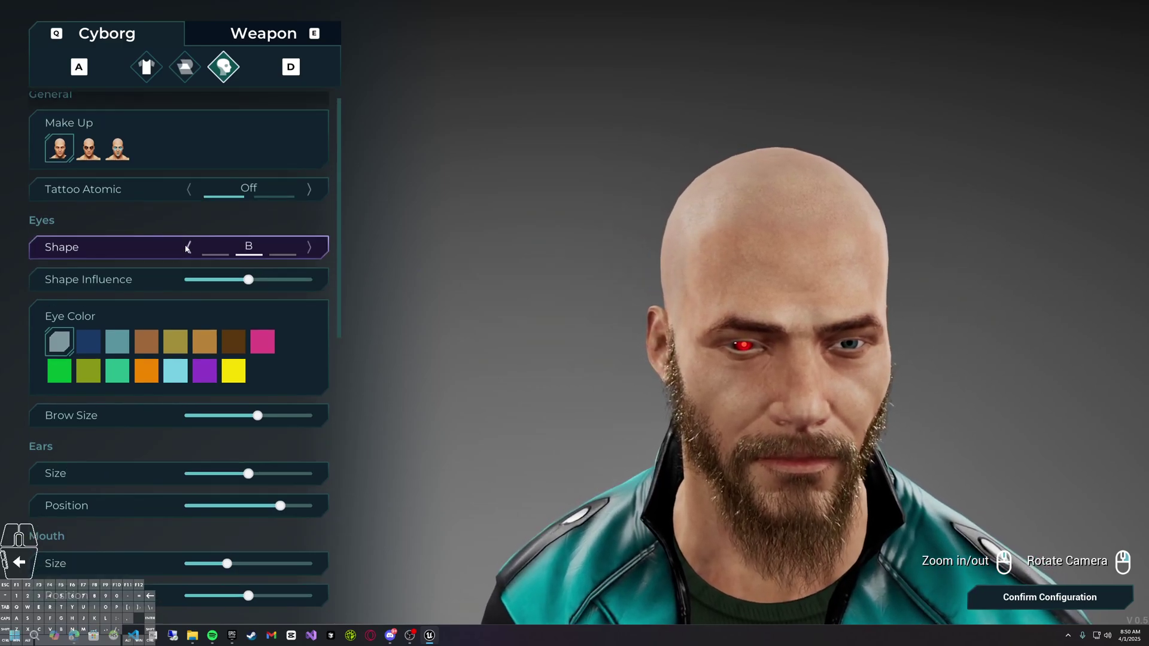
{"action": "scroll", "coordinate": [187, 340], "scroll_direction": "down", "scroll_amount": 2}
{"action": "scroll", "coordinate": [188, 340], "scroll_direction": "down", "scroll_amount": 8}
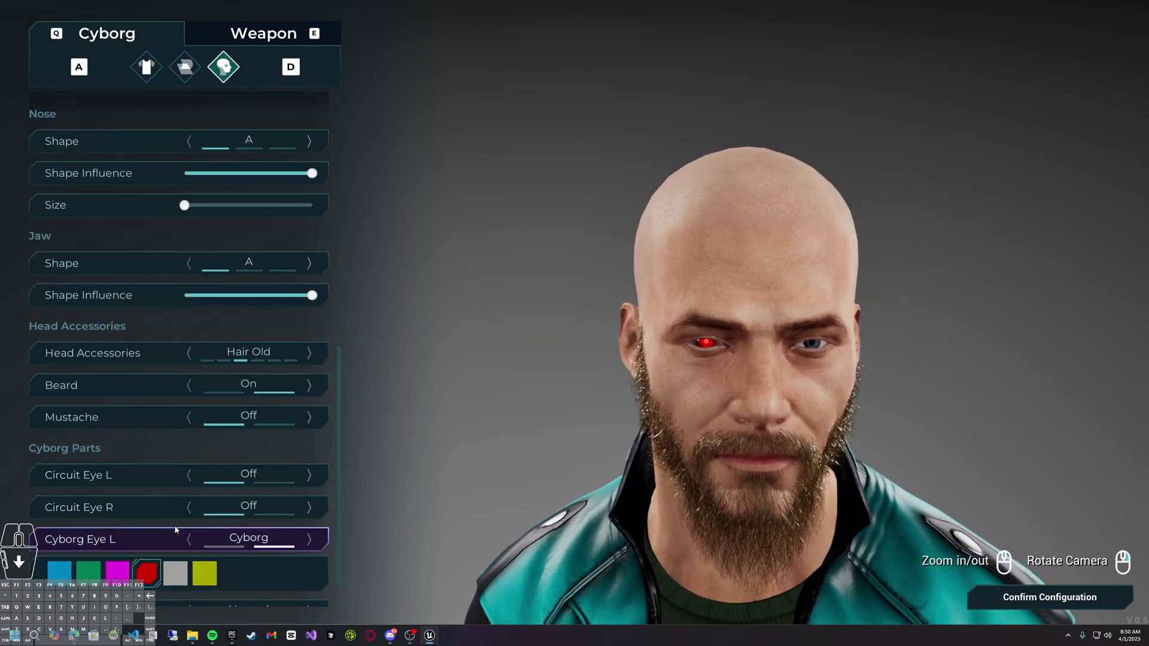
{"action": "left_click", "coordinate": [190, 488]}
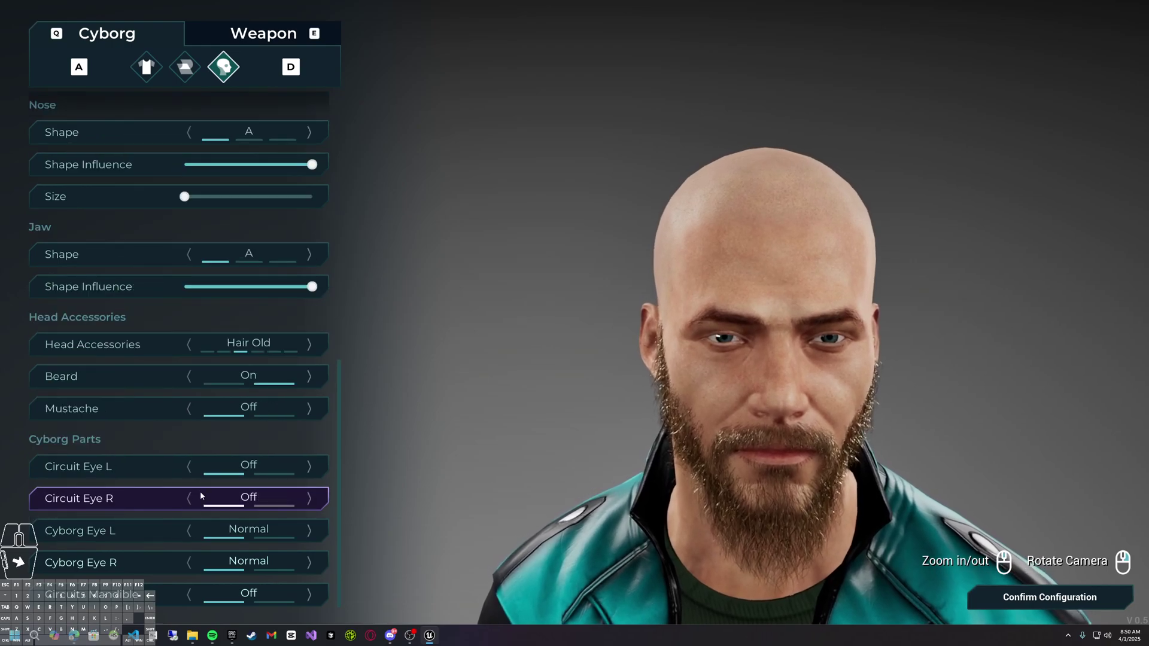
{"action": "left_click", "coordinate": [1045, 599]}
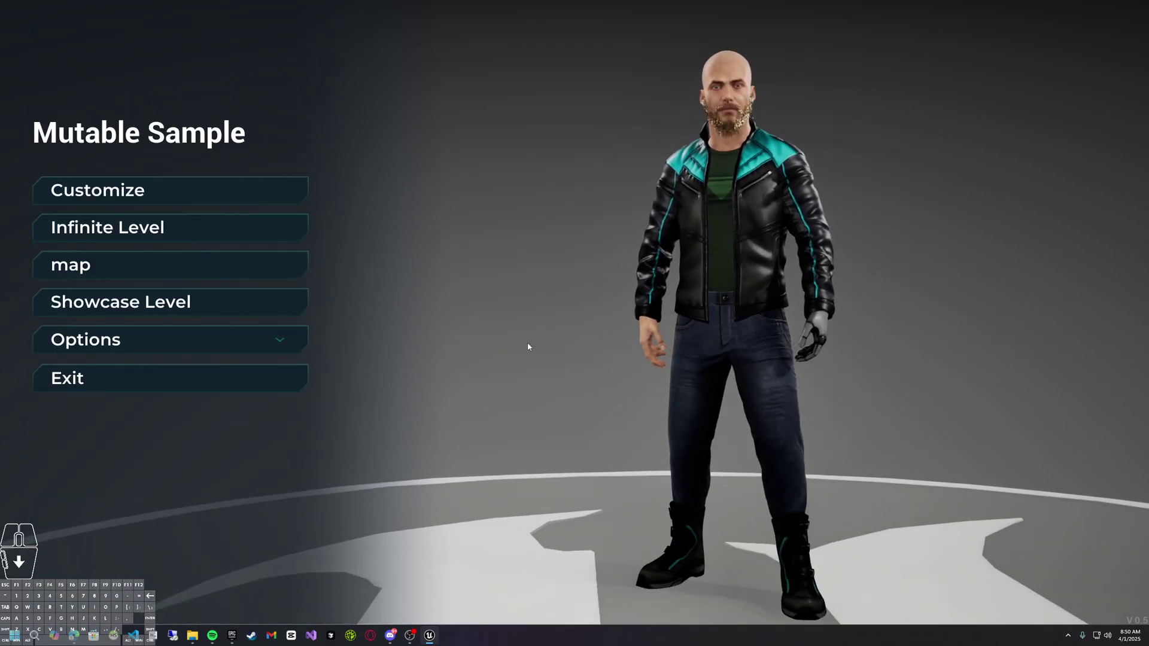
Rotate the customized character in the running menu, load the map level and deploy with the Assault class
{"action": "right_click_drag", "start_coordinate": [526, 343], "coordinate": [1138, 374]}
{"action": "right_click_drag", "start_coordinate": [635, 368], "coordinate": [886, 360]}
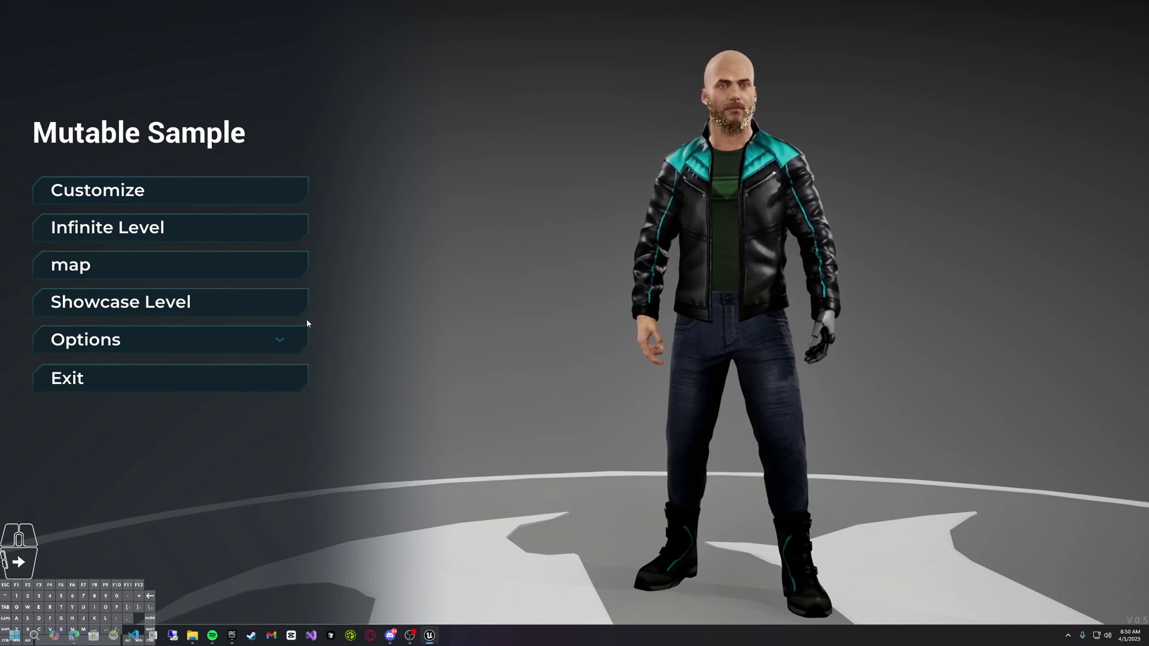
{"action": "left_click", "coordinate": [168, 284]}
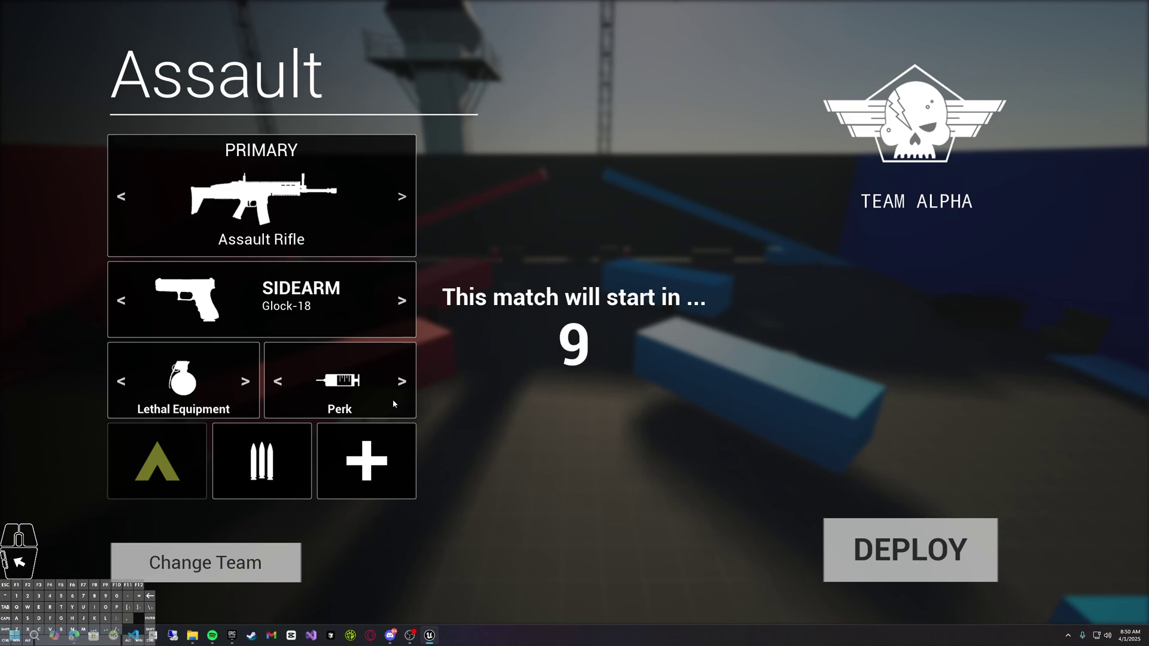
{"action": "left_click", "coordinate": [934, 572]}
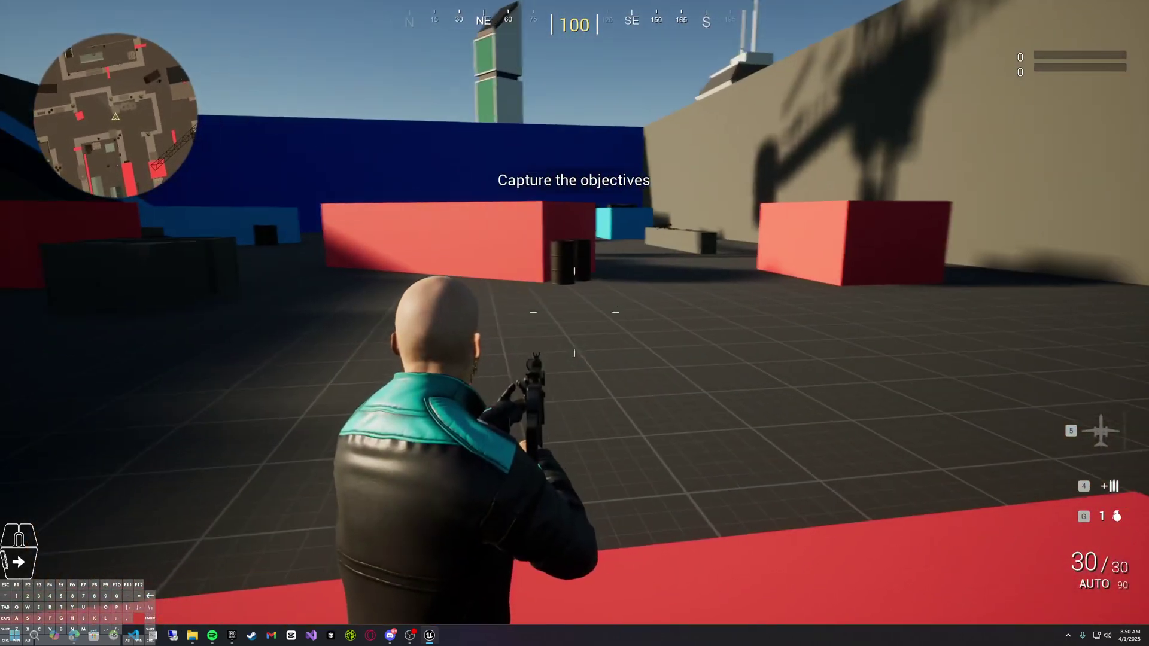
Move the customized character around in third person to check its look, switch perspective, and end the full-screen play session
{"action": "key", "text": "w"}
{"action": "key", "text": "a"}
{"action": "key", "text": "d"}
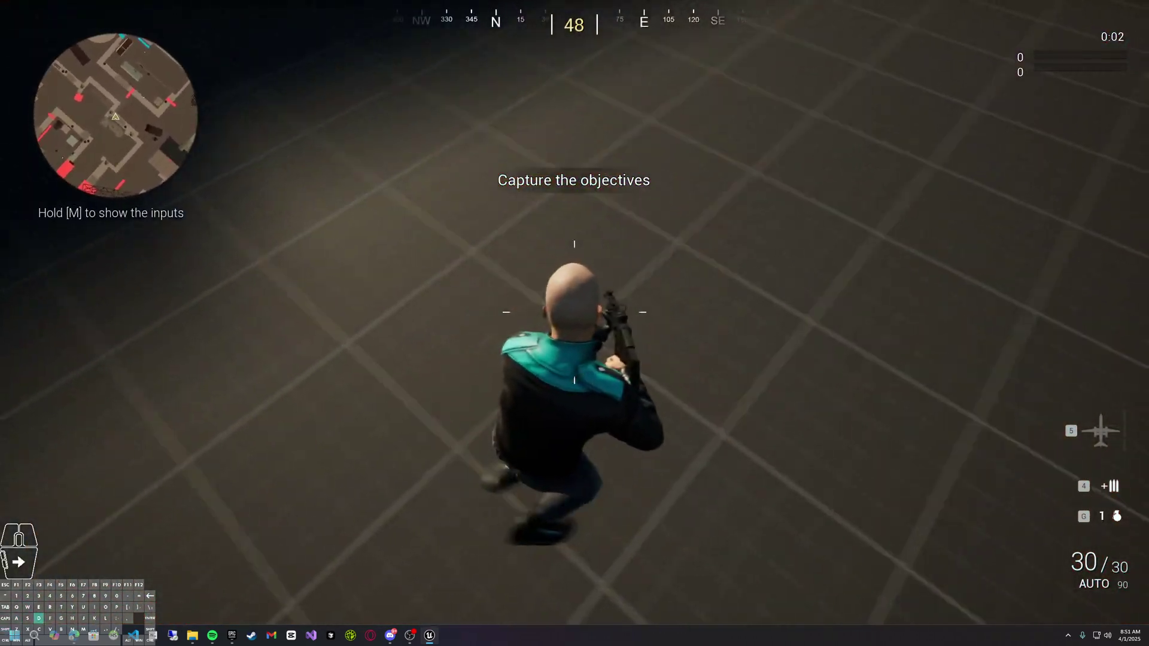
{"action": "key", "text": "a"}
{"action": "key", "text": "d"}
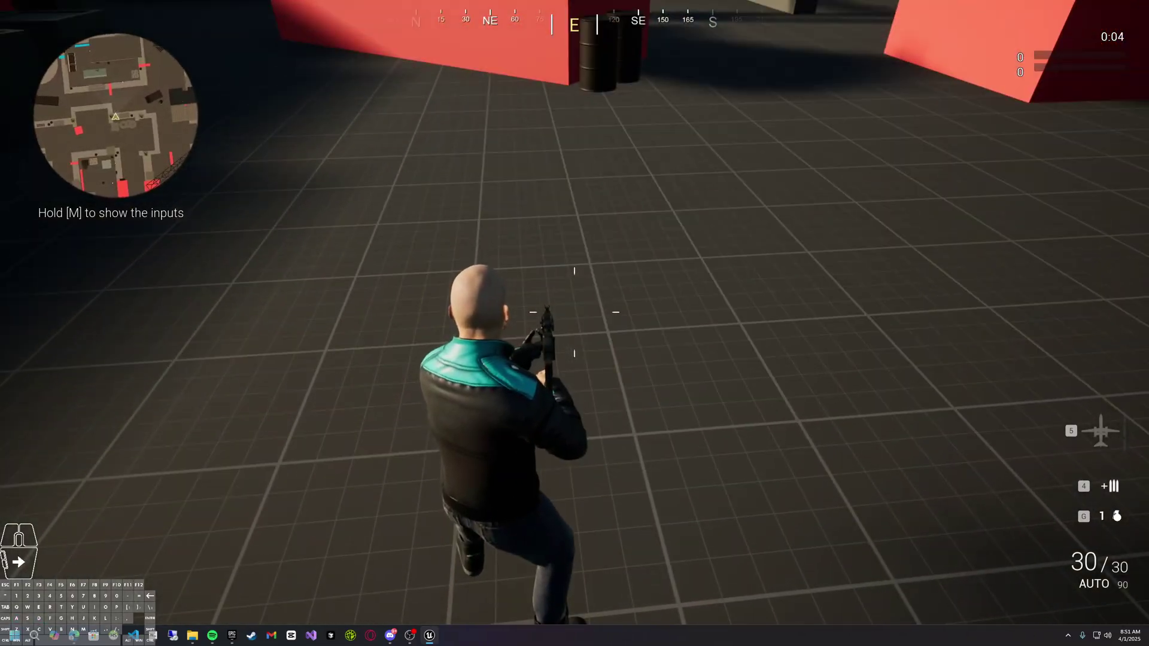
{"action": "key", "text": "v"}
{"action": "key", "text": "Escape"}
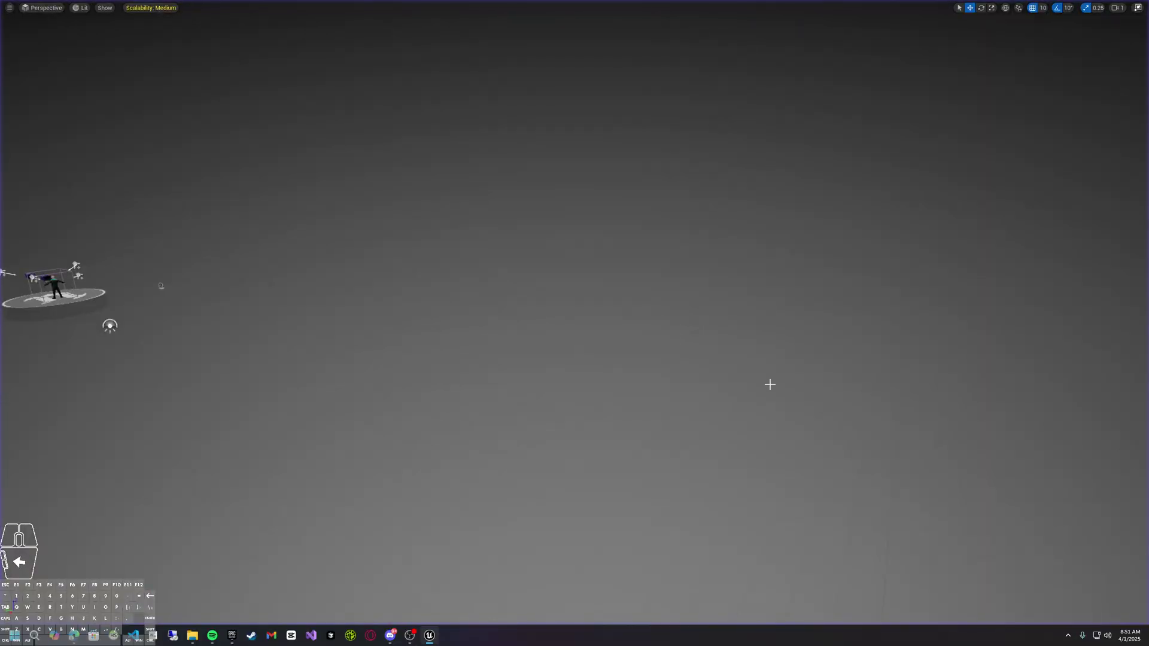
{"action": "key", "text": "F11"}
{"action": "right_click_drag", "start_coordinate": [667, 290], "coordinate": [671, 286]}
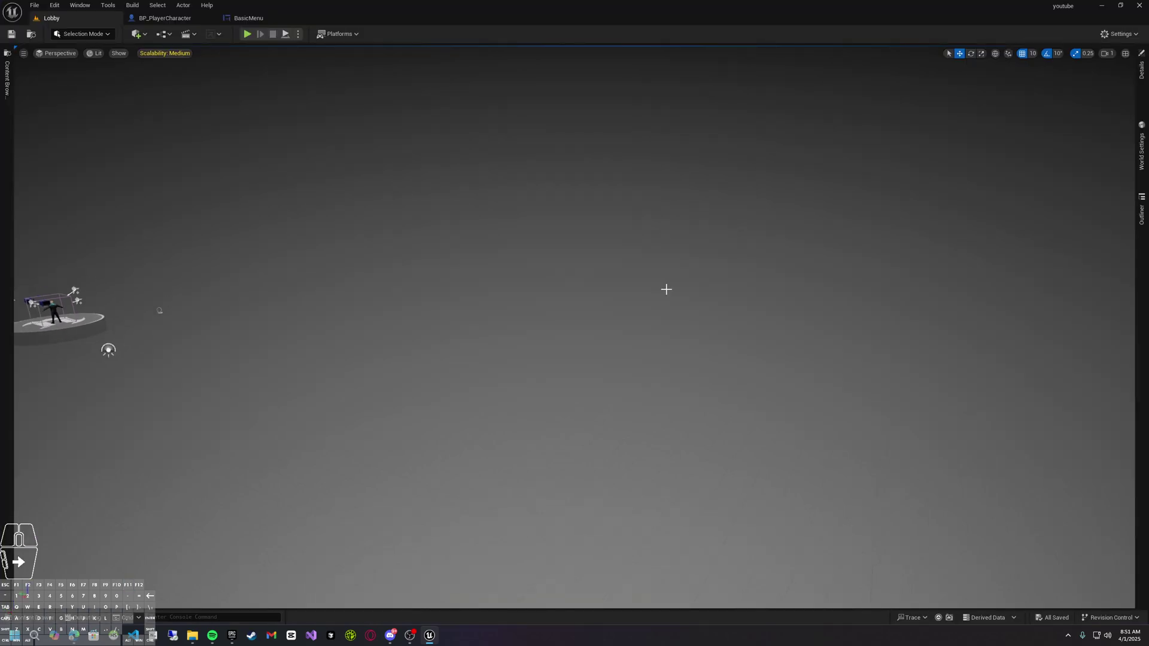
{"action": "key", "text": "F11"}
{"action": "key", "text": "F11"}
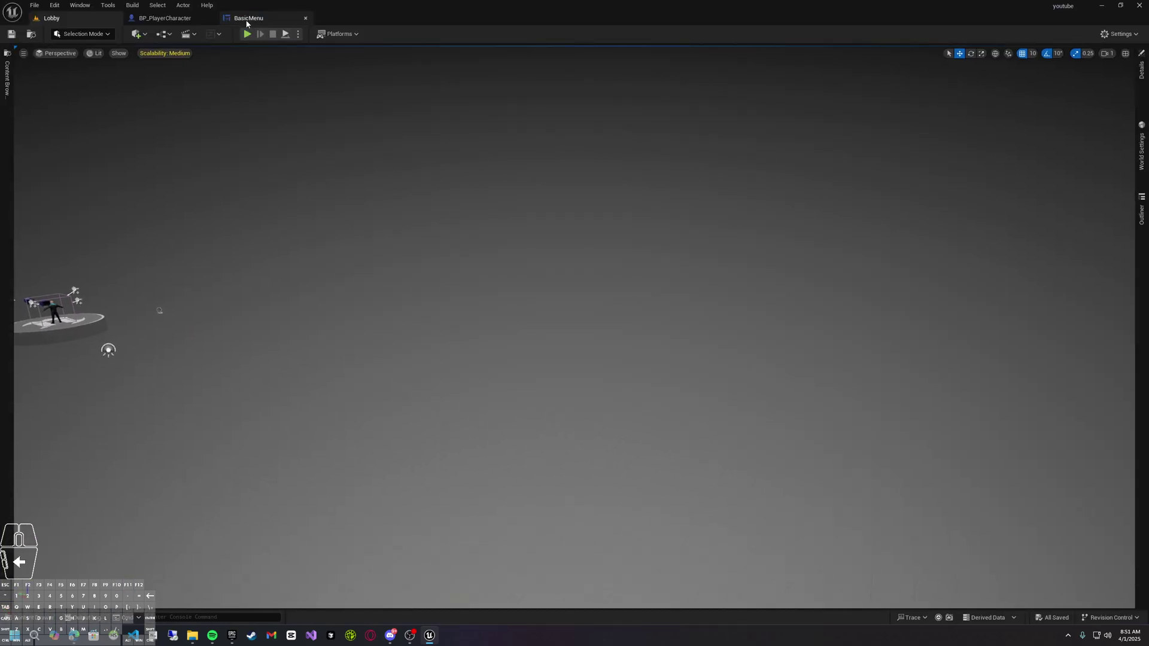
Select the head component in BP_PlayerCharacter and enable its Owner No See option
{"action": "left_click", "coordinate": [169, 18]}
{"action": "right_click_drag", "start_coordinate": [382, 228], "coordinate": [456, 224]}
{"action": "left_click", "coordinate": [446, 192]}
{"action": "left_click", "coordinate": [854, 64]}
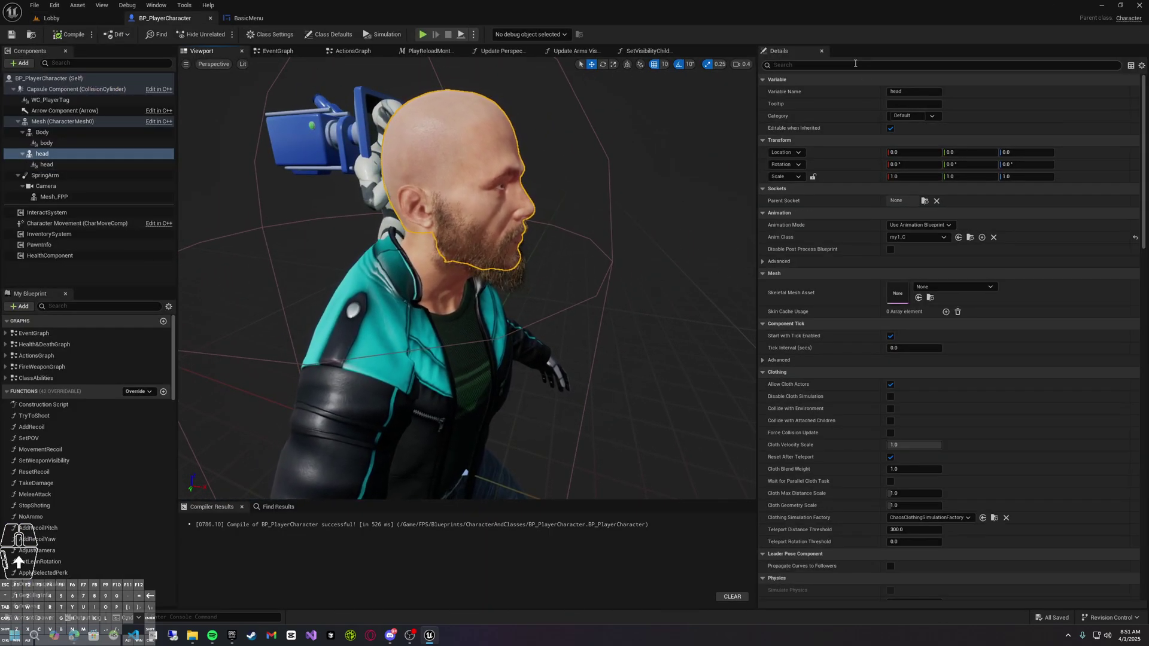
{"action": "type", "text": "see"}
{"action": "left_click", "coordinate": [893, 104]}
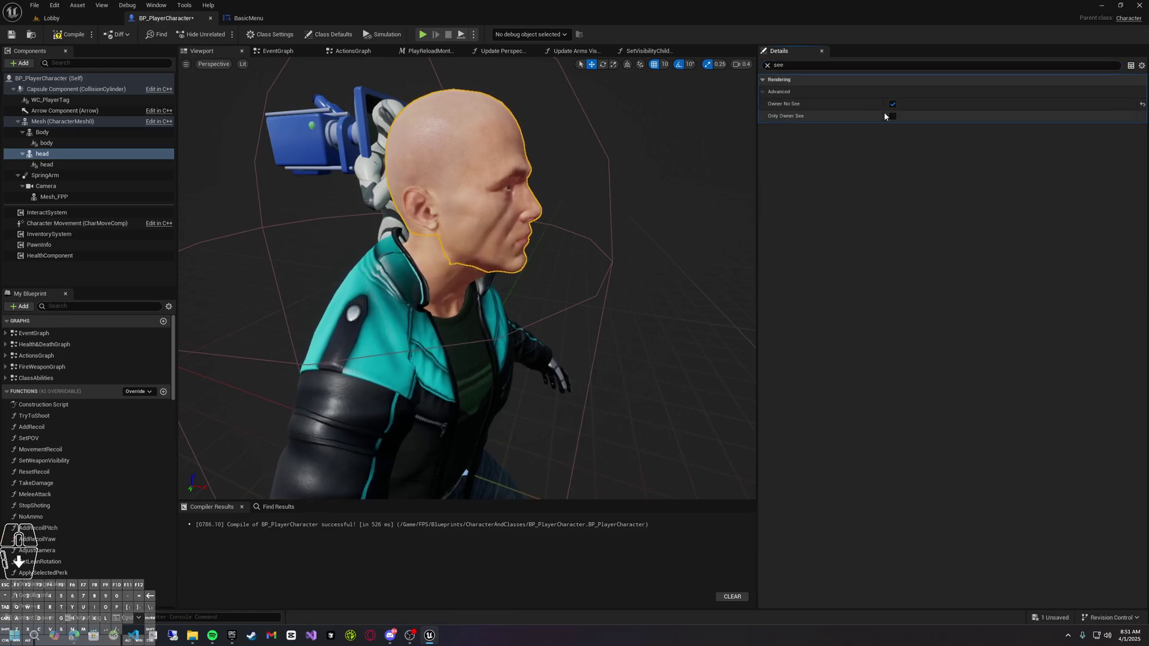
Enable Owner No See on the Body component and compile and save the blueprint
{"action": "left_click", "coordinate": [84, 164]}
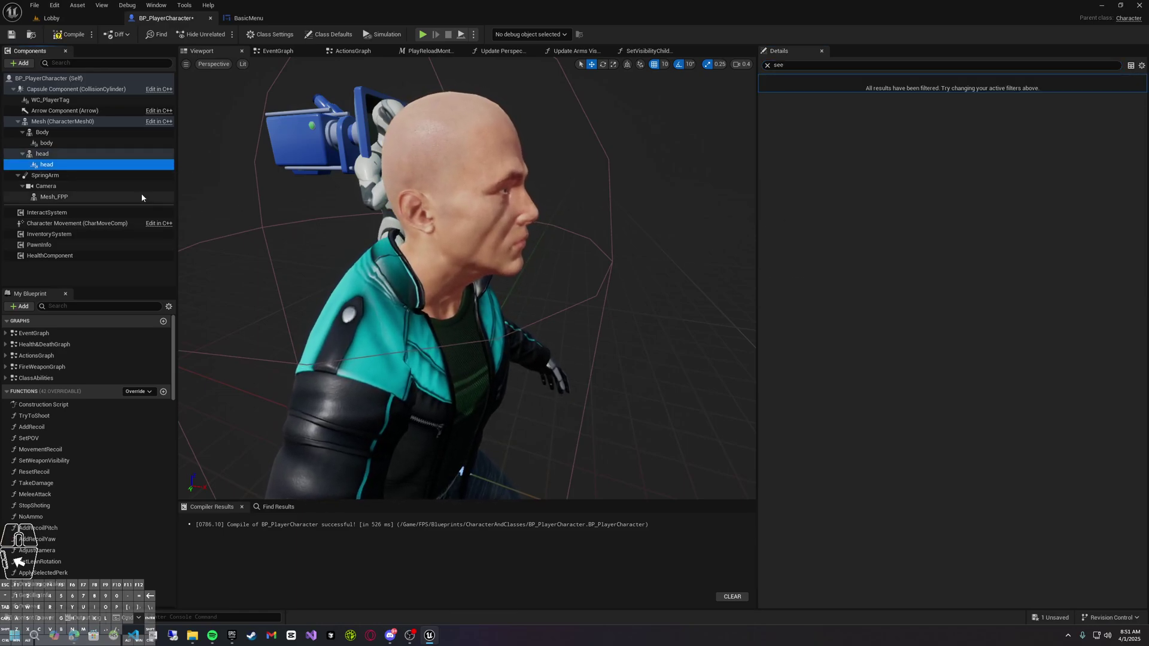
{"action": "left_click", "coordinate": [74, 145]}
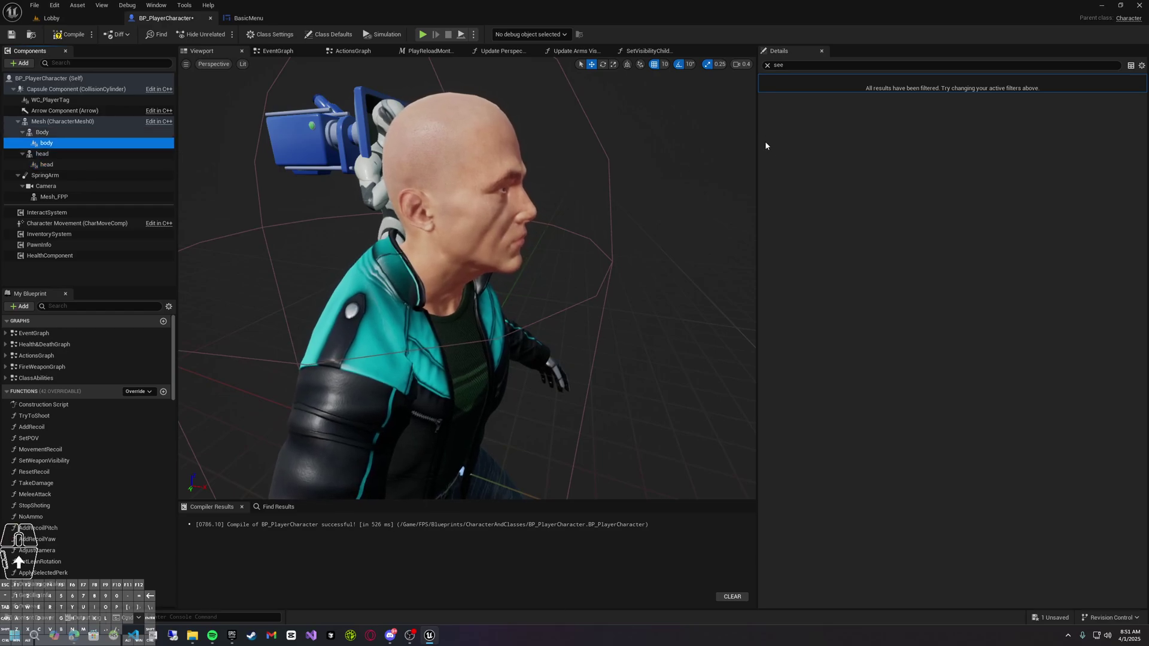
{"action": "left_click", "coordinate": [60, 132]}
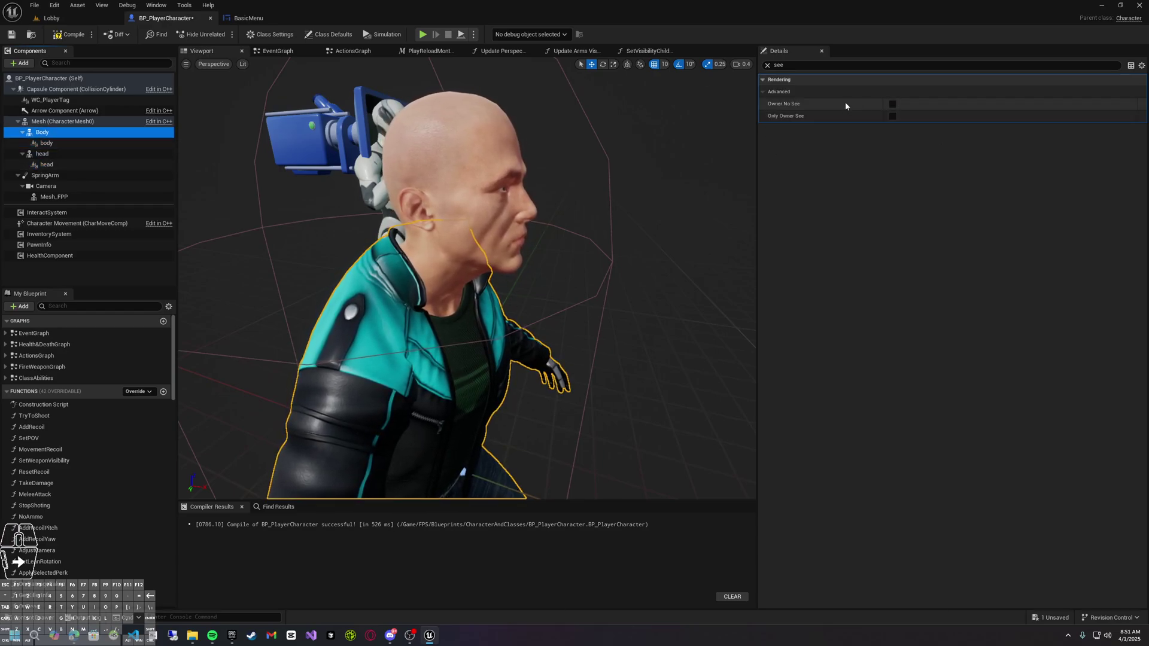
{"action": "left_click", "coordinate": [893, 104]}
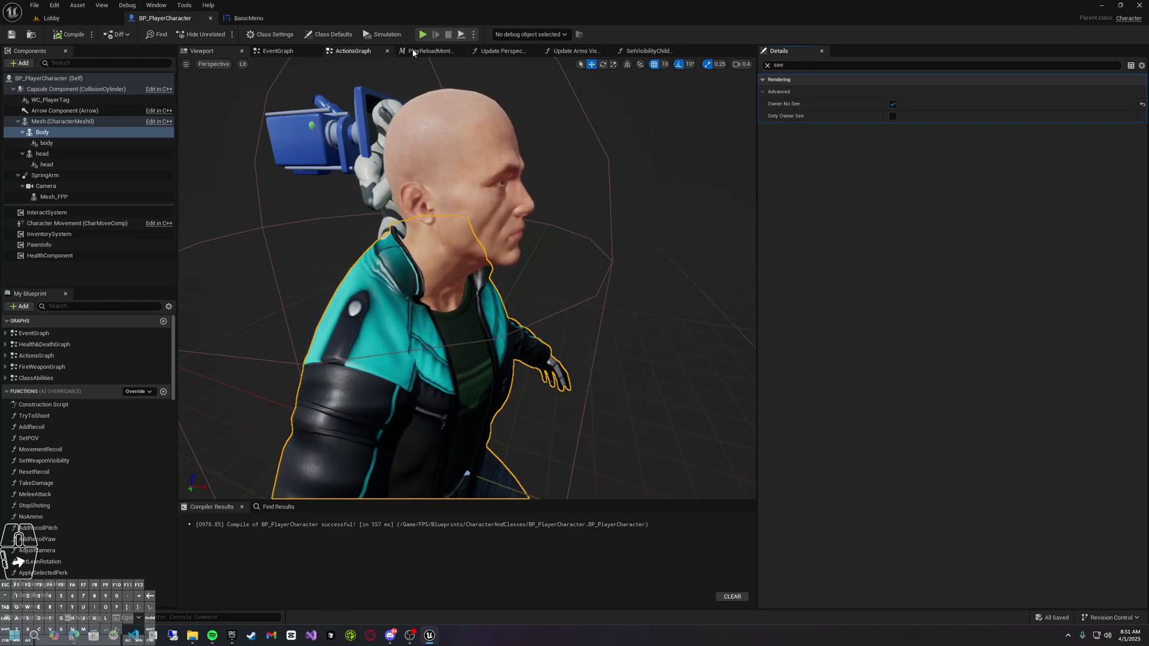
Start a play session from the blueprint editor, load the map level and deploy the character
{"action": "left_click", "coordinate": [424, 39]}
{"action": "left_click", "coordinate": [423, 34]}
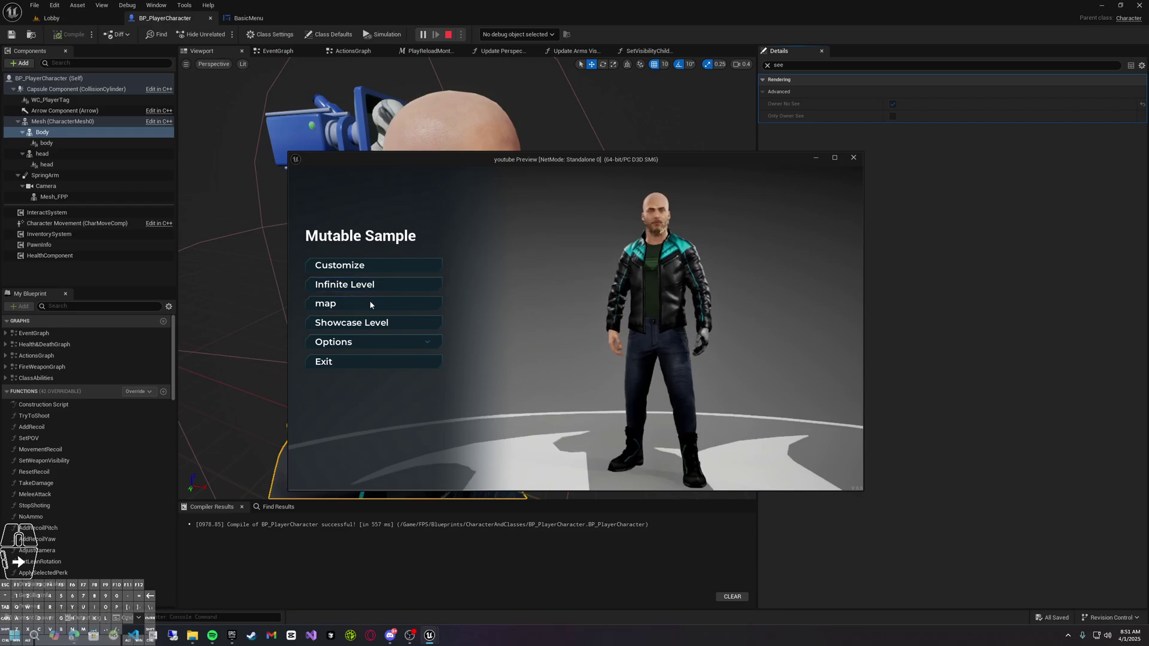
{"action": "left_click", "coordinate": [371, 304]}
{"action": "left_click", "coordinate": [755, 450]}
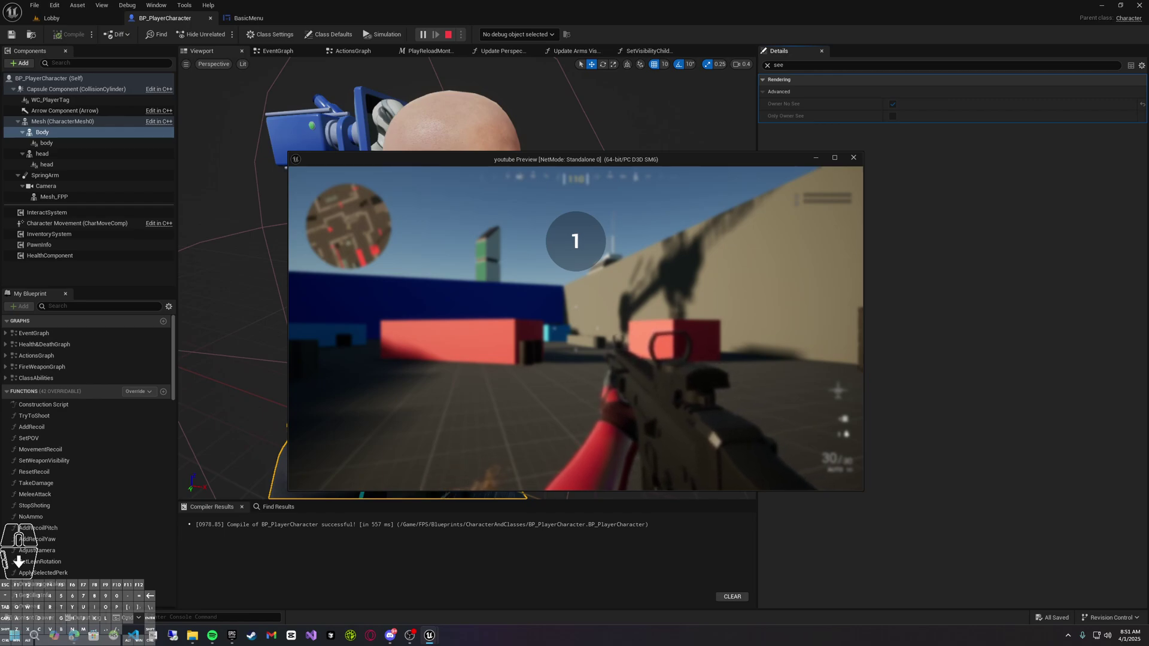
Test the character in first and third person, fire and reload, inspect its mesh with the debug camera, and stop the session
{"action": "key", "text": "w"}
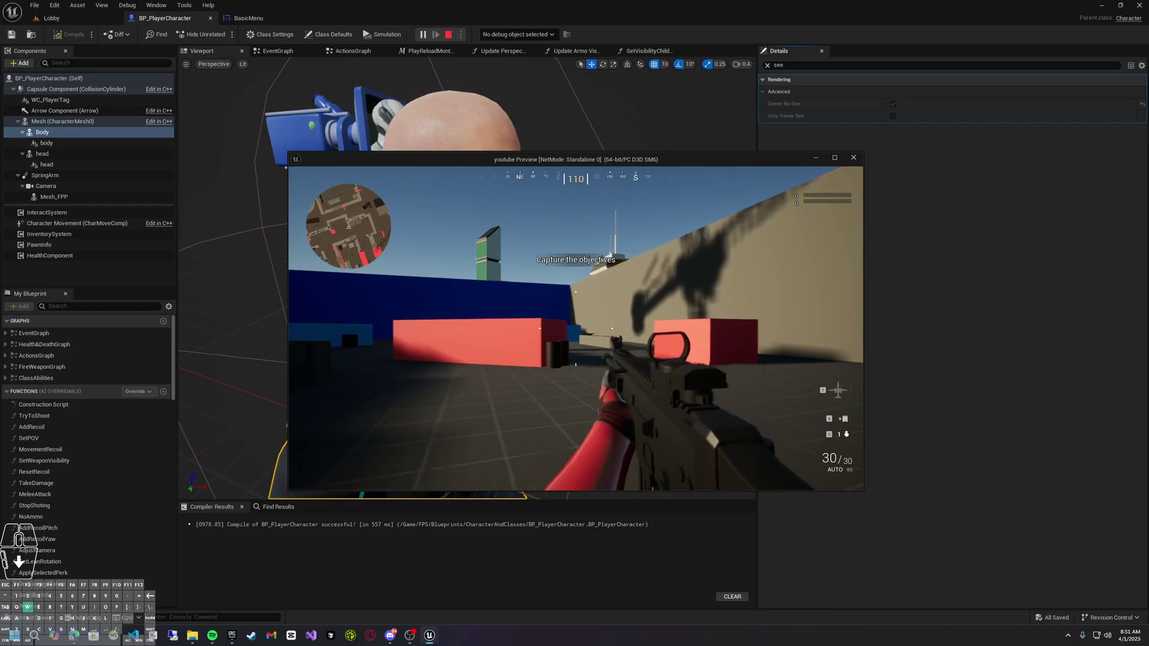
{"action": "key", "text": "v"}
{"action": "key", "text": "w"}
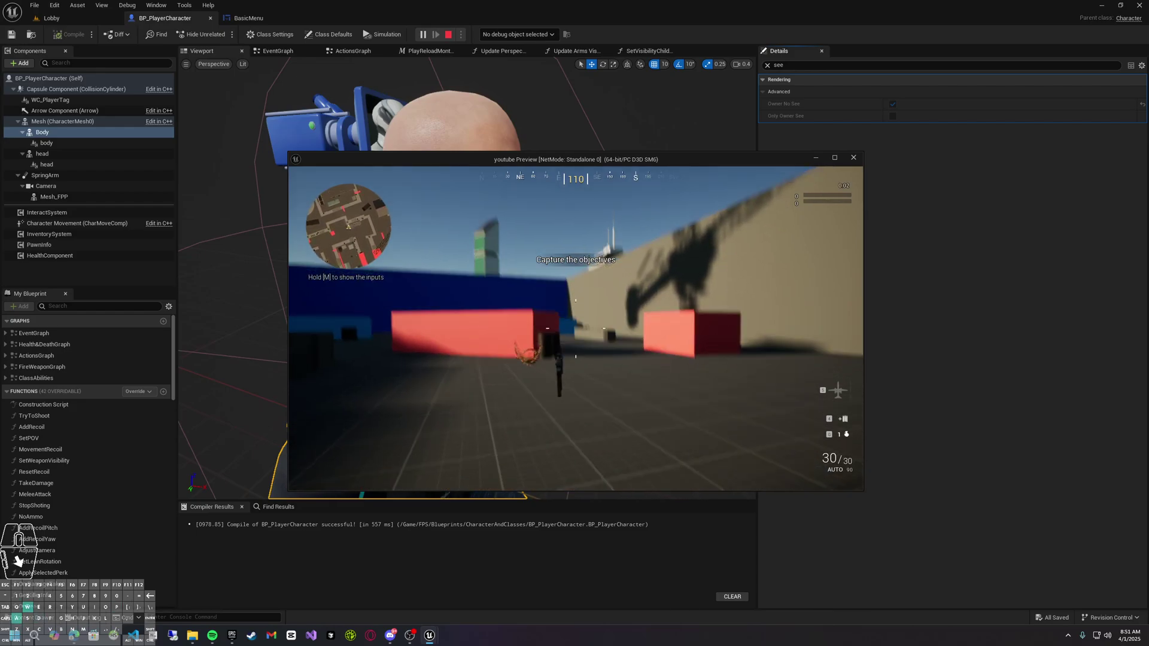
{"action": "key", "text": "a"}
{"action": "right_click", "coordinate": [576, 329]}
{"action": "left_click", "coordinate": [575, 328]}
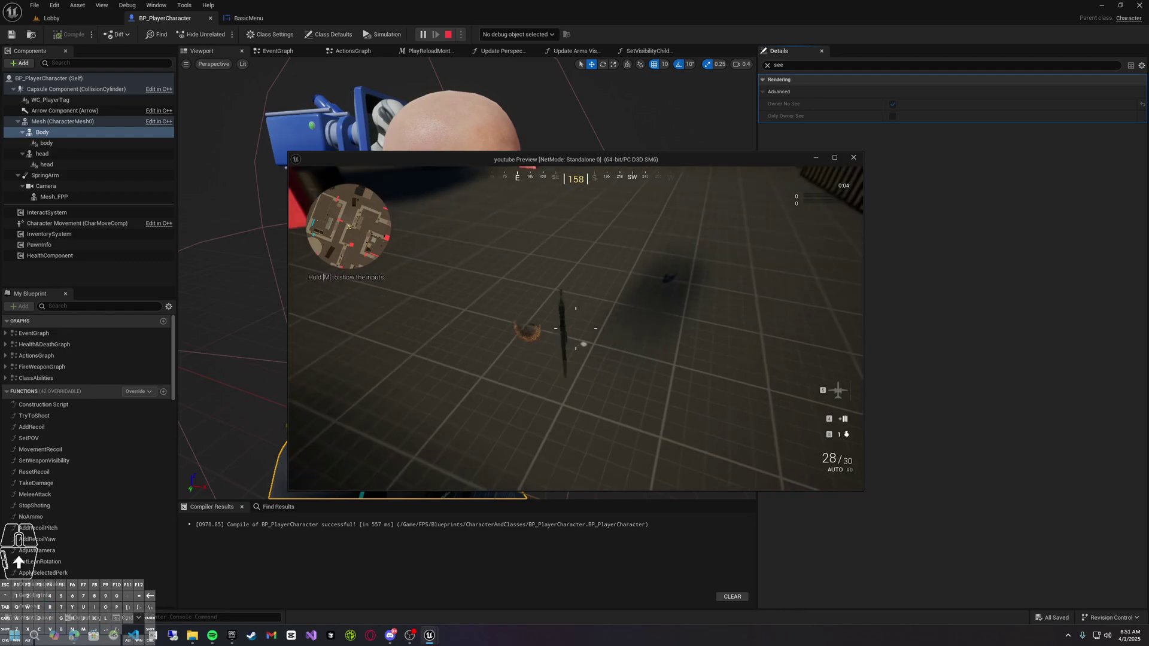
{"action": "key", "text": "r"}
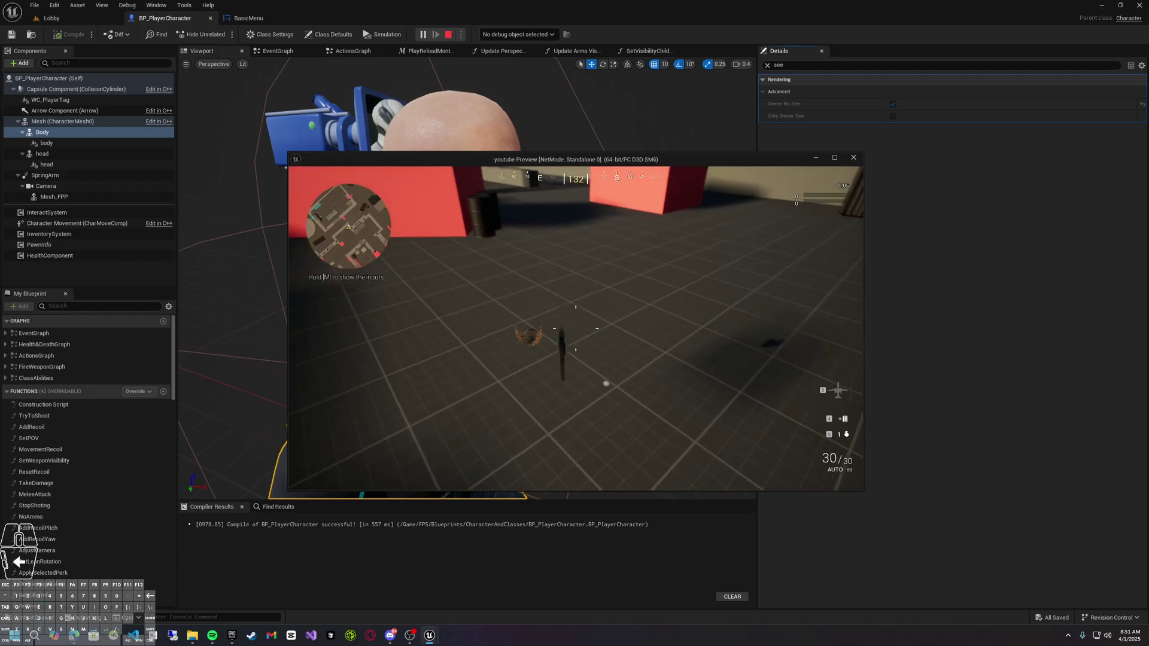
{"action": "key", "text": "apostrophe"}
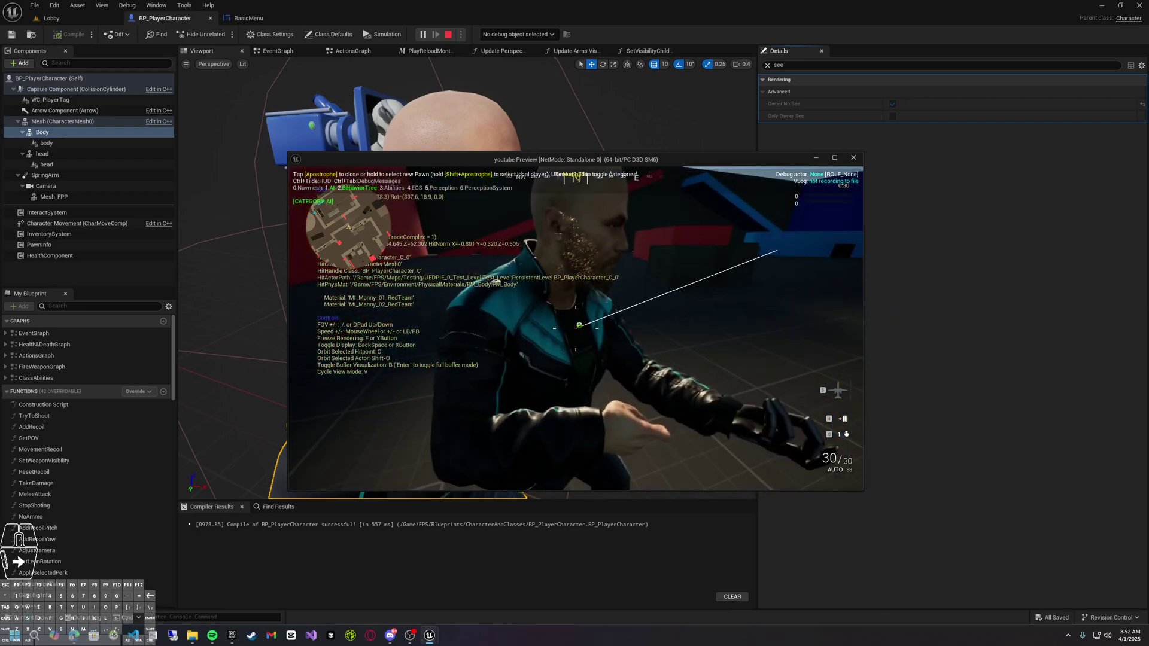
{"action": "key", "text": "Escape"}
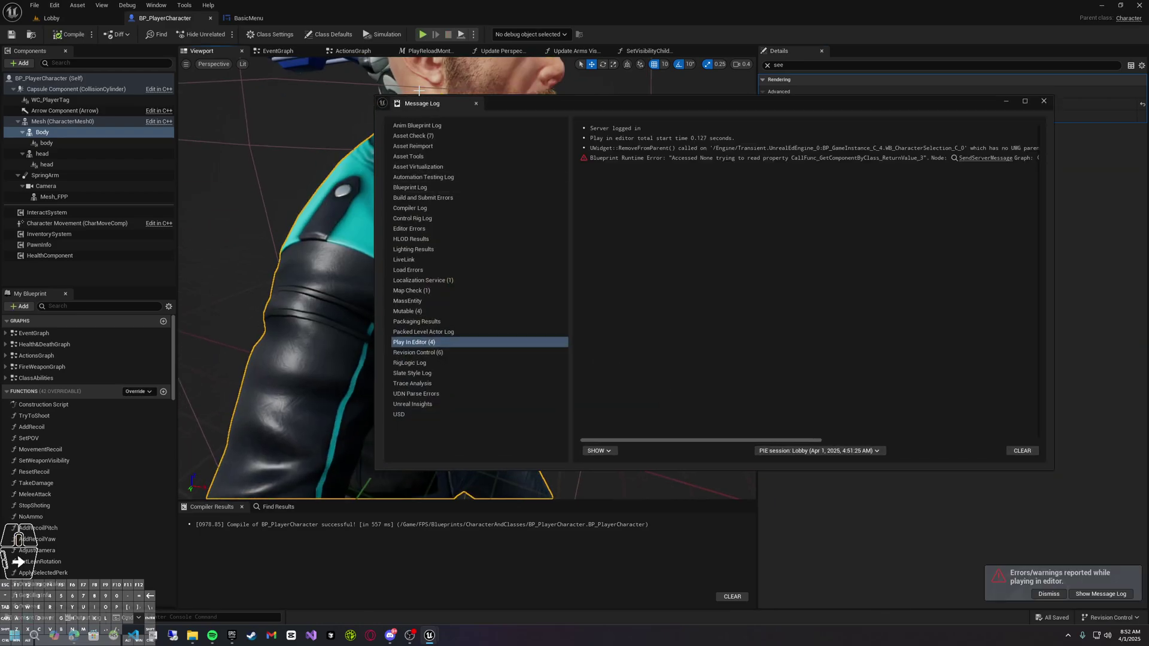
Open BP_PlayerCharacter's EventGraph and spread the Head and Update Skeletal Mesh Async nodes apart beside the BeginPlay Sequence
{"action": "left_click", "coordinate": [419, 90]}
{"action": "middle_click", "coordinate": [419, 104]}
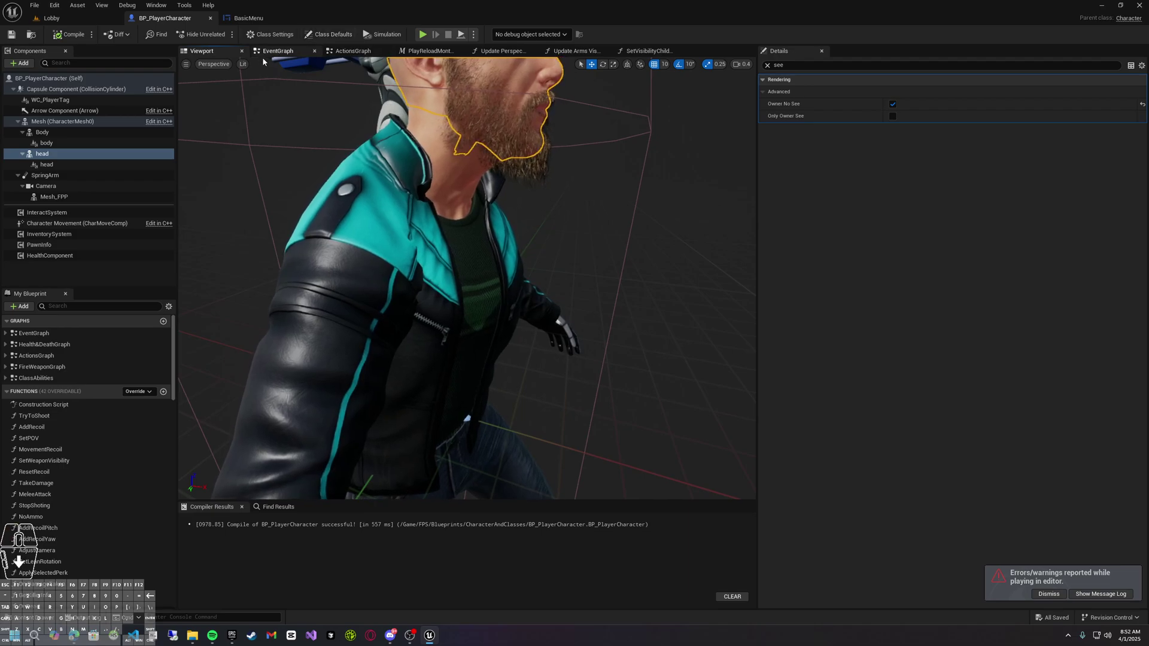
{"action": "left_click_drag", "start_coordinate": [263, 52], "coordinate": [234, 54]}
{"action": "scroll", "coordinate": [423, 269], "scroll_direction": "up", "scroll_amount": 2}
{"action": "right_click_drag", "start_coordinate": [284, 228], "coordinate": [439, 261]}
{"action": "scroll", "coordinate": [439, 261], "scroll_direction": "up", "scroll_amount": 2}
{"action": "right_click_drag", "start_coordinate": [275, 231], "coordinate": [323, 248]}
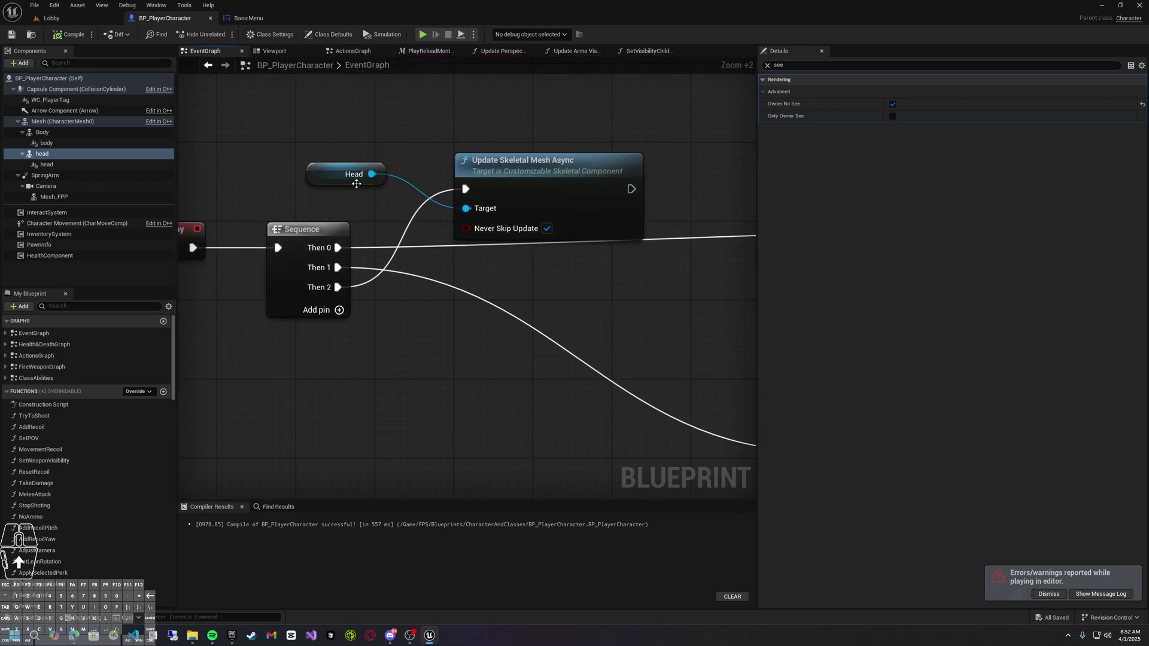
{"action": "left_click_drag", "start_coordinate": [354, 182], "coordinate": [273, 181]}
{"action": "right_click_drag", "start_coordinate": [362, 206], "coordinate": [409, 204]}
{"action": "left_click_drag", "start_coordinate": [529, 203], "coordinate": [603, 202]}
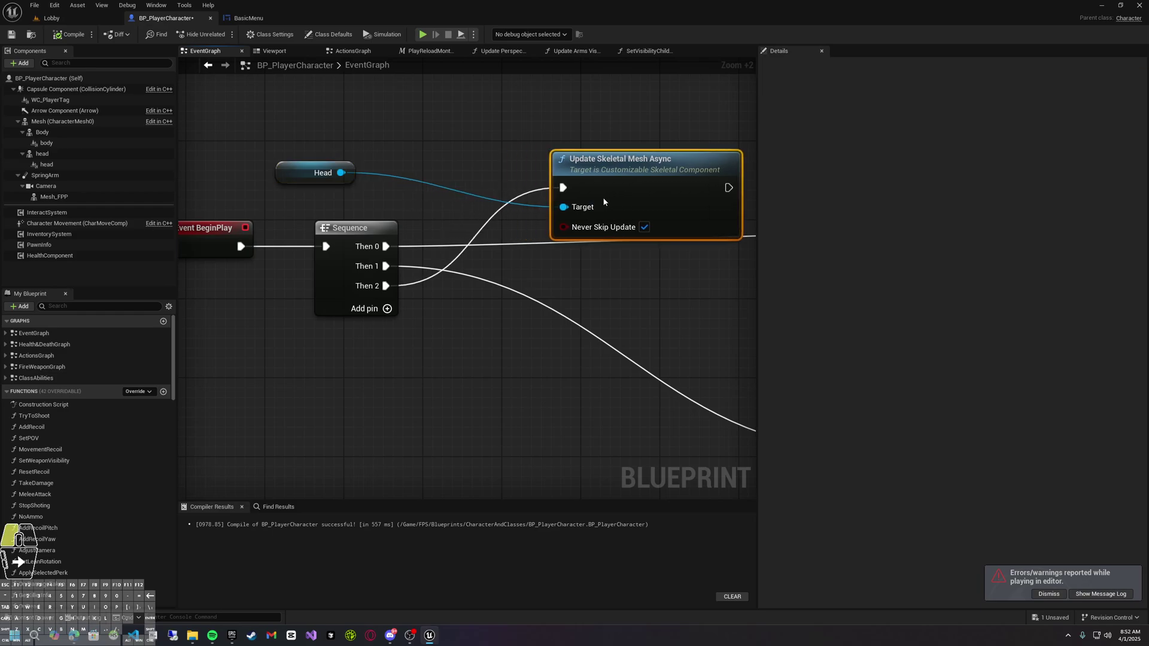
Insert a Set Owner No See Child Meshes node between the BeginPlay Sequence's Then 2 output and Update Skeletal Mesh Async
{"action": "left_click_drag", "start_coordinate": [386, 286], "coordinate": [469, 221]}
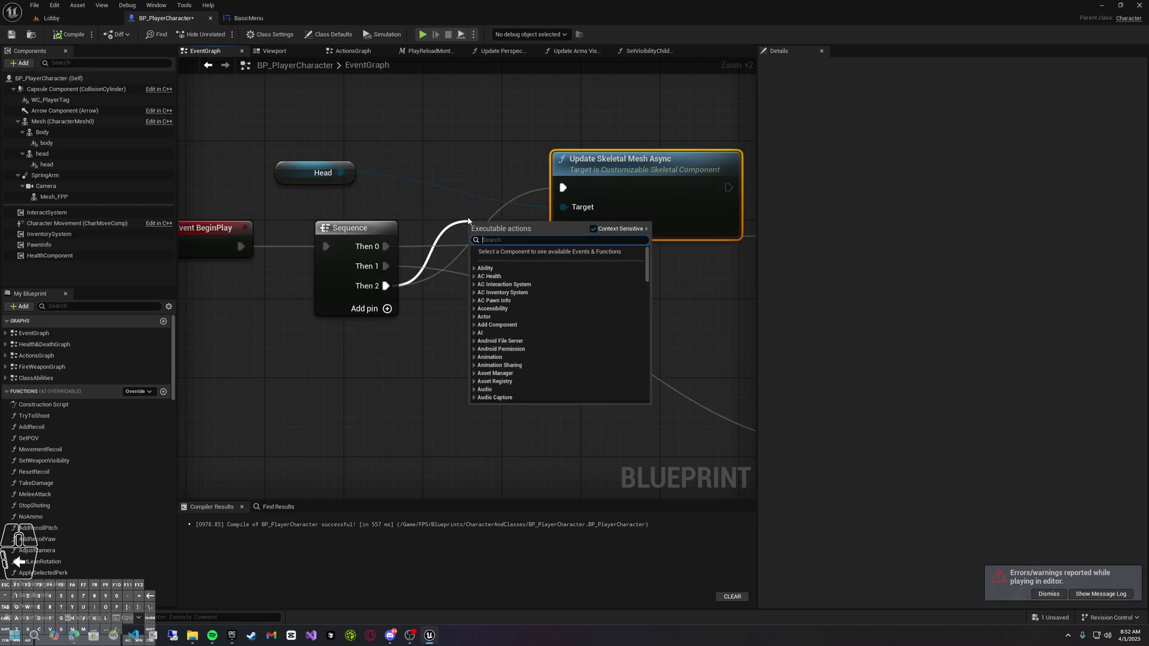
{"action": "type", "text": "see"}
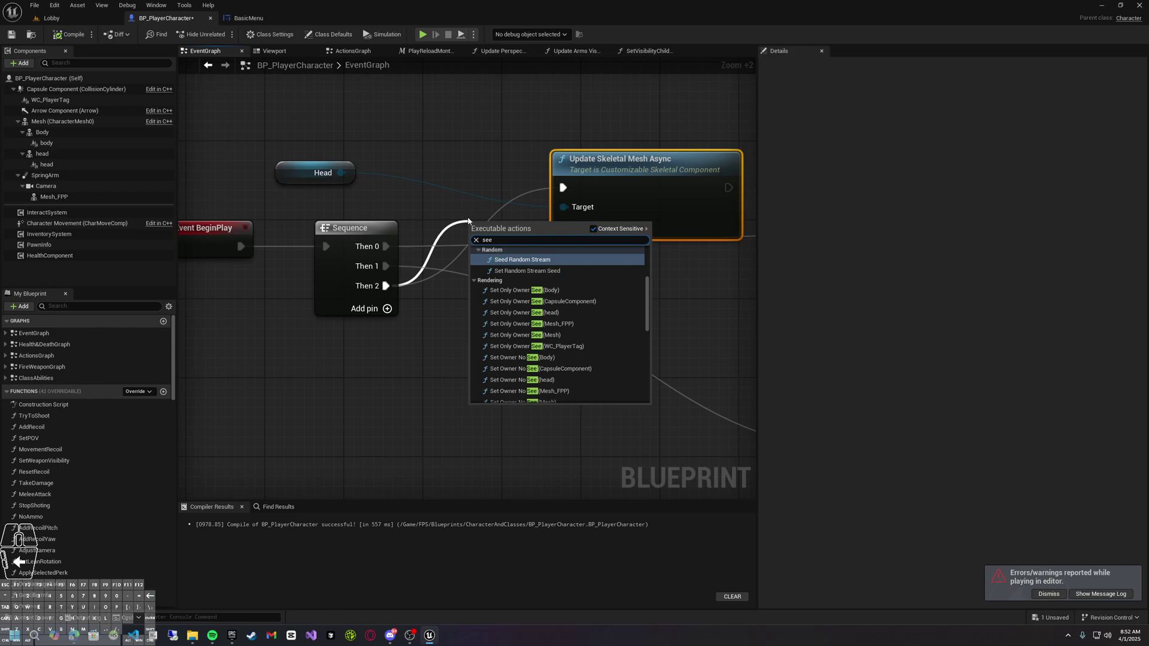
{"action": "key", "text": "BackSpace"}
{"action": "key", "text": "BackSpace"}
{"action": "key", "text": "BackSpace"}
{"action": "type", "text": "on"}
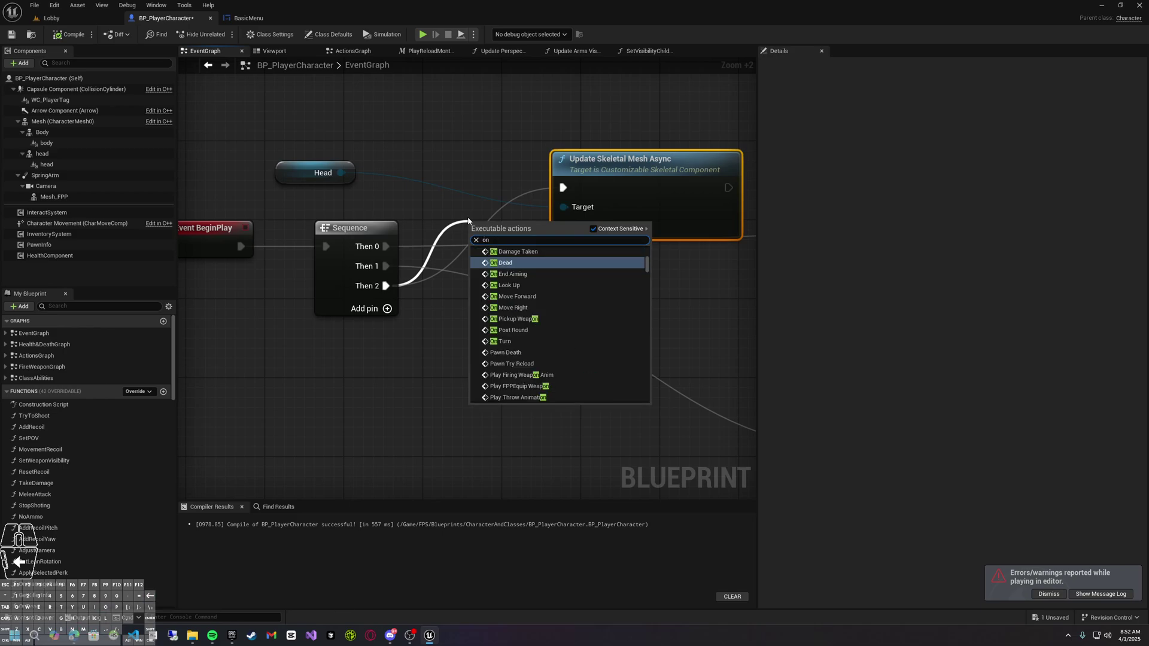
{"action": "key", "text": "BackSpace"}
{"action": "type", "text": "wn"}
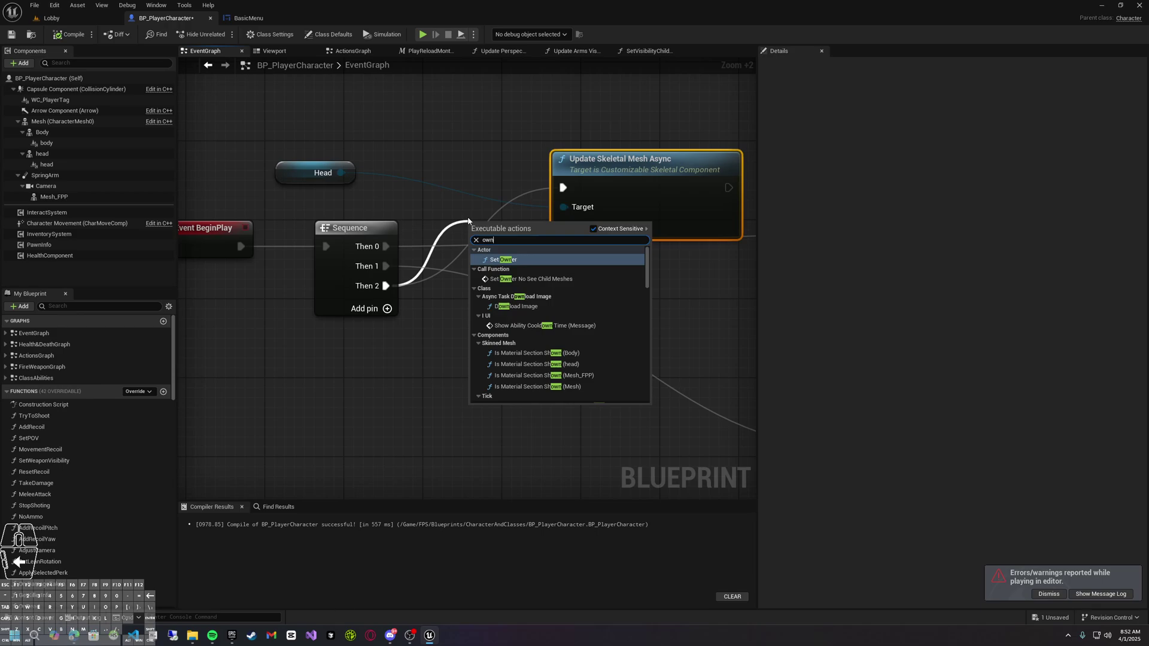
{"action": "type", "text": "er"}
{"action": "key", "text": "Down"}
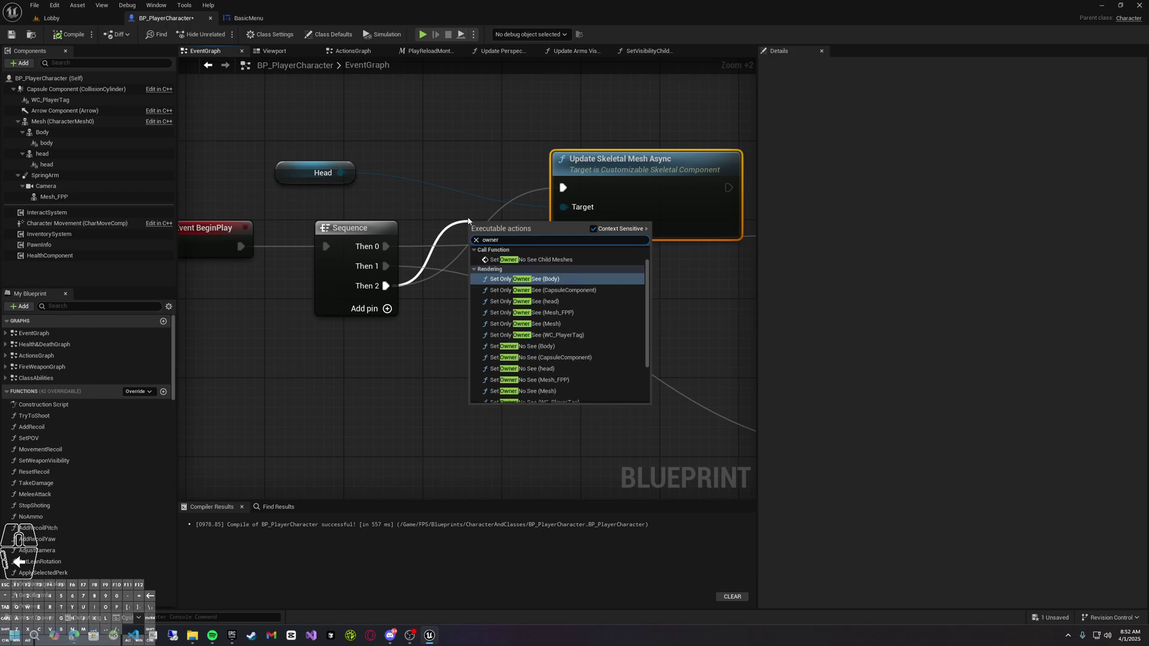
{"action": "key", "text": "Return"}
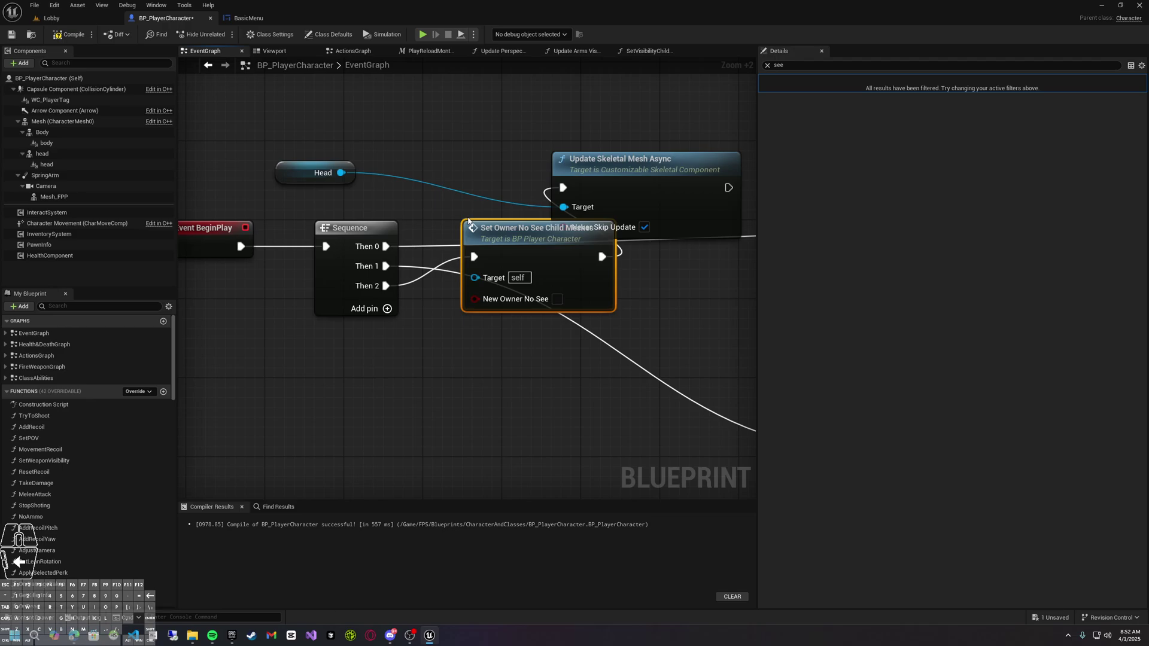
Move Update Skeletal Mesh Async clear of the new node, enable New Owner No See, and compile and save the blueprint
{"action": "left_click_drag", "start_coordinate": [653, 207], "coordinate": [742, 219]}
{"action": "right_click_drag", "start_coordinate": [574, 297], "coordinate": [522, 306]}
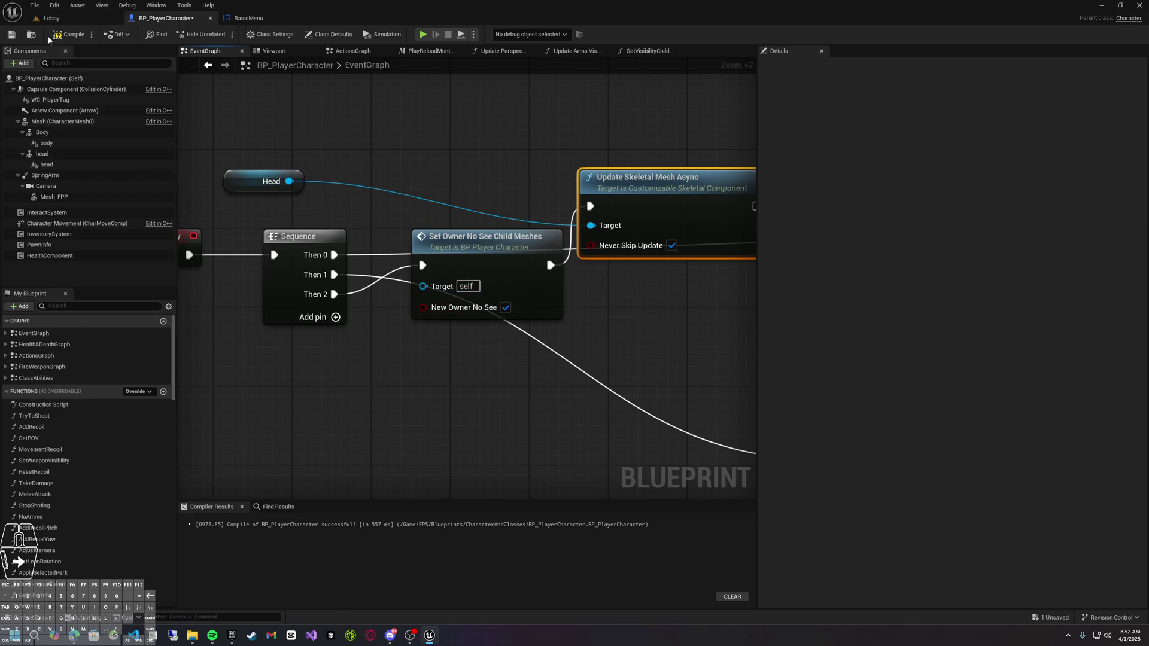
{"action": "key", "text": "ctrl+s"}
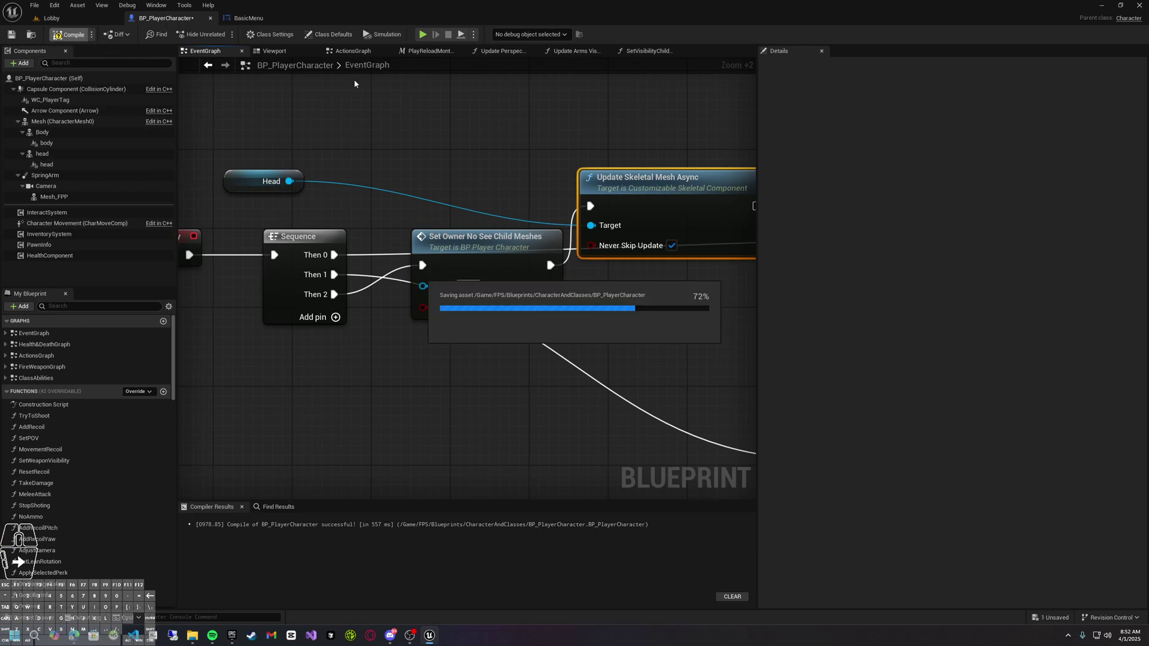
Start a play session, load the map and deploy the Assault character to check the first-person view, and stop the session
{"action": "left_click", "coordinate": [423, 34]}
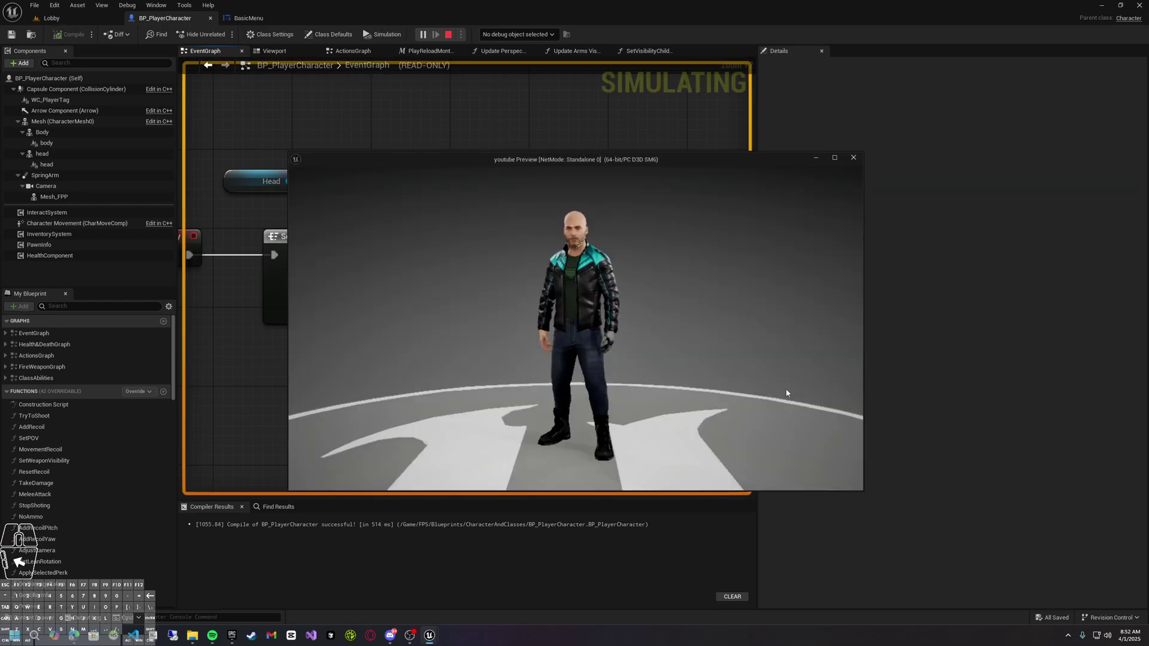
{"action": "left_click", "coordinate": [366, 304]}
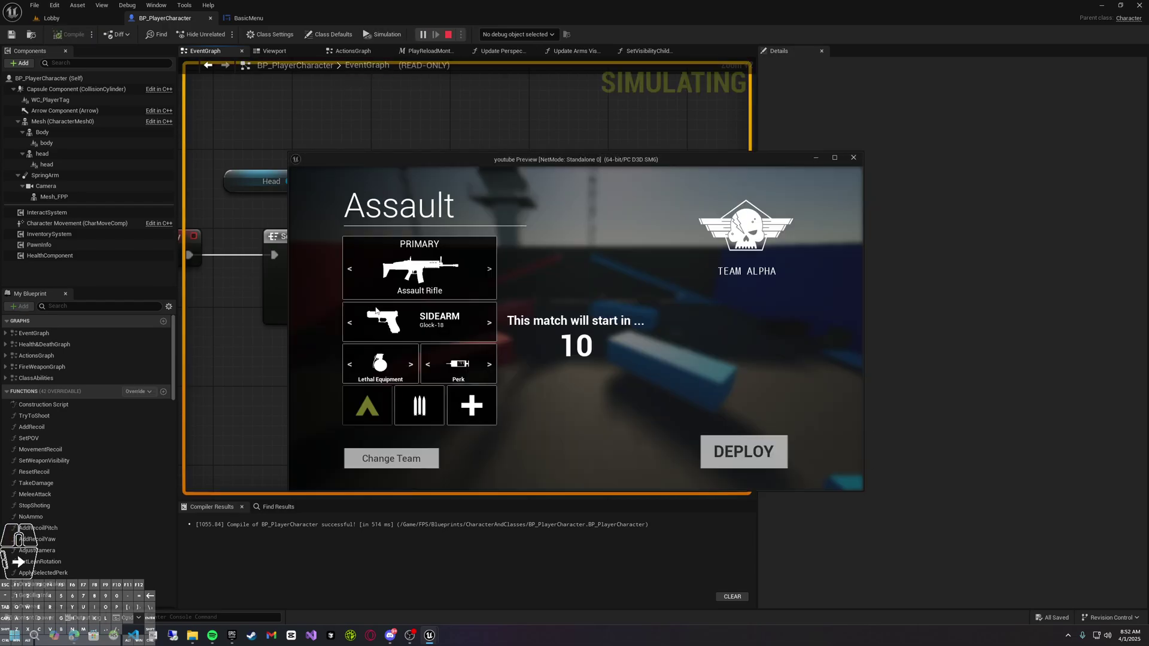
{"action": "left_click", "coordinate": [743, 452]}
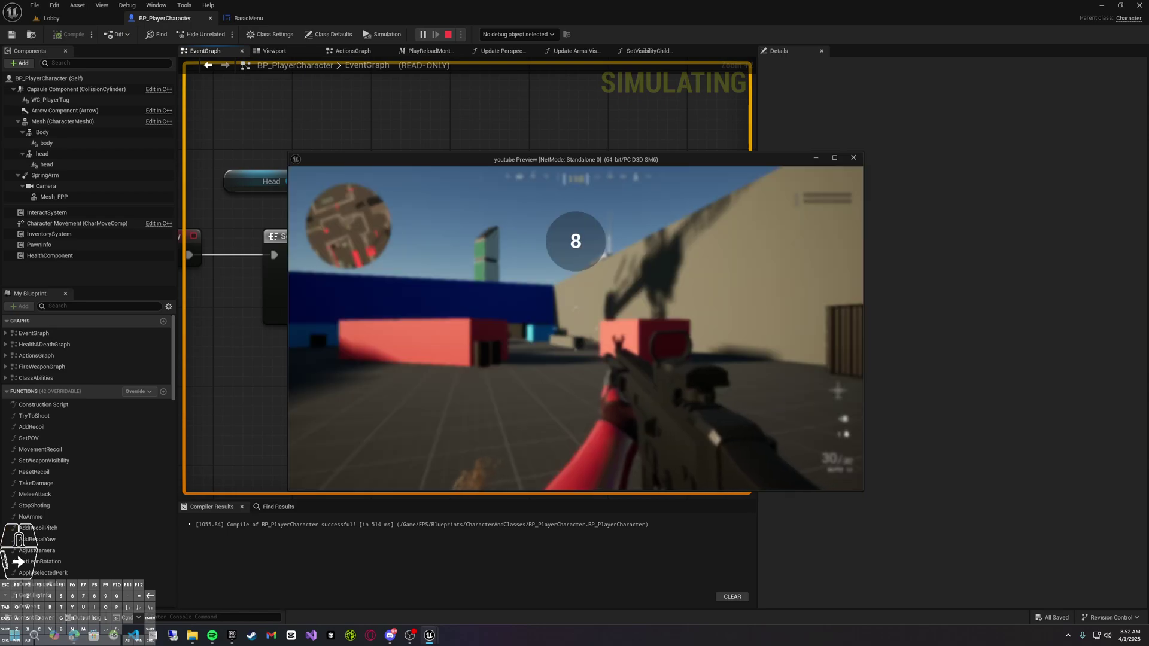
{"action": "key", "text": "Escape"}
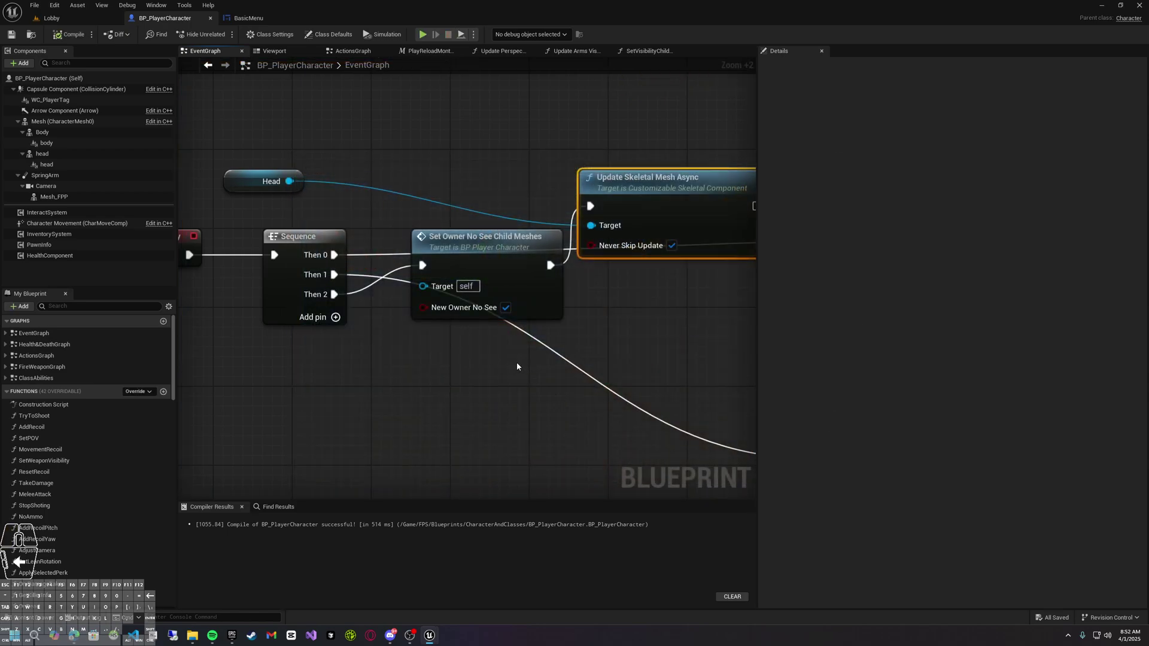
{"action": "left_click", "coordinate": [493, 340]}
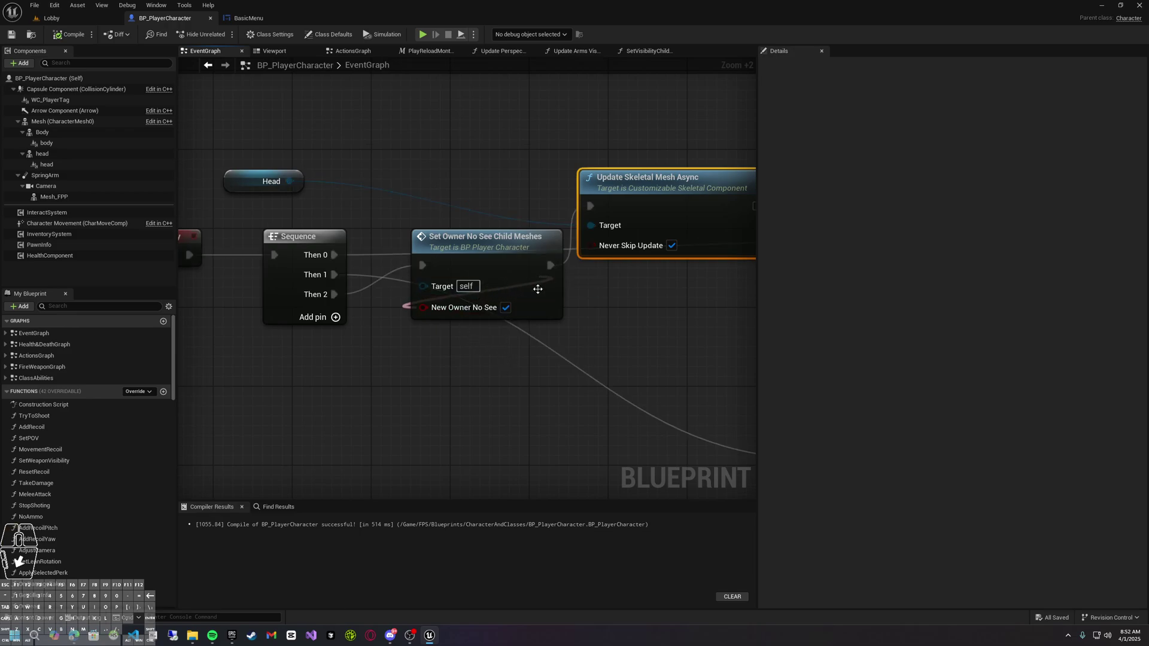
{"action": "left_click", "coordinate": [477, 294]}
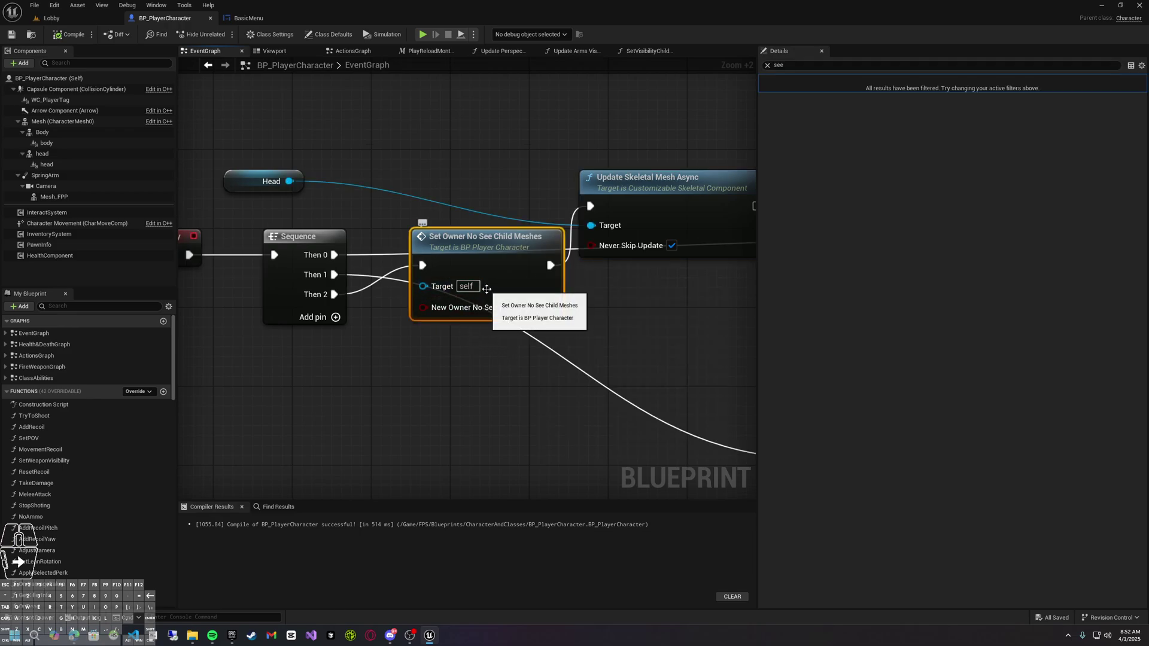
{"action": "left_click", "coordinate": [506, 276]}
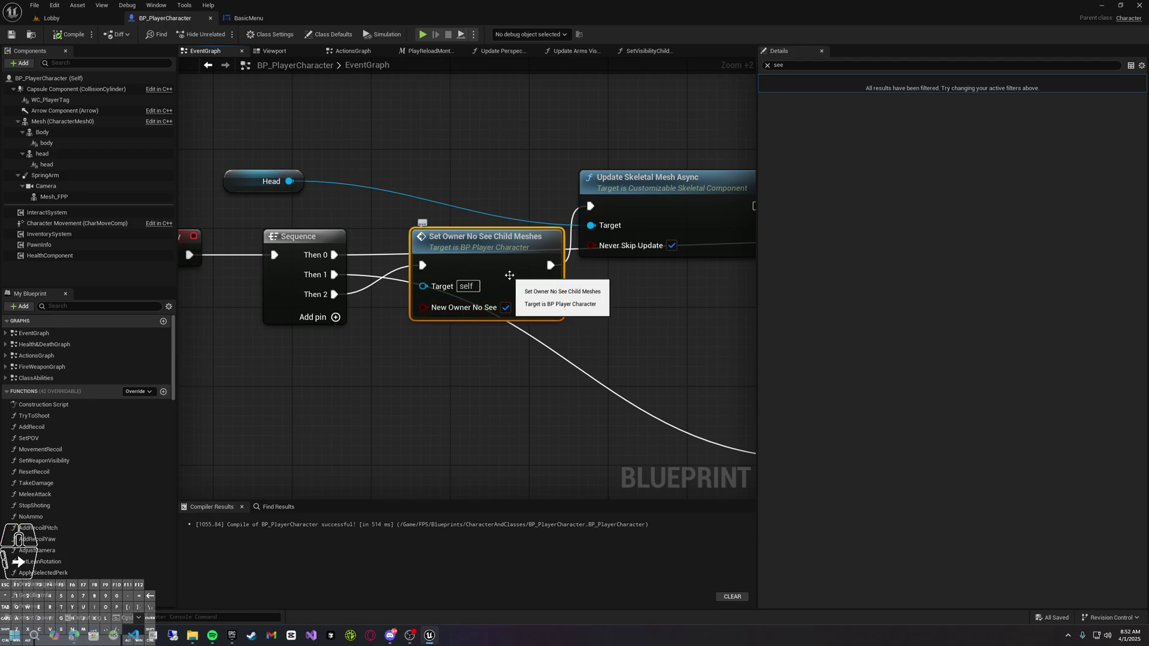
{"action": "right_click_drag", "start_coordinate": [450, 350], "coordinate": [494, 319]}
{"action": "left_click", "coordinate": [471, 319]}
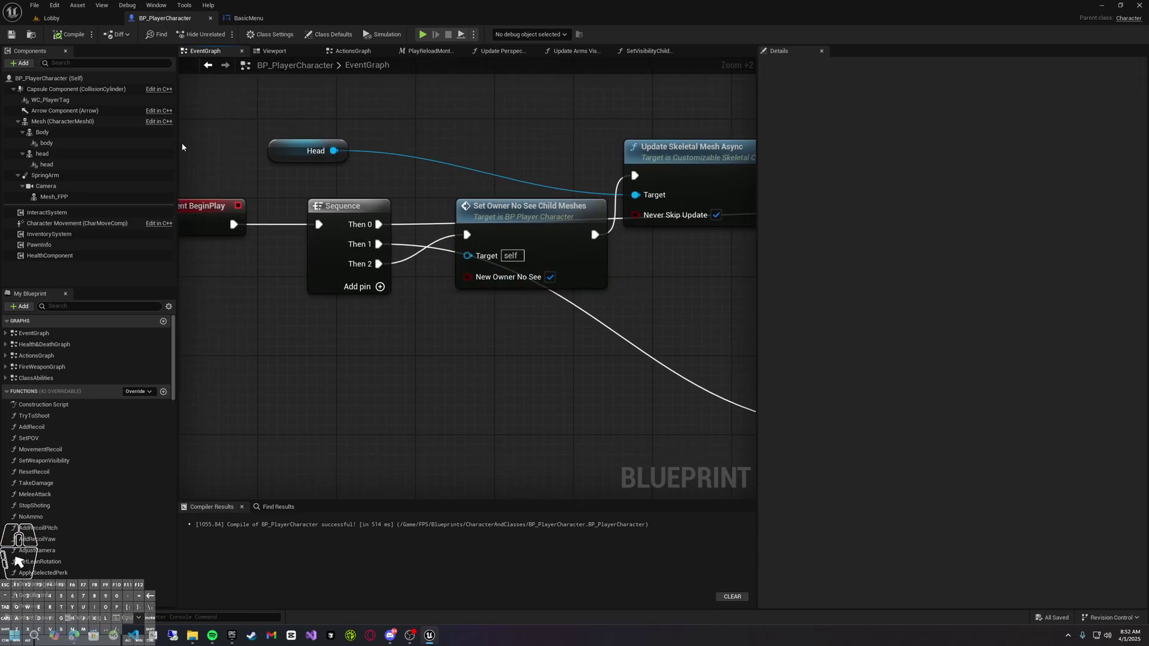
View the character on its podium in the Lobby level and return to the BP_PlayerCharacter blueprint
{"action": "left_click", "coordinate": [51, 18]}
{"action": "key", "text": "w"}
{"action": "right_click_drag", "start_coordinate": [108, 349], "coordinate": [439, 399]}
{"action": "scroll", "coordinate": [440, 210], "scroll_direction": "up", "scroll_amount": 2}
{"action": "right_click_drag", "start_coordinate": [479, 209], "coordinate": [431, 208]}
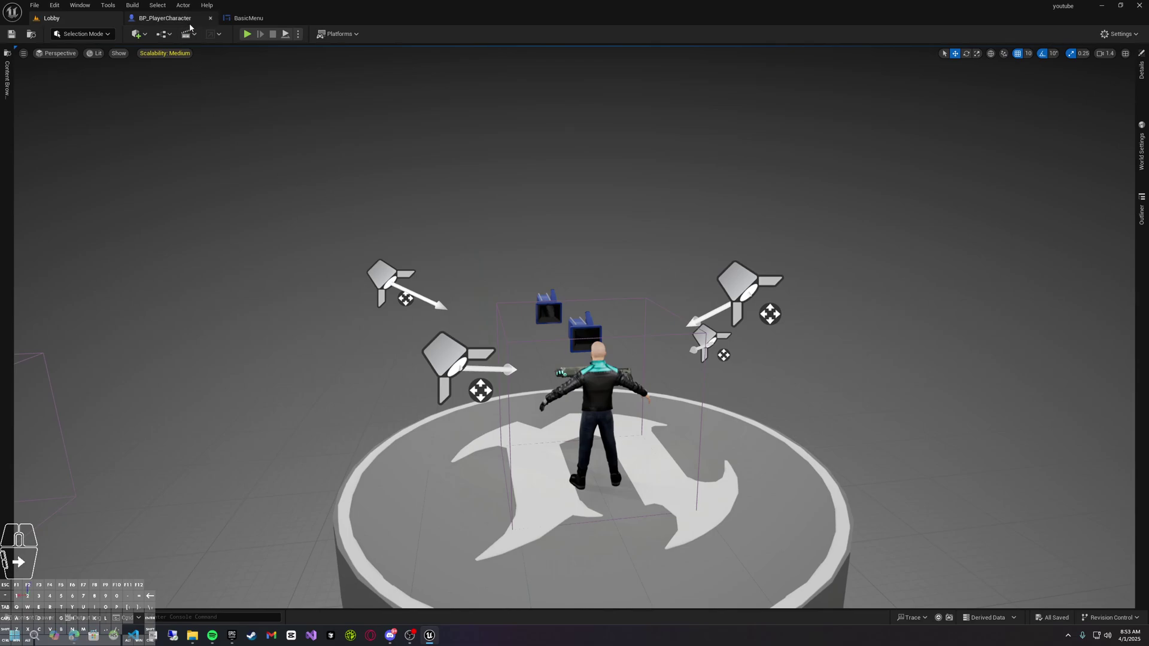
{"action": "left_click", "coordinate": [247, 18]}
{"action": "left_click", "coordinate": [166, 18]}
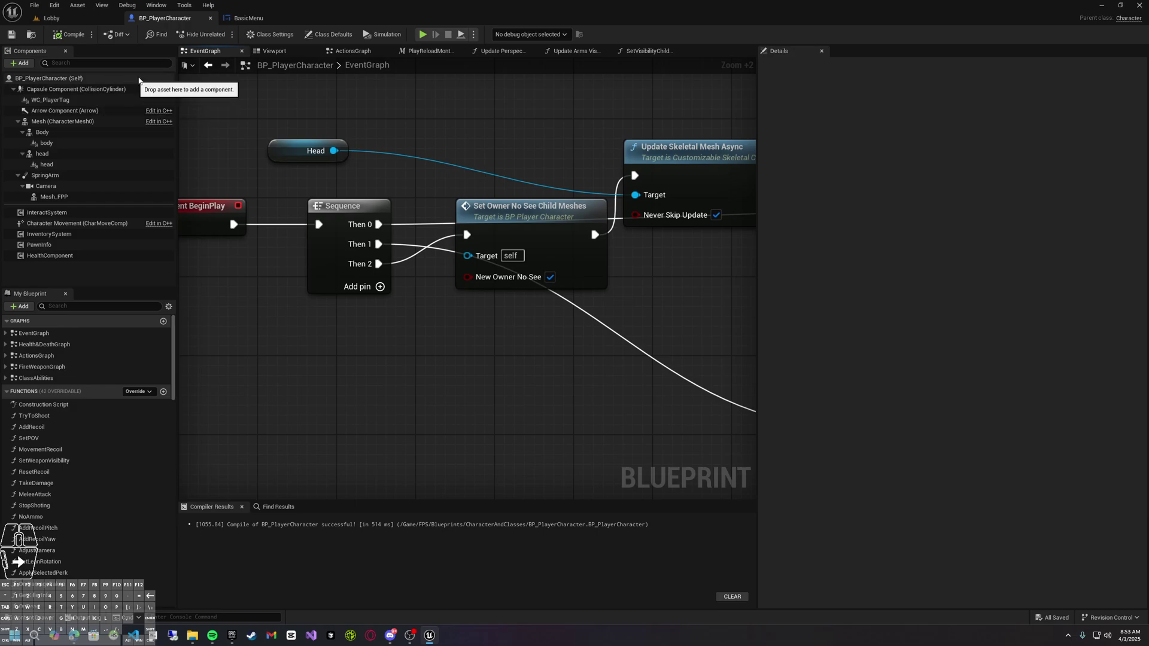
Show BP_PlayerCharacter in its 3D preview and select Mesh_FPP to examine the first-person arms between the camera and the head
{"action": "left_click", "coordinate": [271, 51]}
{"action": "scroll", "coordinate": [386, 126], "scroll_direction": "down", "scroll_amount": 8}
{"action": "key", "text": "d"}
{"action": "mouse_move", "coordinate": [386, 125]}
{"action": "right_mouse_down"}
{"action": "mouse_move", "coordinate": [341, 133]}
{"action": "mouse_move", "coordinate": [386, 126]}
{"action": "right_mouse_up"}
{"action": "key", "text": "w"}
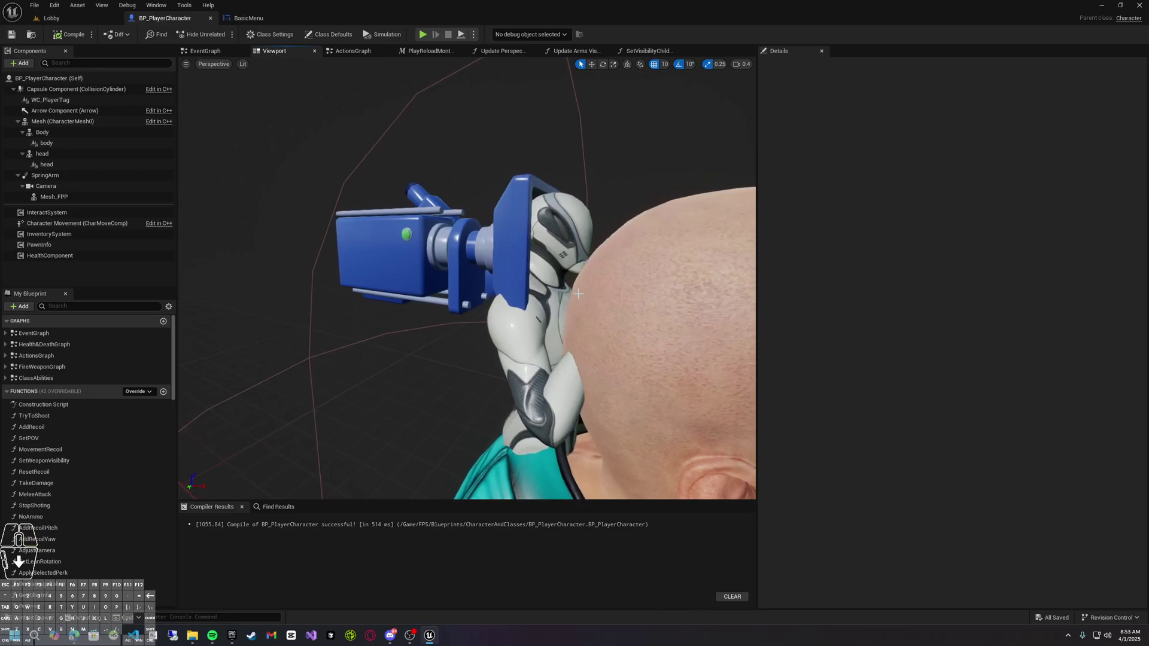
{"action": "key", "text": "s"}
{"action": "mouse_move", "coordinate": [565, 293]}
{"action": "right_mouse_down"}
{"action": "mouse_move", "coordinate": [575, 293]}
{"action": "mouse_move", "coordinate": [564, 294]}
{"action": "right_mouse_up"}
{"action": "key", "text": "w"}
{"action": "left_click", "coordinate": [539, 285]}
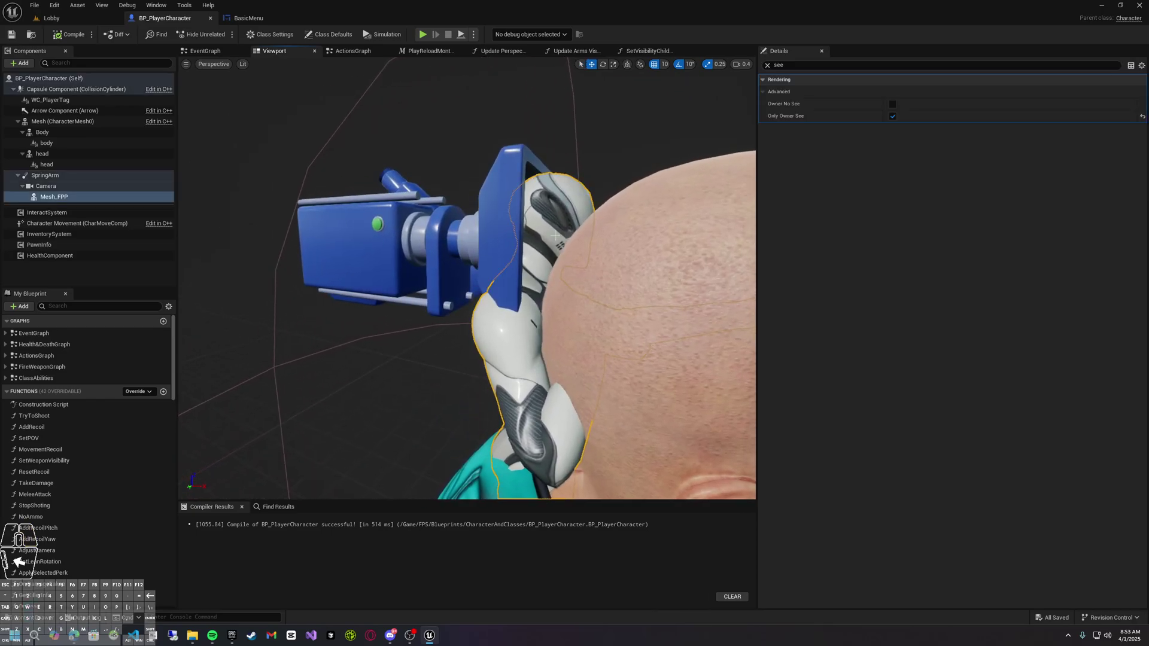
{"action": "right_click_drag", "start_coordinate": [564, 149], "coordinate": [587, 149]}
{"action": "key", "text": "s"}
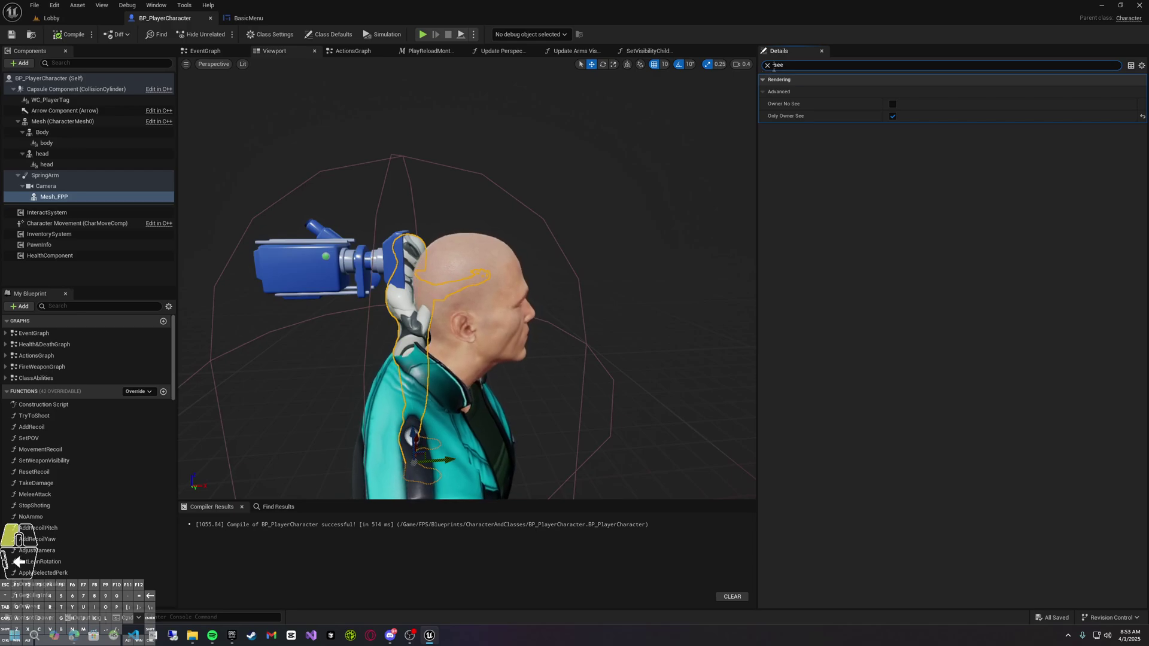
Clear the property filter and examine Mesh_FPP's animation class and skeletal mesh settings alongside its position in the preview
{"action": "left_click", "coordinate": [767, 66]}
{"action": "key", "text": "w"}
{"action": "mouse_move", "coordinate": [658, 162]}
{"action": "right_mouse_down"}
{"action": "mouse_move", "coordinate": [628, 162]}
{"action": "mouse_move", "coordinate": [658, 162]}
{"action": "right_mouse_up"}
{"action": "key", "text": "s"}
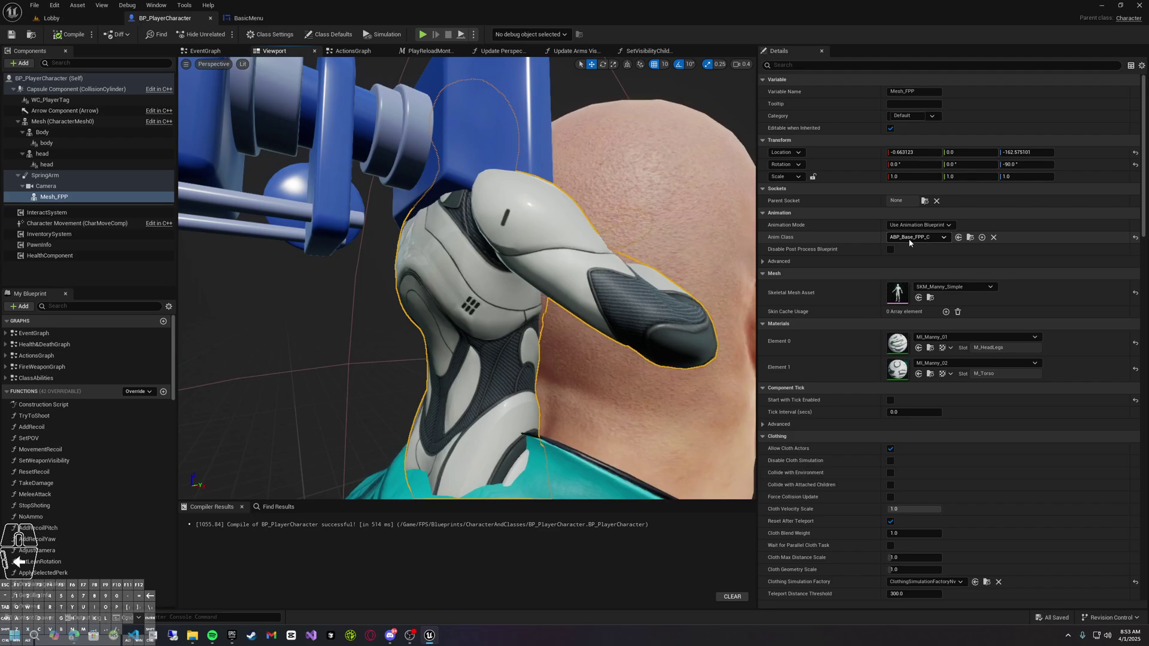
{"action": "key", "text": "d"}
{"action": "mouse_move", "coordinate": [665, 245]}
{"action": "right_mouse_down"}
{"action": "mouse_move", "coordinate": [689, 247]}
{"action": "mouse_move", "coordinate": [599, 237]}
{"action": "mouse_move", "coordinate": [680, 235]}
{"action": "mouse_move", "coordinate": [646, 237]}
{"action": "right_mouse_up"}
{"action": "key", "text": "w"}
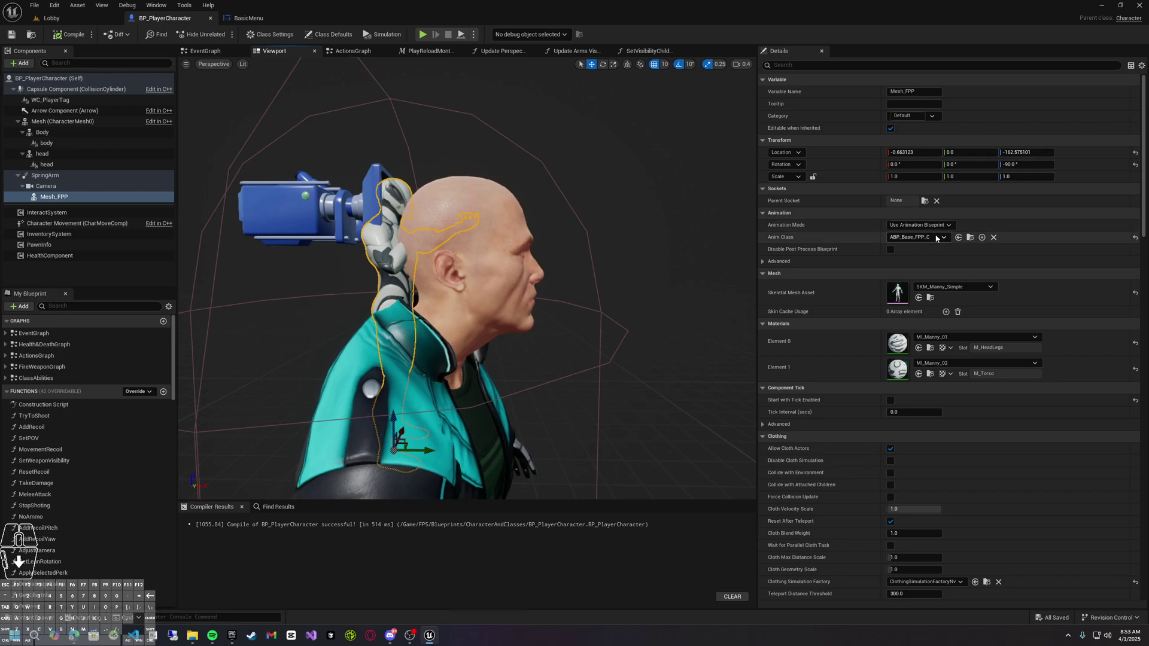
Compare the animation and skeletal mesh settings of the Body component with those of the inherited Mesh component
{"action": "left_click", "coordinate": [537, 288]}
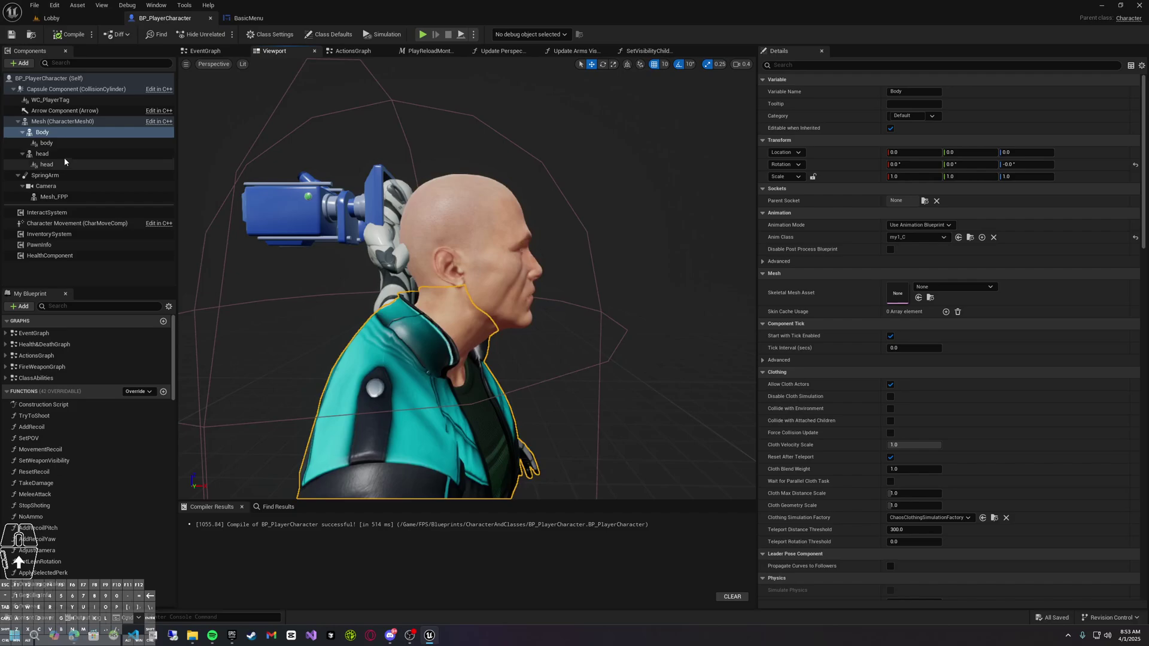
{"action": "left_click", "coordinate": [62, 121]}
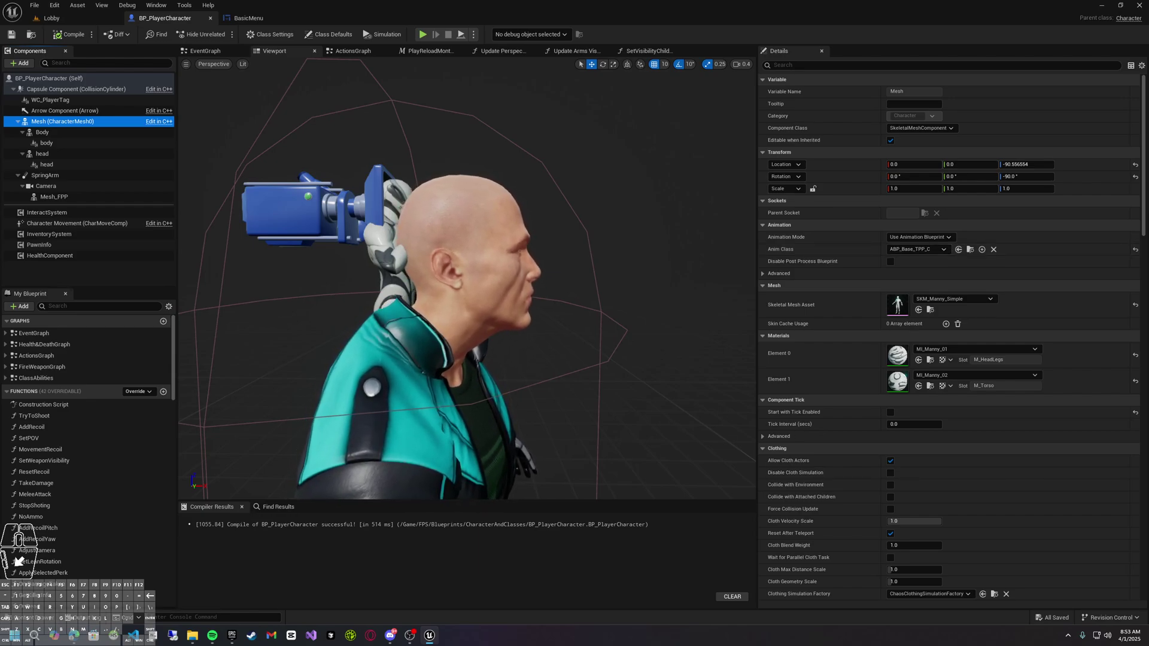
{"action": "left_click", "coordinate": [148, 133]}
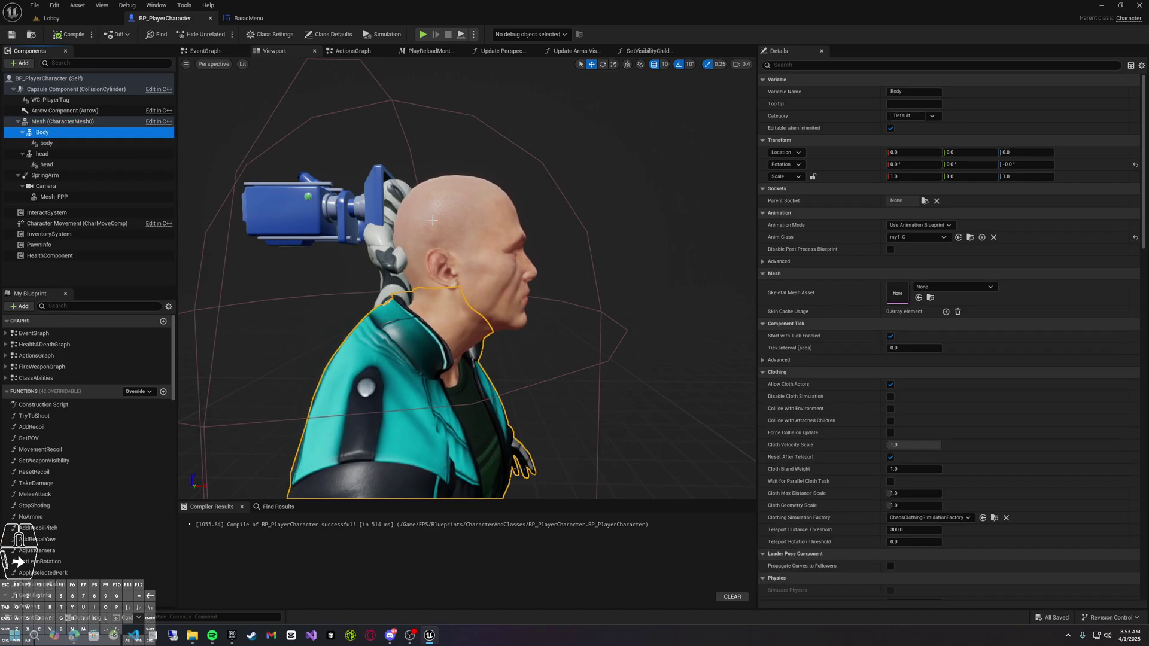